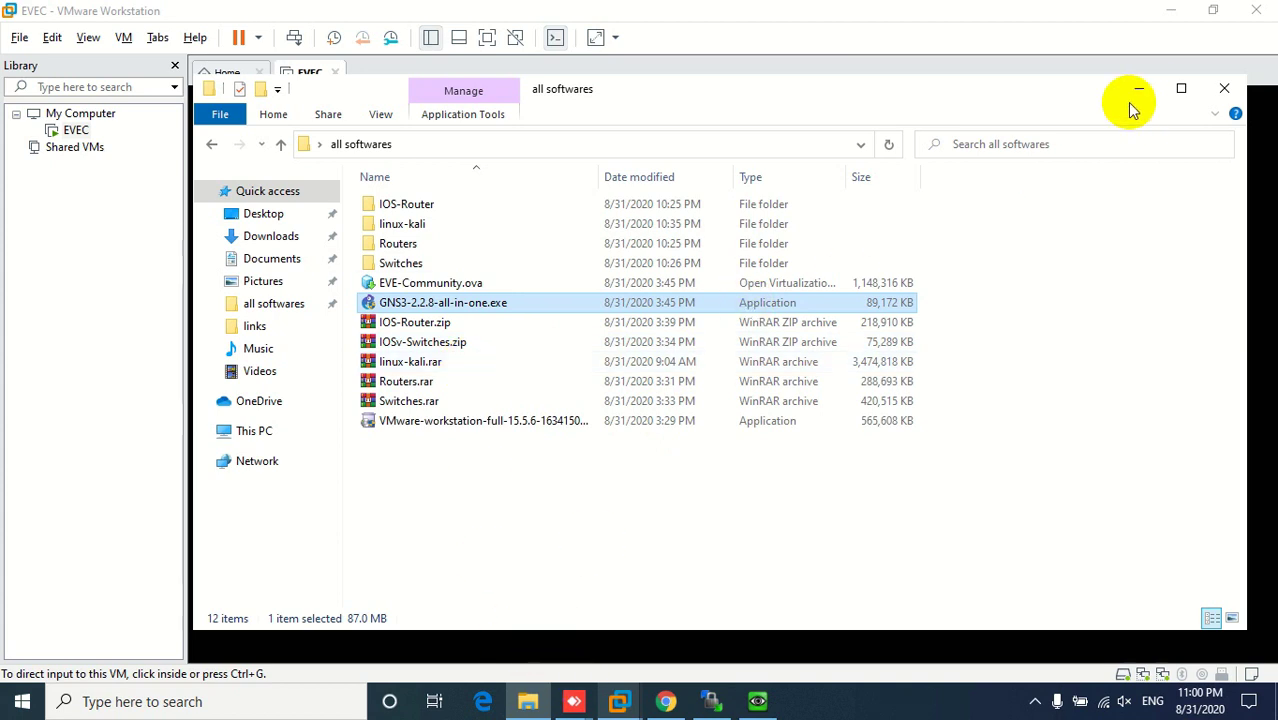
- Clear the desktop of the folder and virtual machine windows, and end the WinSCP session without saving a workspace
click(1224, 88)
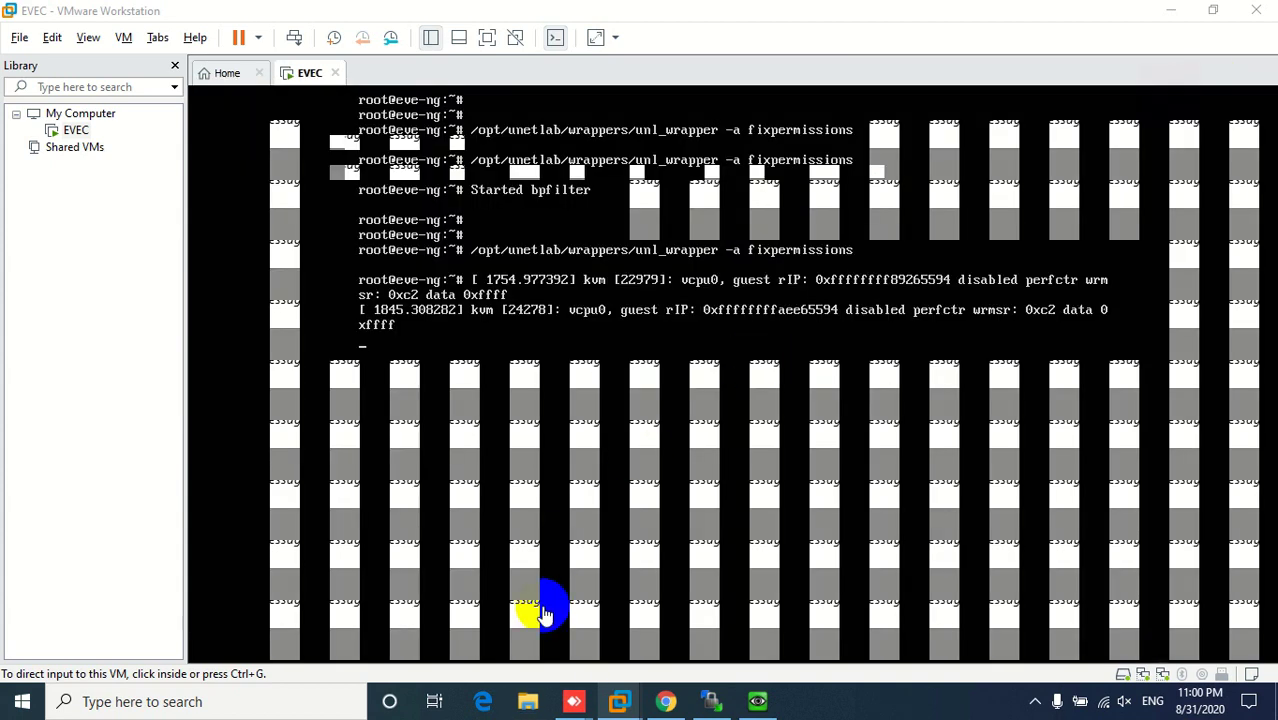
click(1177, 10)
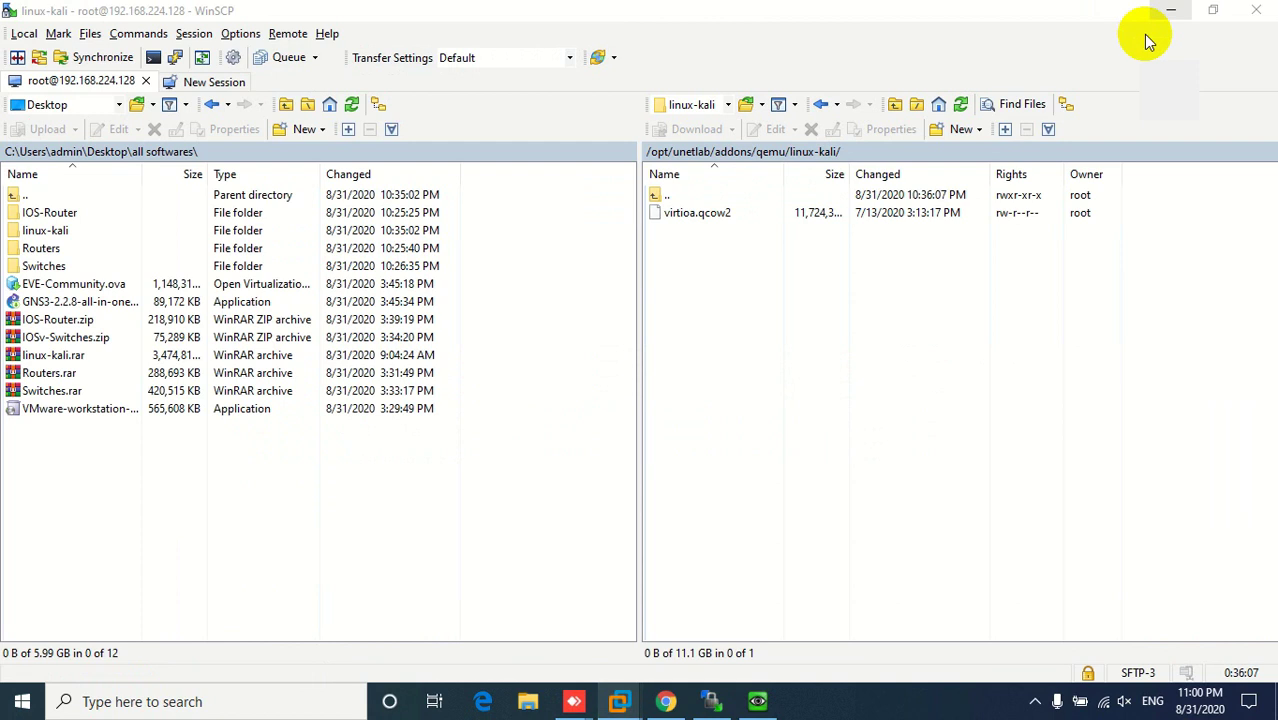
key(alt+F4)
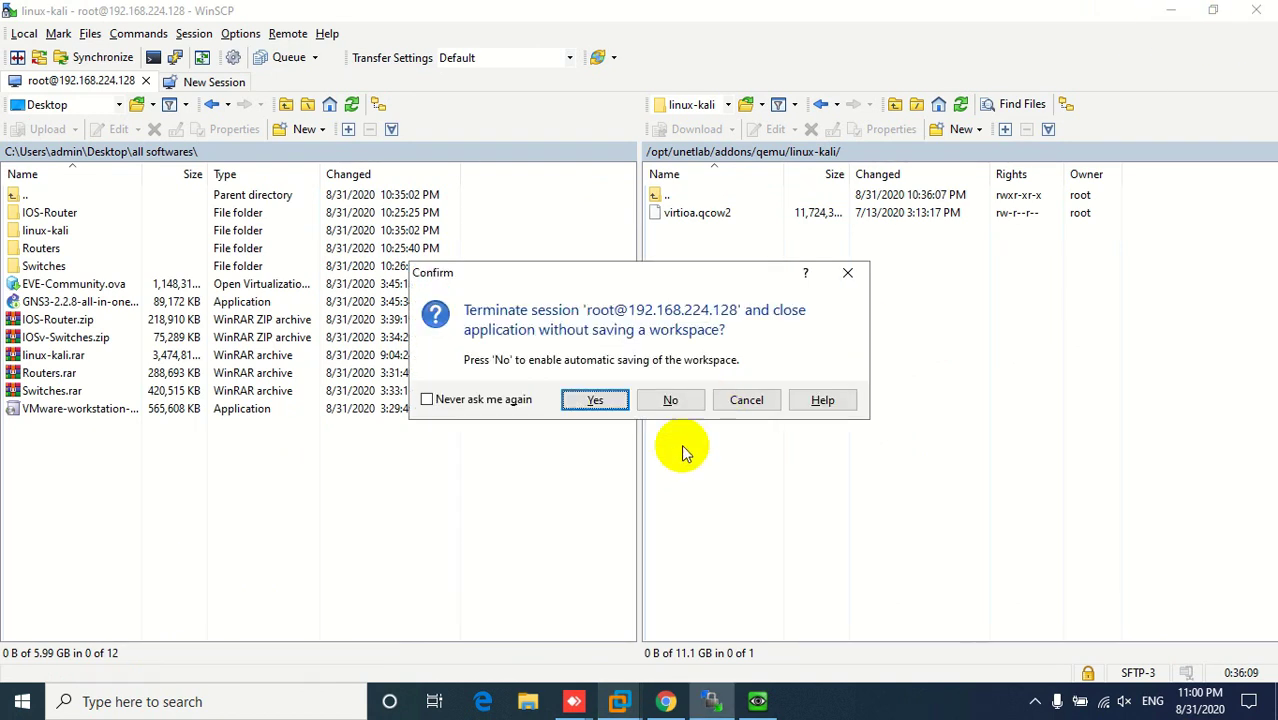
key(Return)
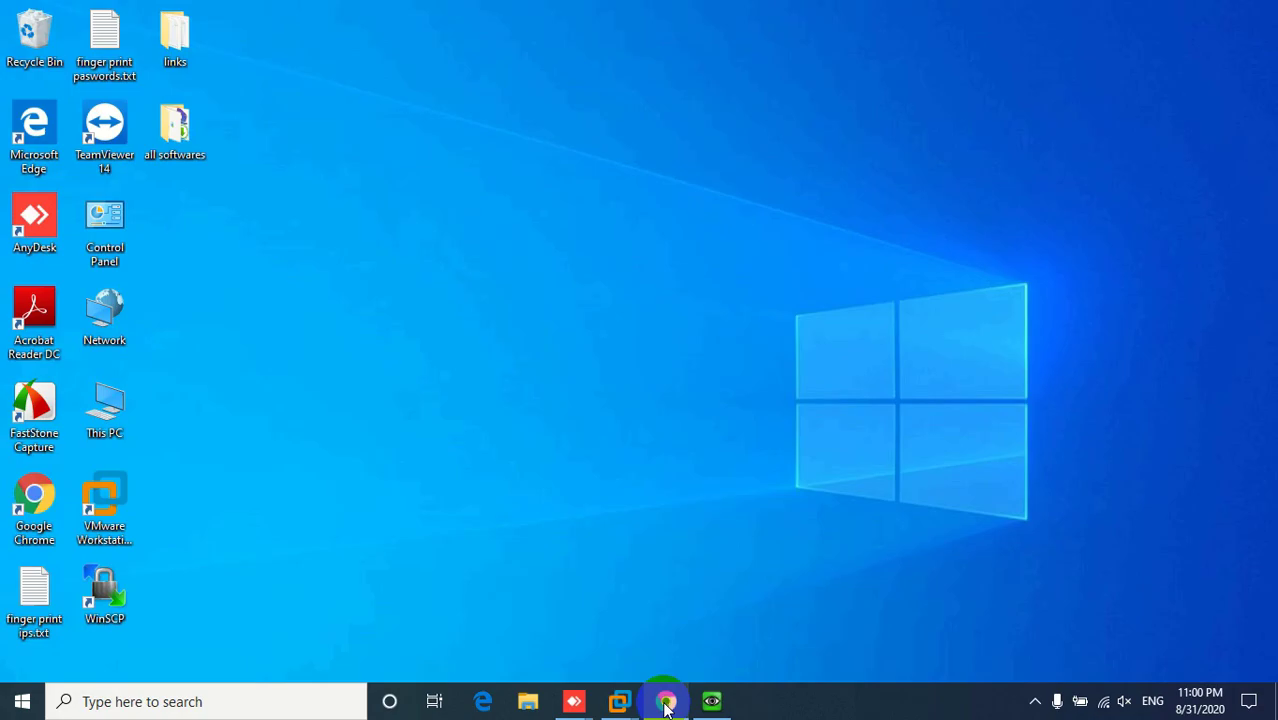
click(665, 700)
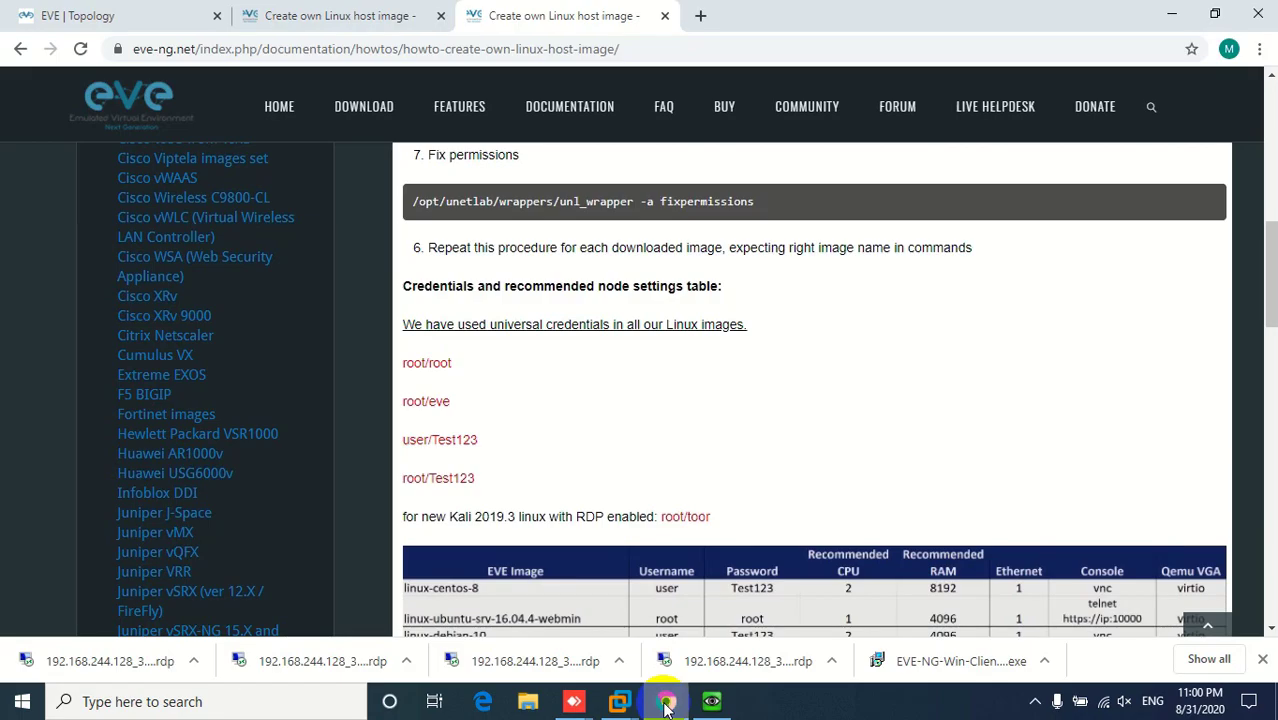
click(444, 50)
text(www.google.com)
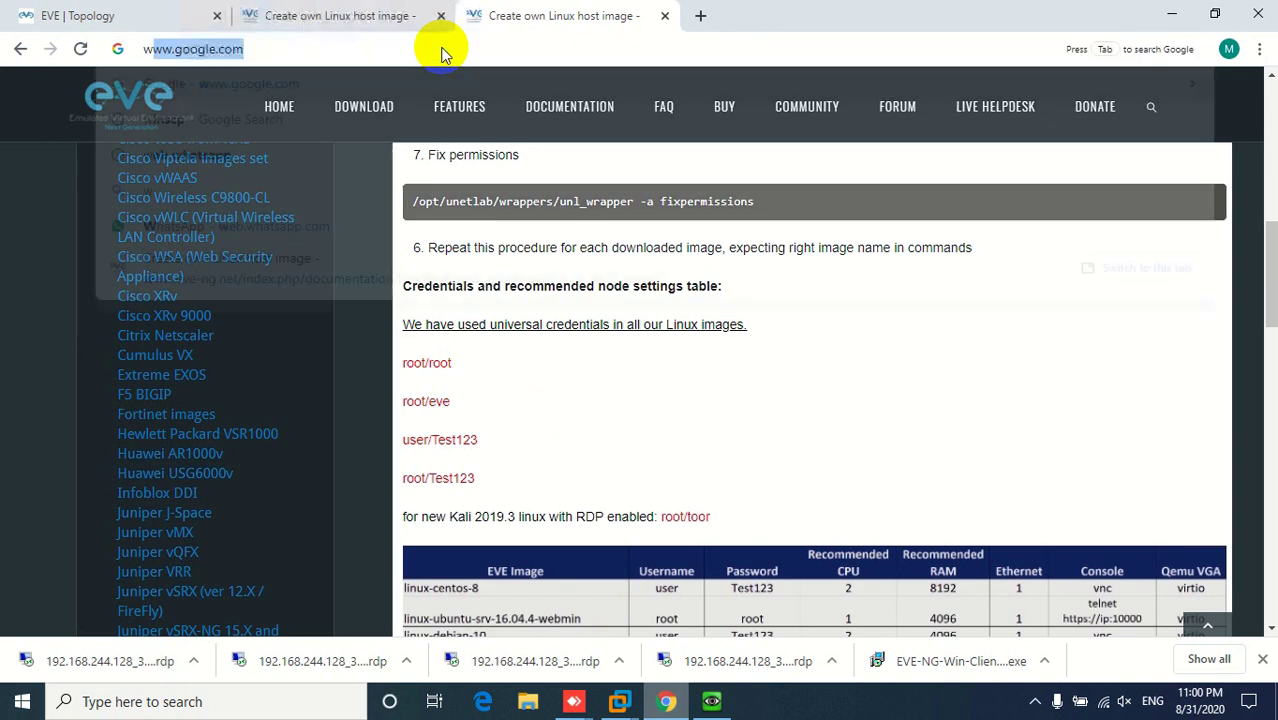
key(Return)
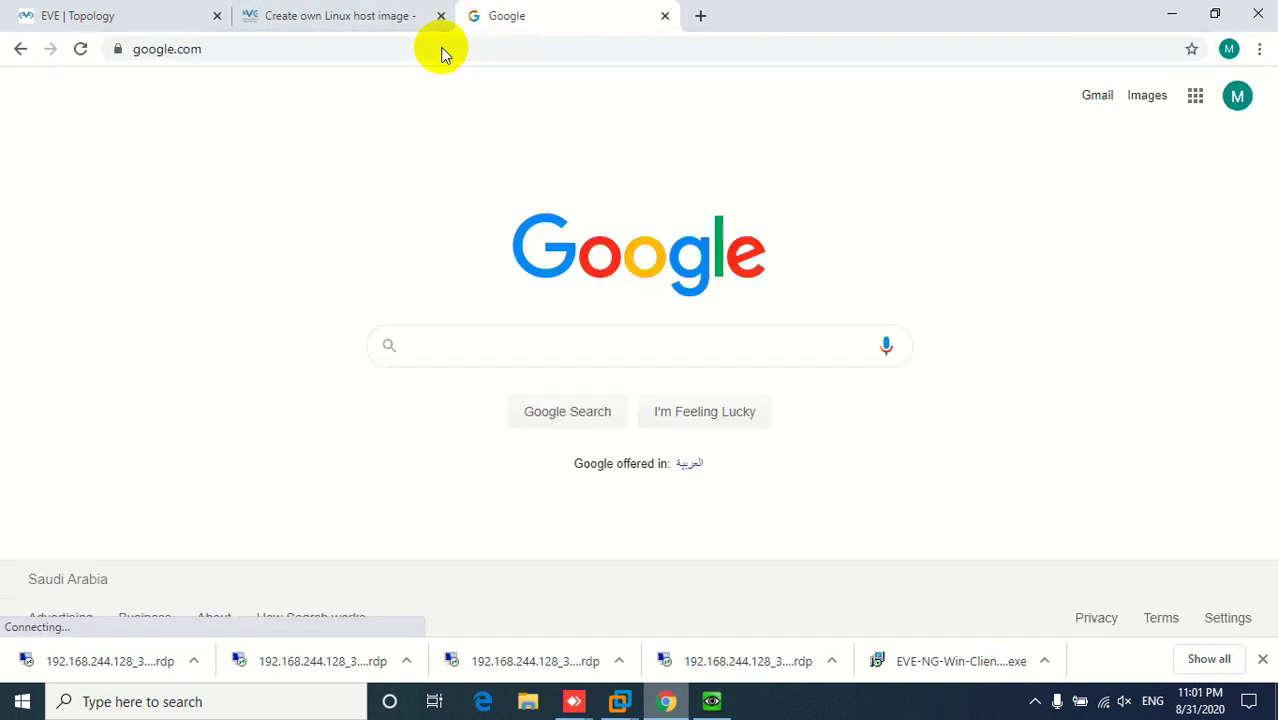
text(gns3 vm)
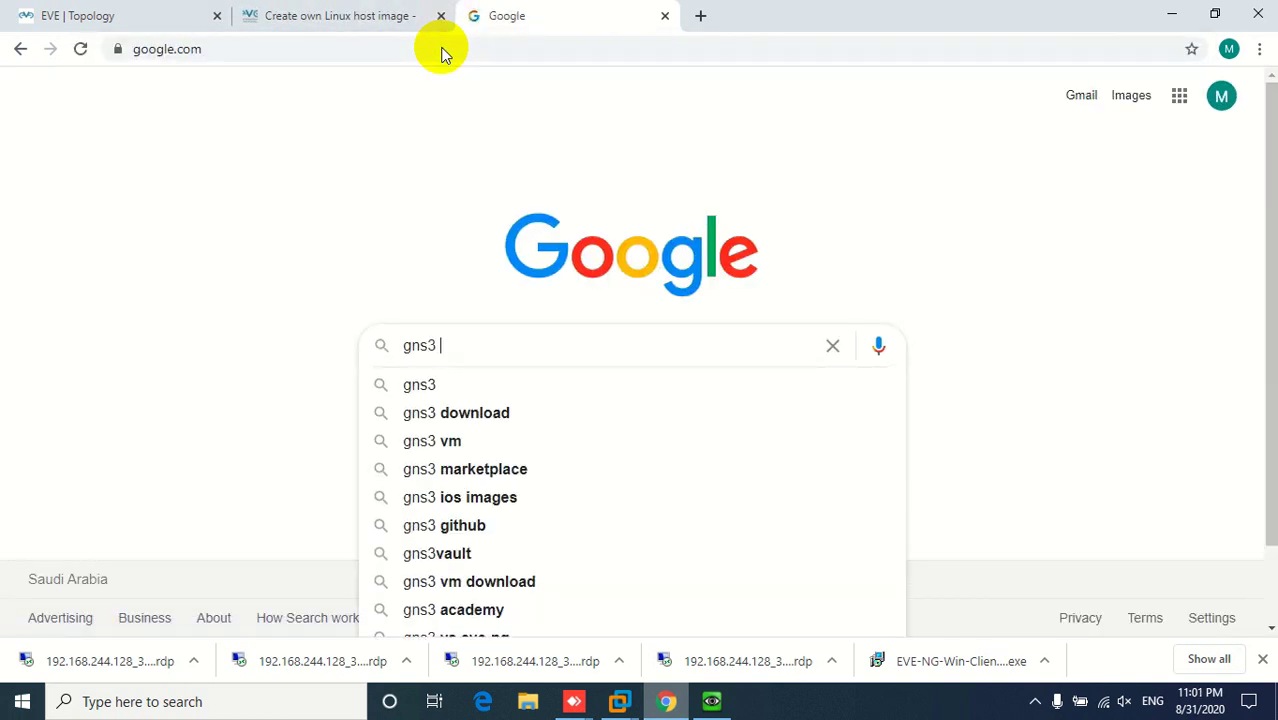
key(Down)
key(Down)
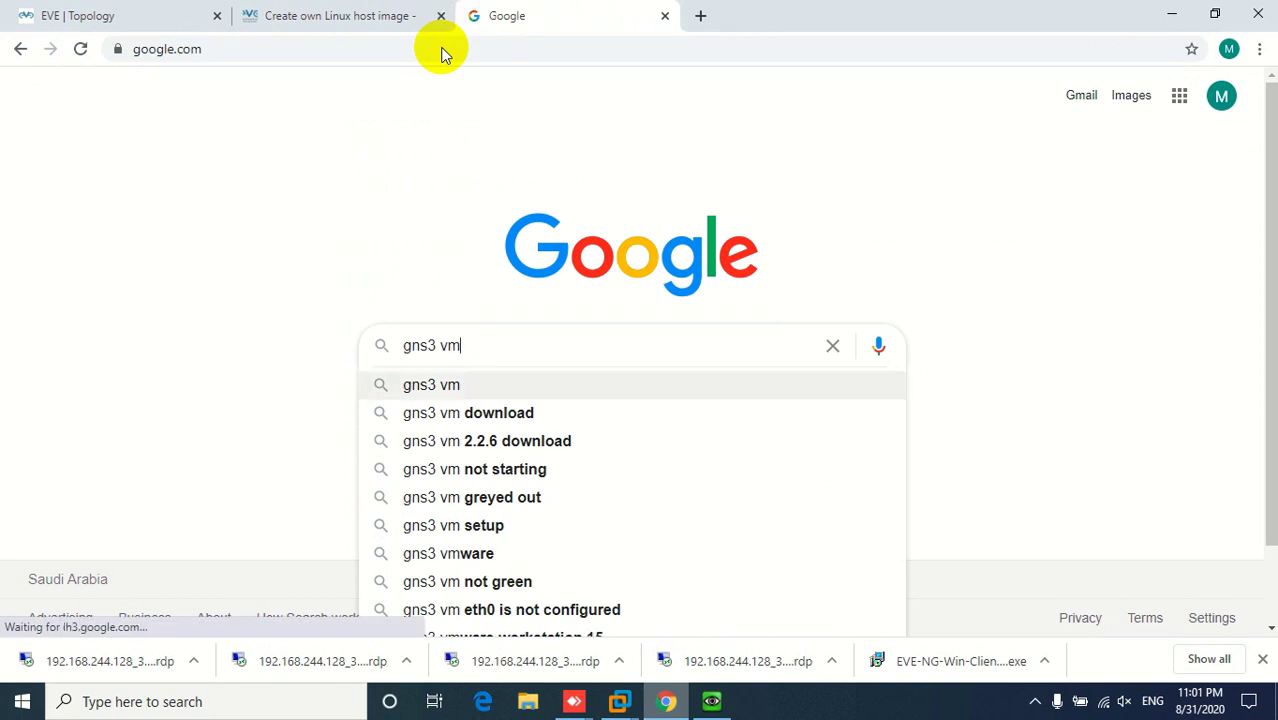
key(Return)
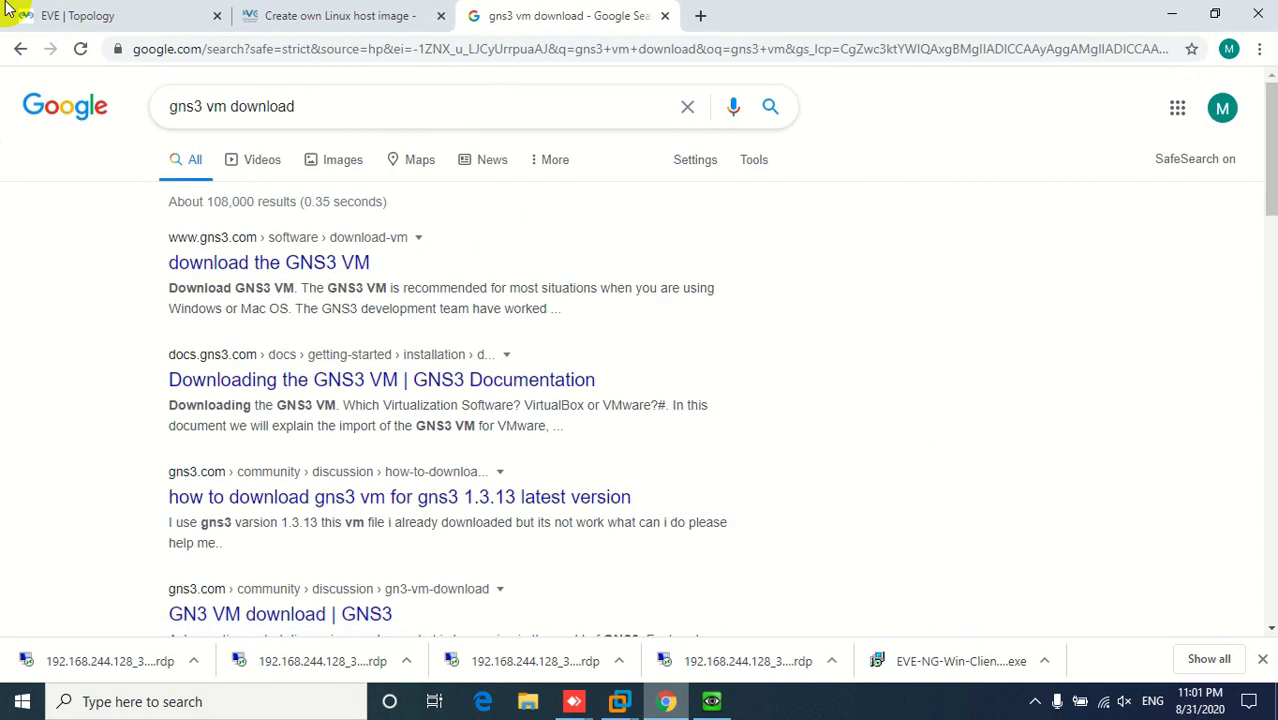
- Open the GNS3/gns3-gui releases page on GitHub and download GNS3-2.2.12-all-in-one.exe from the Version 2.2.12 assets
scroll(333, 432, down, 2)
scroll(333, 432, down, 2)
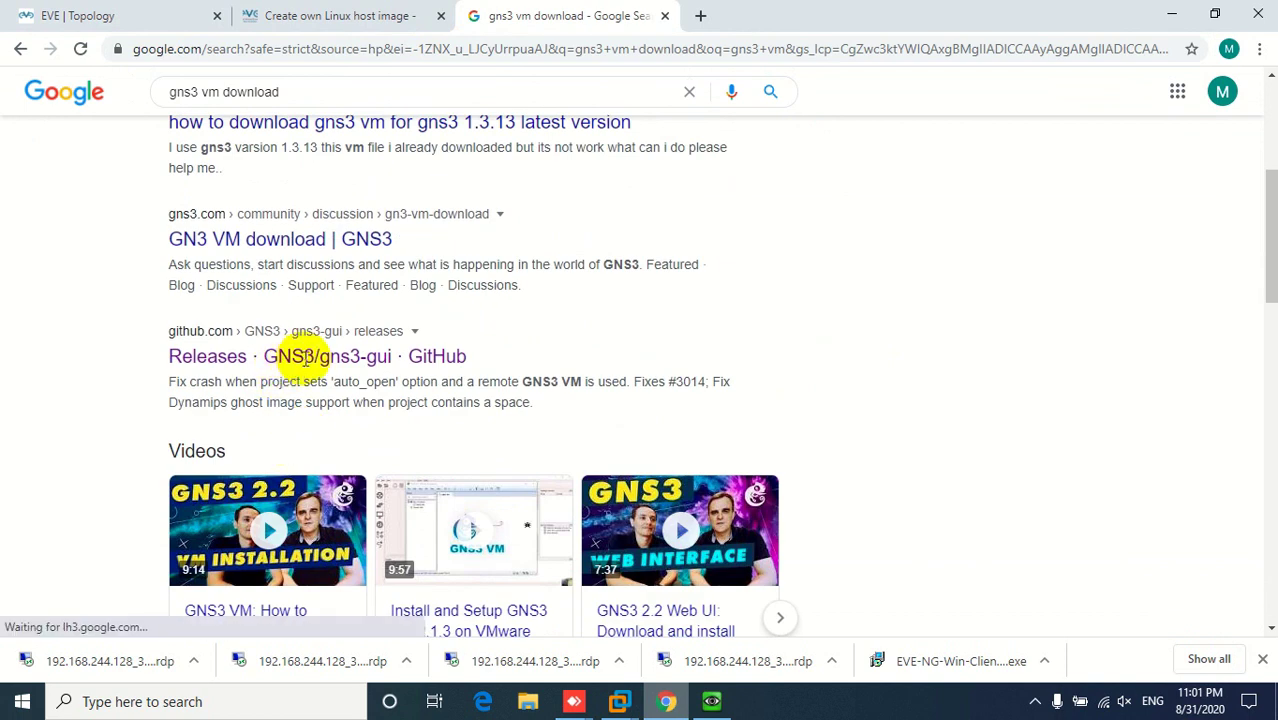
click(303, 364)
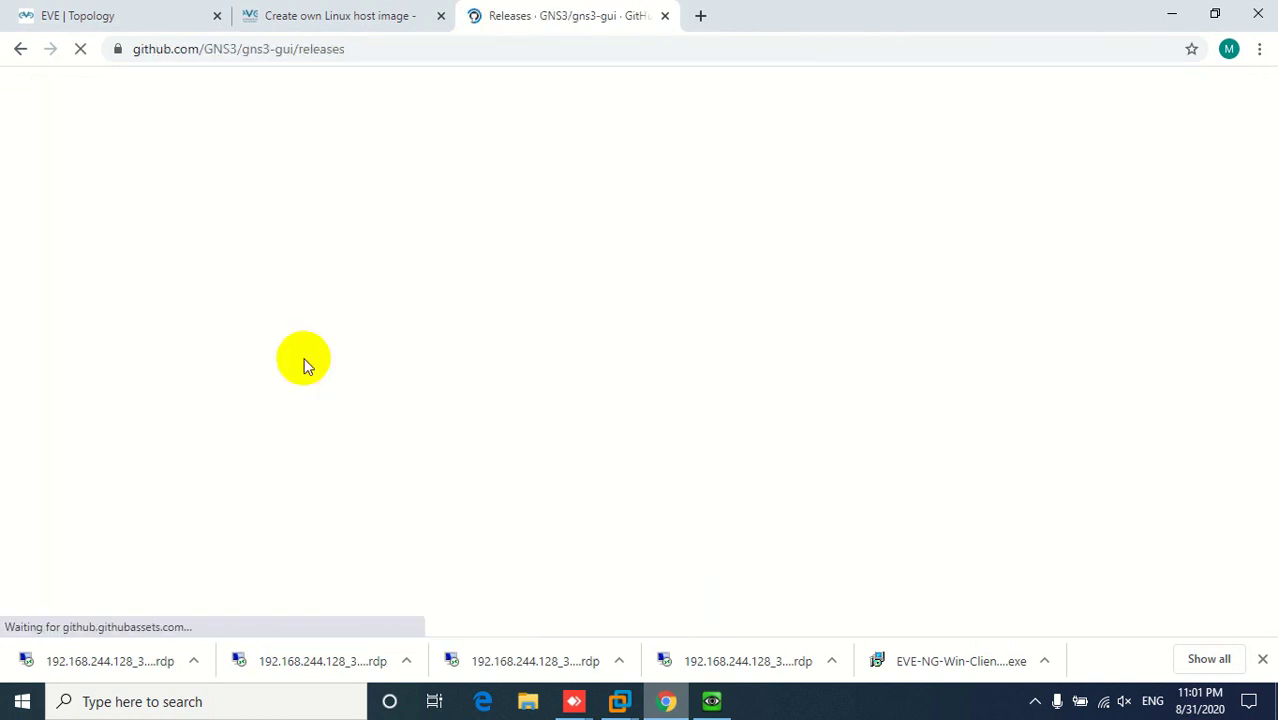
scroll(462, 479, down, 3)
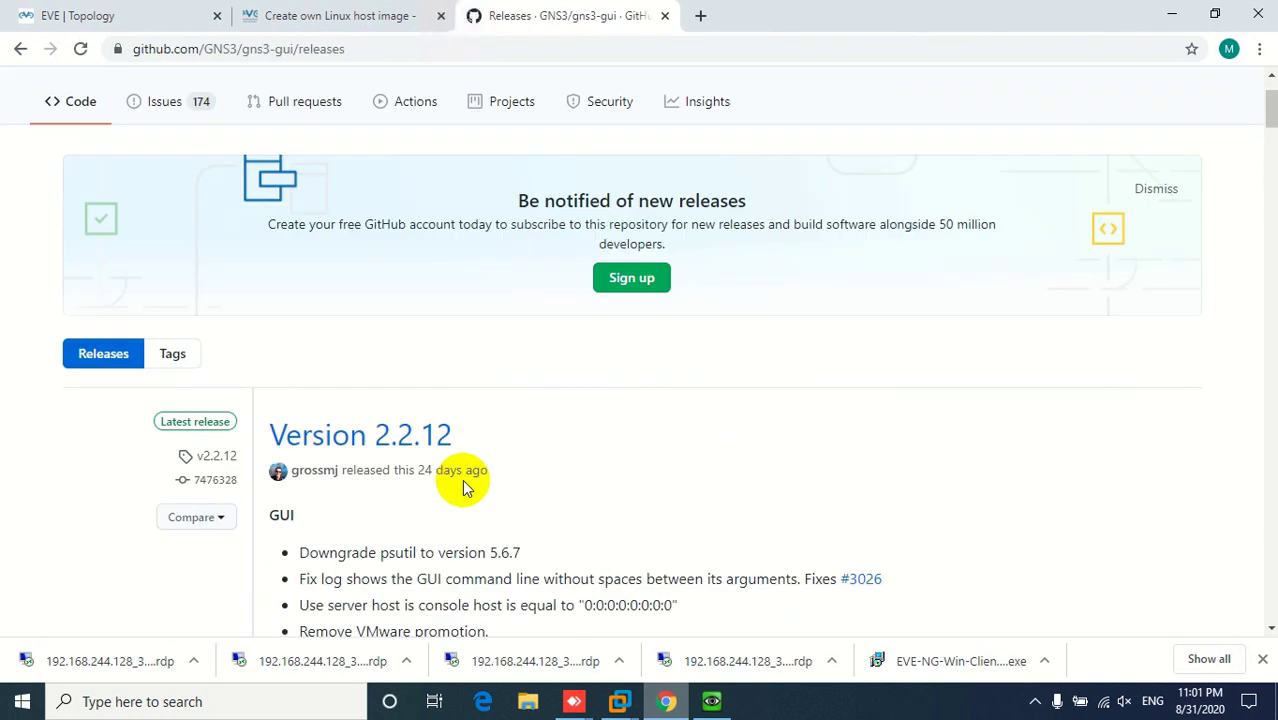
scroll(462, 479, down, 3)
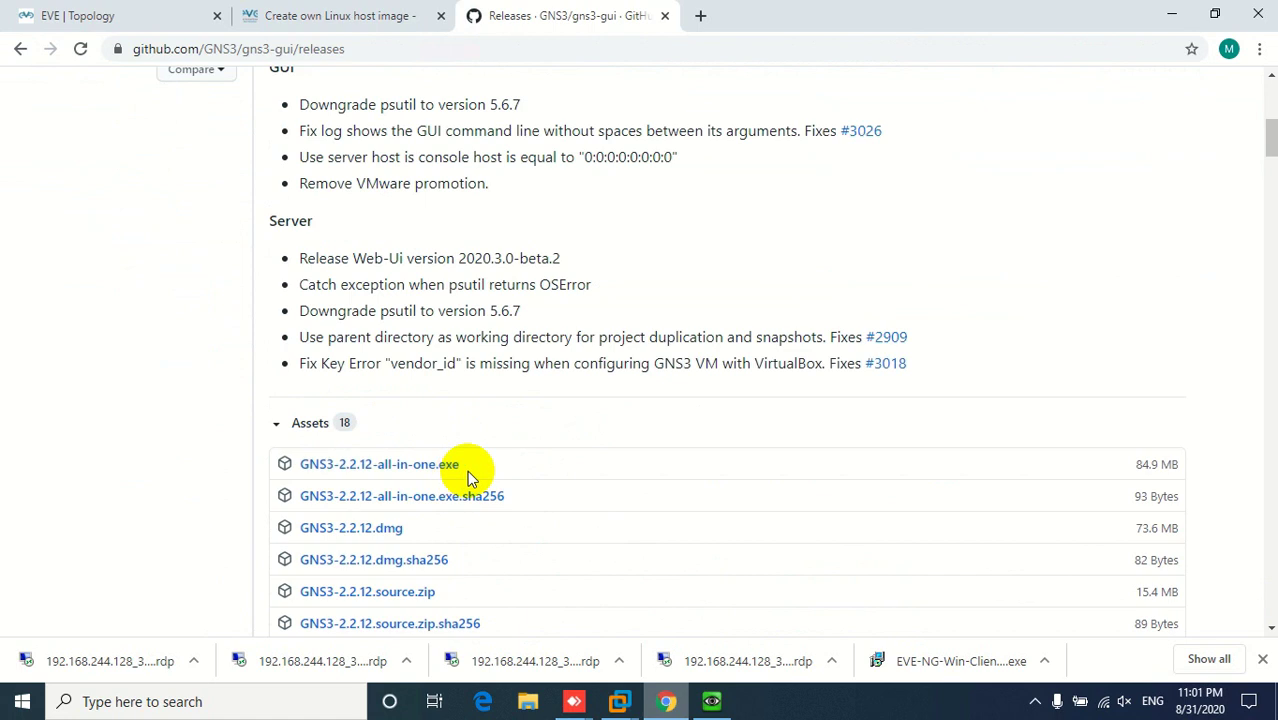
click(401, 468)
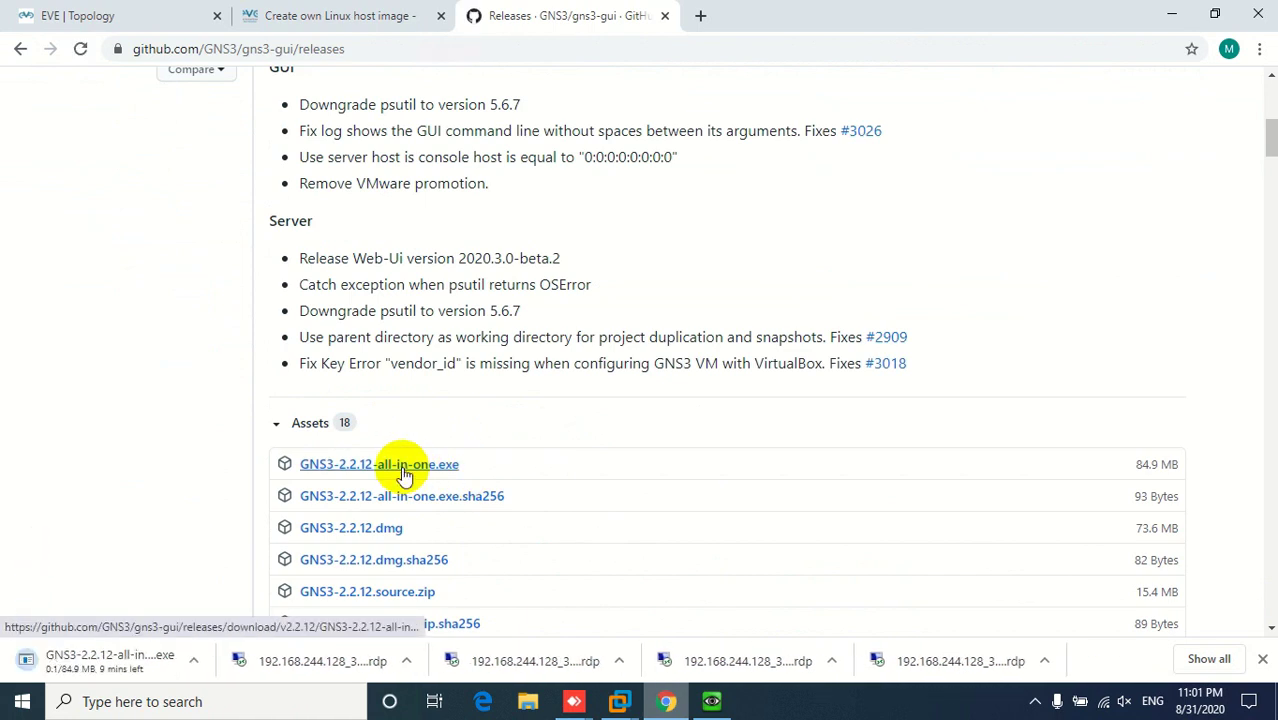
- Download the GNS3 VM 2.2.12 zip for VMware from the same release's assets
scroll(549, 475, down, 2)
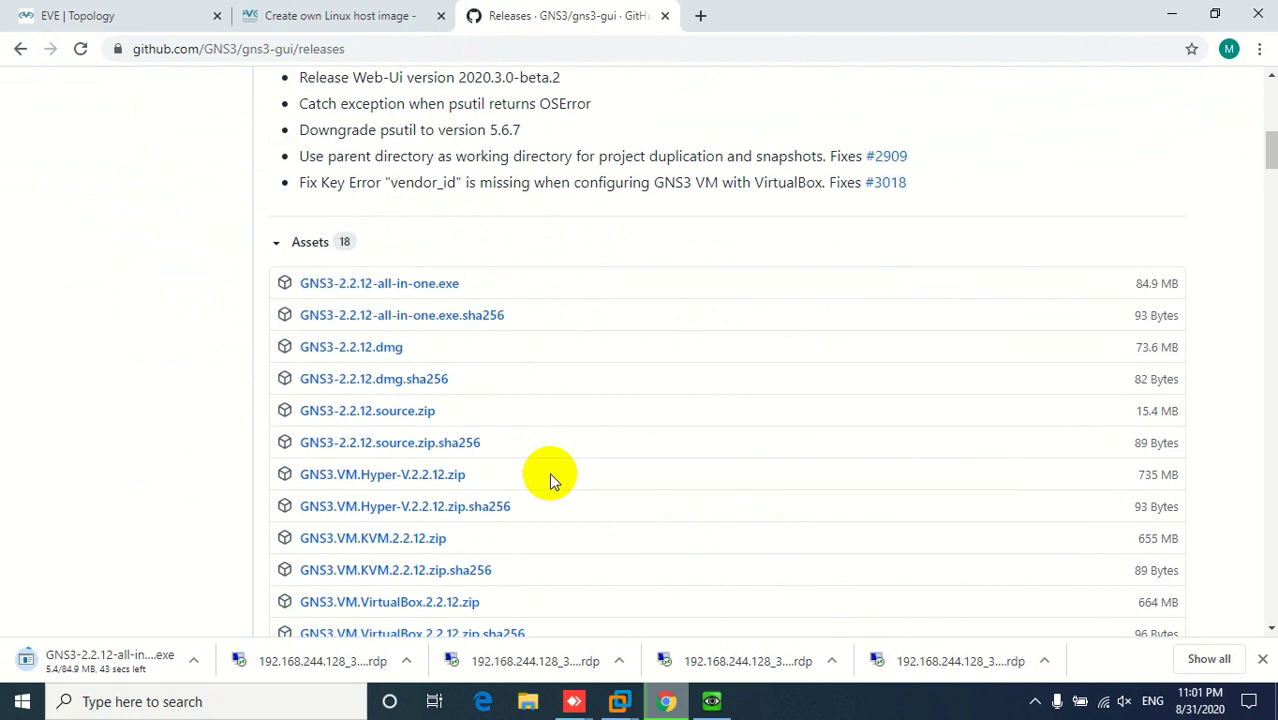
scroll(549, 474, down, 2)
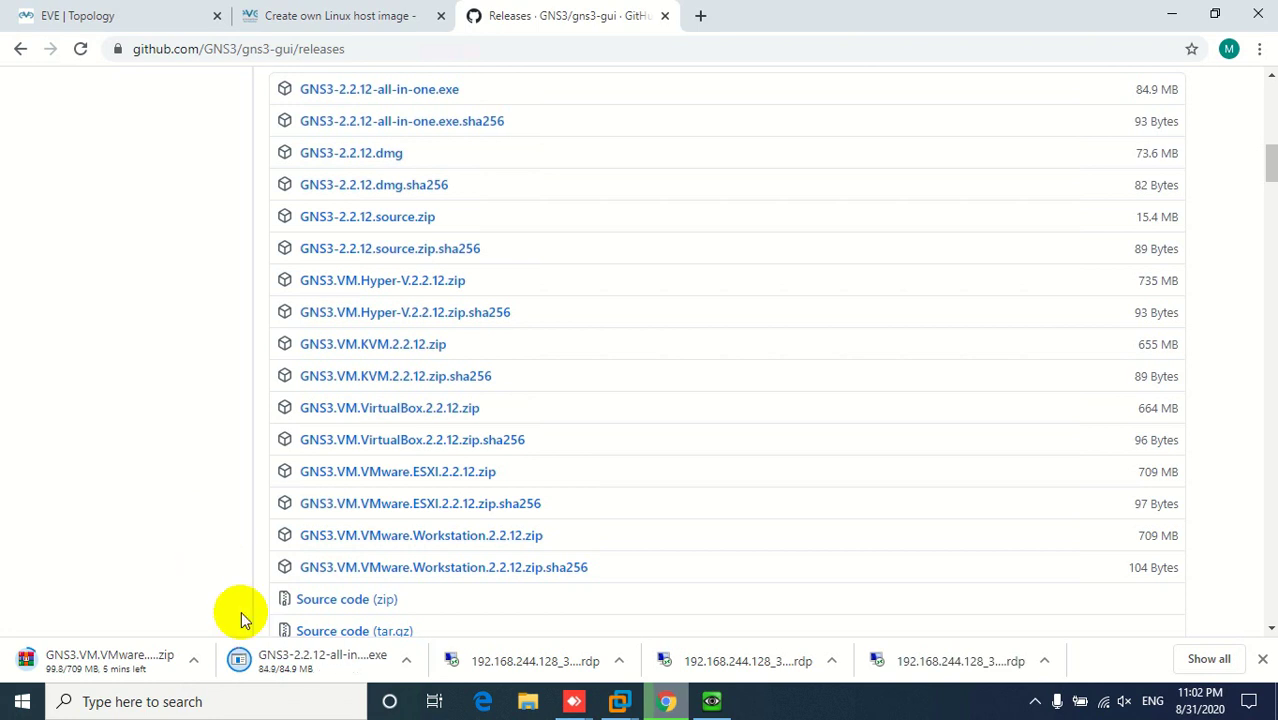
- Run the downloaded GNS3 2.2.12 installer with permission to make changes, keeping the GNS3 Start Menu folder and the default Local installation components
click(308, 666)
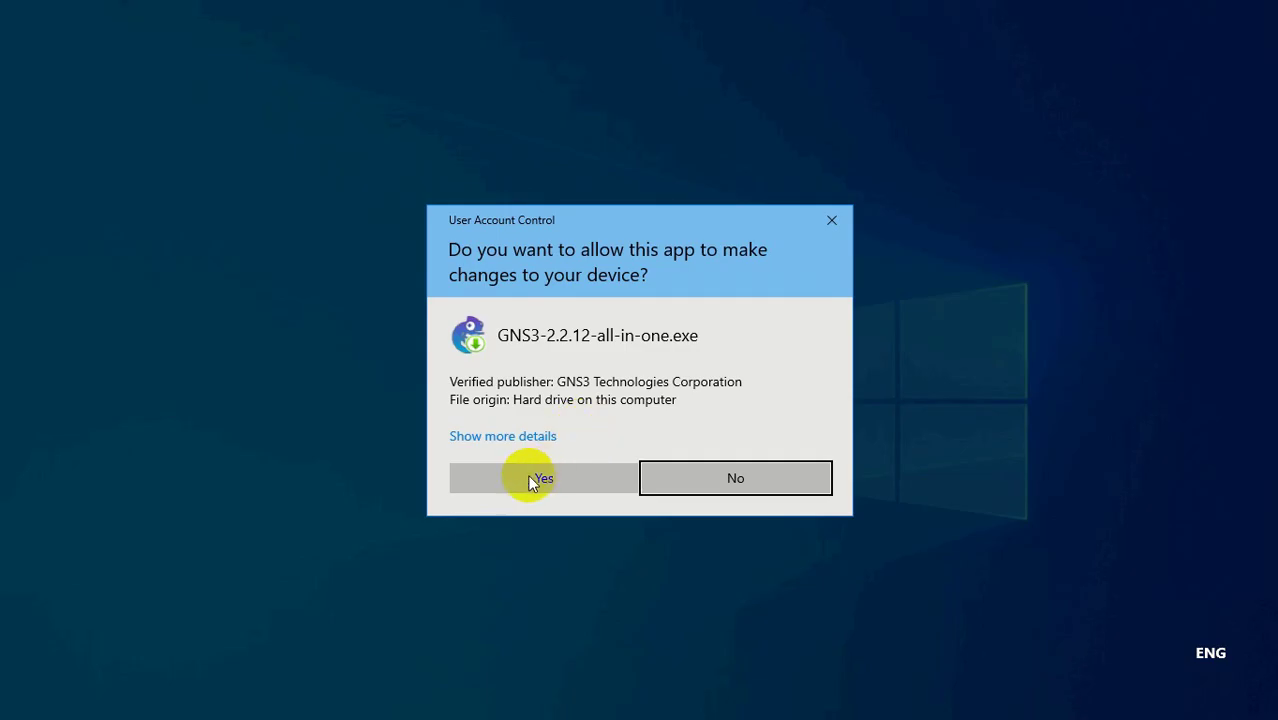
click(522, 477)
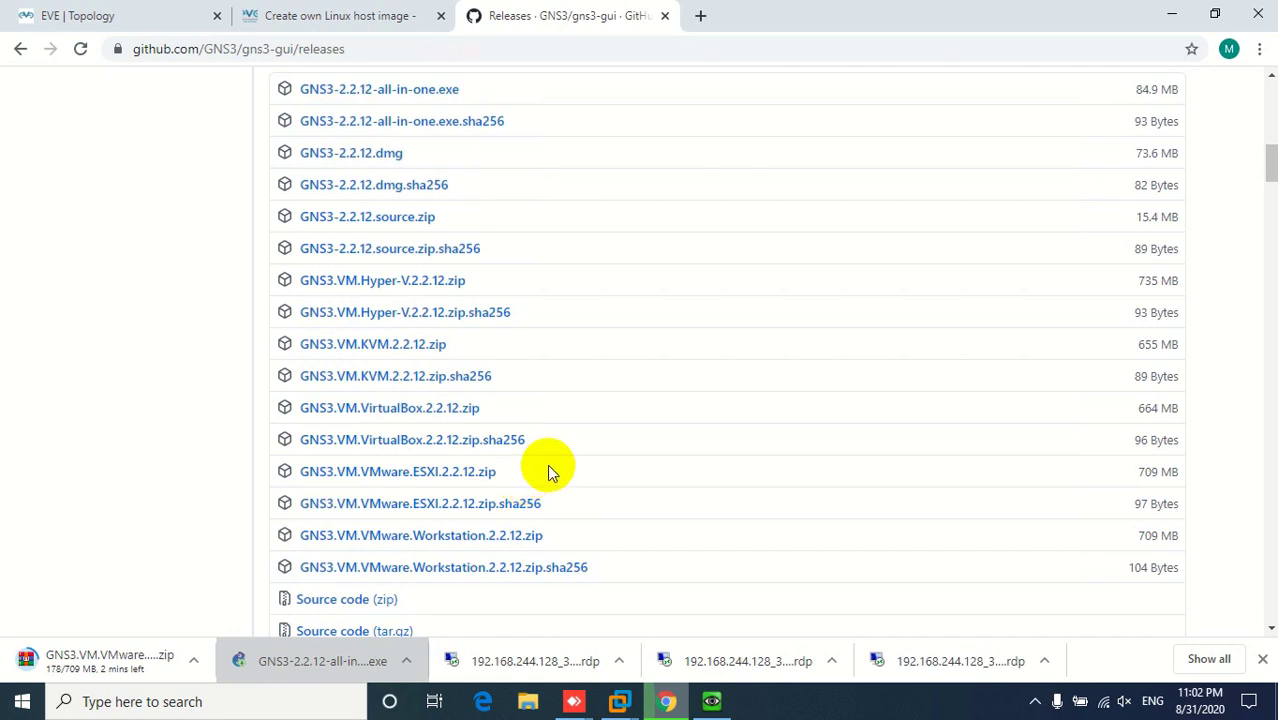
click(737, 501)
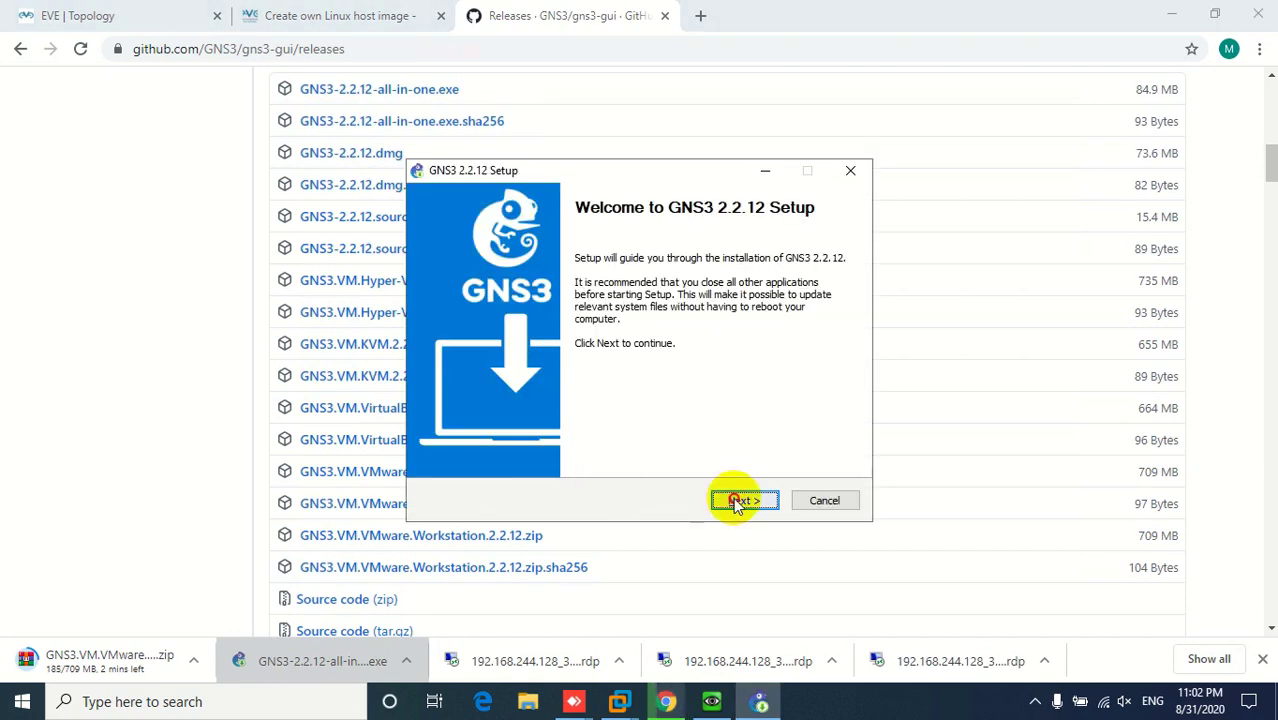
click(739, 501)
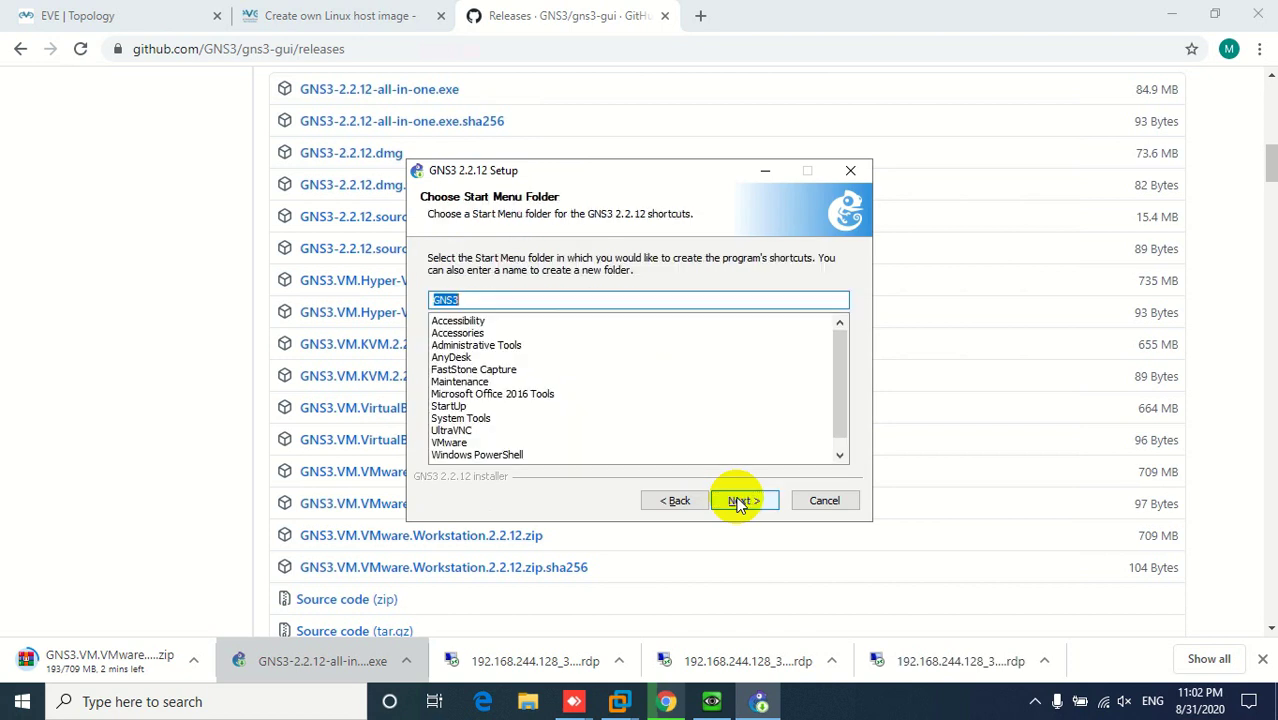
click(737, 502)
click(737, 502)
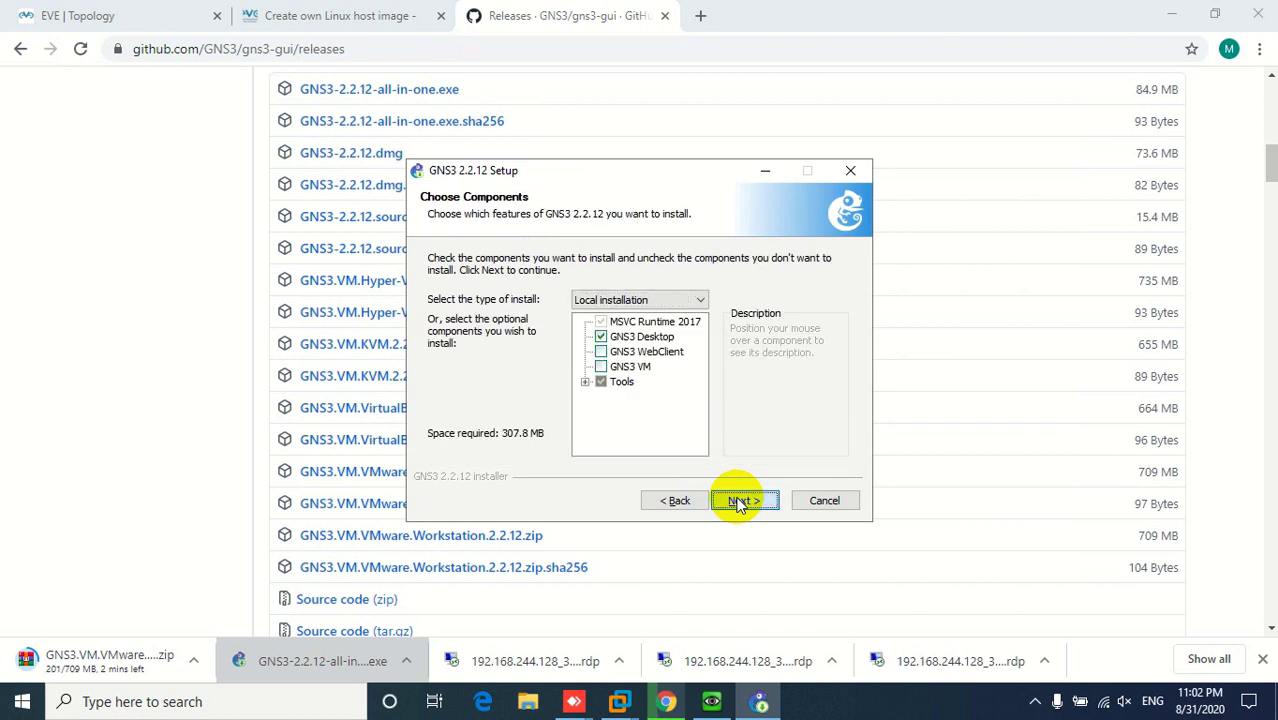
click(737, 502)
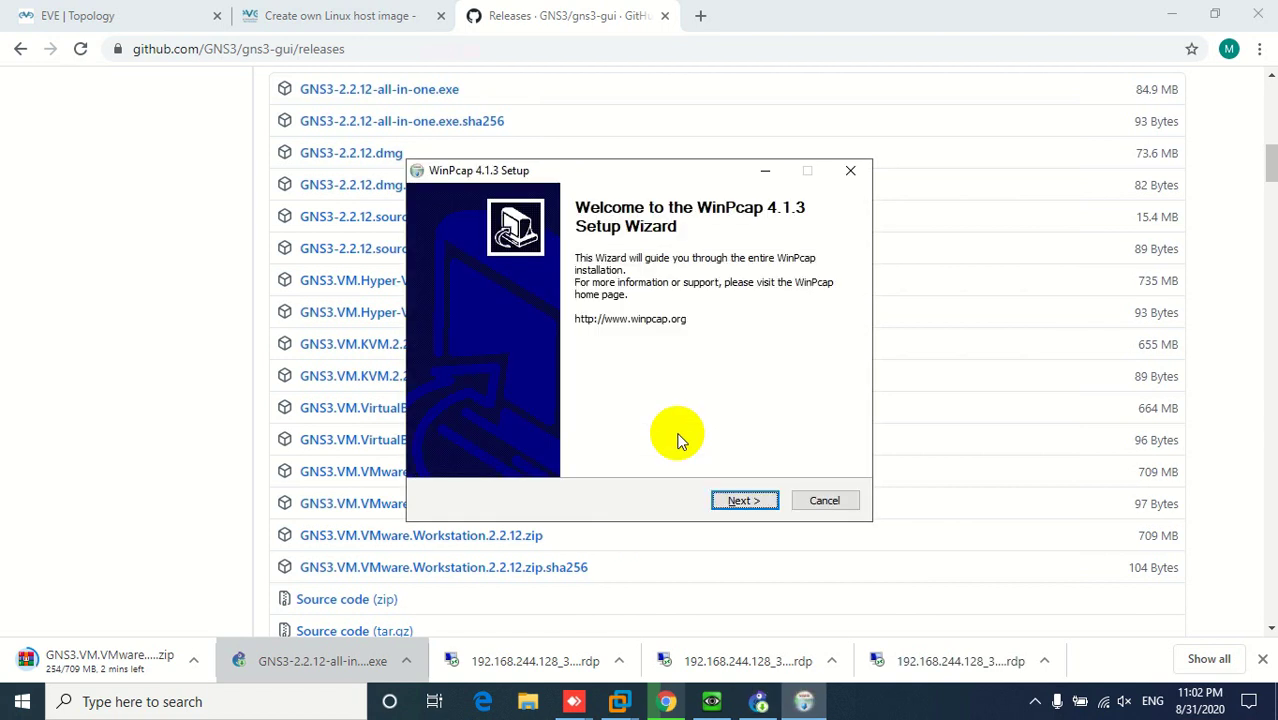
- Install WinPcap 4.1.3 with its driver starting automatically at boot, and quit the Npcap 0.9990 setup
click(746, 503)
click(746, 501)
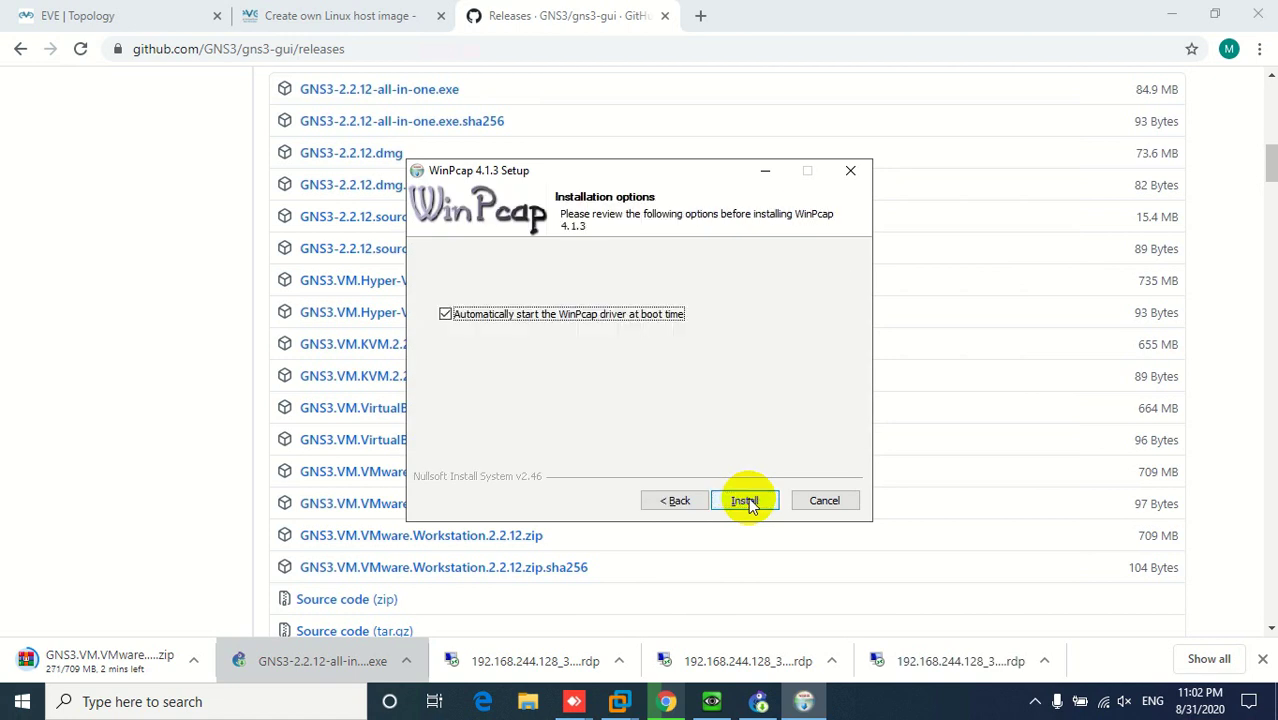
click(746, 501)
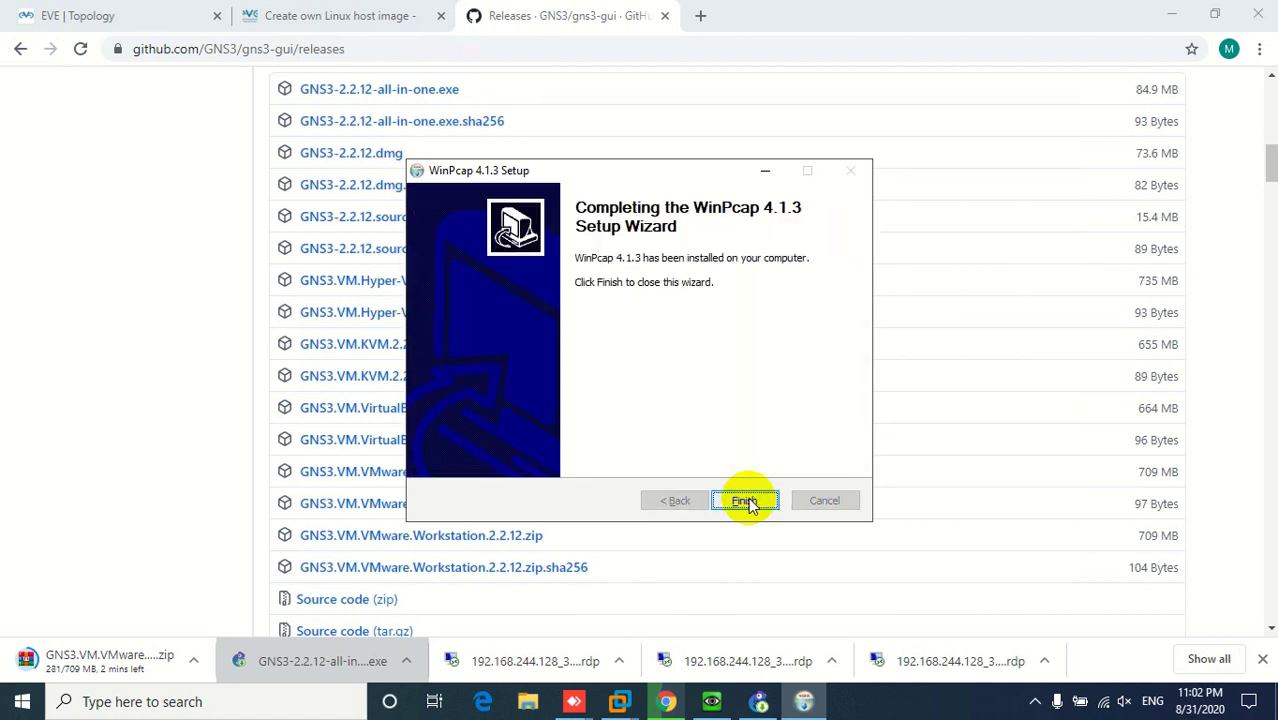
click(745, 501)
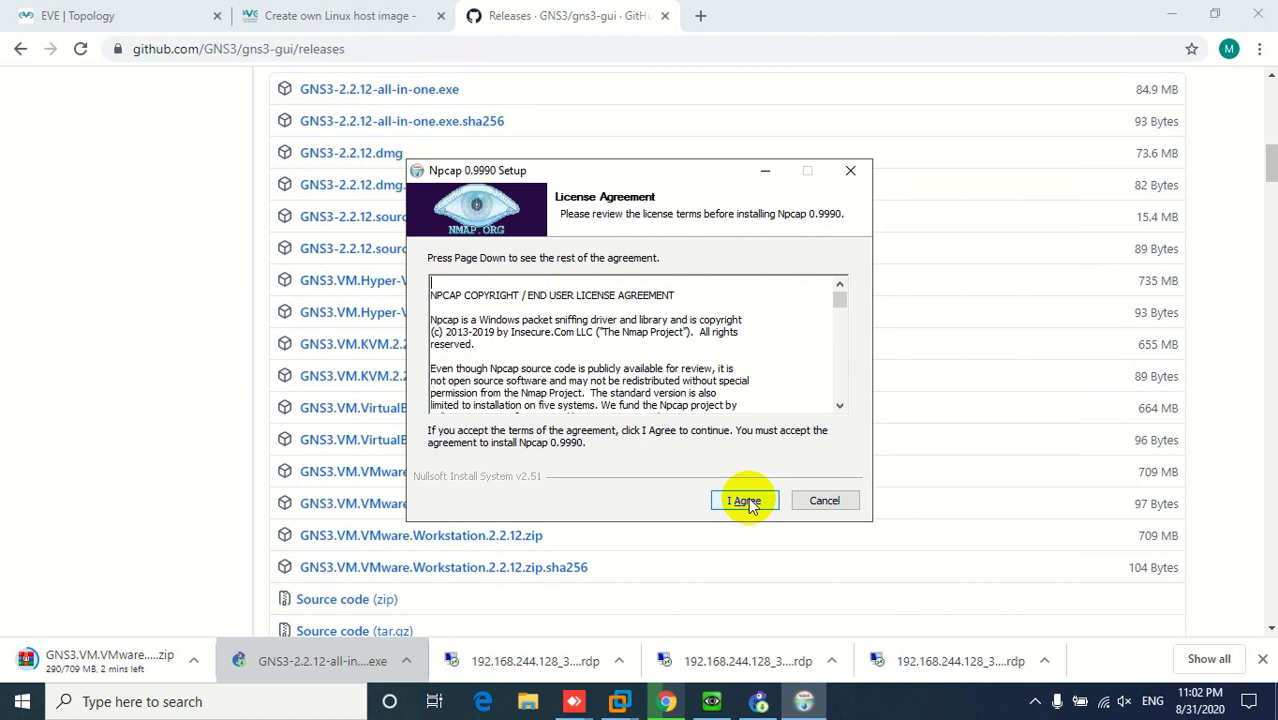
click(817, 500)
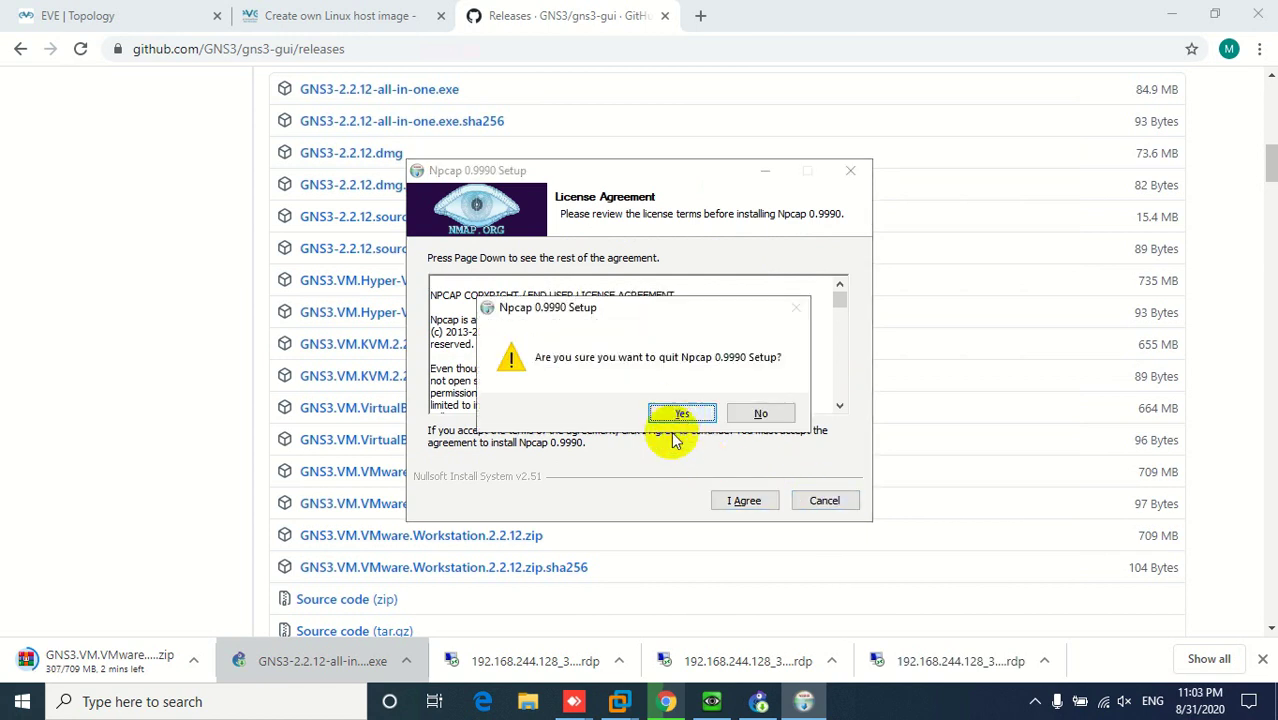
click(677, 441)
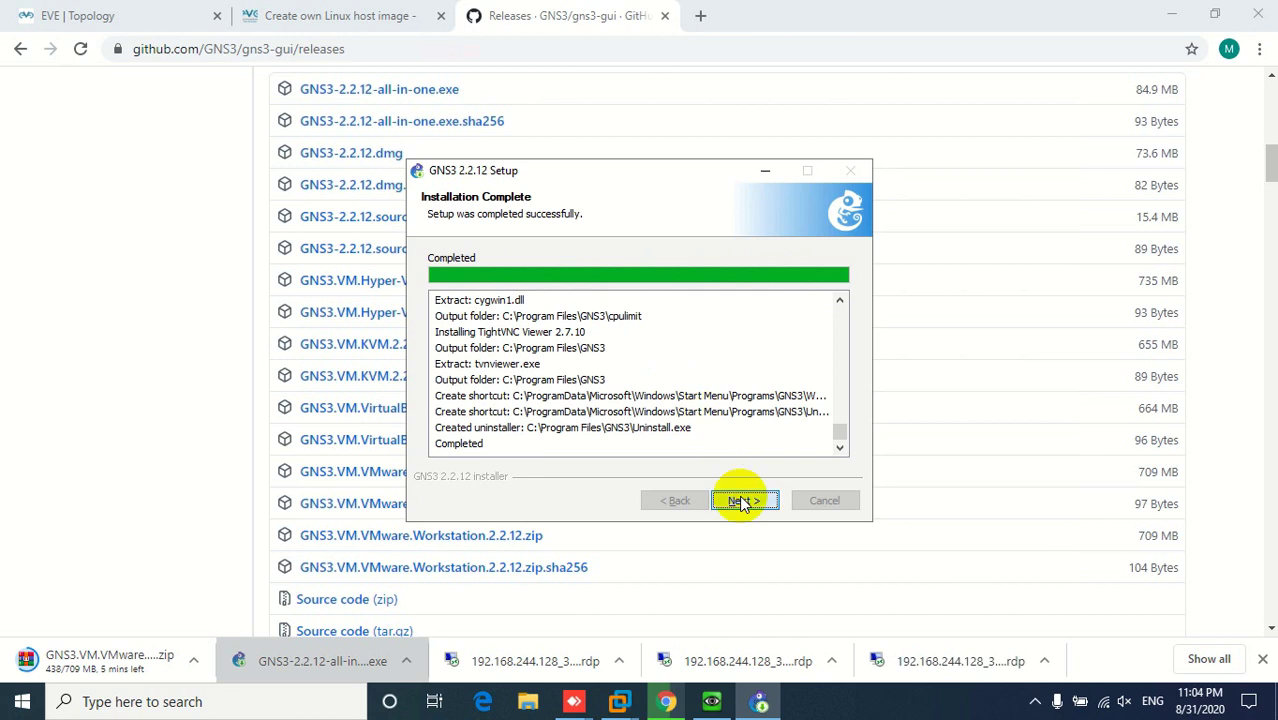
- Complete the GNS3 setup without the Solarwinds Standard Toolset license or starting GNS3, and close the thank-you web page
click(741, 502)
click(636, 378)
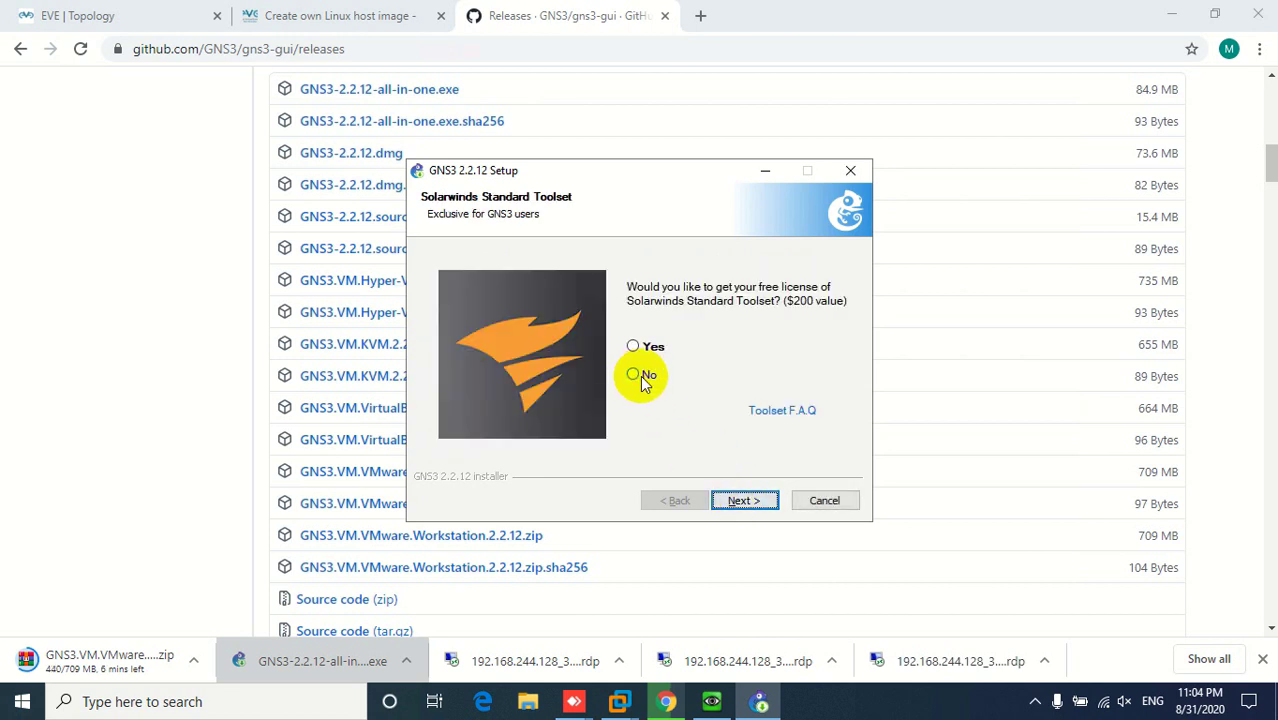
click(745, 501)
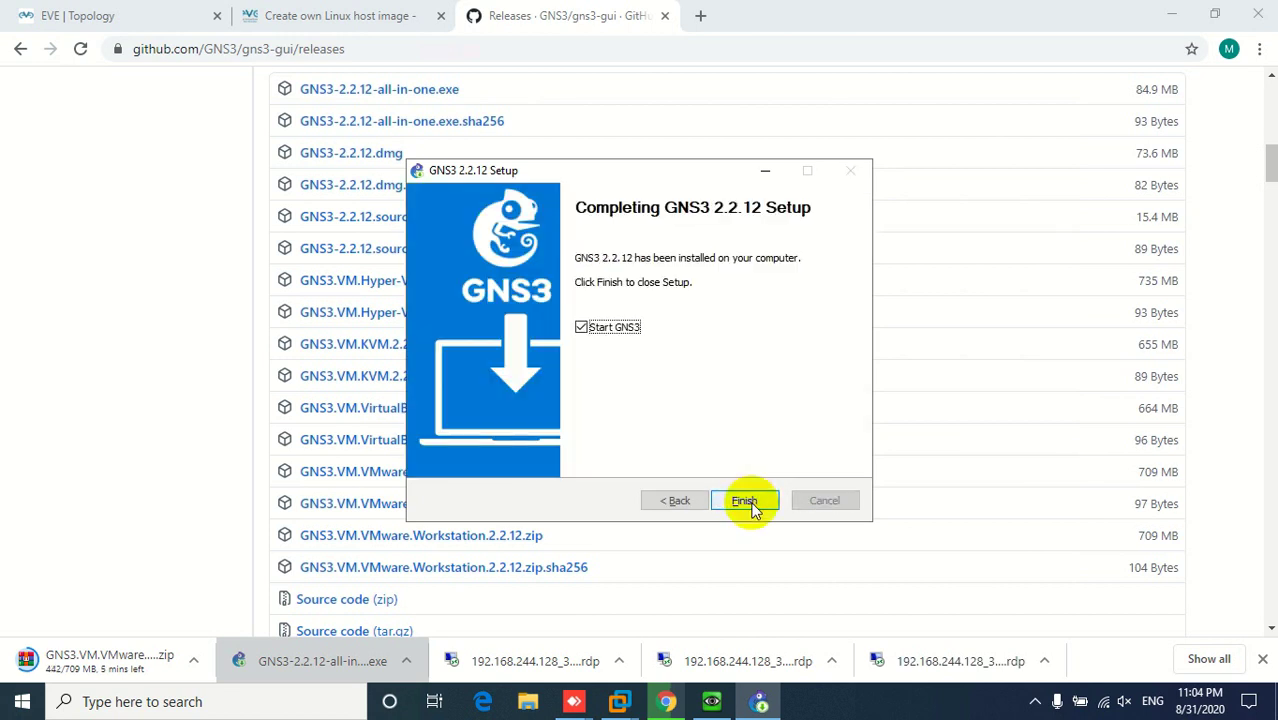
click(590, 330)
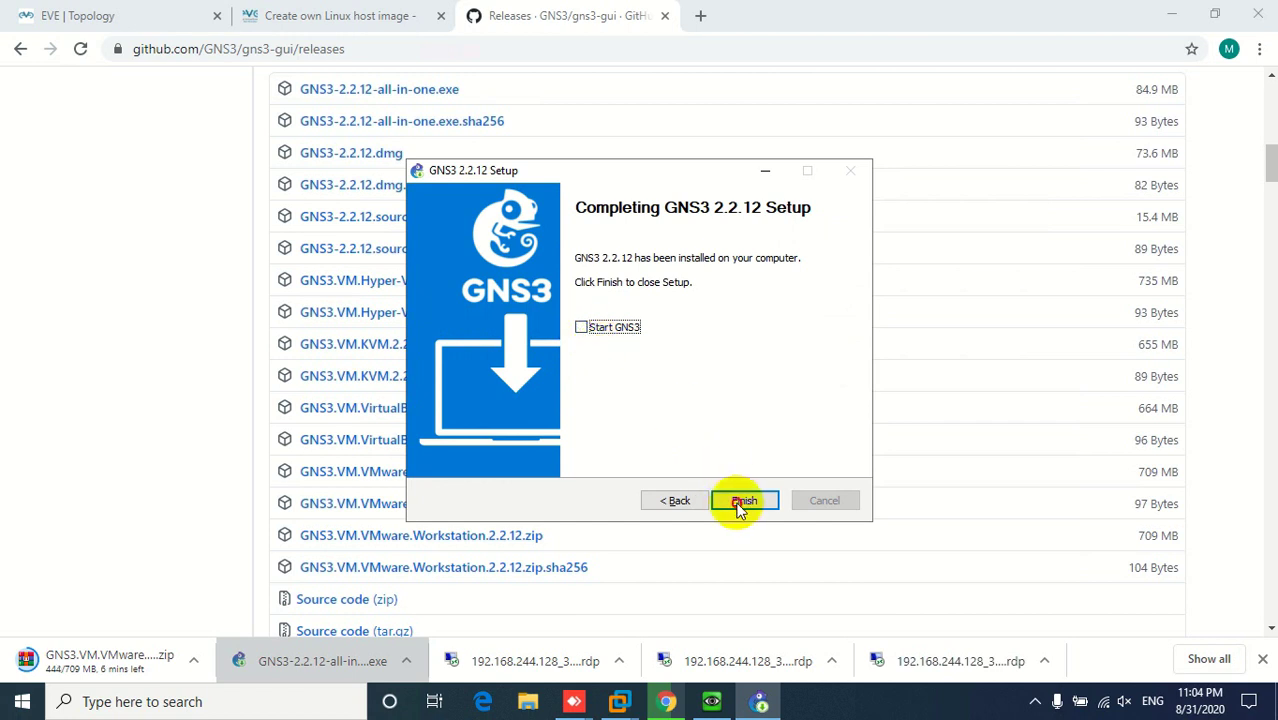
click(742, 508)
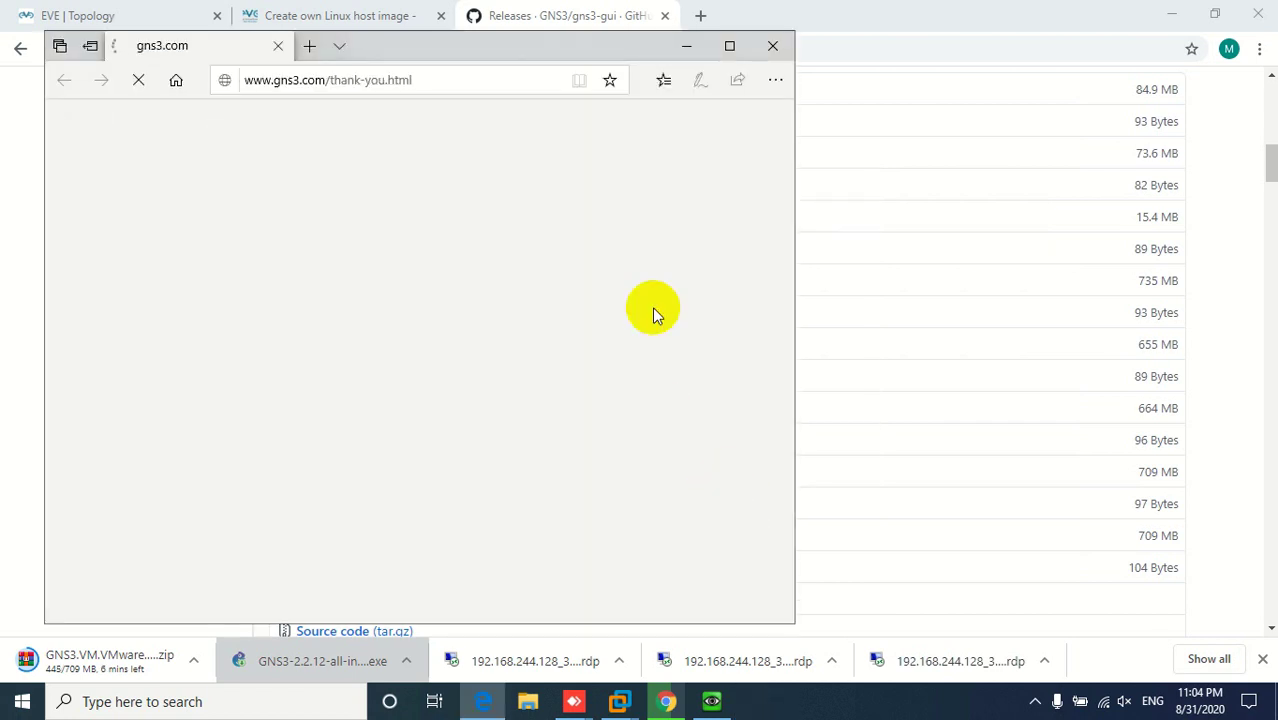
click(775, 47)
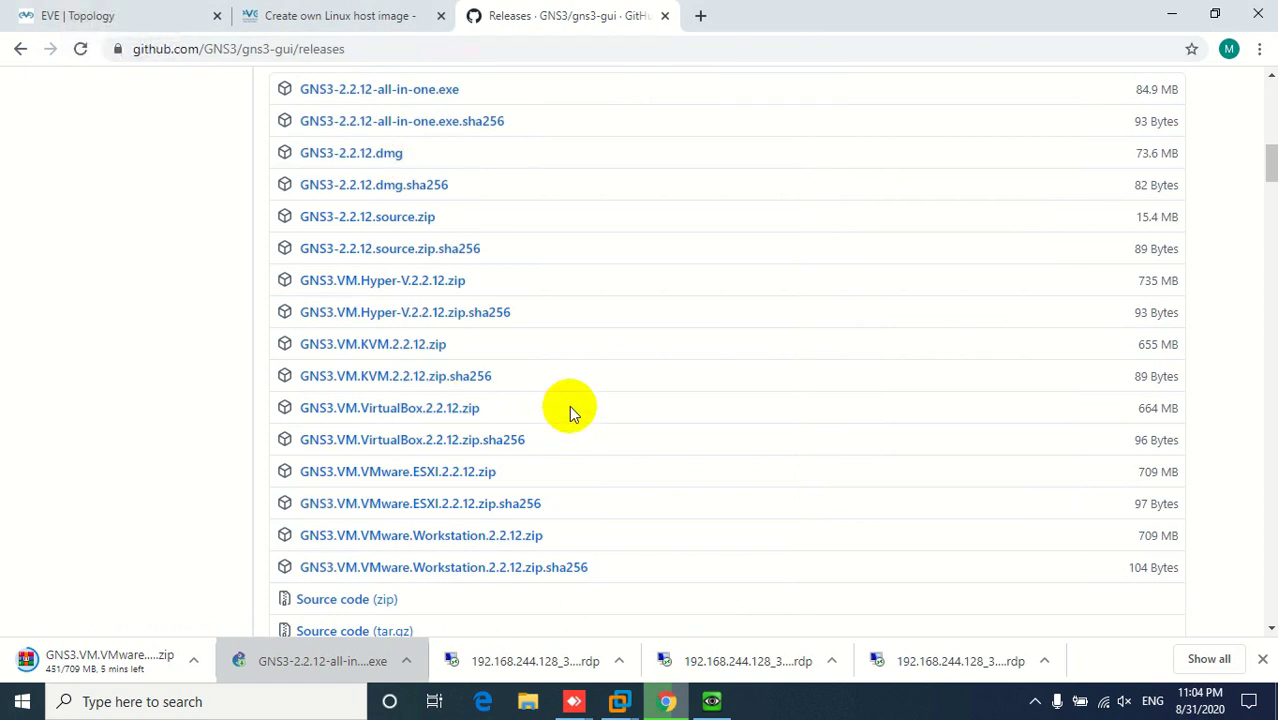
- Switch to VMware Workstation and open the EVEC virtual machine from the library
click(1172, 22)
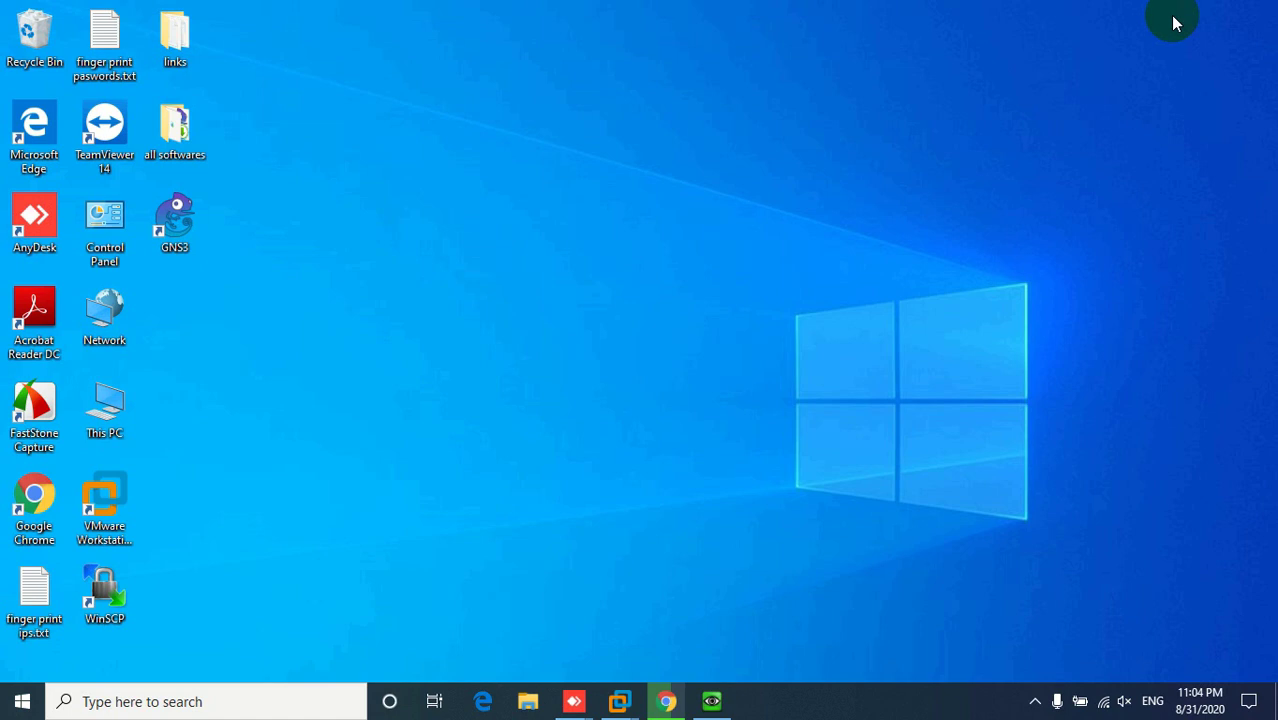
click(113, 484)
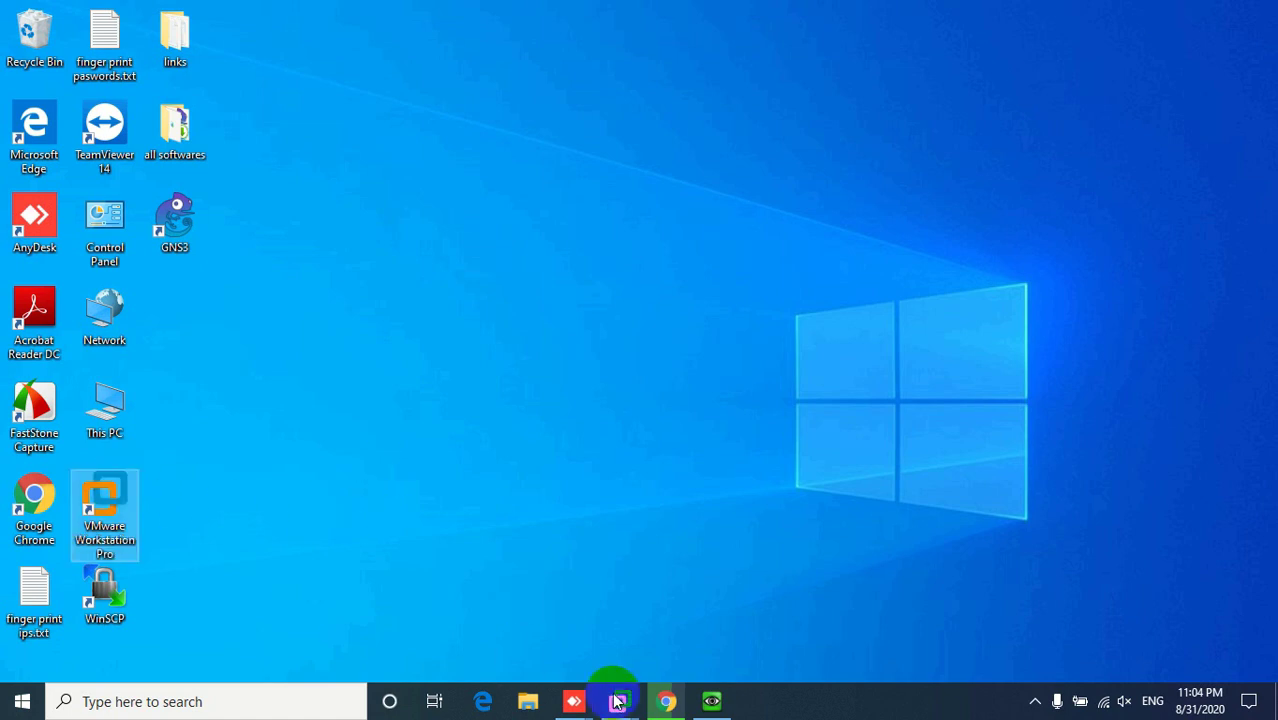
mouse_move(620, 703)
click(676, 606)
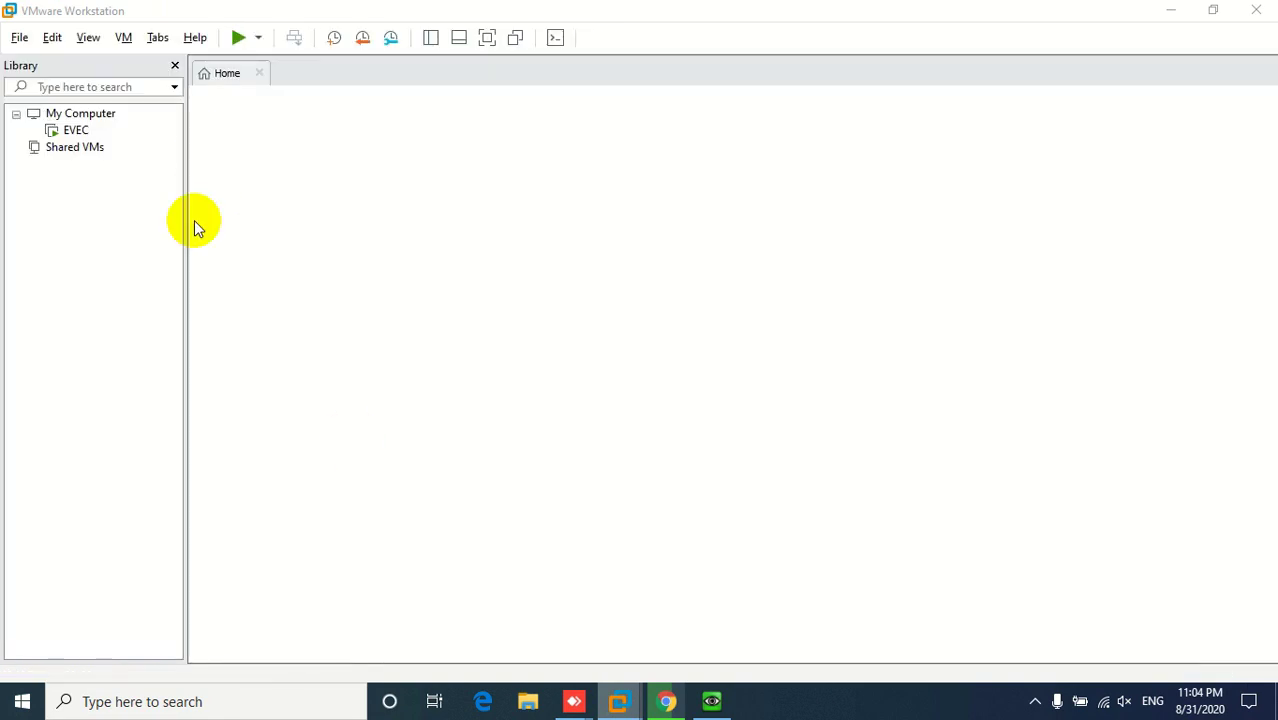
click(79, 134)
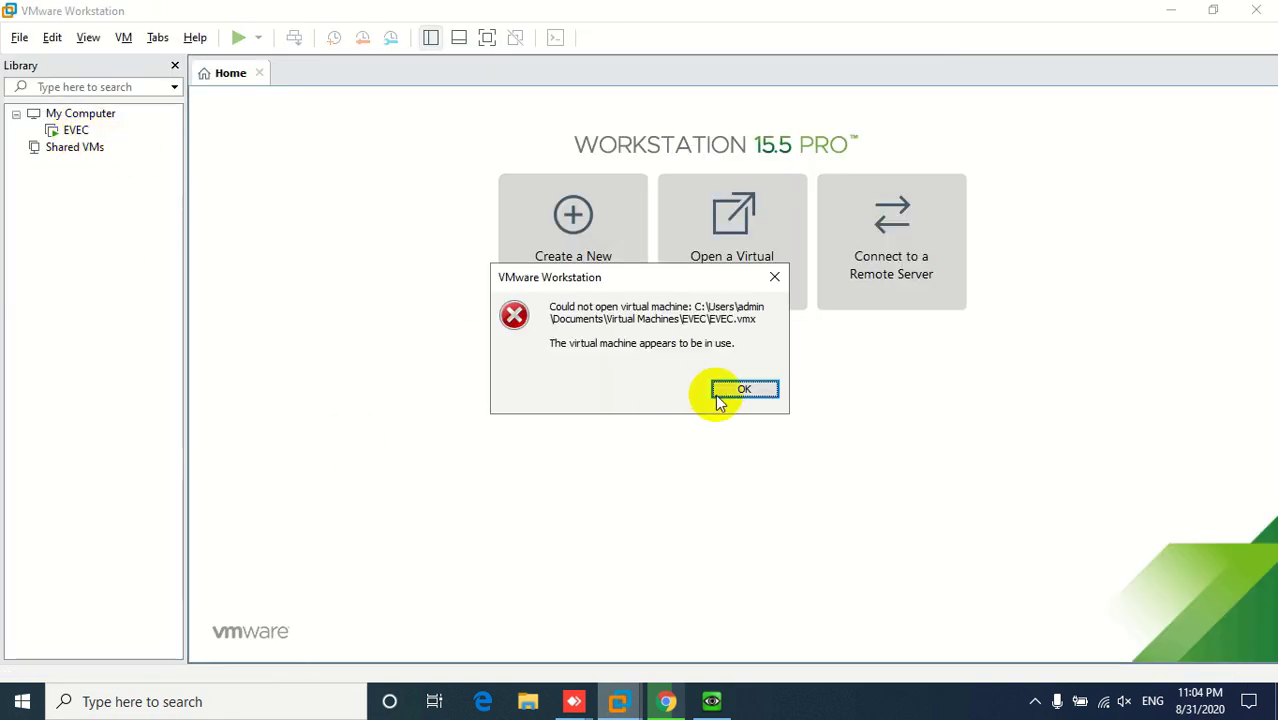
click(744, 390)
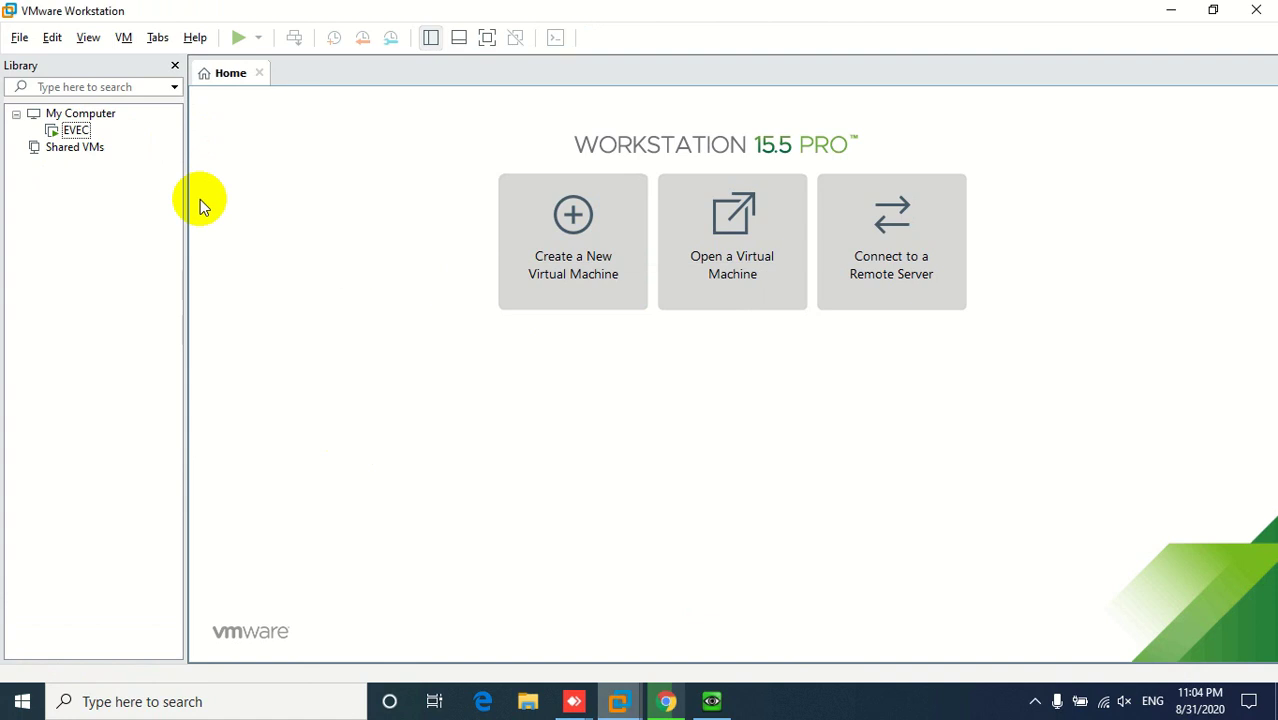
- Shut down the guest operating system of the EVEC virtual machine and confirm the shutdown
right_click(80, 134)
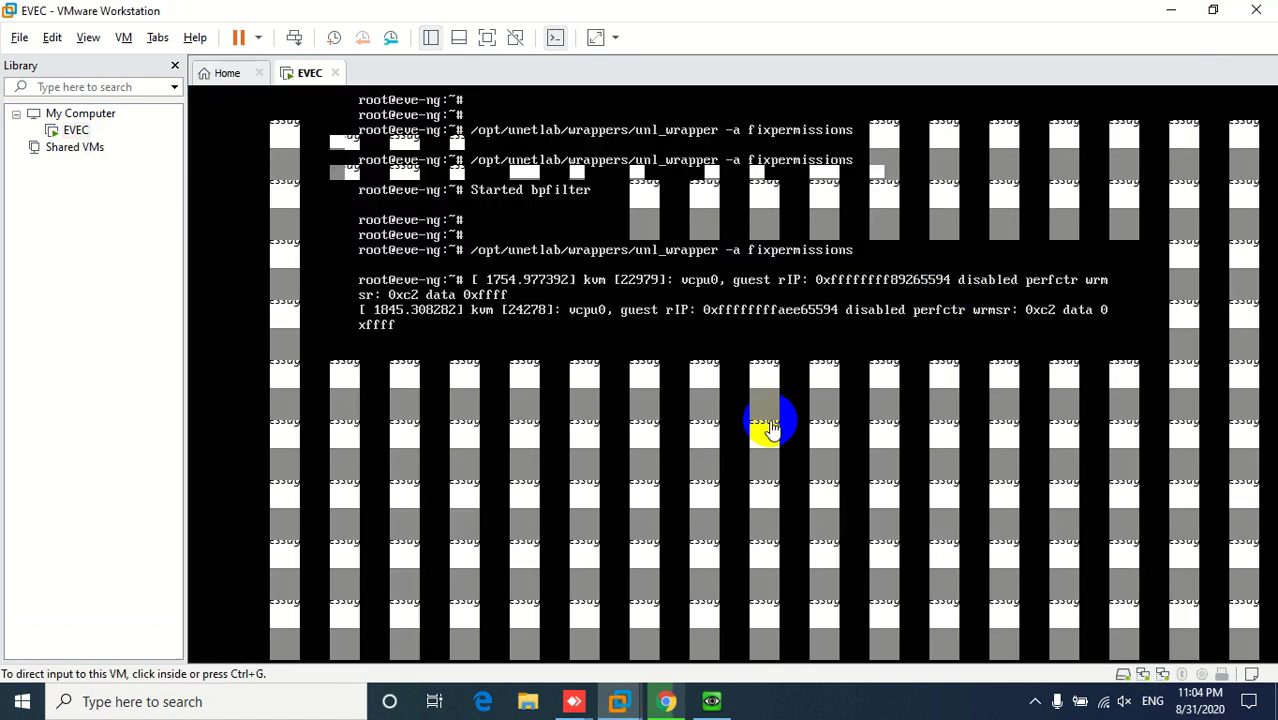
right_click(76, 135)
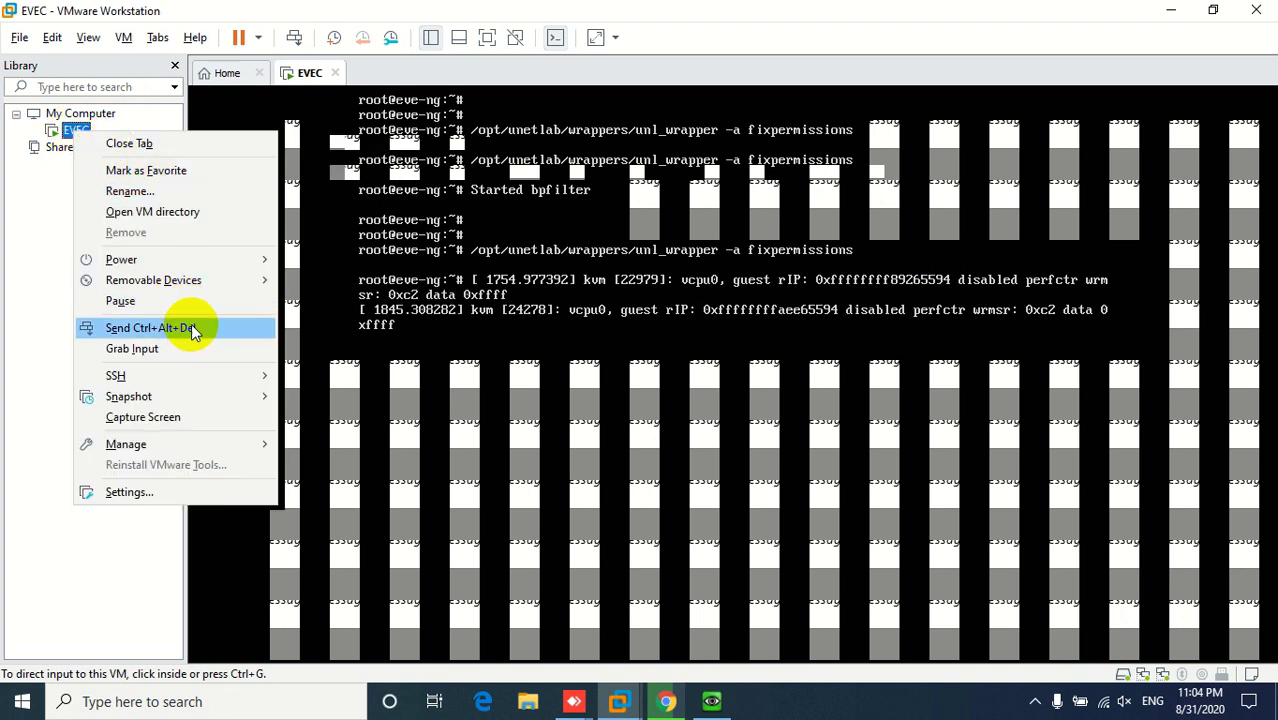
mouse_move(245, 260)
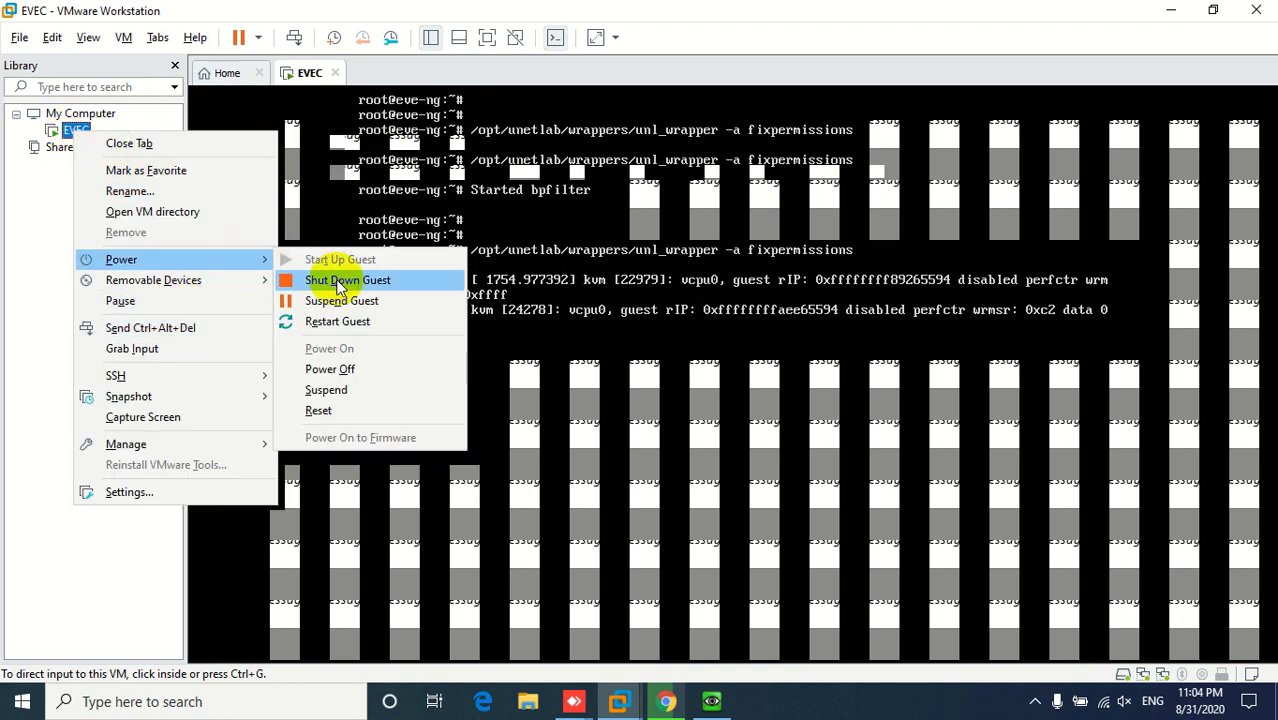
click(345, 281)
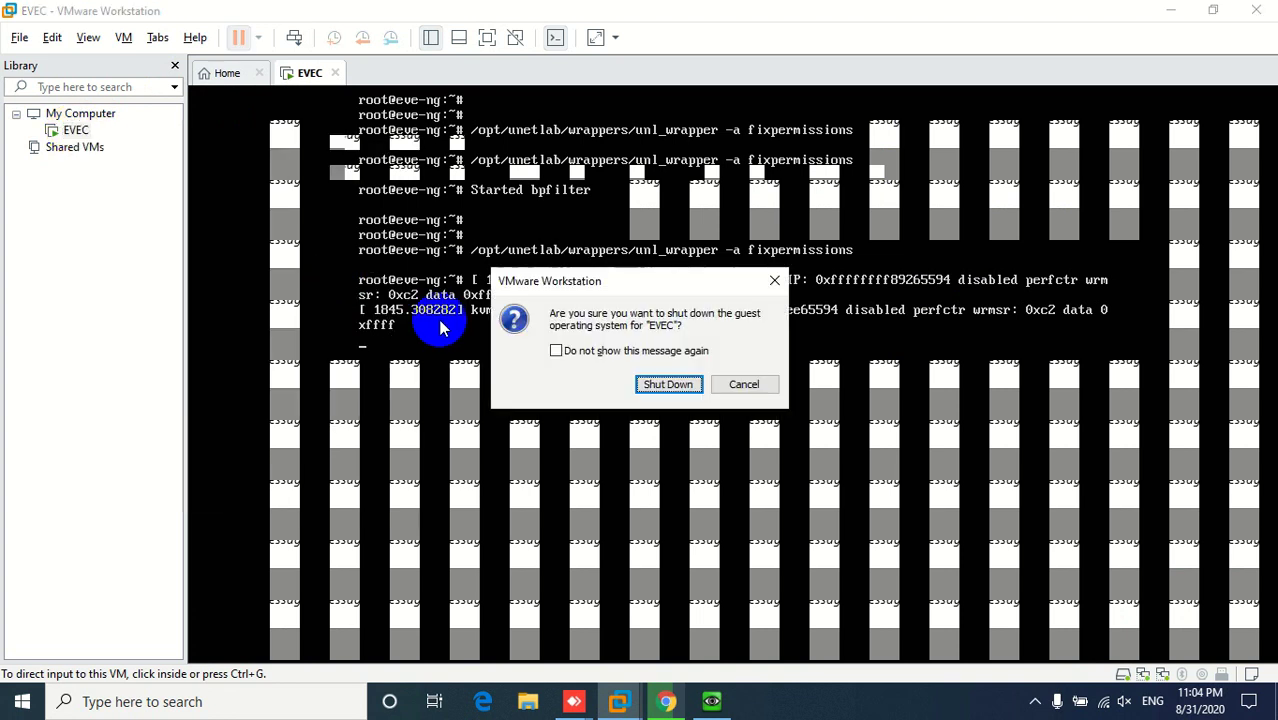
click(668, 383)
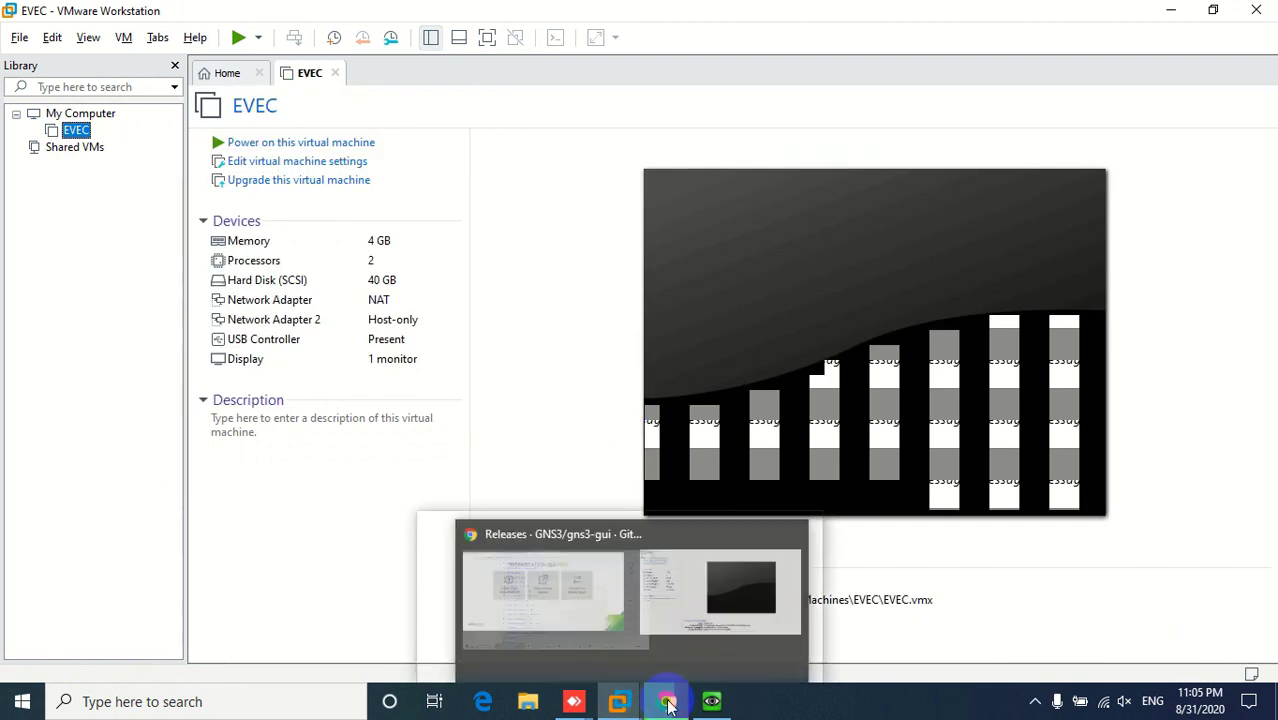
- Check the GNS3 VM download in the browser, and launch GNS3 from the desktop
click(668, 704)
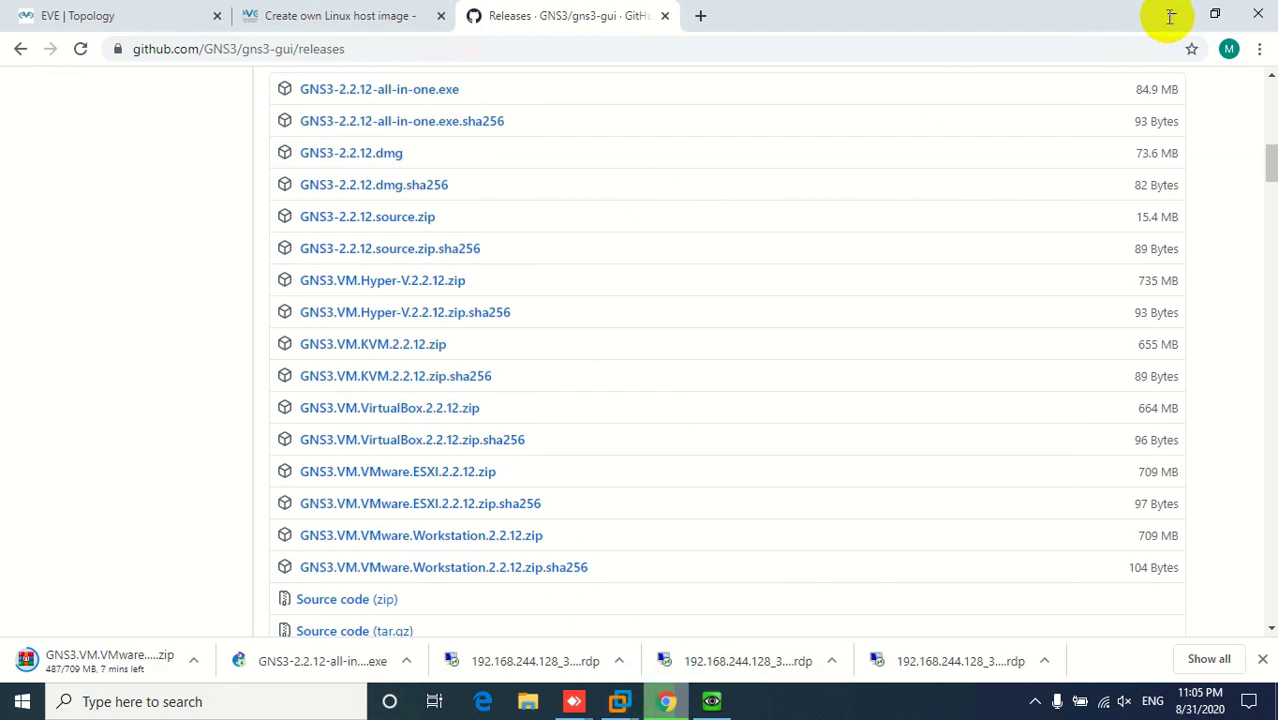
click(1170, 14)
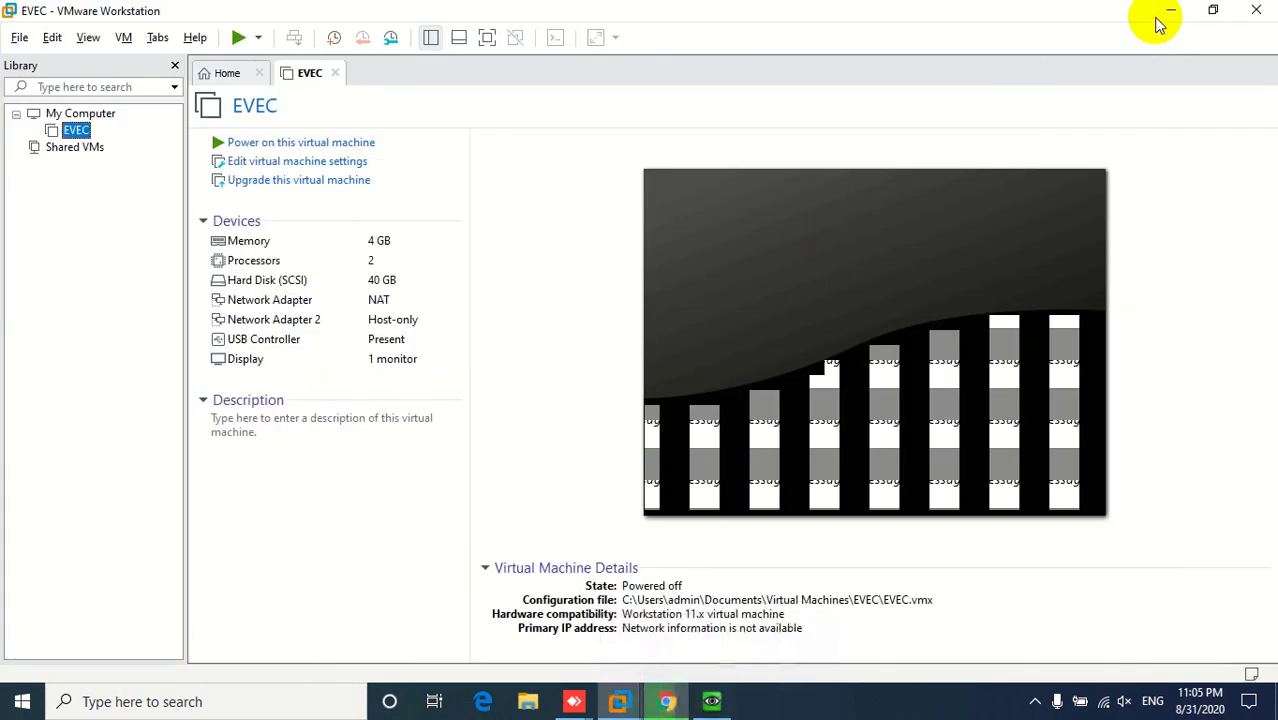
click(1170, 12)
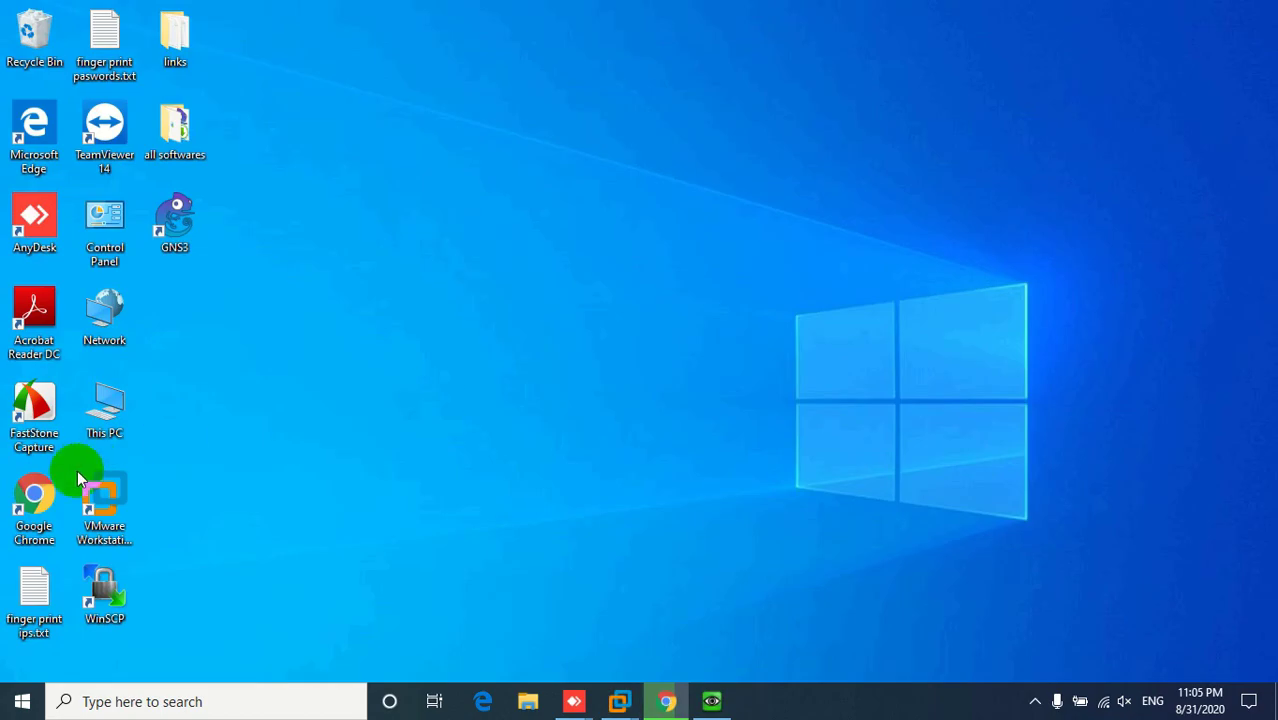
click(120, 508)
click(178, 228)
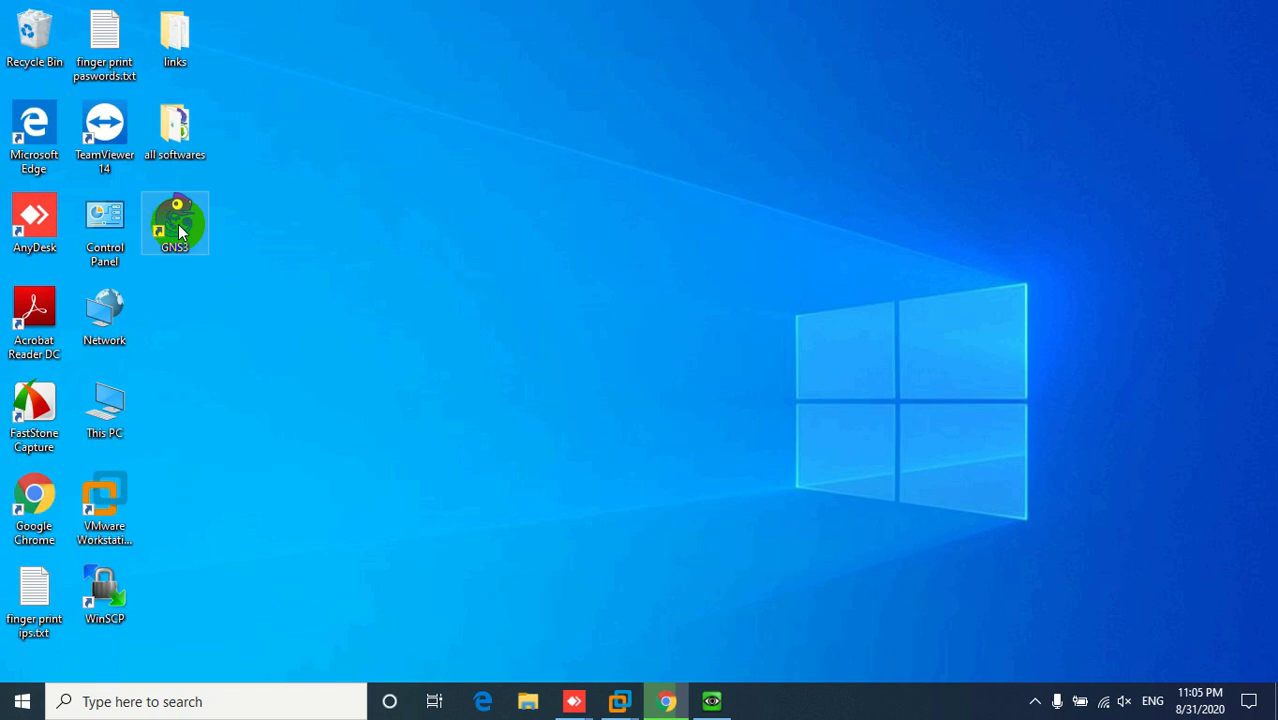
double_click(178, 228)
click(441, 345)
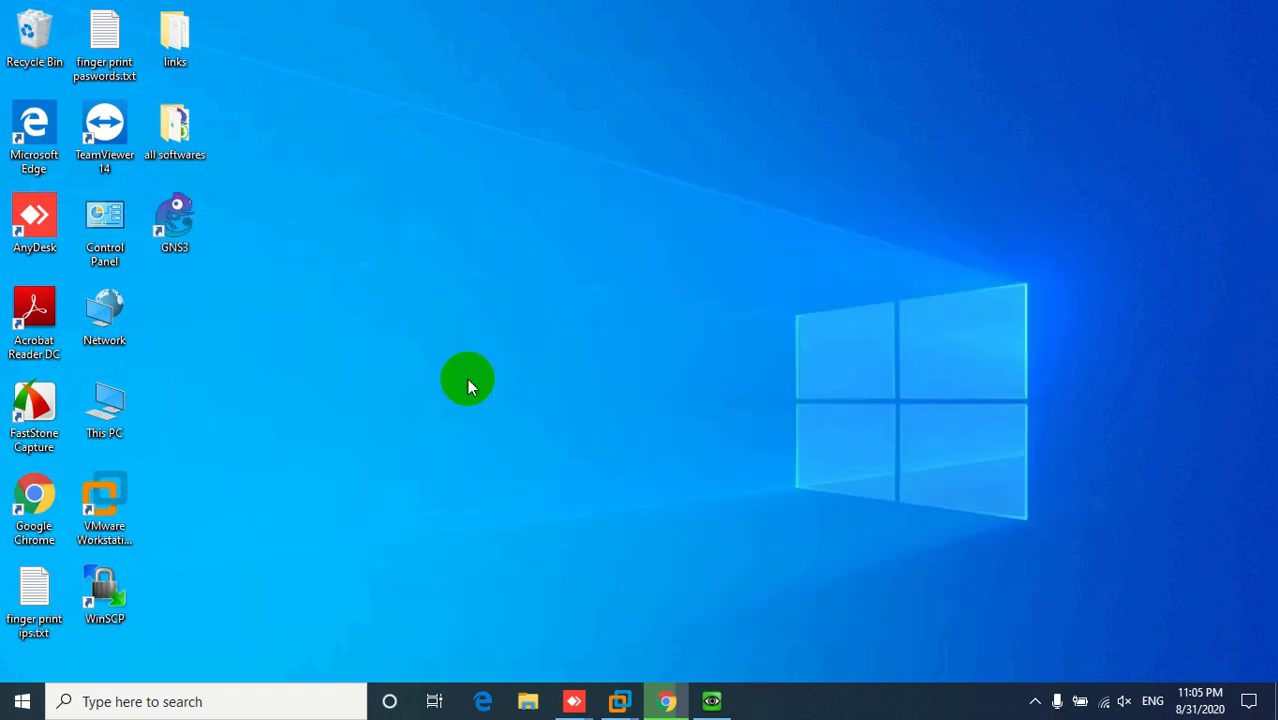
double_click(177, 212)
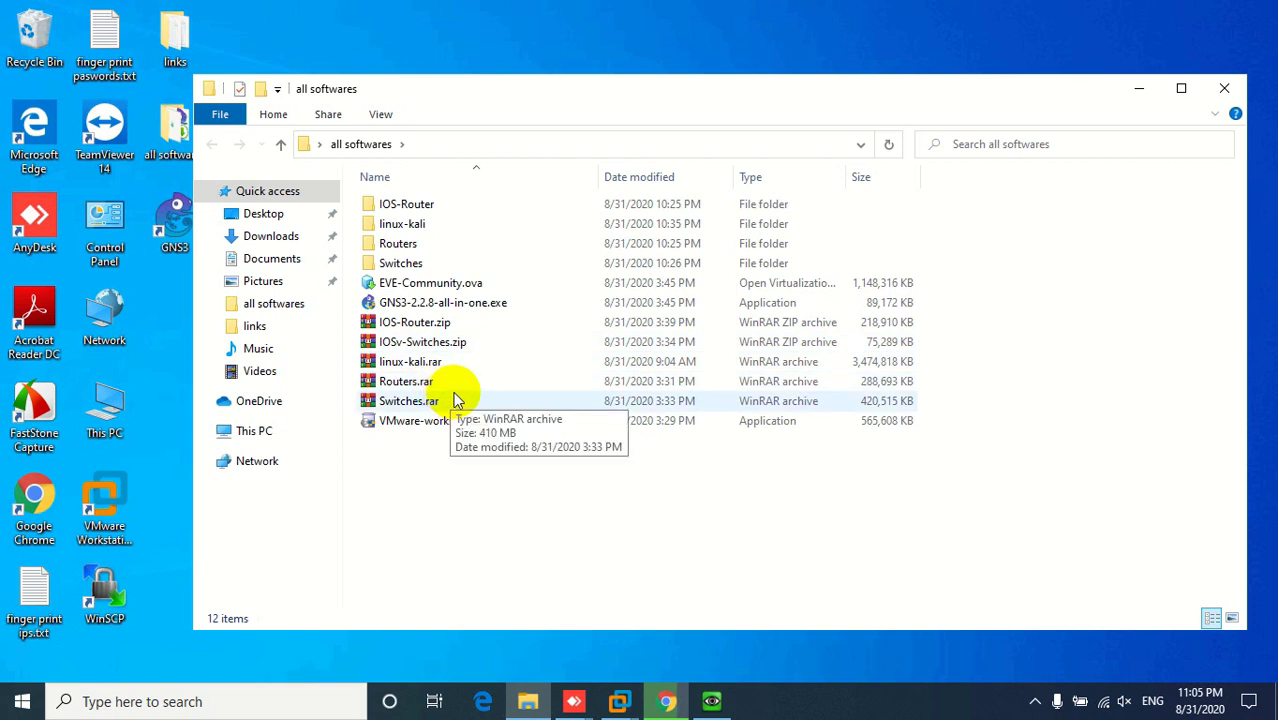
- Close the QEMU Kali Linux window and set the GNS3 Setup Wizard to "Don't show this again"
click(712, 703)
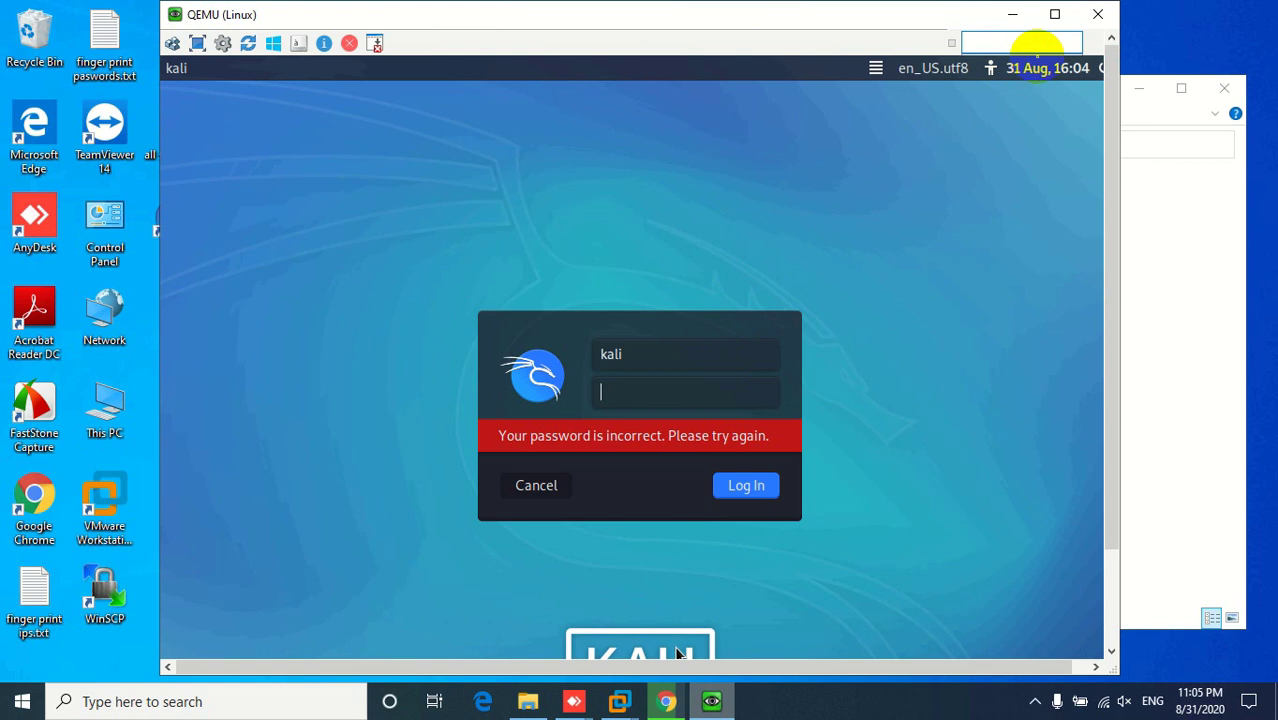
click(1098, 18)
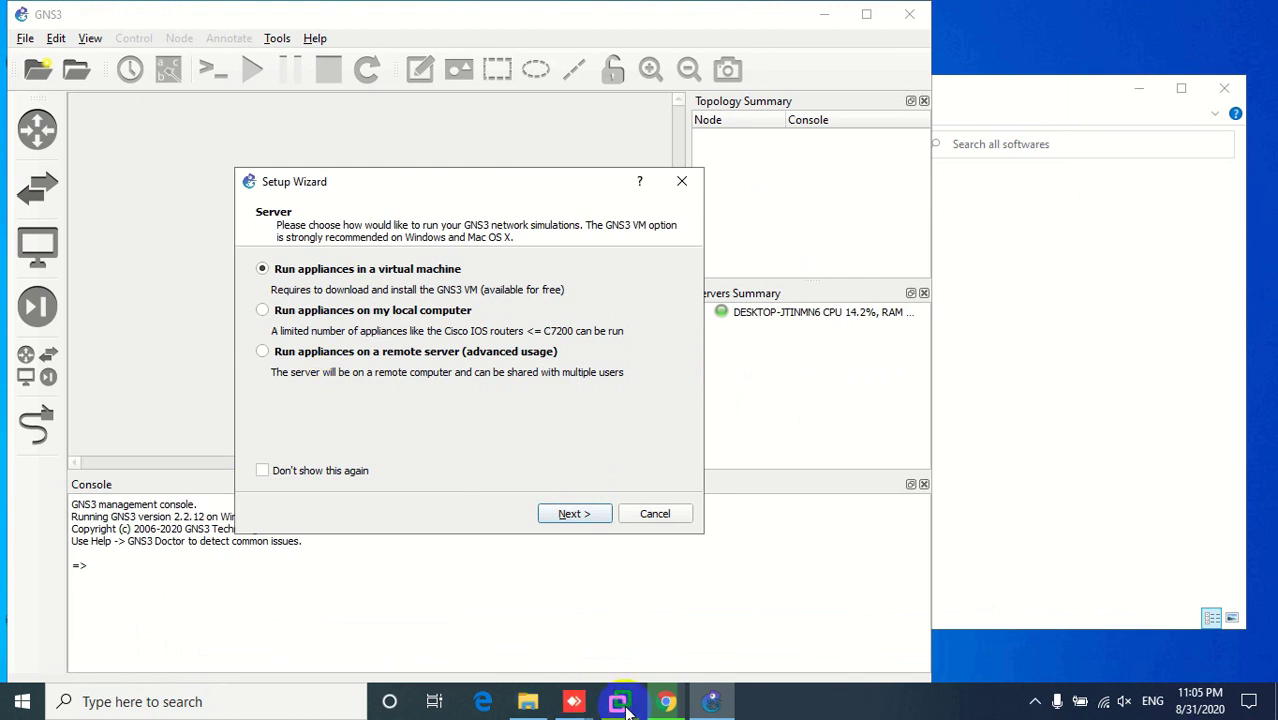
click(667, 703)
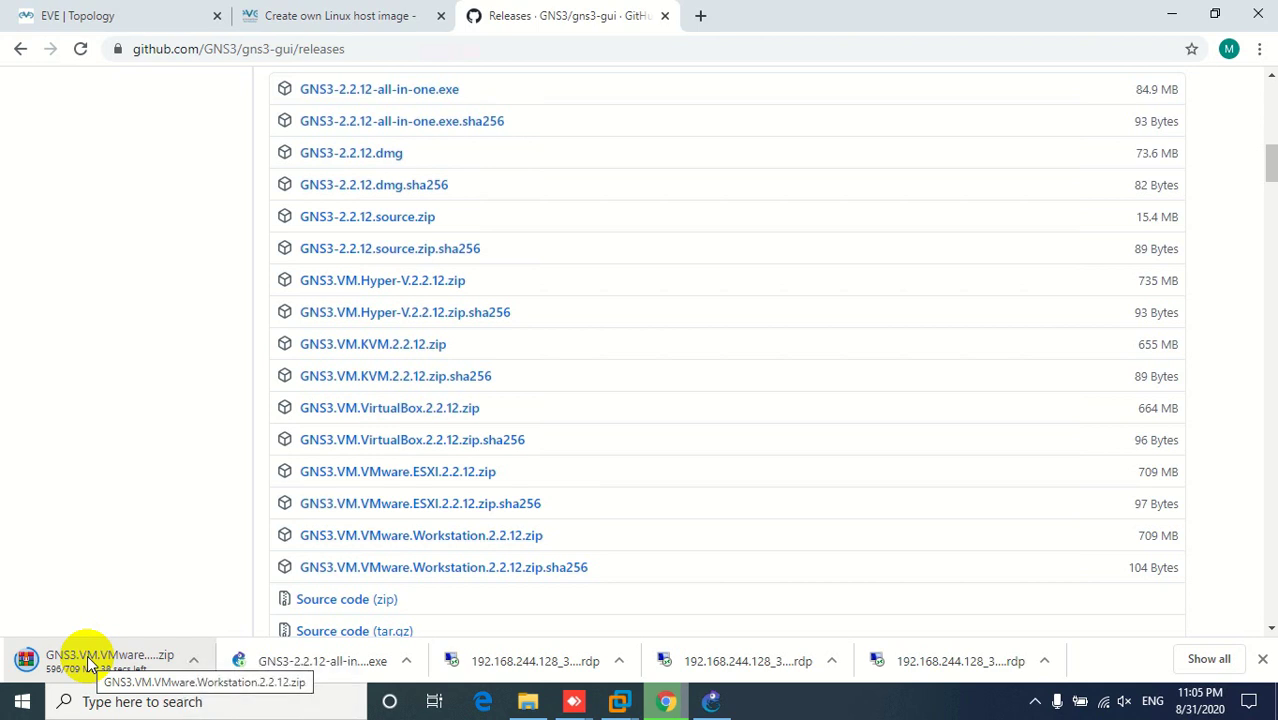
click(713, 705)
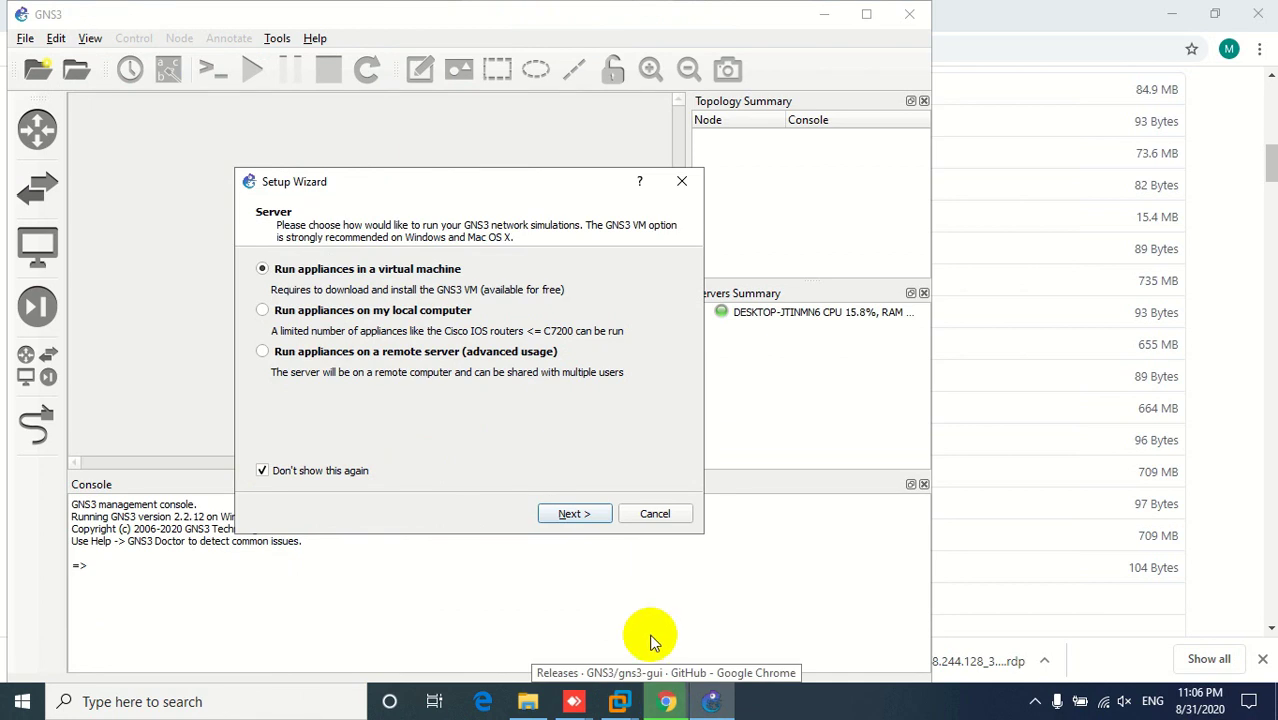
- Extract the downloaded GNS3.VM.VMware.Workstation.2.2.12.zip into its own folder, GNS3.VM.VMware.Workstation.2.2.12, in Downloads
click(668, 702)
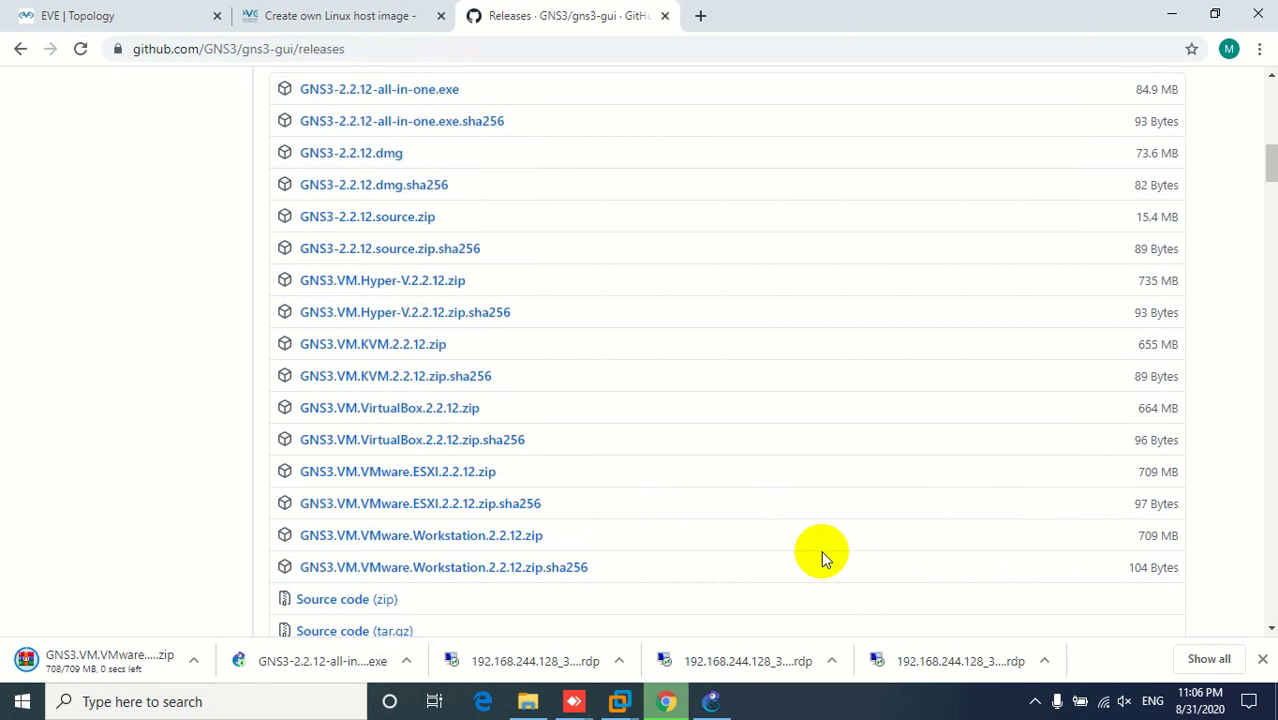
right_click(135, 666)
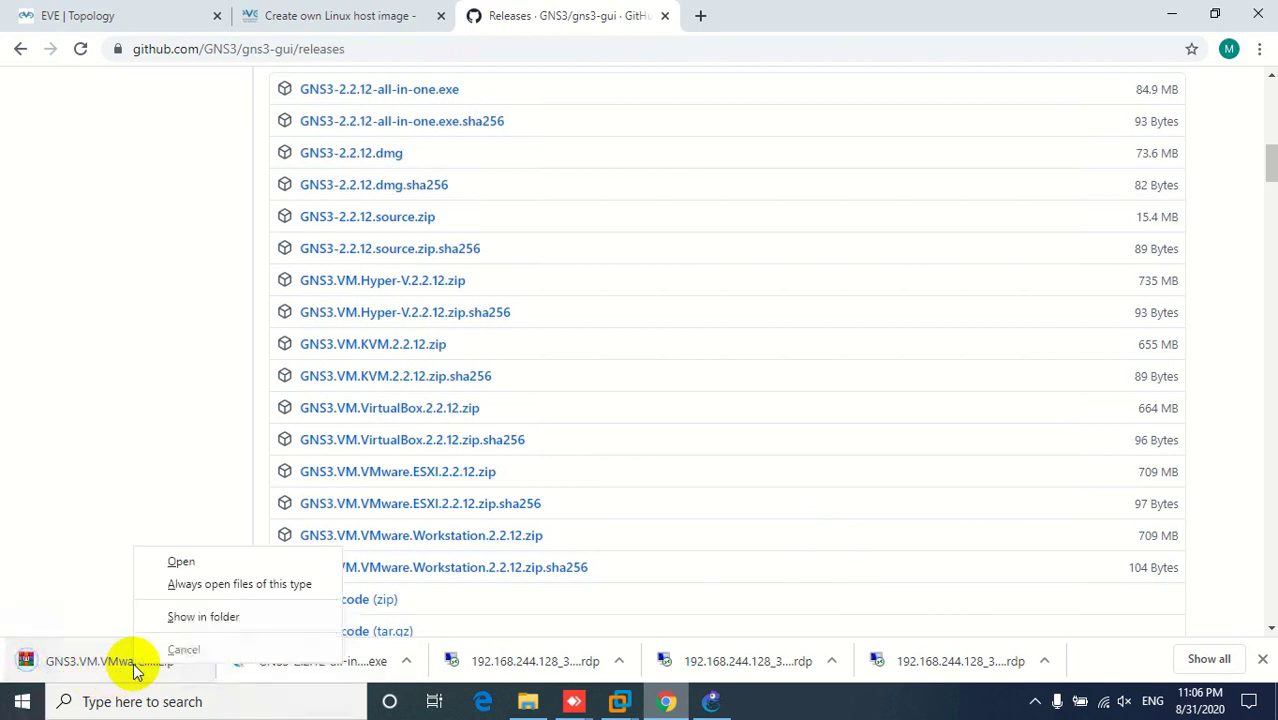
click(185, 614)
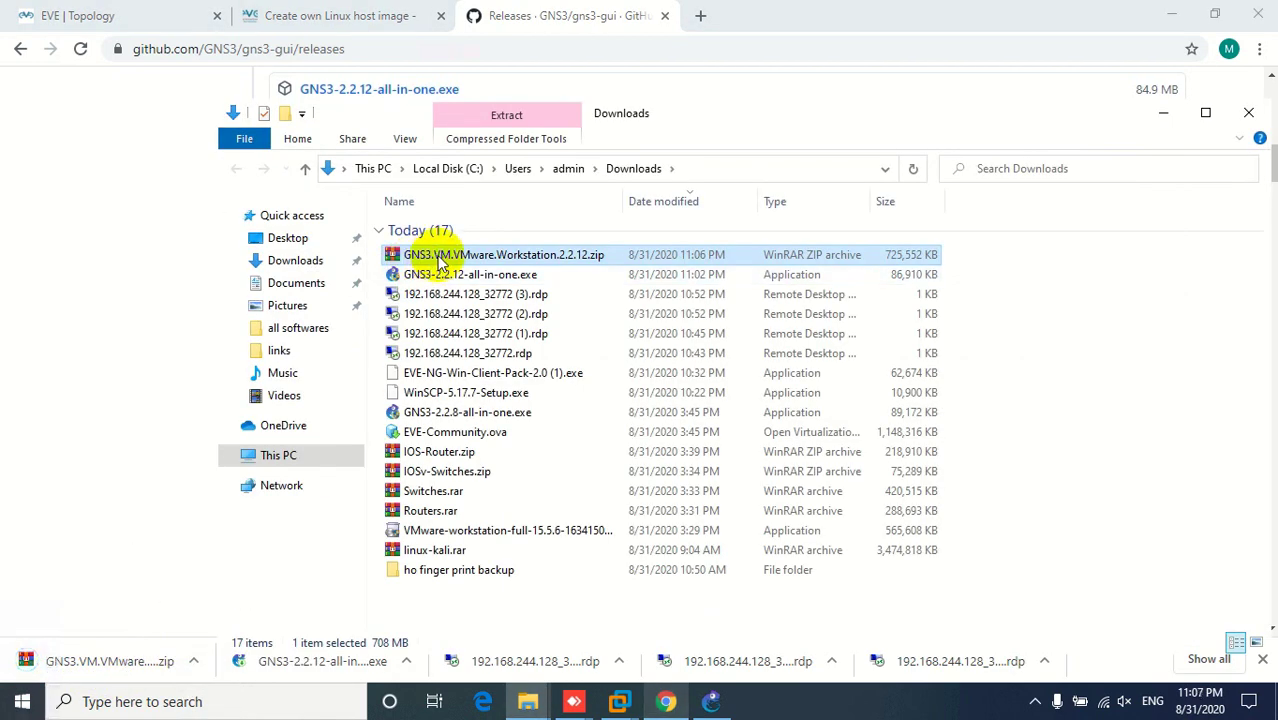
right_click(440, 260)
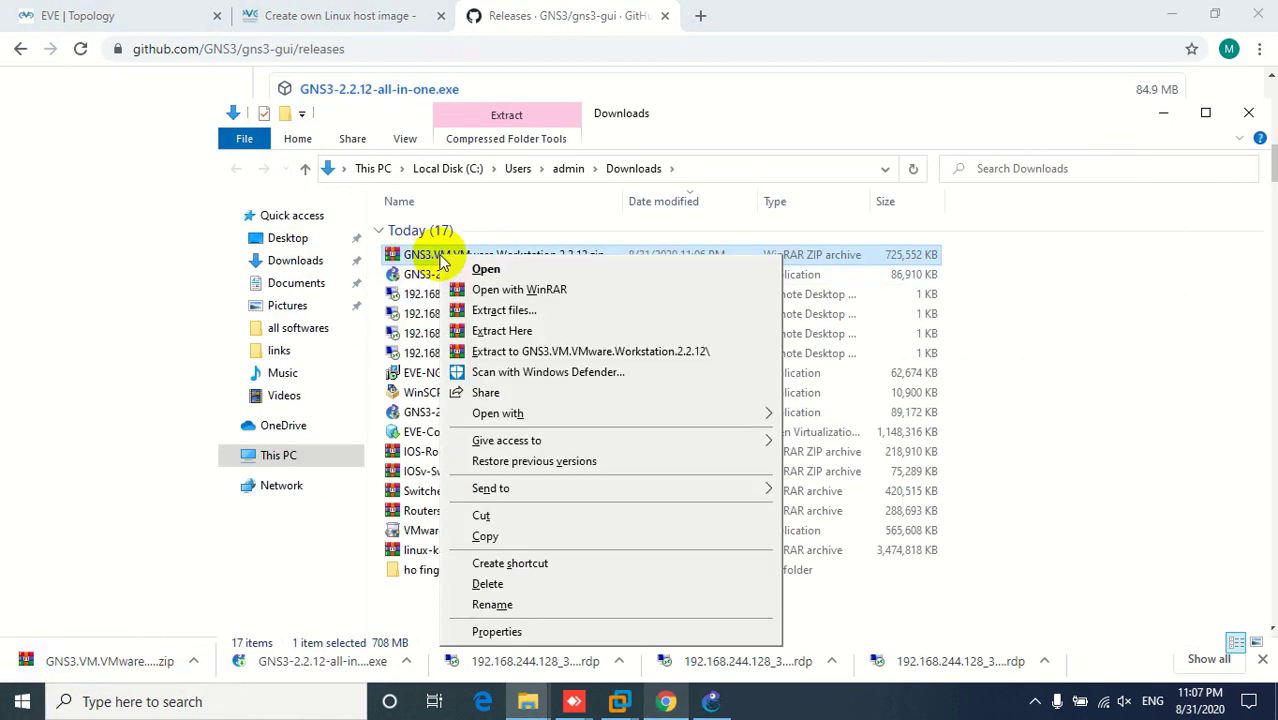
click(565, 352)
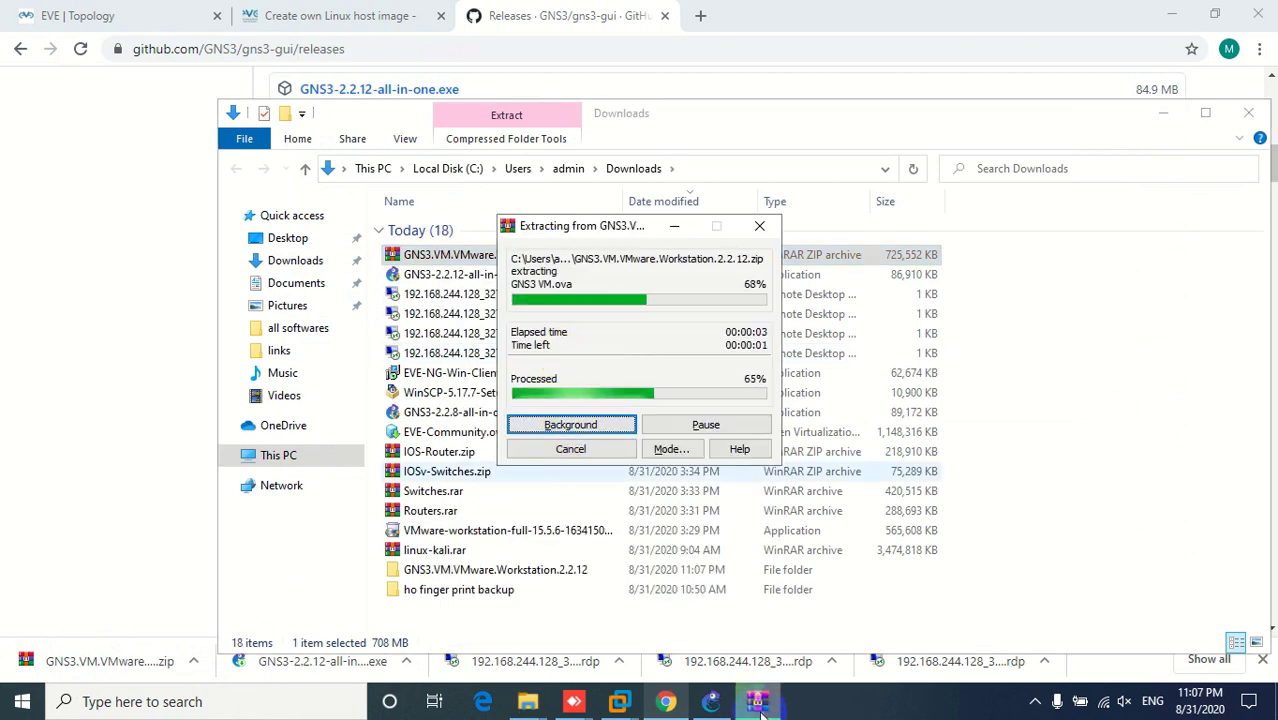
- Import the GNS3 VM appliance from the extracted GNS3.VM.VMware.Workstation.2.2.12 folder into VMware Workstation, keeping the name GNS3 VM and the default storage path
mouse_move(618, 702)
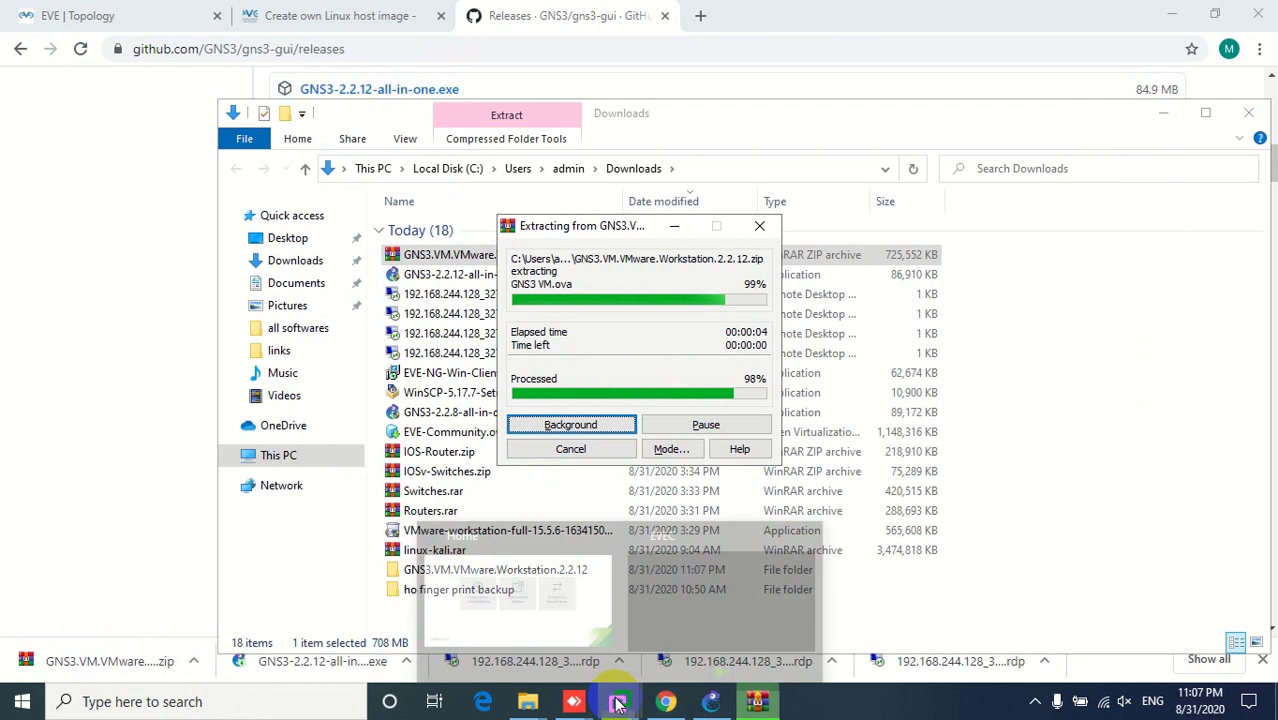
click(564, 586)
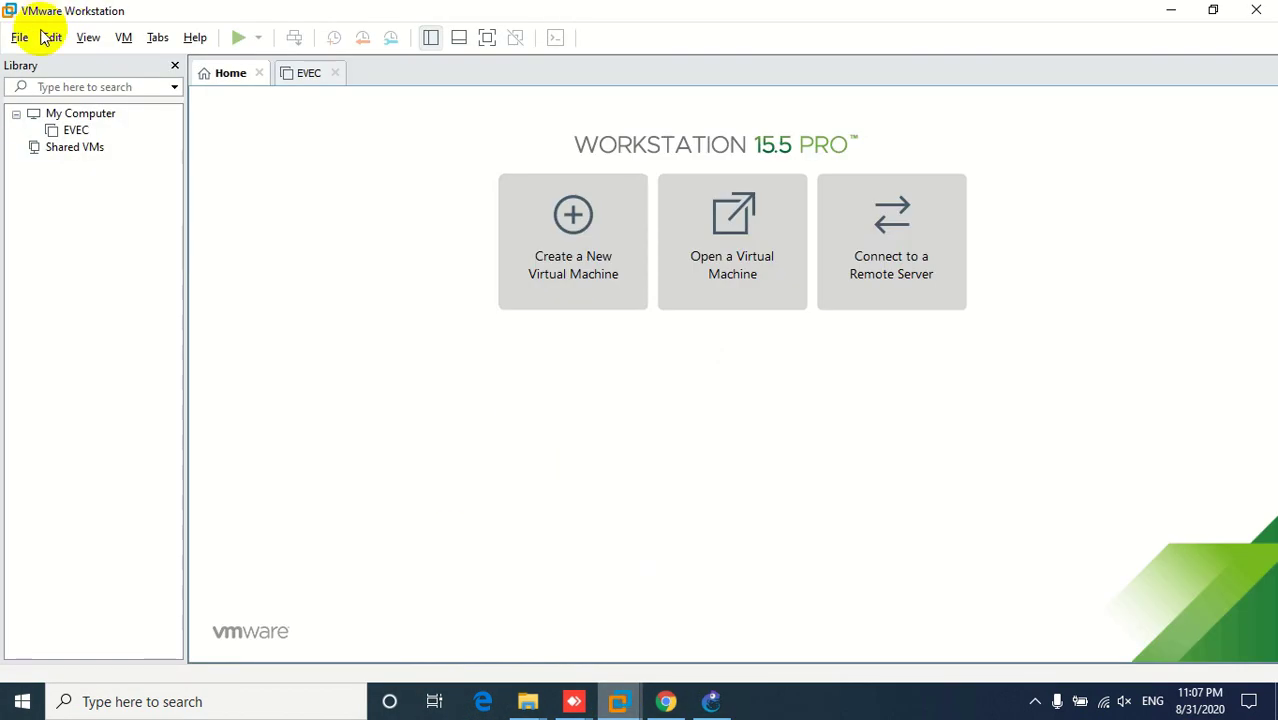
click(19, 40)
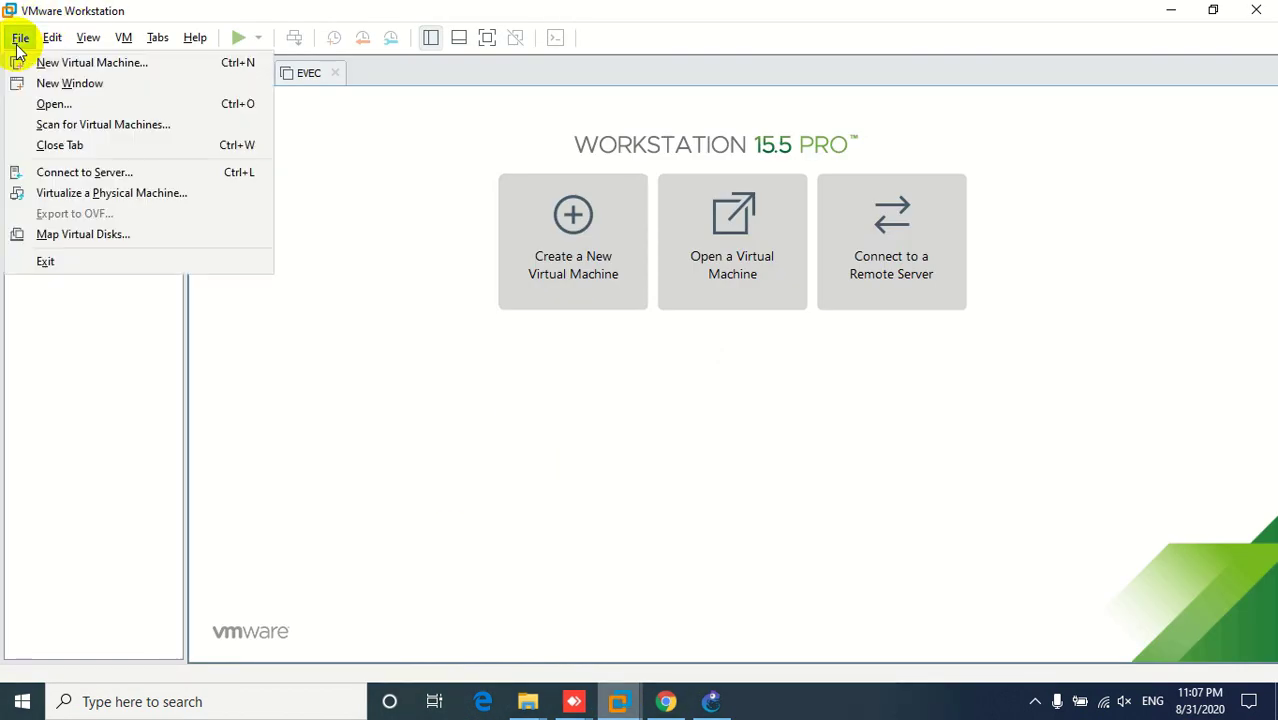
click(55, 104)
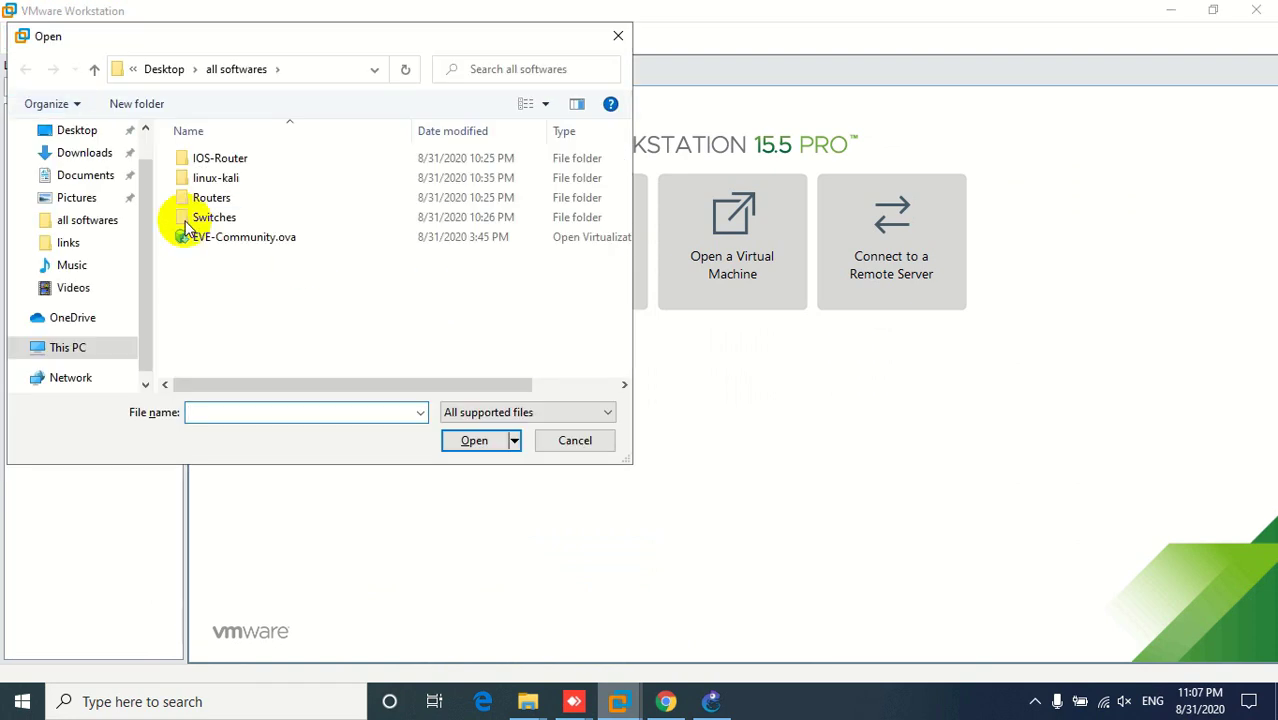
click(84, 153)
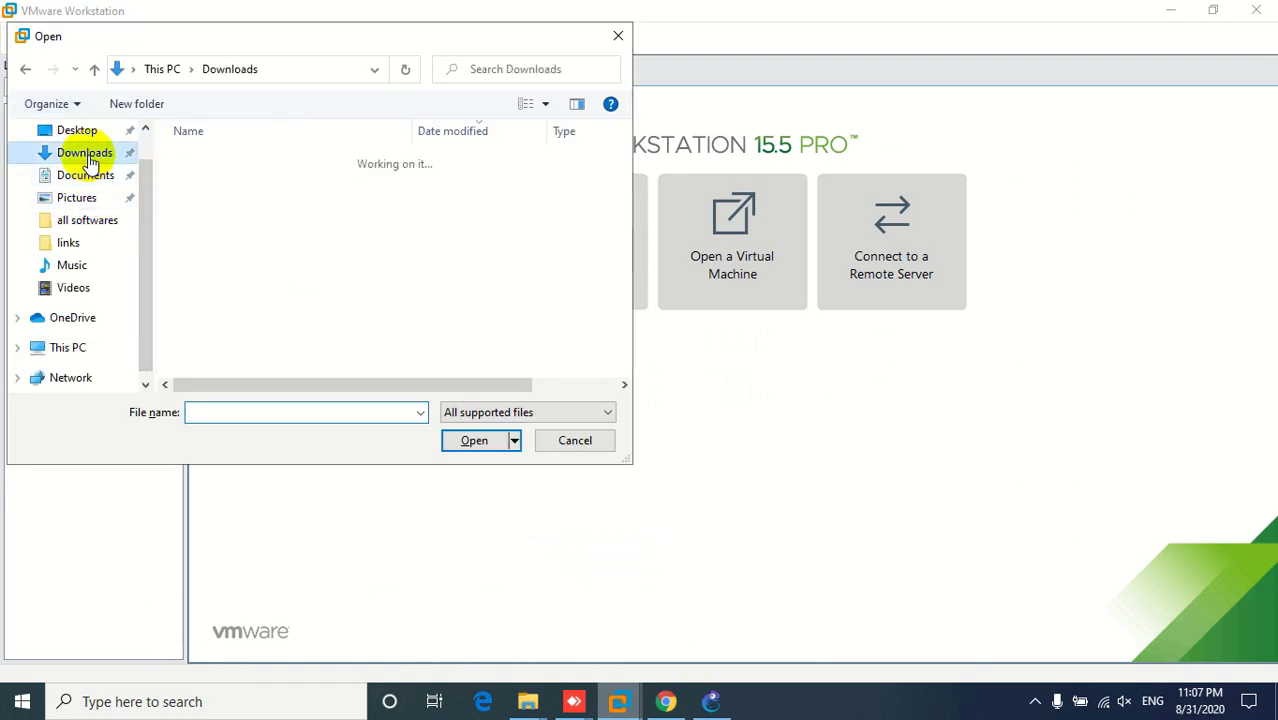
click(252, 206)
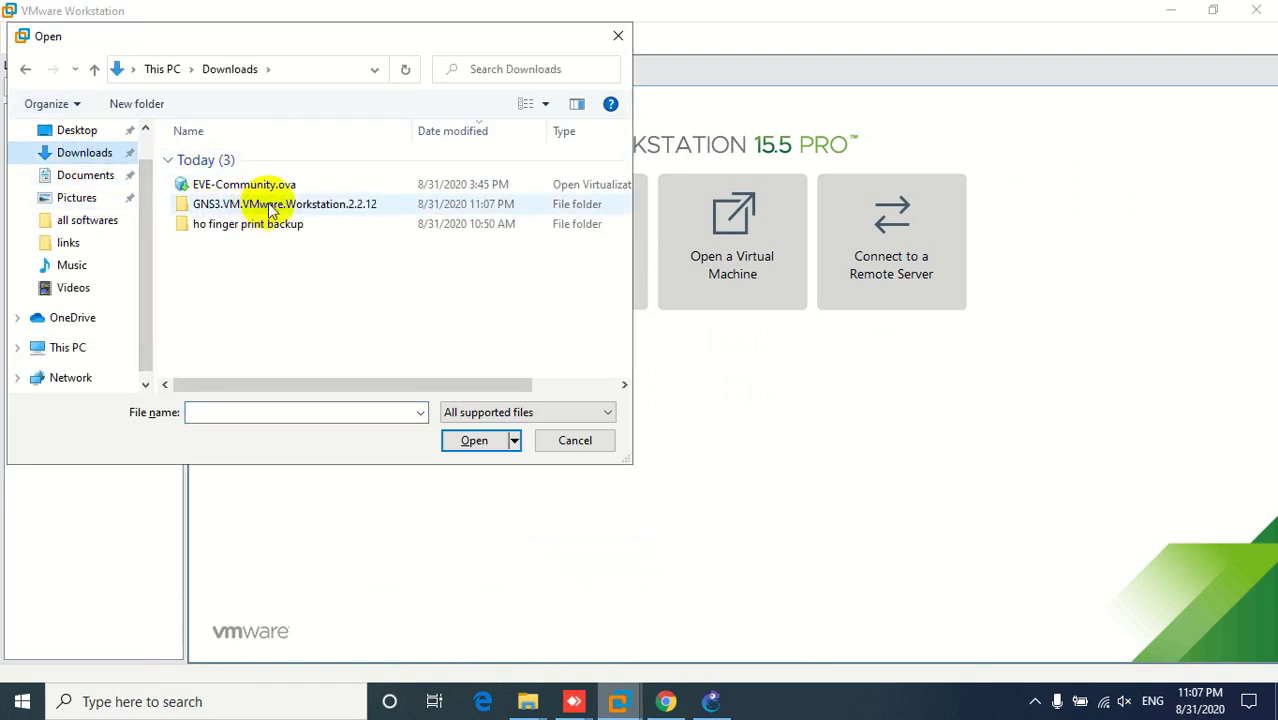
double_click(268, 204)
double_click(222, 161)
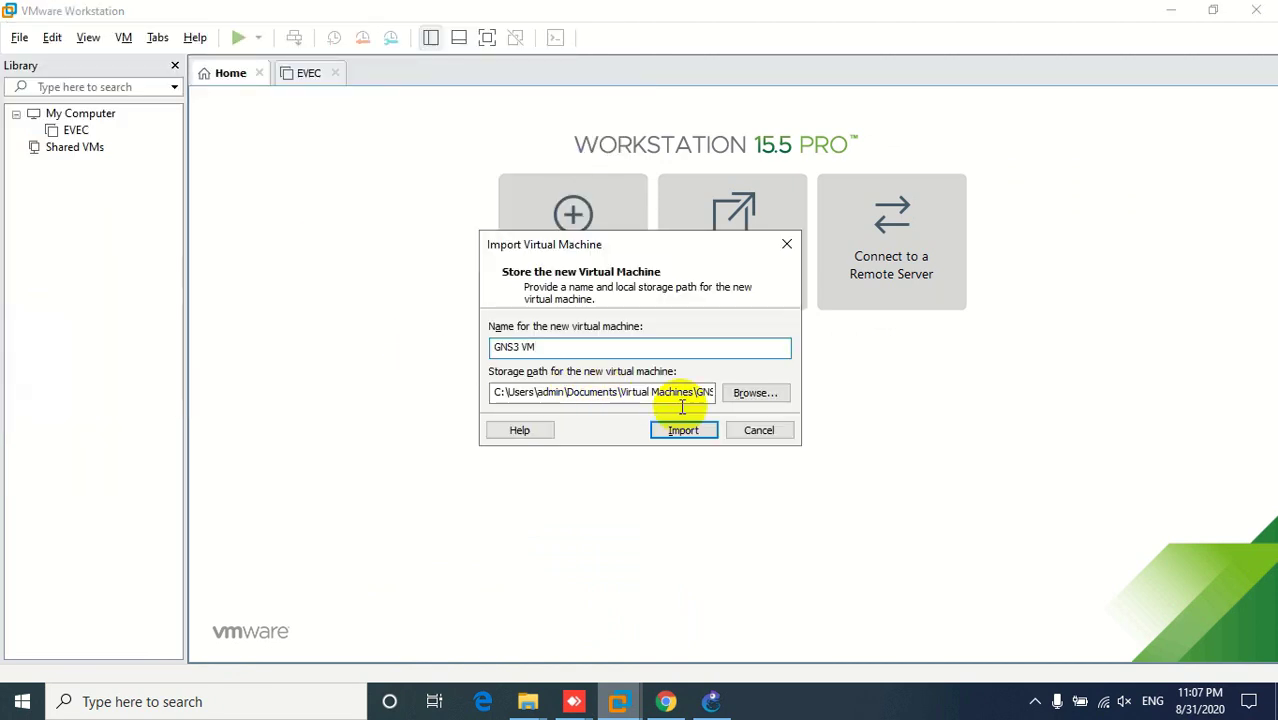
click(684, 431)
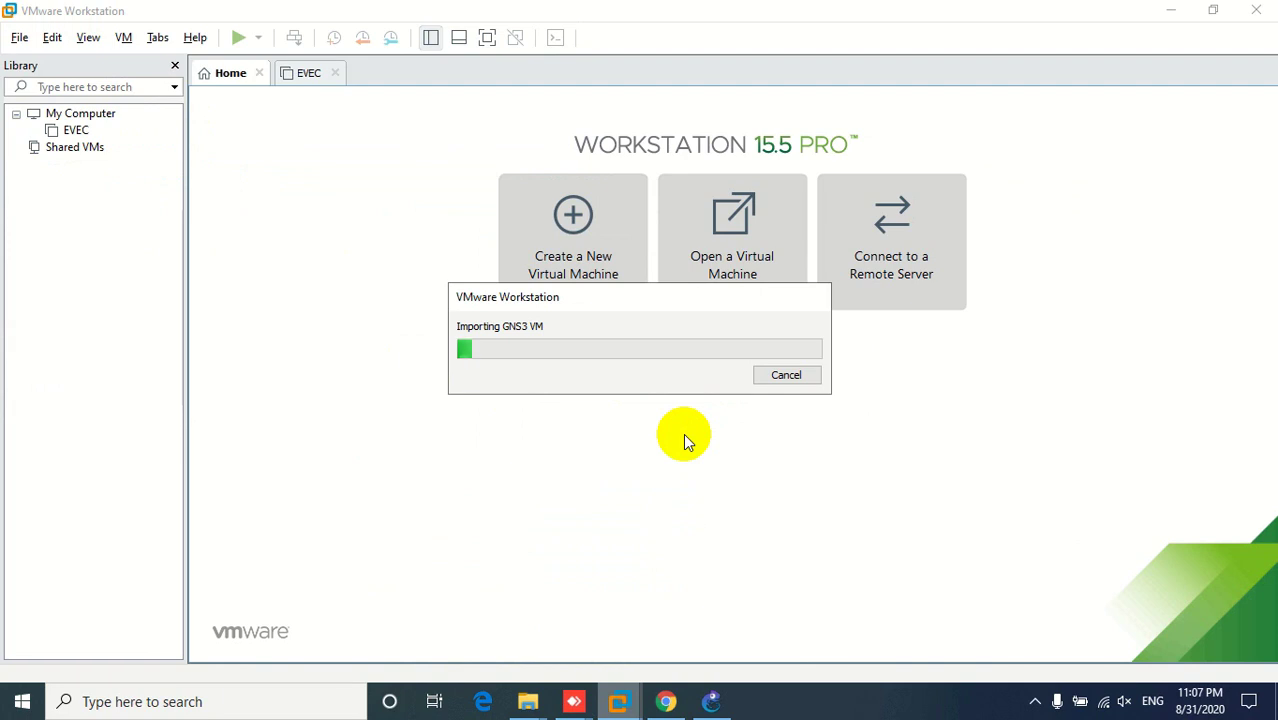
- Choose to run appliances in a virtual machine in the GNS3 Setup Wizard and submit the local server with host binding 127.0.0.1
mouse_move(711, 698)
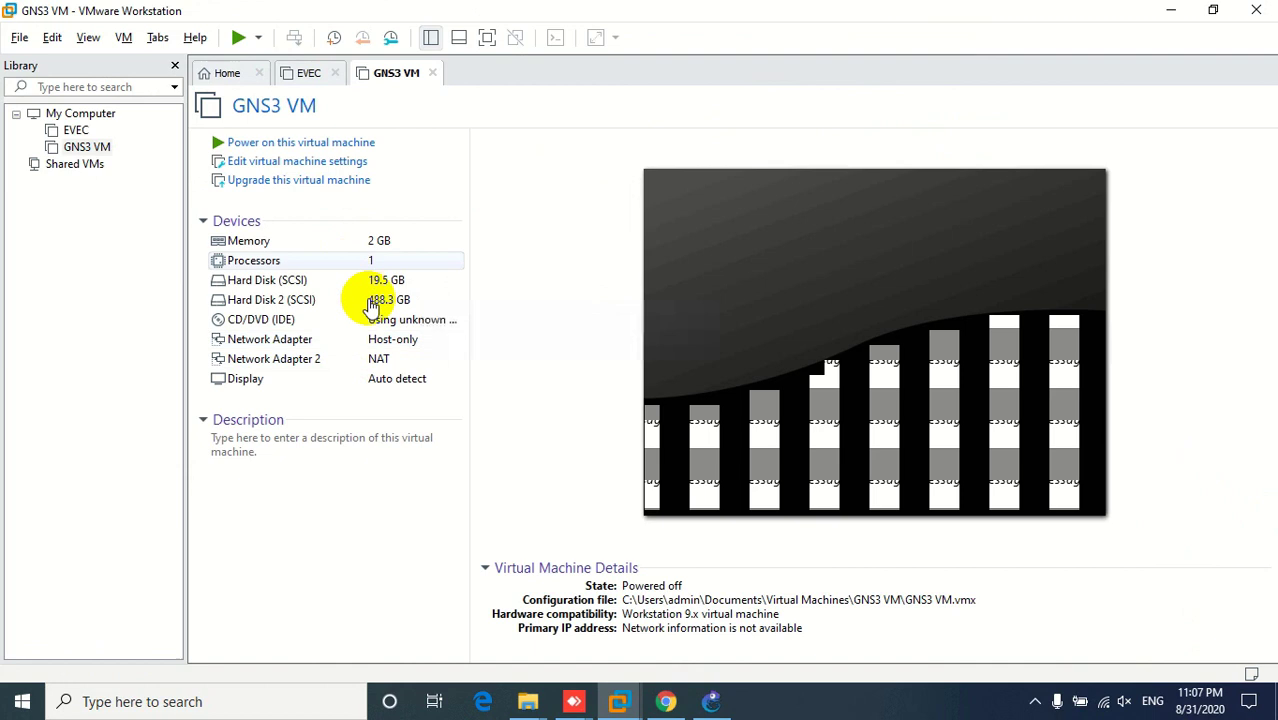
click(712, 700)
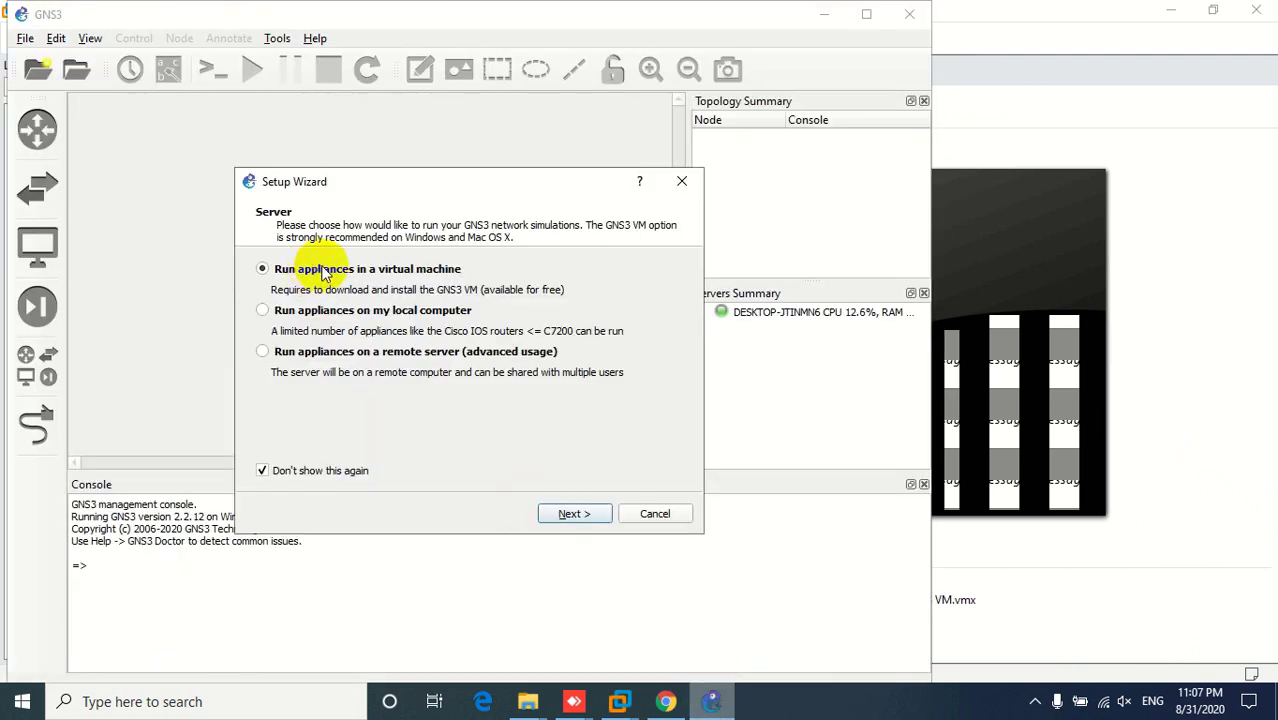
click(573, 513)
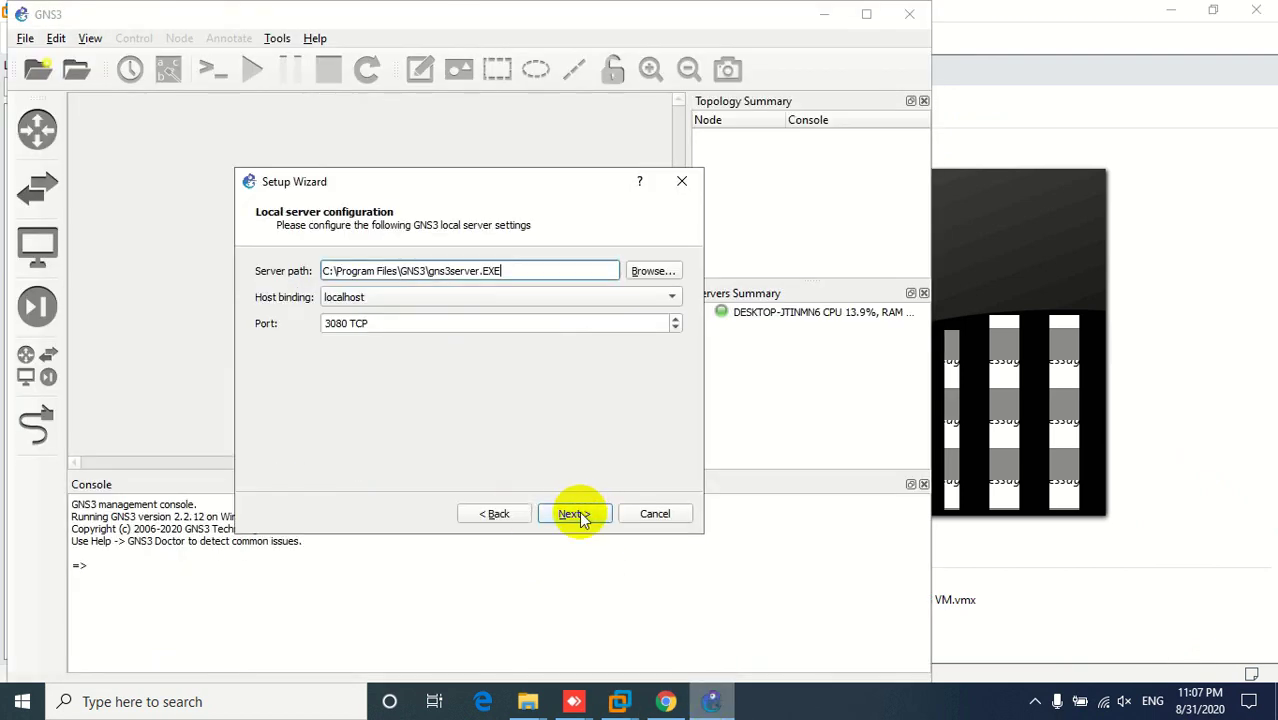
click(672, 300)
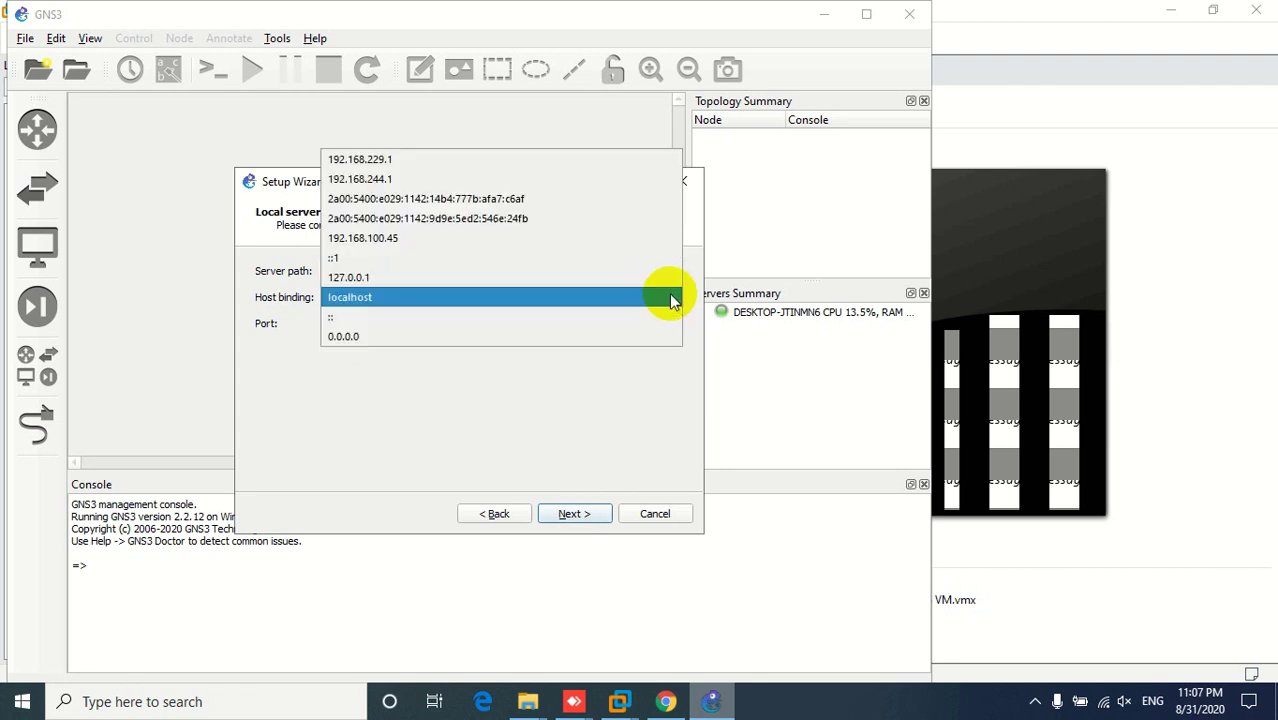
click(354, 278)
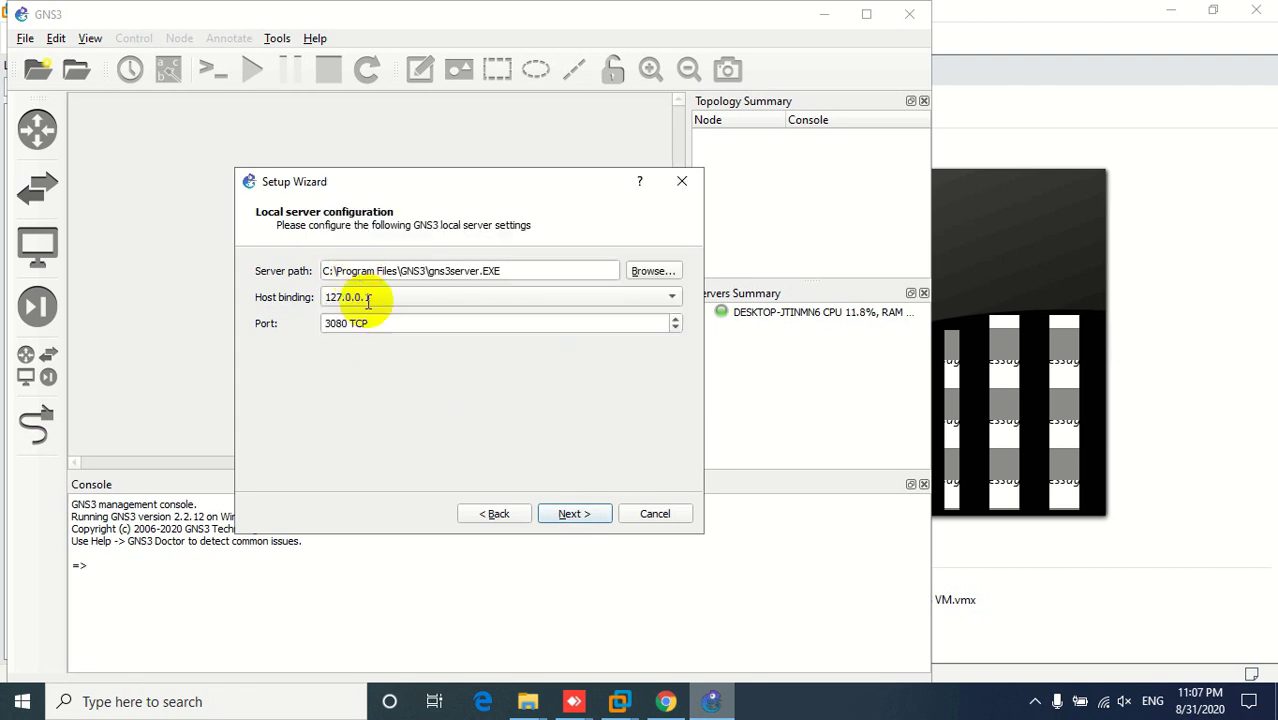
click(578, 519)
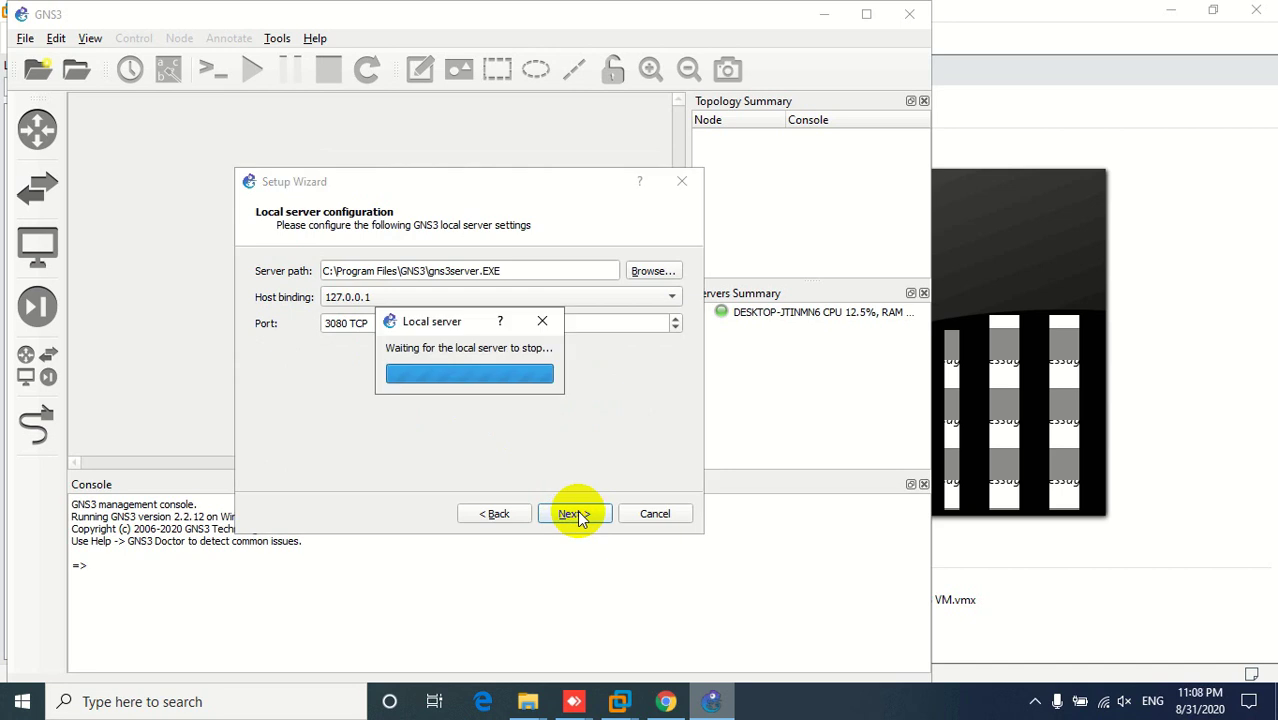
- Check the imported GNS3 VM's summary in VMware Workstation, and return to the GNS3 Setup Wizard
click(620, 703)
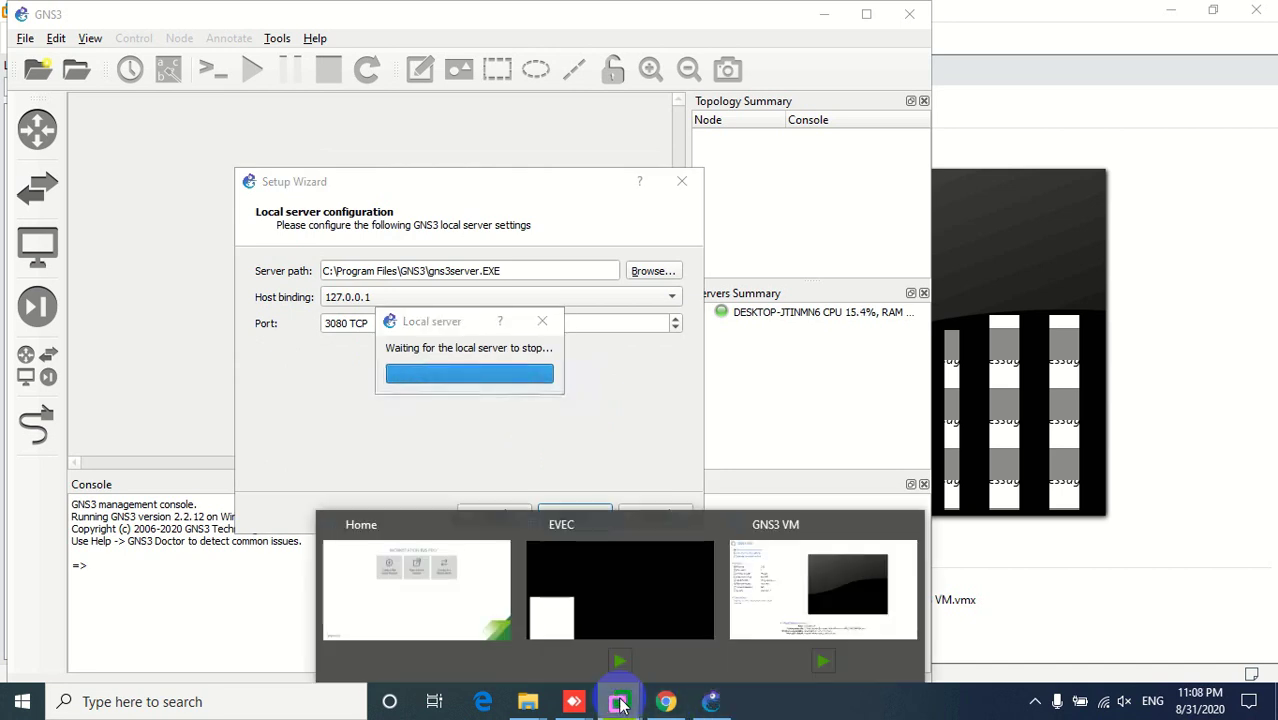
click(752, 592)
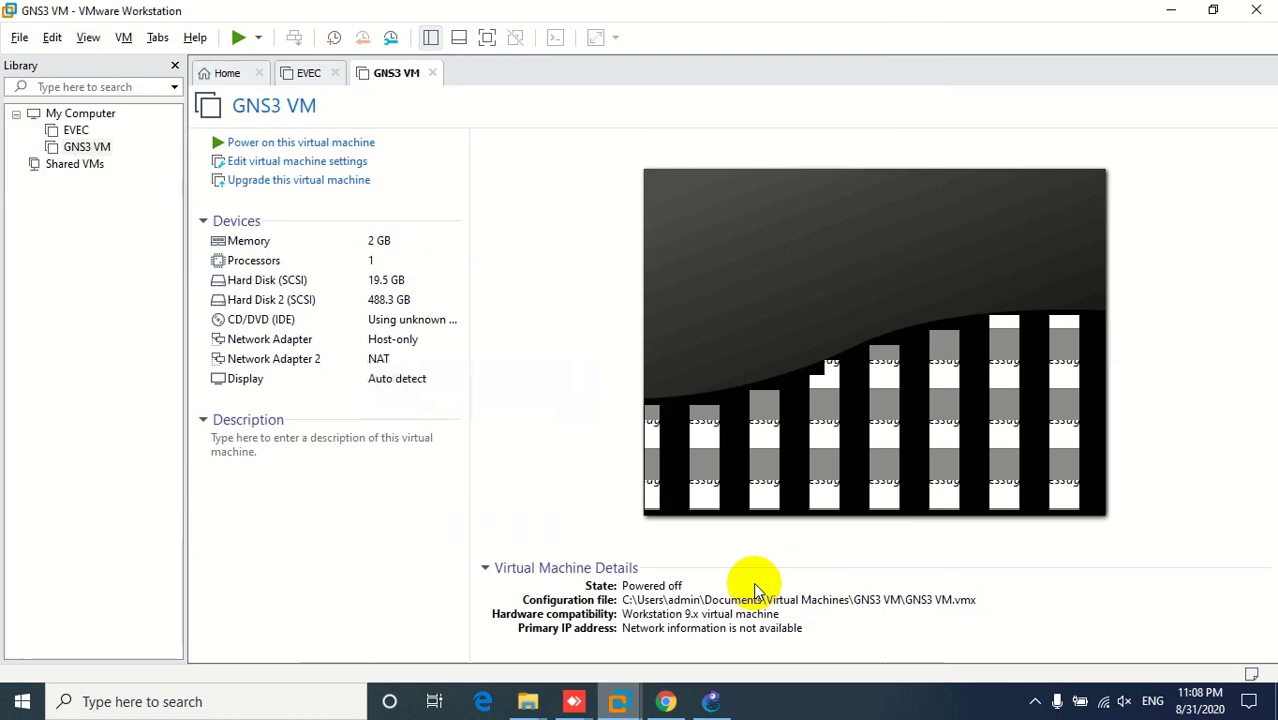
mouse_move(711, 704)
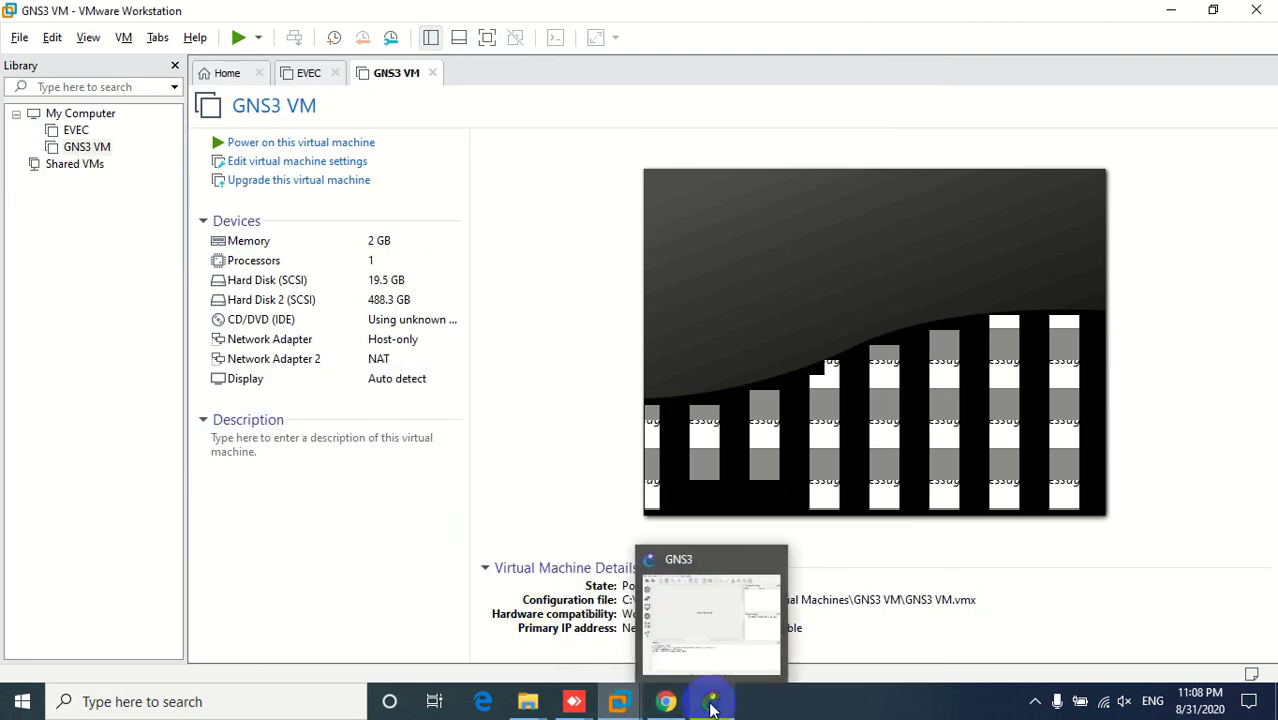
click(711, 704)
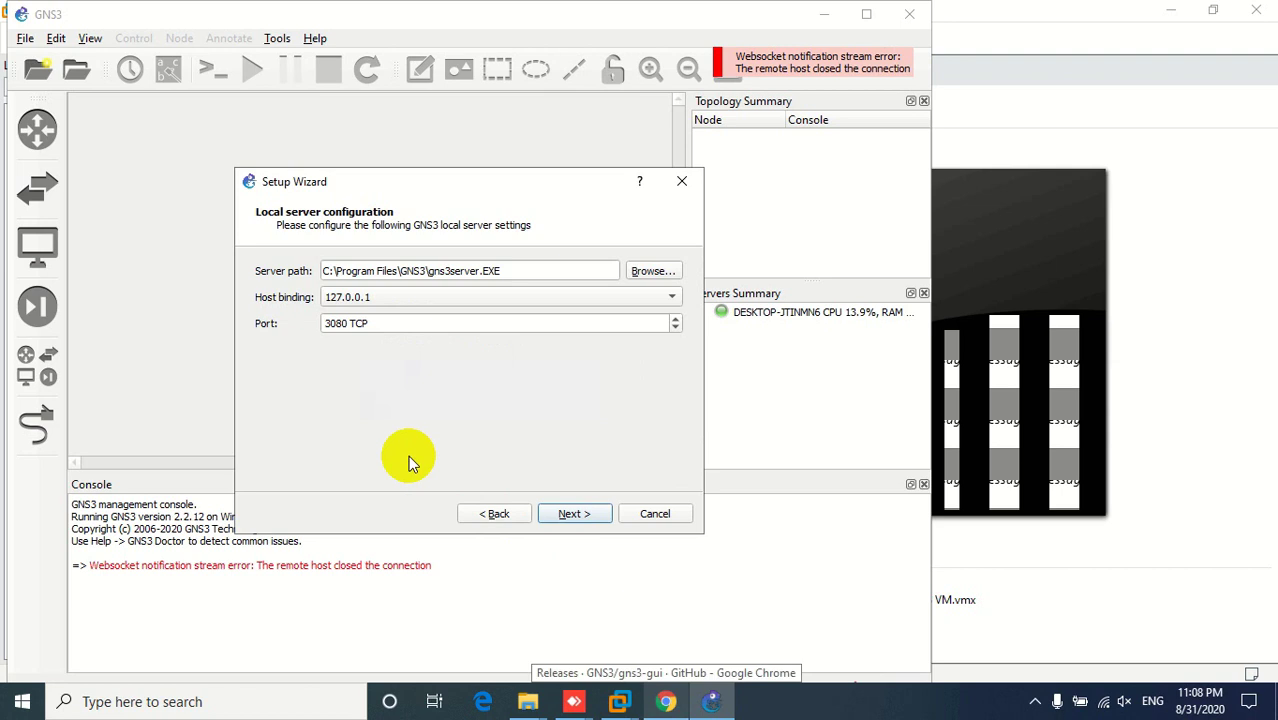
- Retry the local server validation with the current settings and continue past the Local server status page, dismissing any errors
click(572, 515)
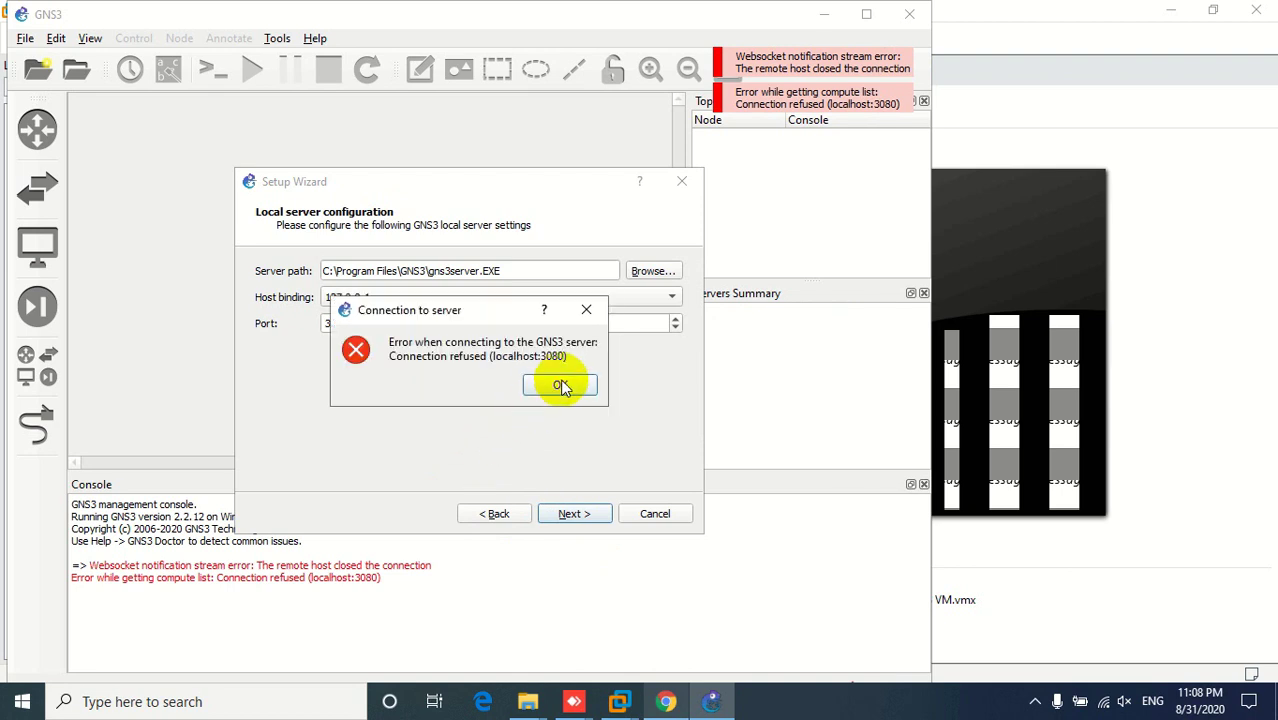
click(560, 386)
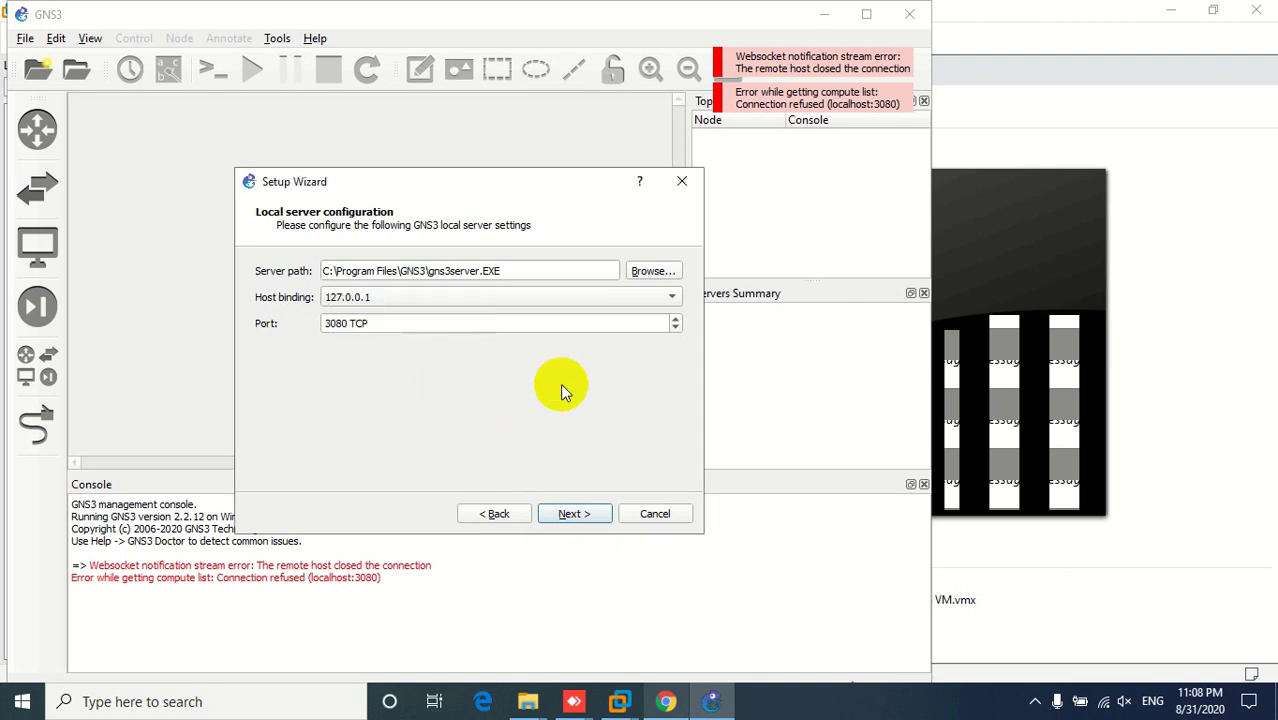
click(570, 514)
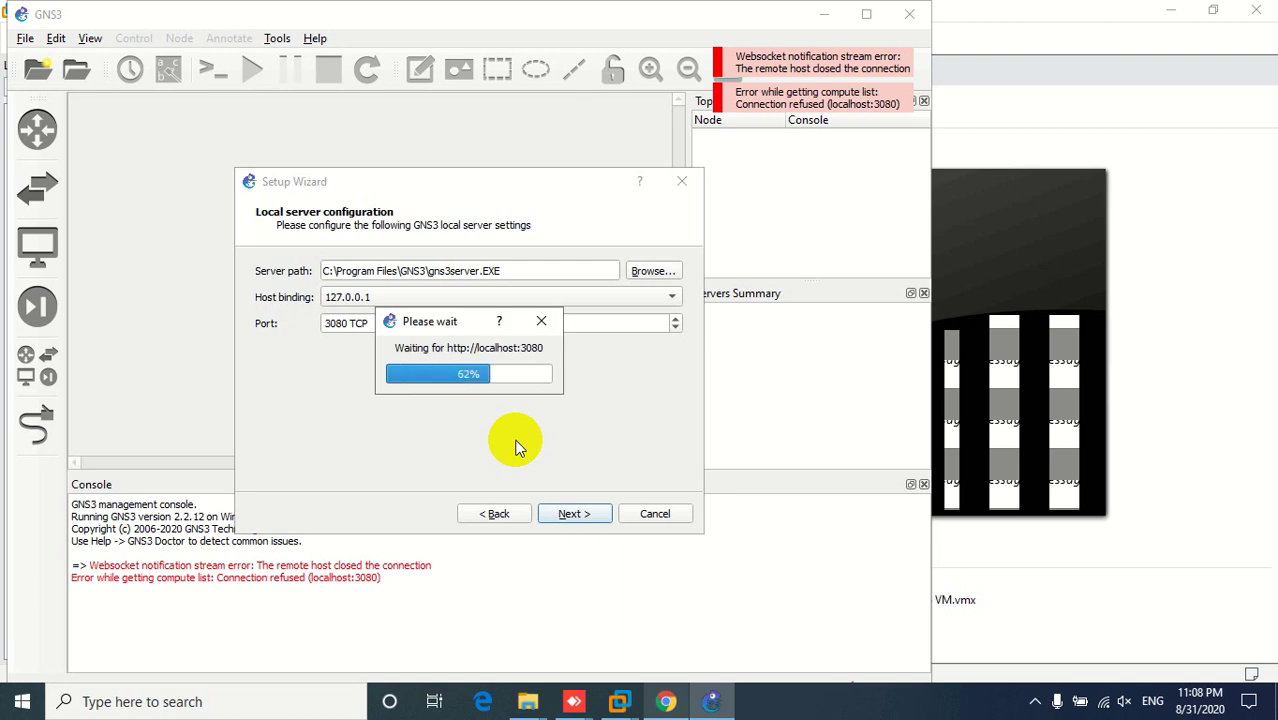
click(572, 512)
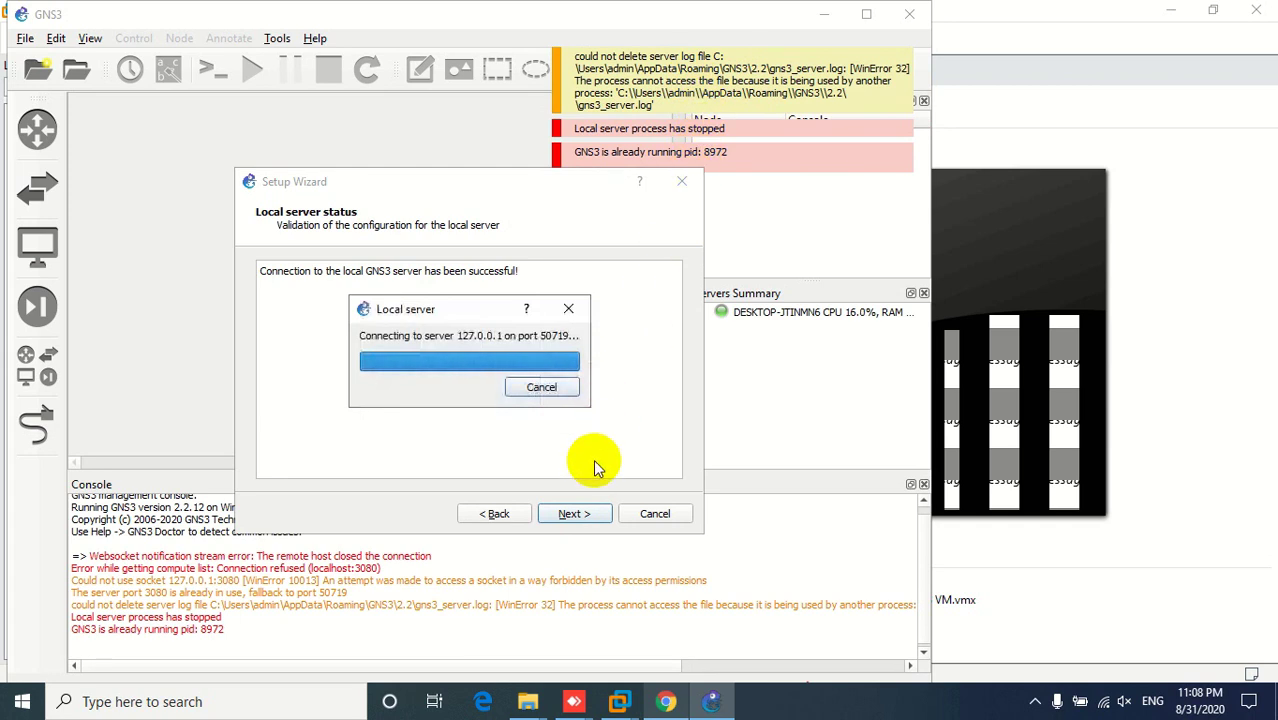
click(1034, 706)
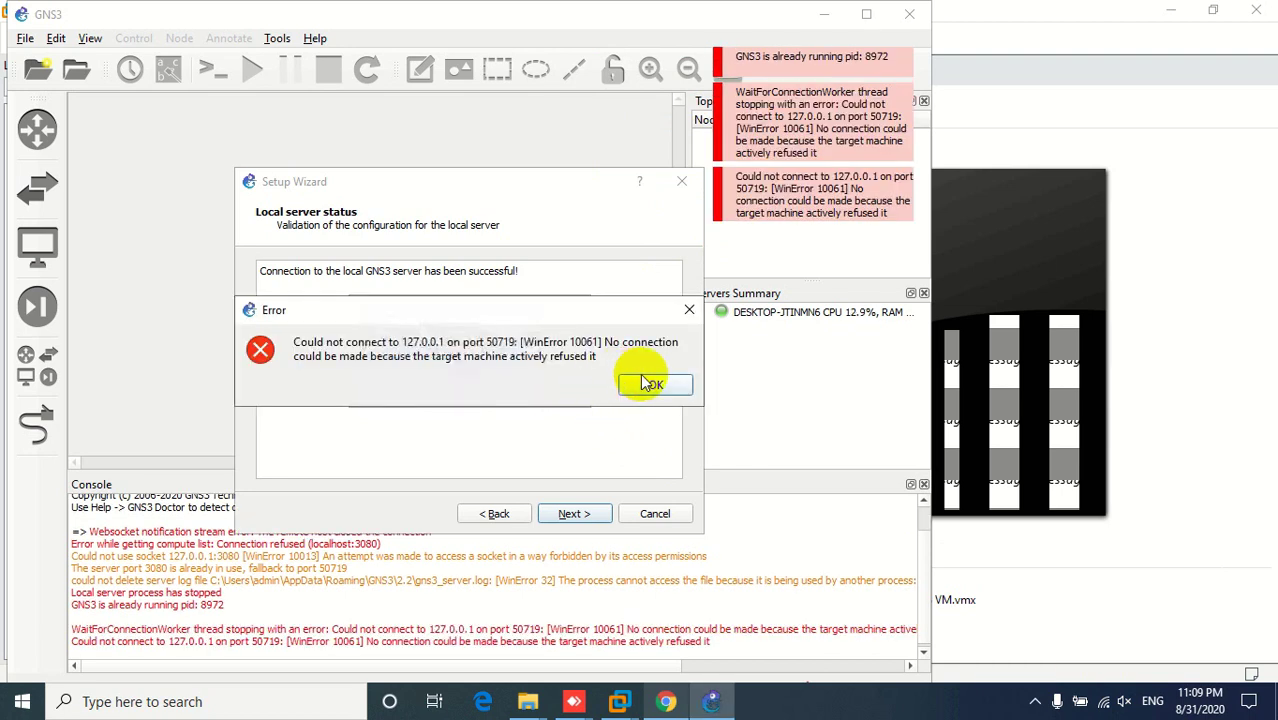
click(648, 384)
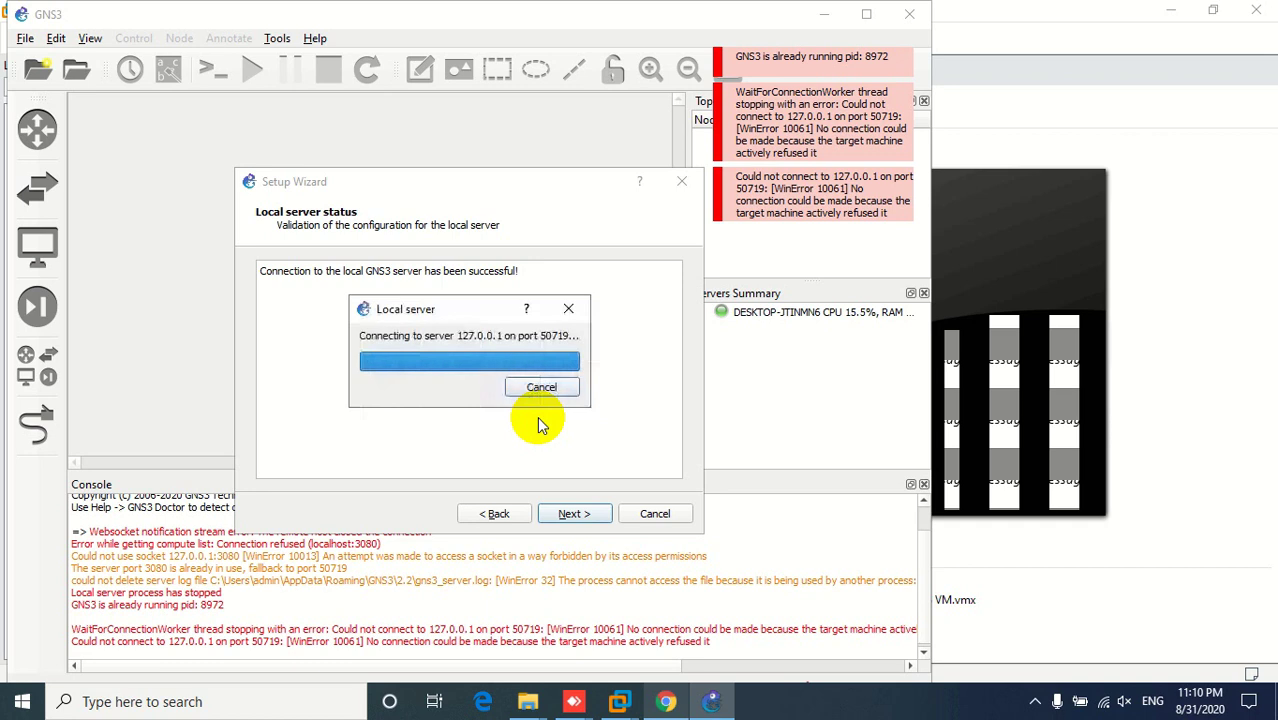
- Close VMware Workstation and cancel the pending local server connection to reach the wizard's GNS3 VM page
click(1255, 14)
click(1252, 12)
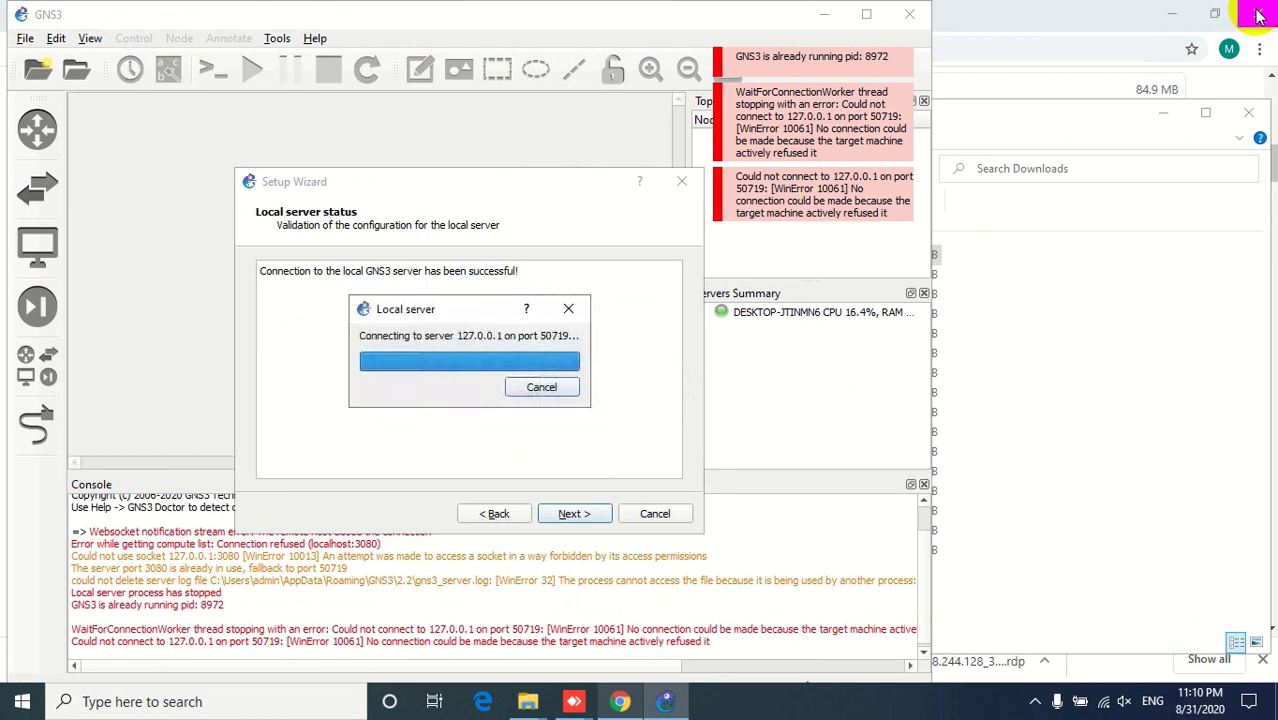
click(531, 386)
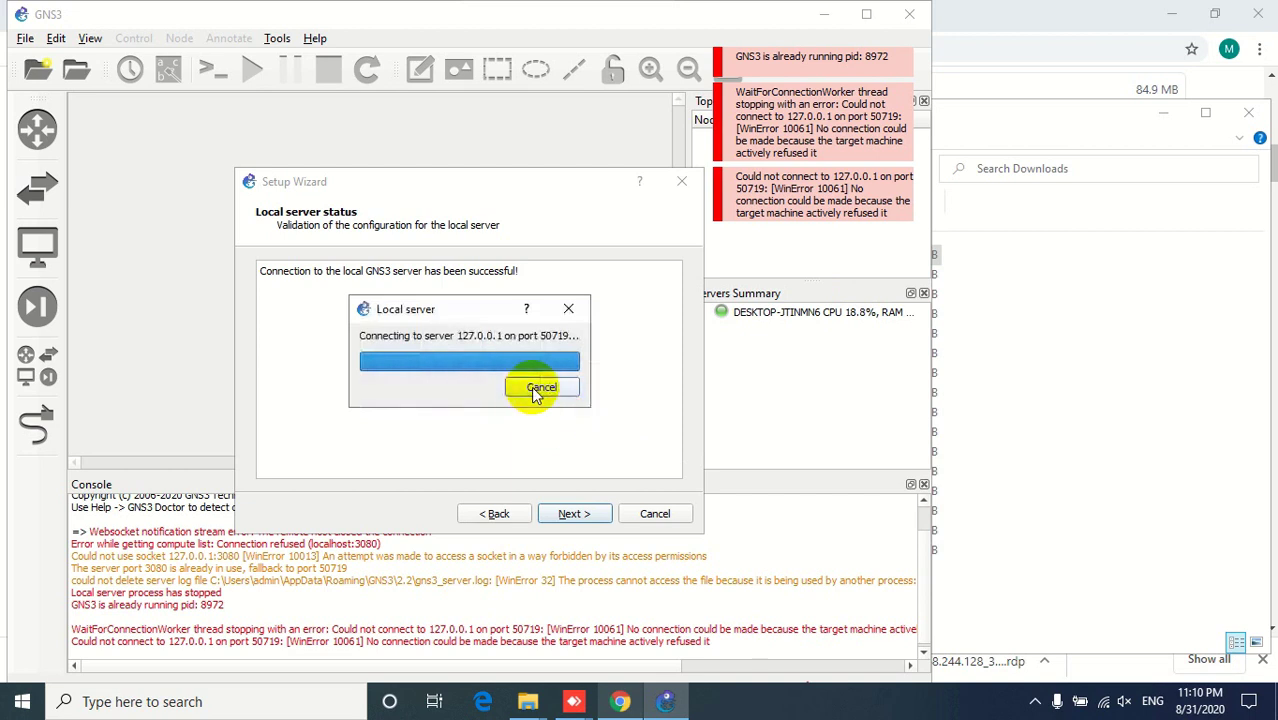
click(532, 386)
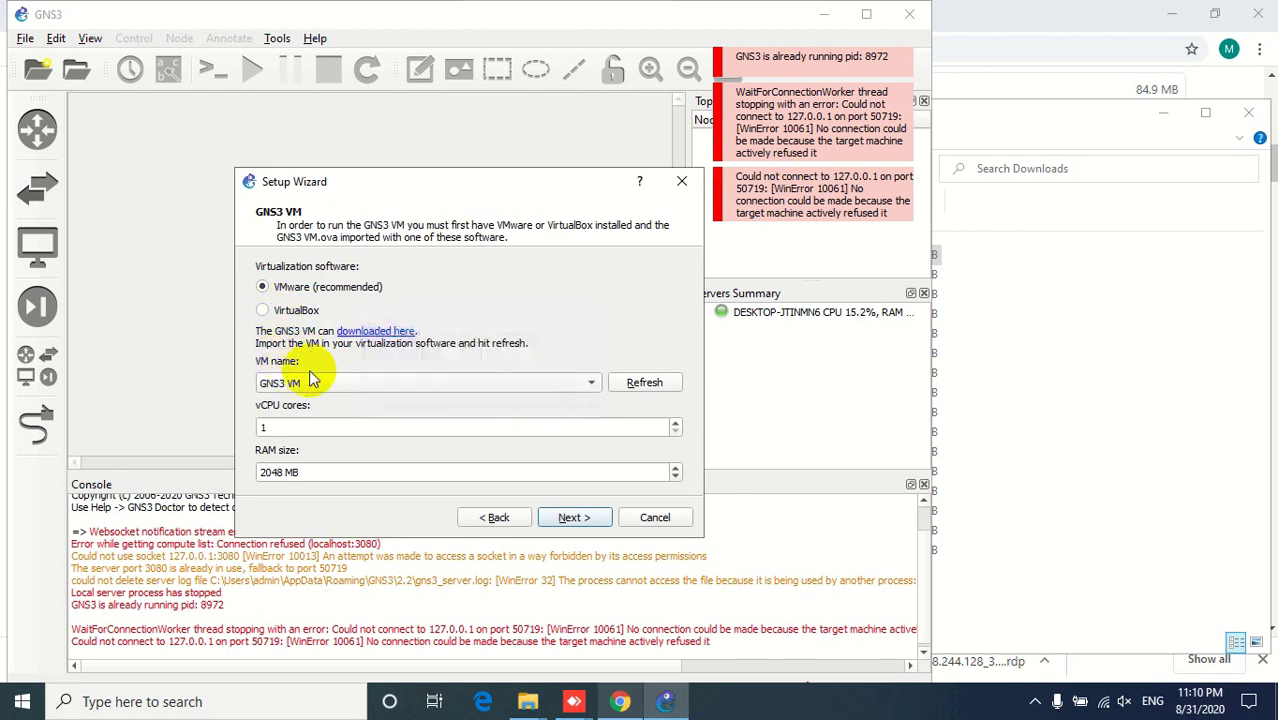
- Set the GNS3 VM's RAM size to 4096 MB, keeping VMware as the virtualization software, and finish the Setup Wizard
click(264, 472)
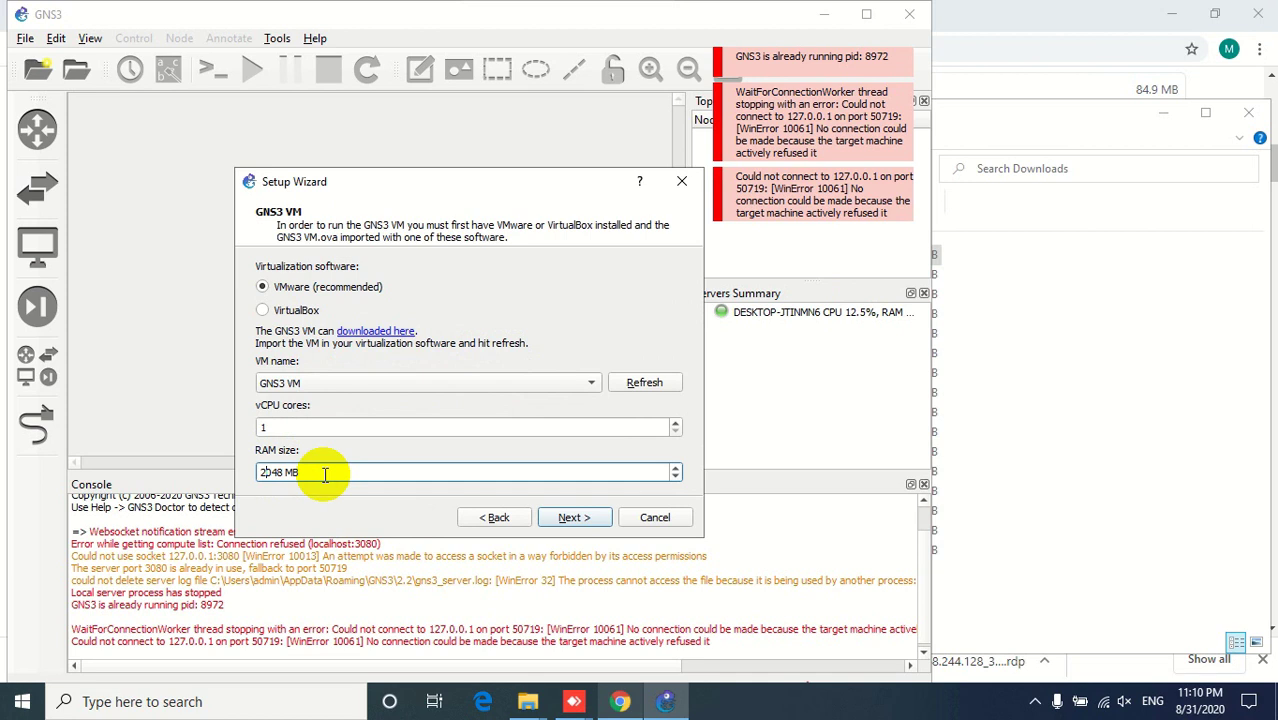
key(BackSpace)
text(4)
key(Right)
key(Right)
key(Right)
key(BackSpace)
key(BackSpace)
text(96)
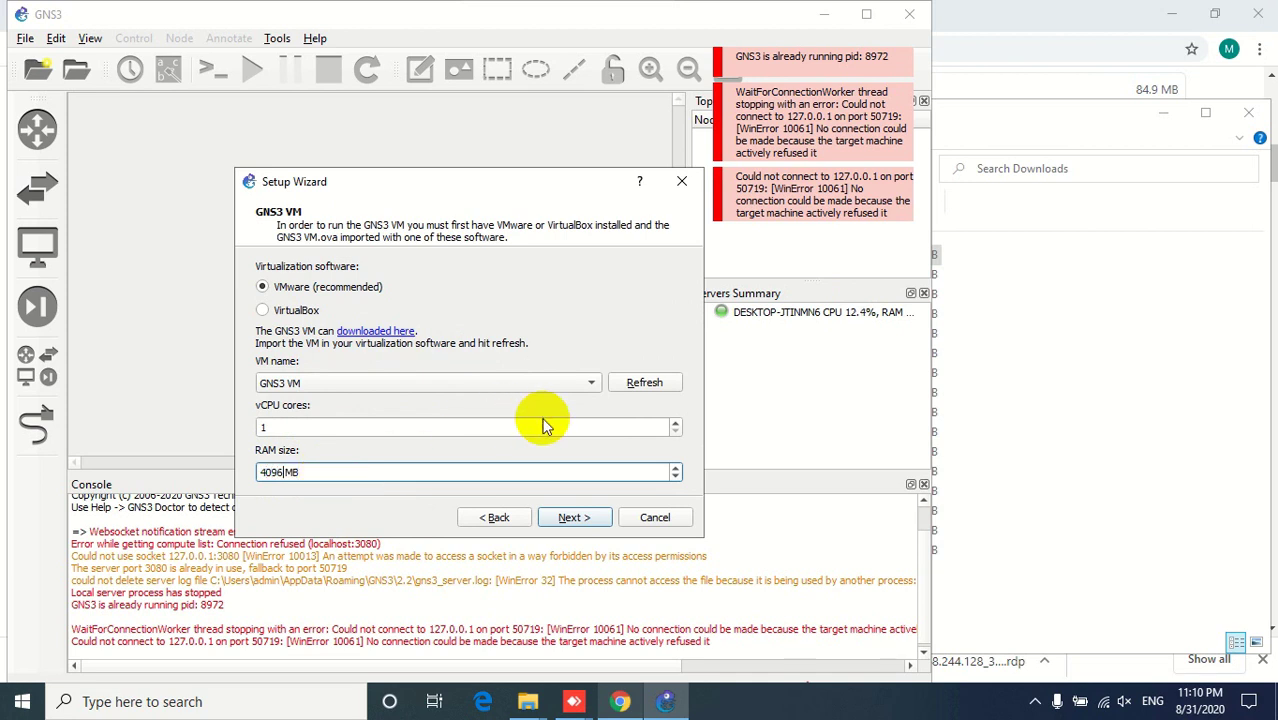
click(567, 517)
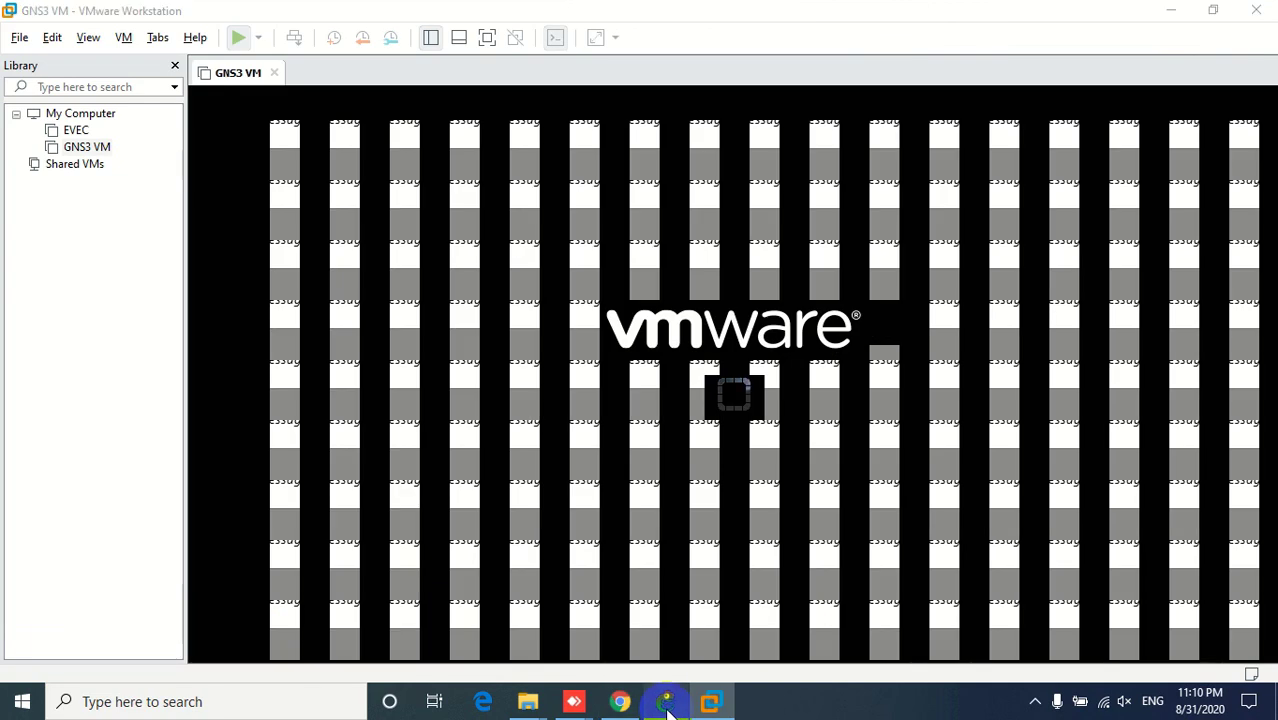
click(666, 703)
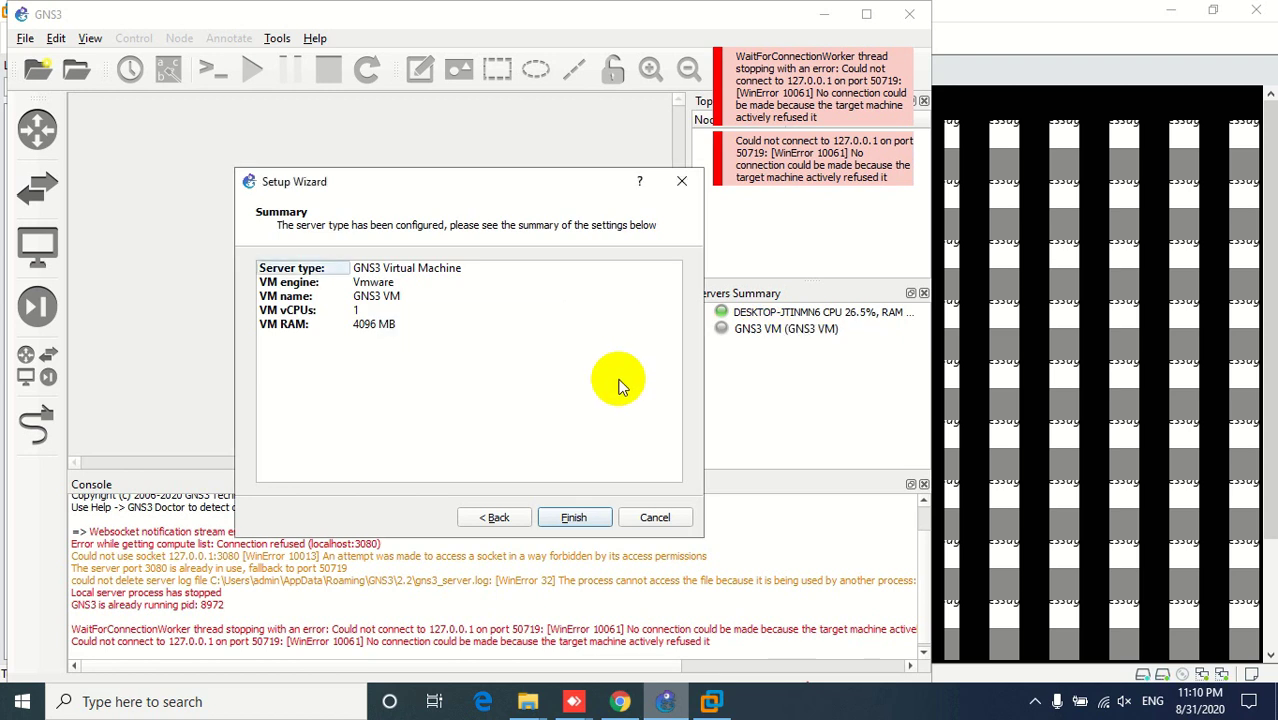
click(573, 520)
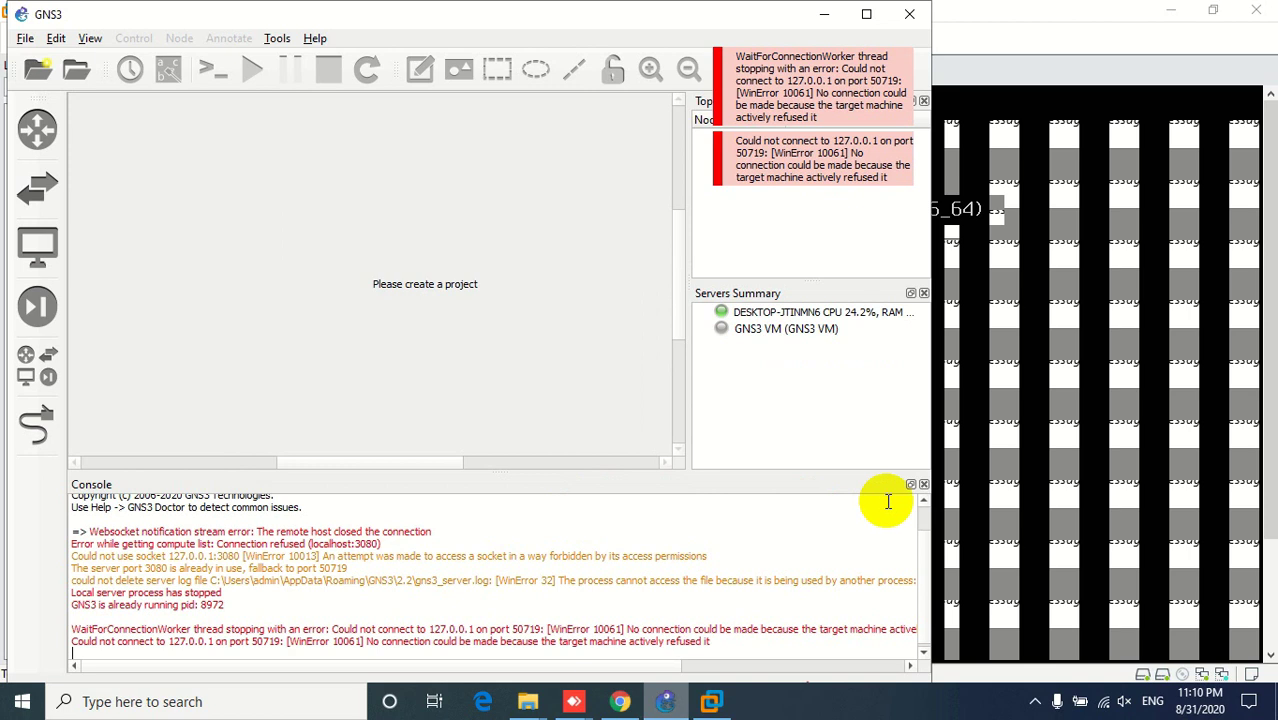
- Close the Console and Topology Summary panes and maximize the GNS3 window
click(923, 485)
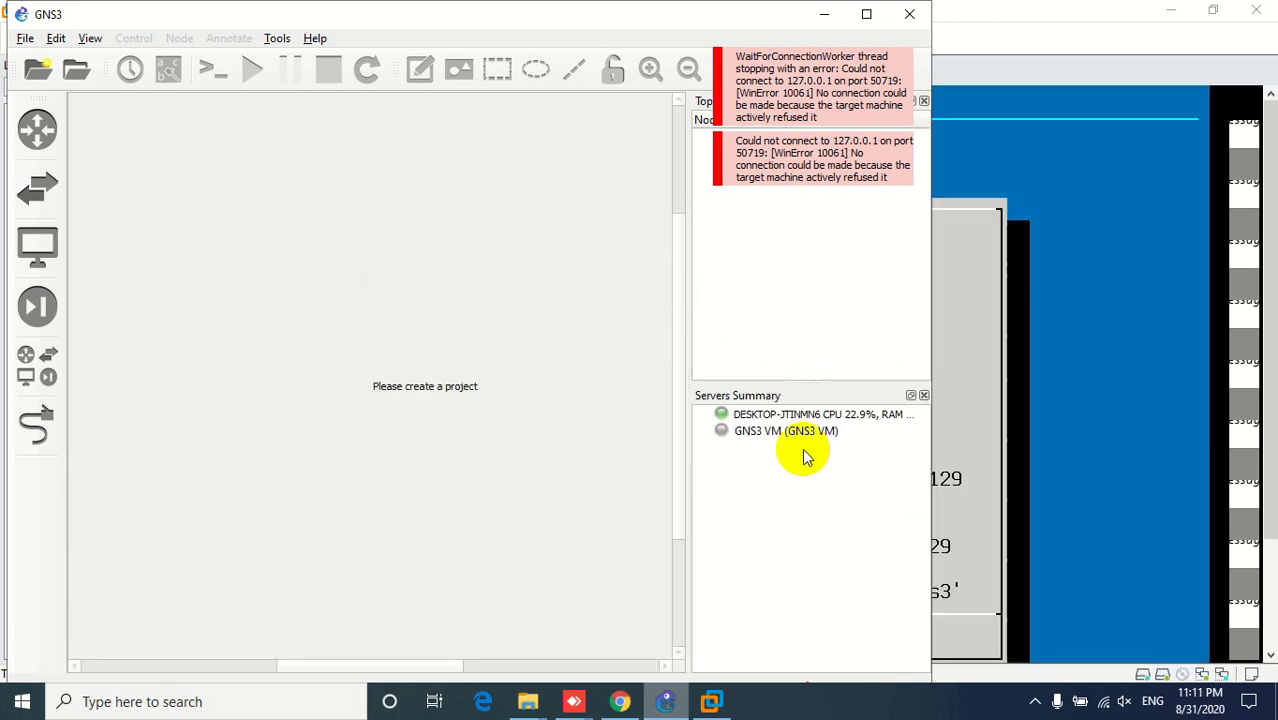
click(922, 102)
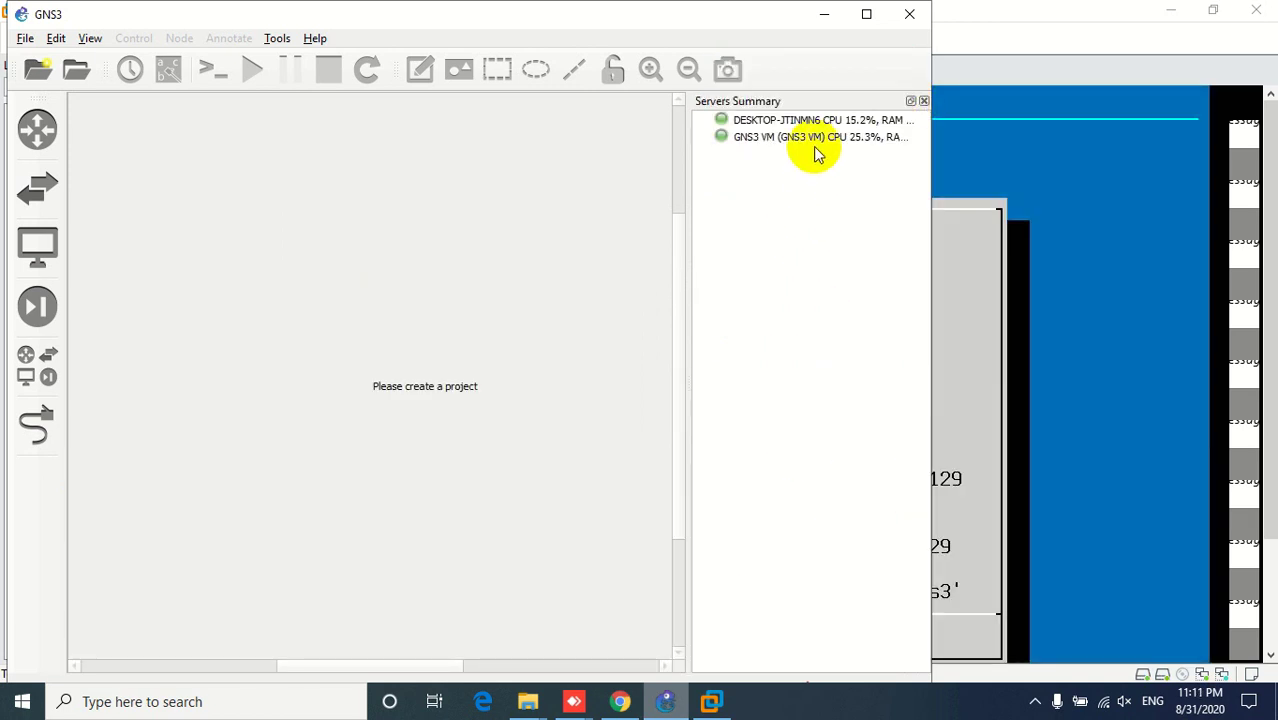
click(866, 15)
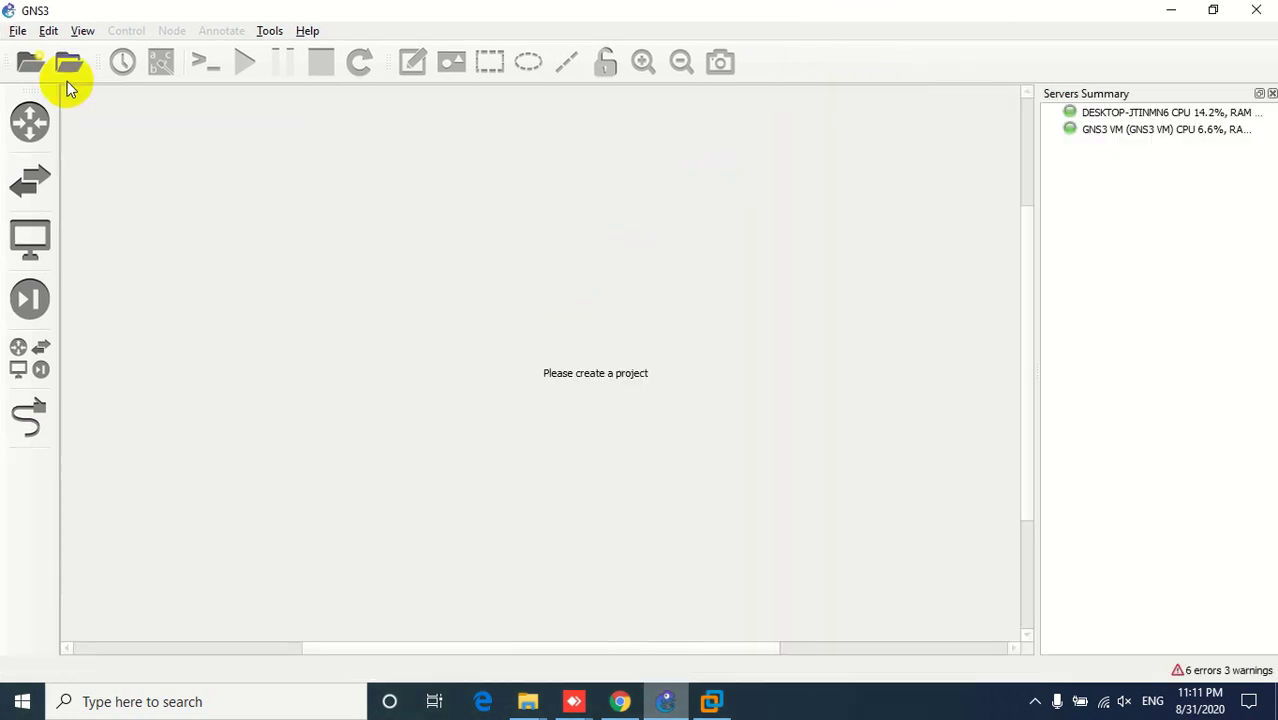
- Set the interface style to Legacy in the General preferences and apply it
click(48, 31)
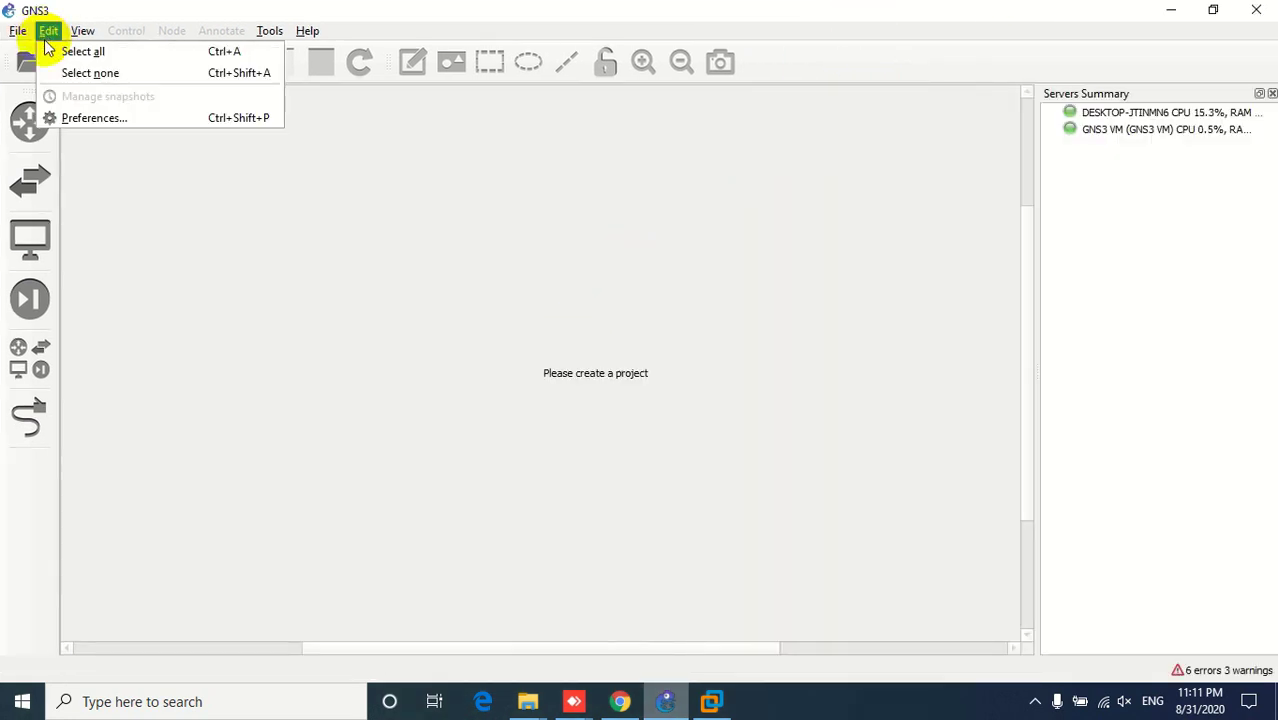
click(57, 118)
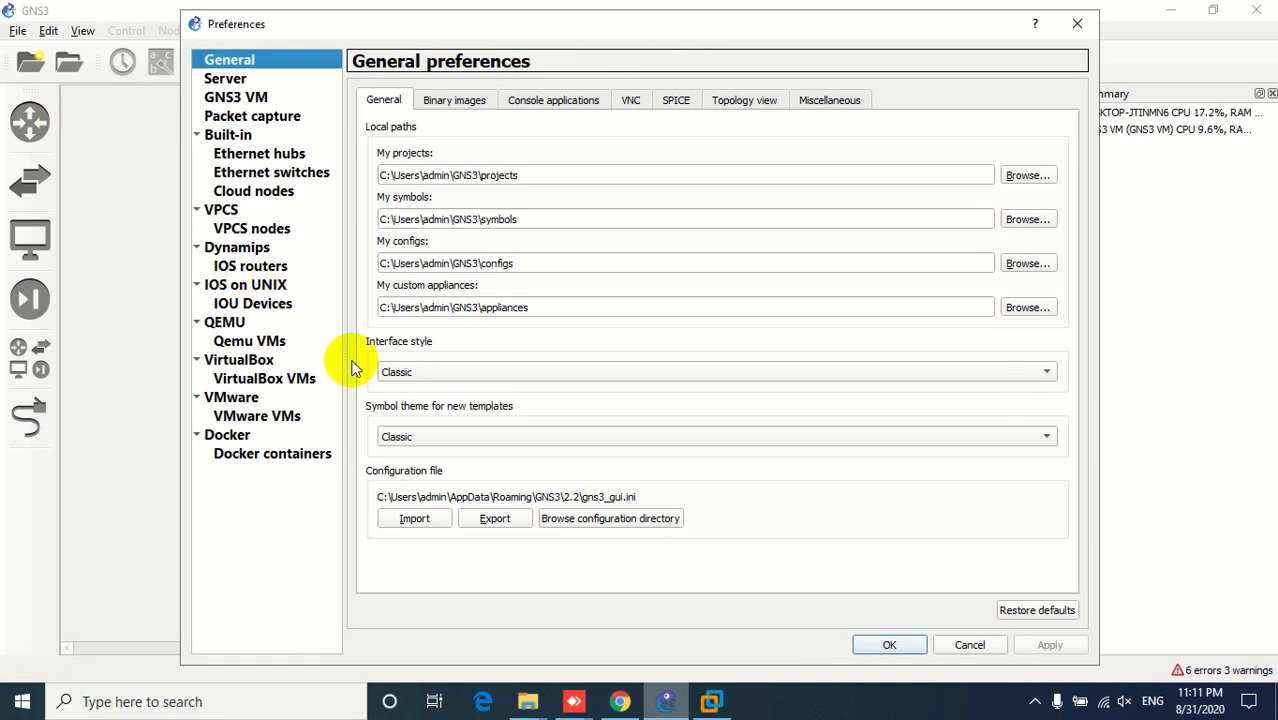
click(403, 375)
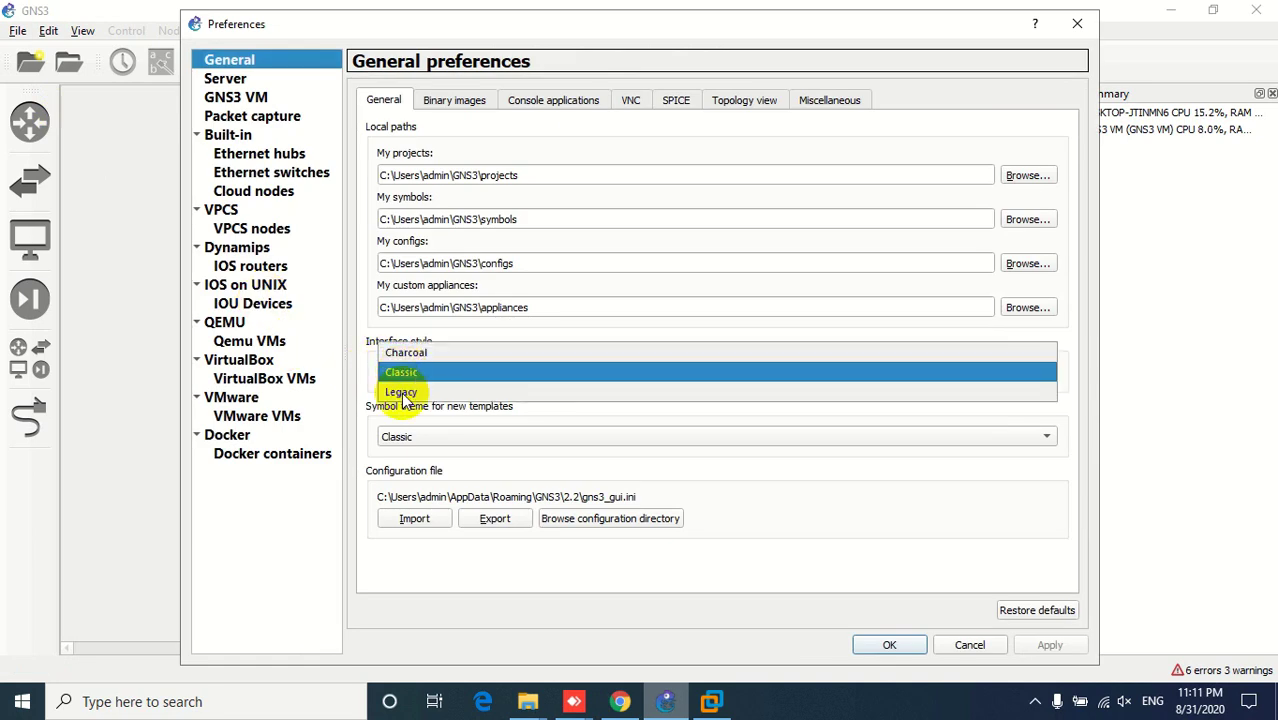
click(403, 394)
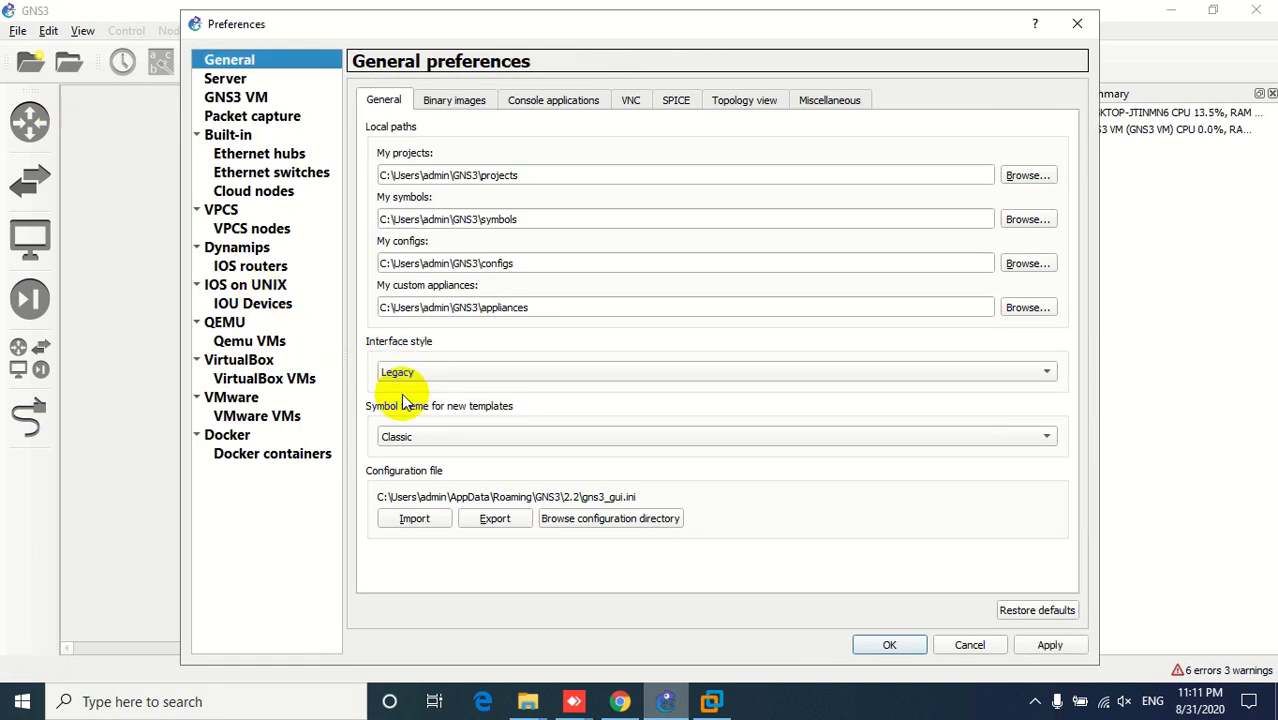
click(1045, 646)
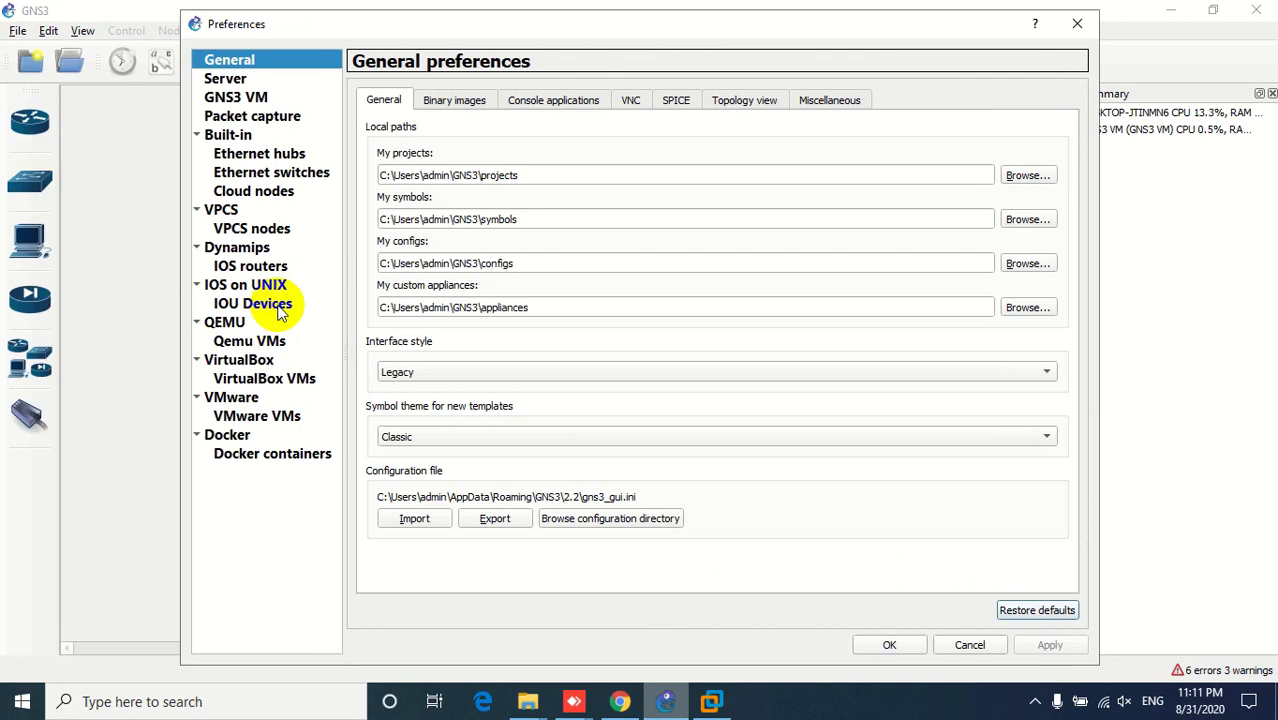
- Review the Server and GNS3 VM preferences, and show the IOS router templates under Dynamips
click(227, 80)
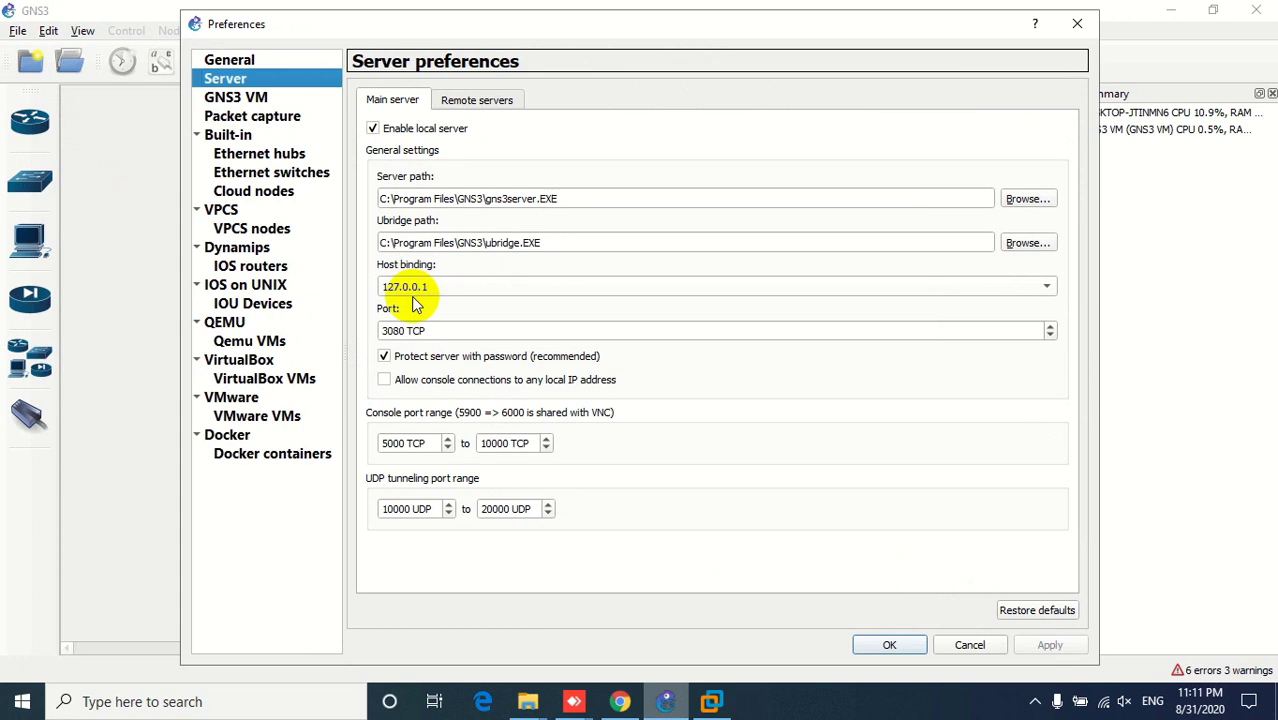
click(246, 100)
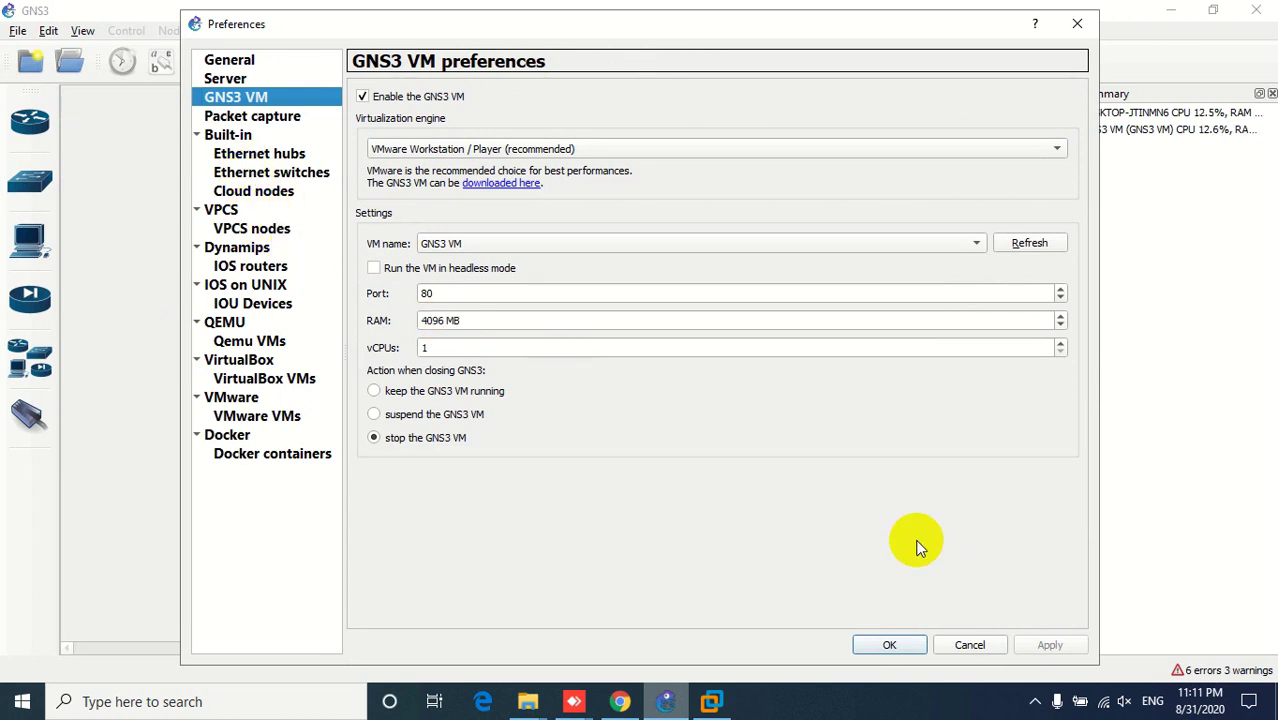
click(260, 270)
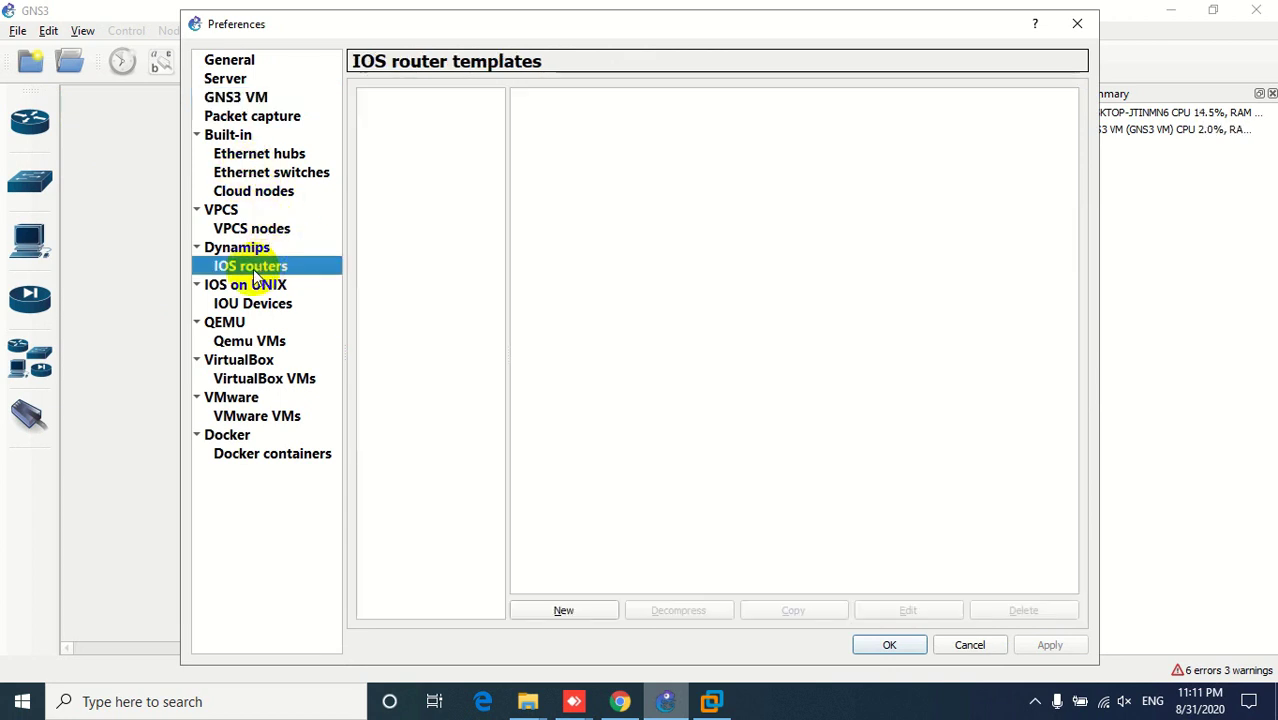
- Start a new IOS router template on the local computer using c3640-jk9s-mz.124-16.bin from the nested IOS-Router folder, and decompress the image
click(566, 613)
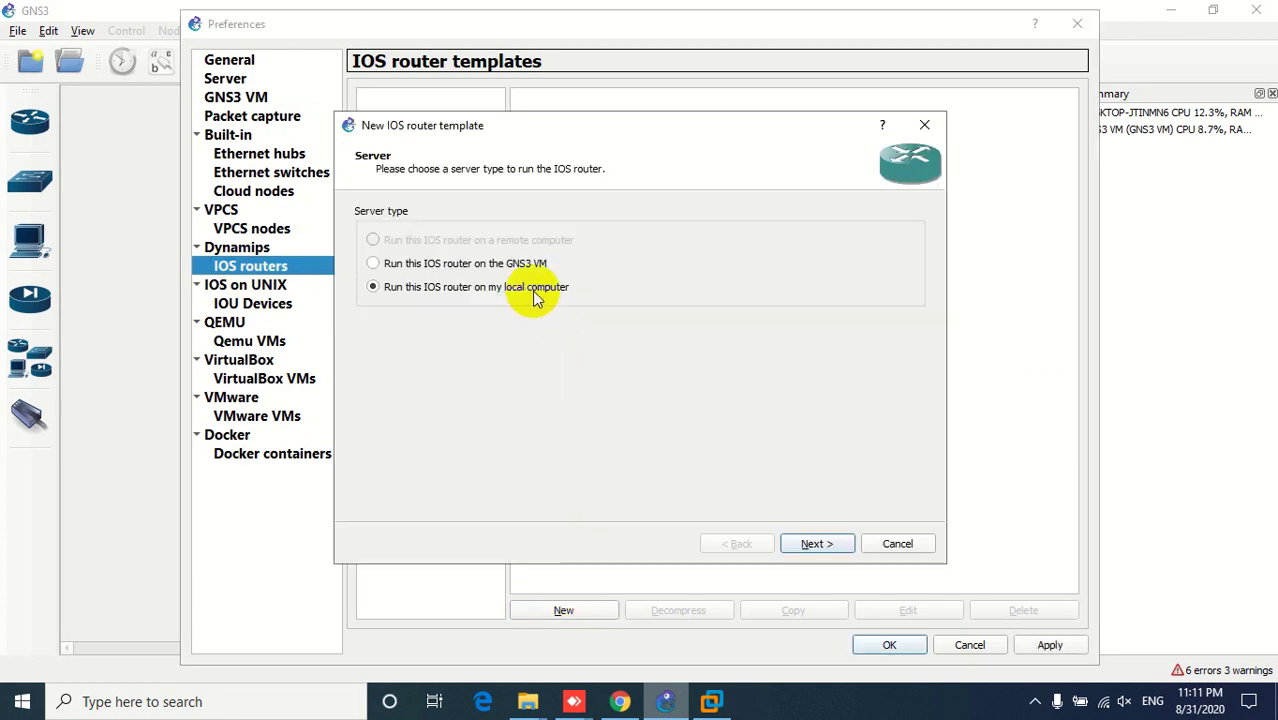
click(815, 547)
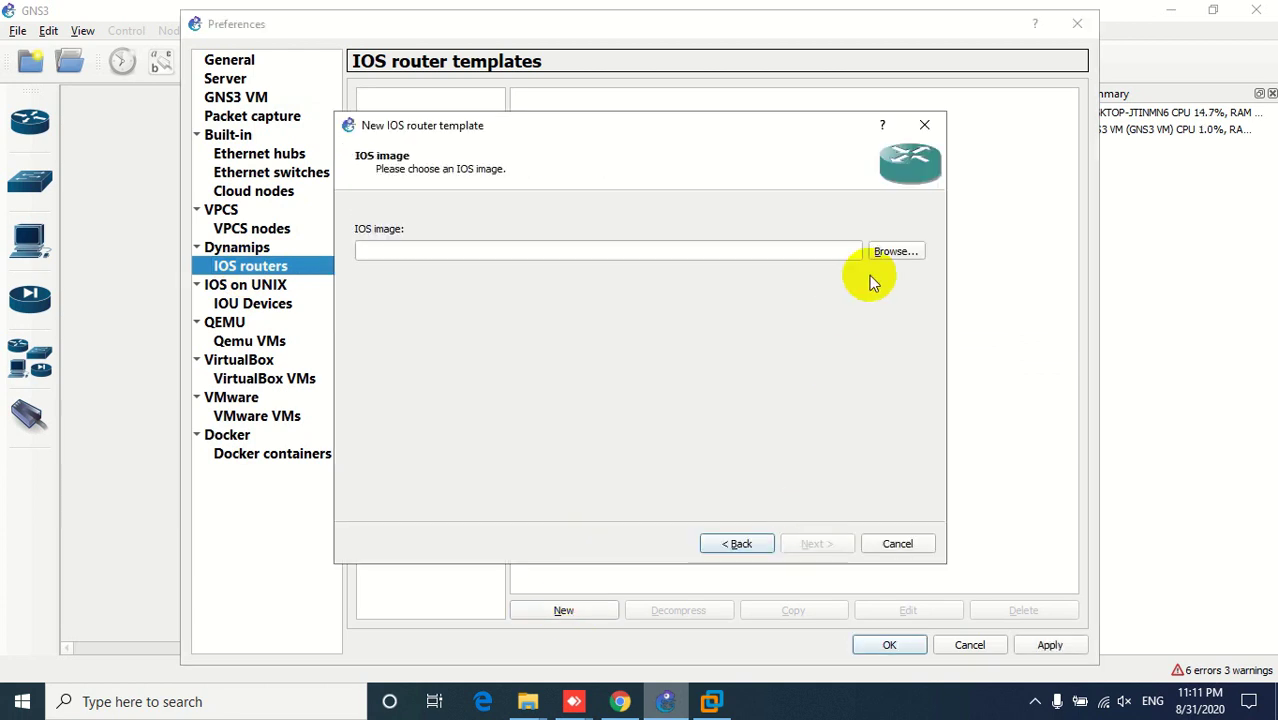
click(895, 252)
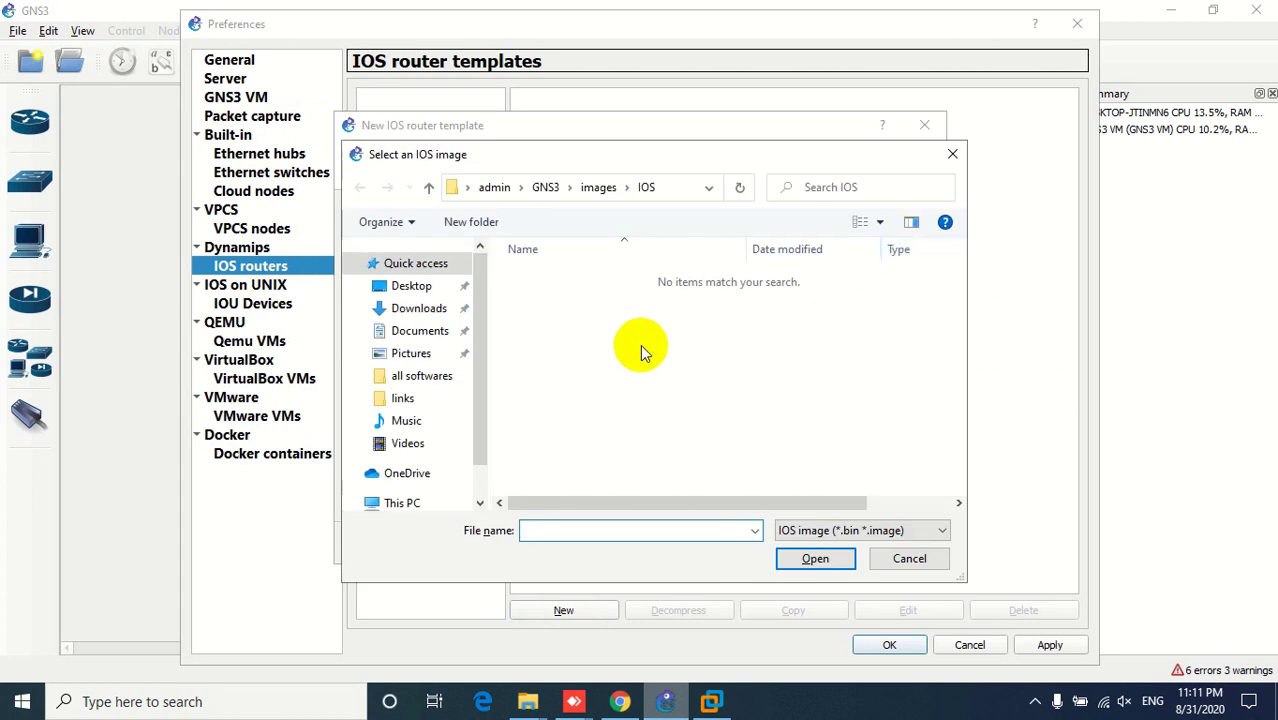
click(411, 286)
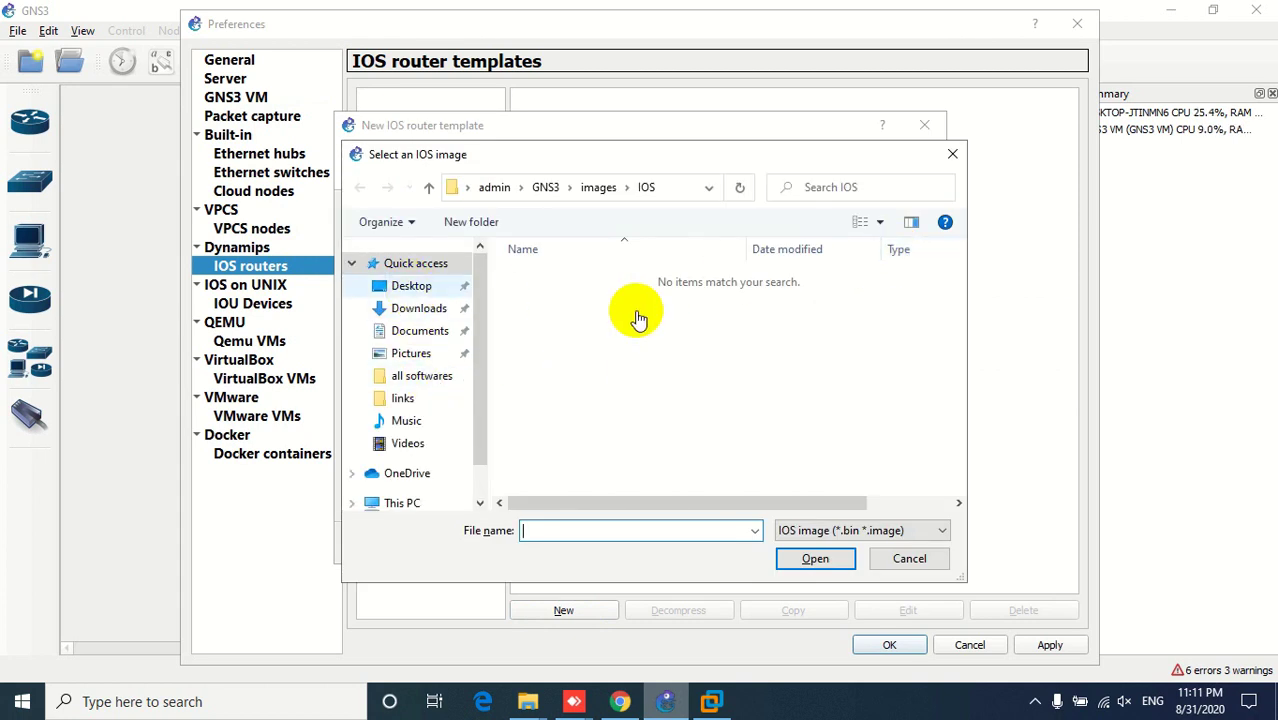
double_click(553, 279)
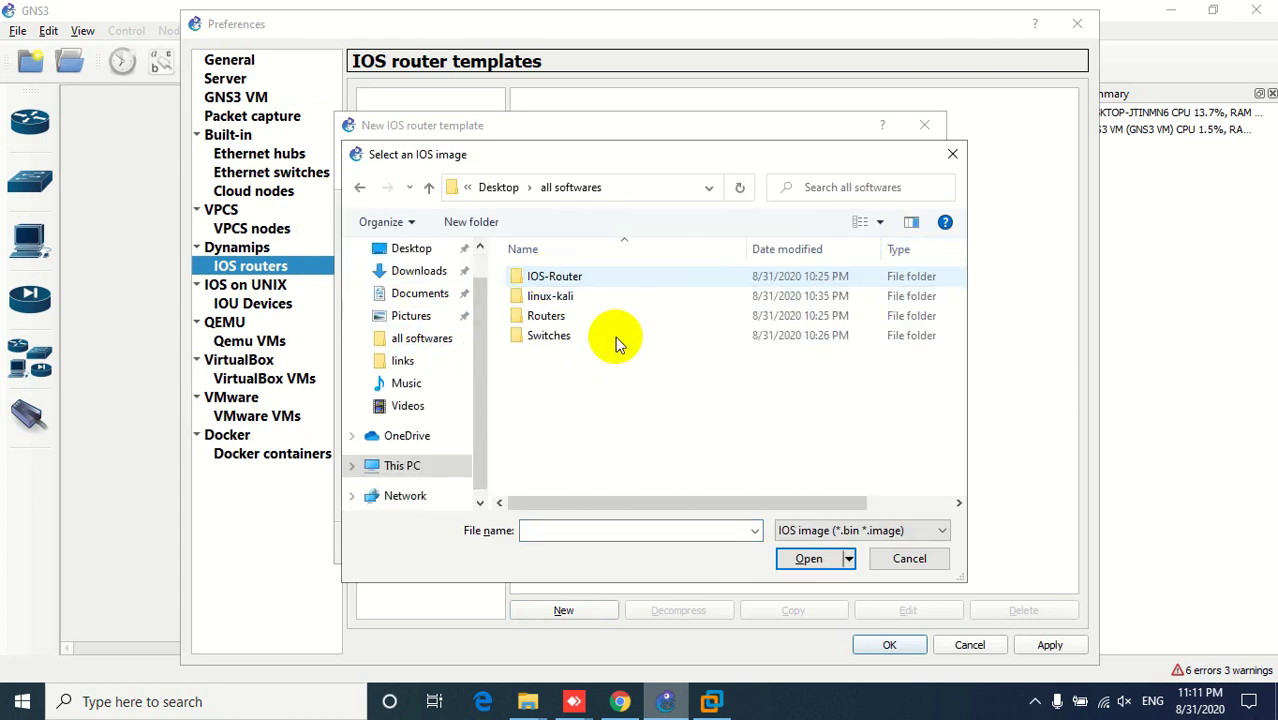
double_click(548, 316)
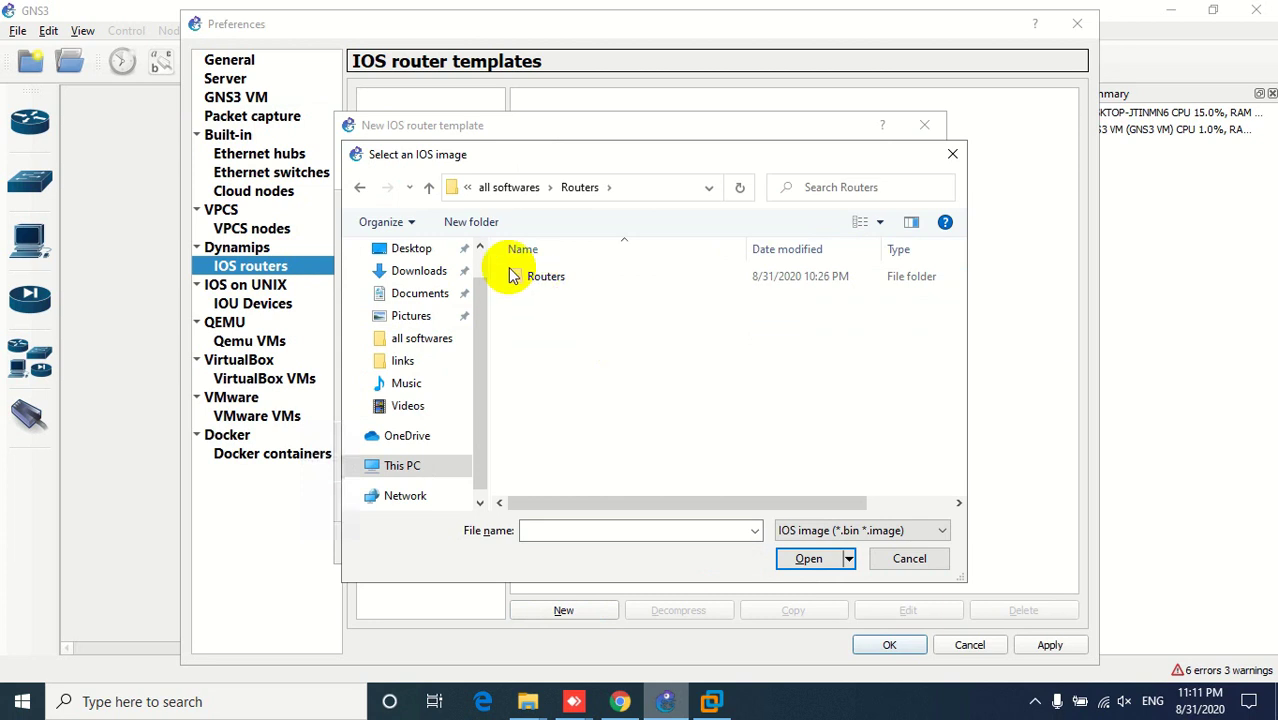
click(505, 190)
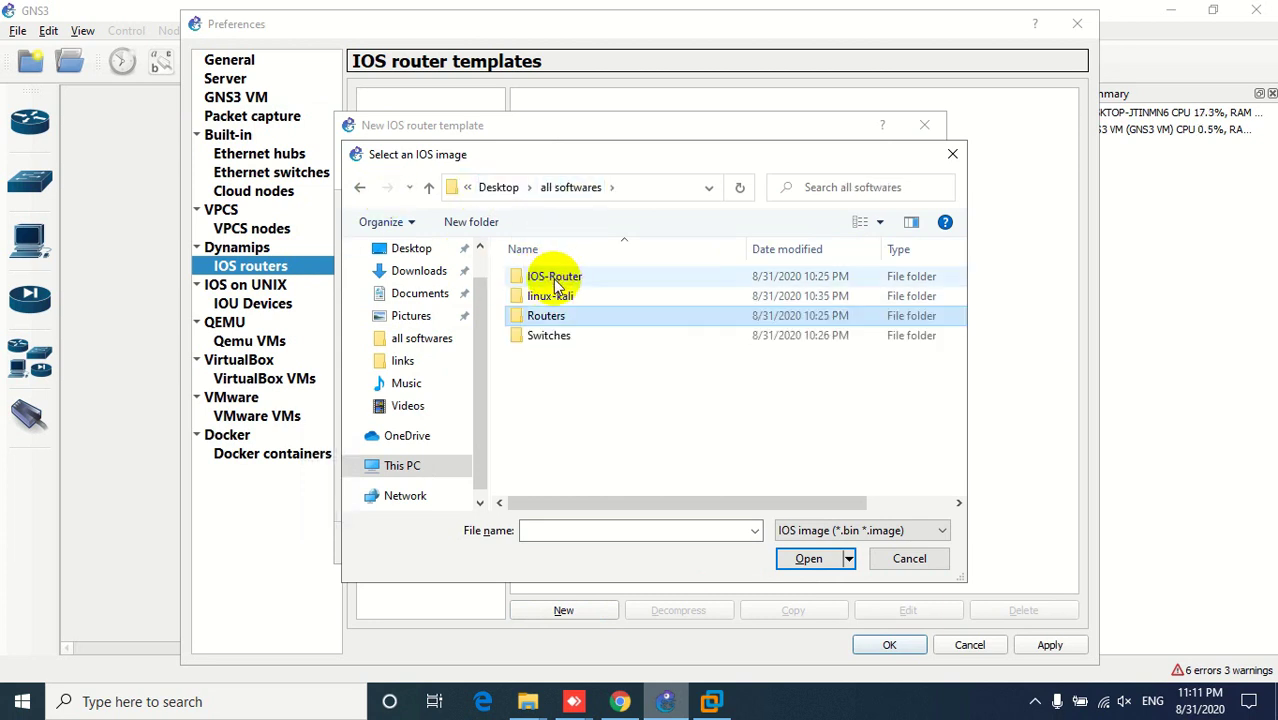
double_click(556, 280)
double_click(558, 285)
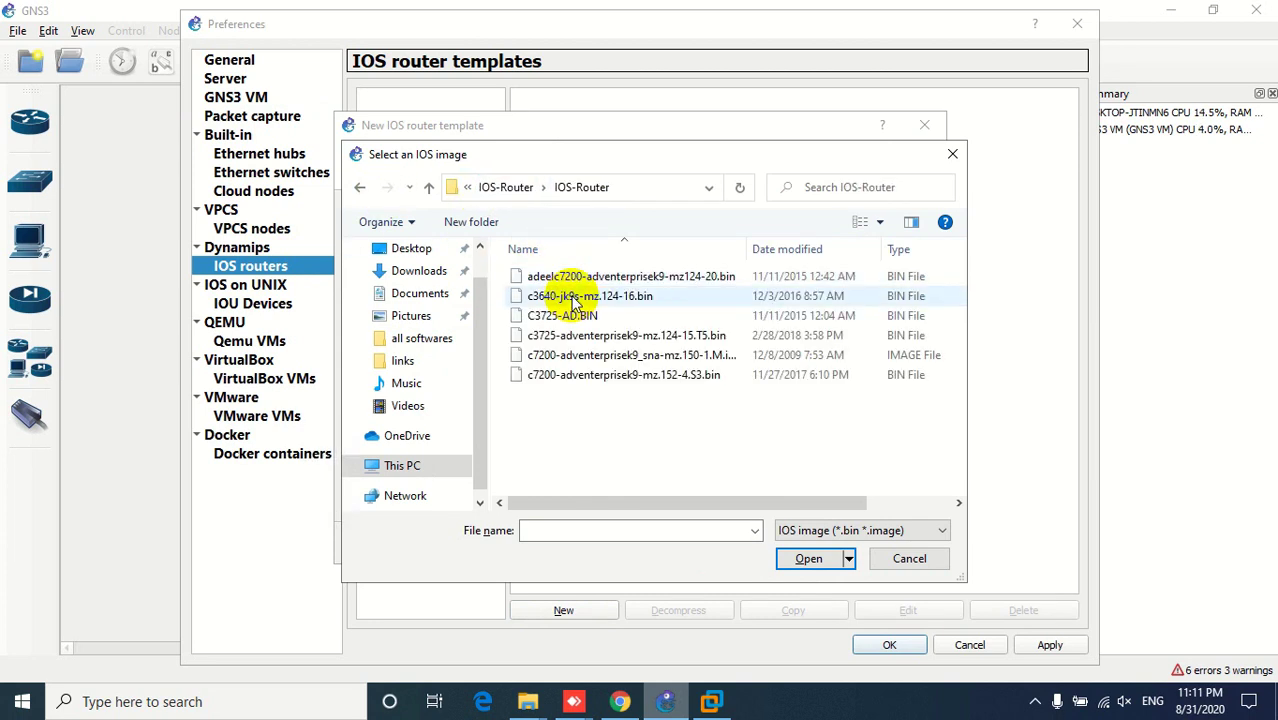
double_click(586, 297)
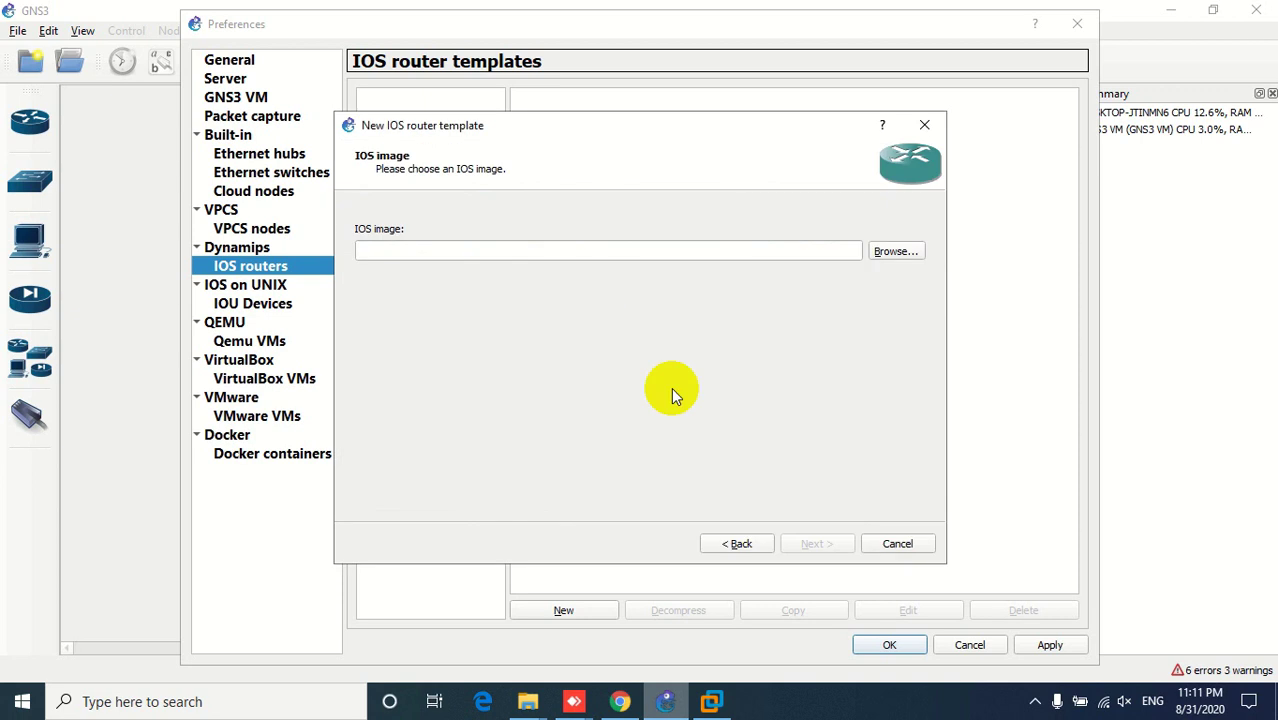
click(656, 372)
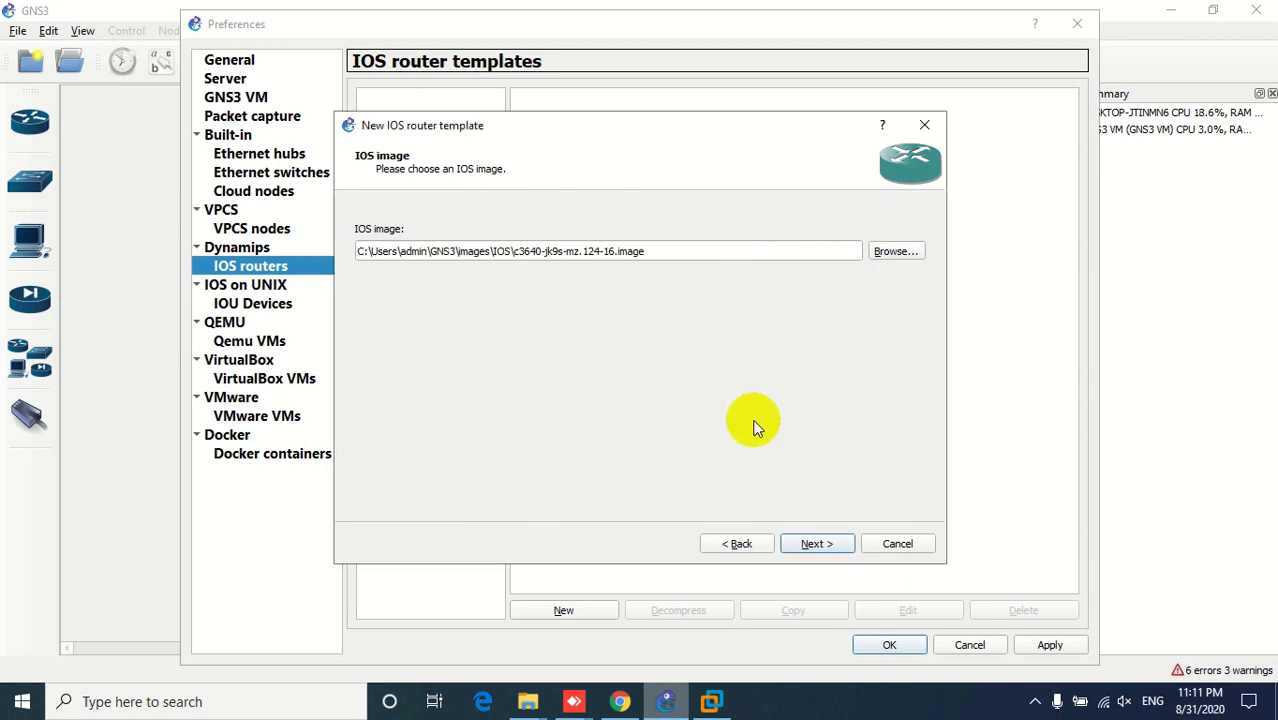
- Keep the c3600 template's default name, platform and memory, and assign NM-1FE-TX adapters to slots 0 and 1
click(815, 544)
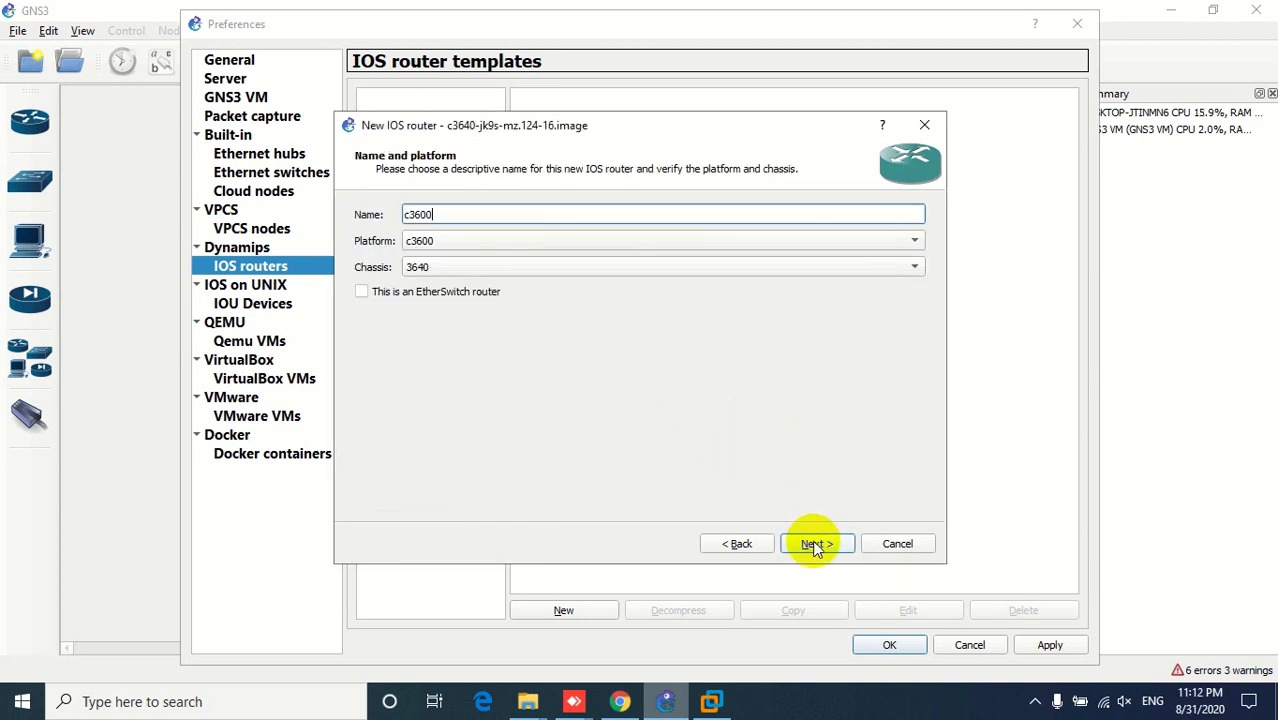
click(815, 544)
click(815, 544)
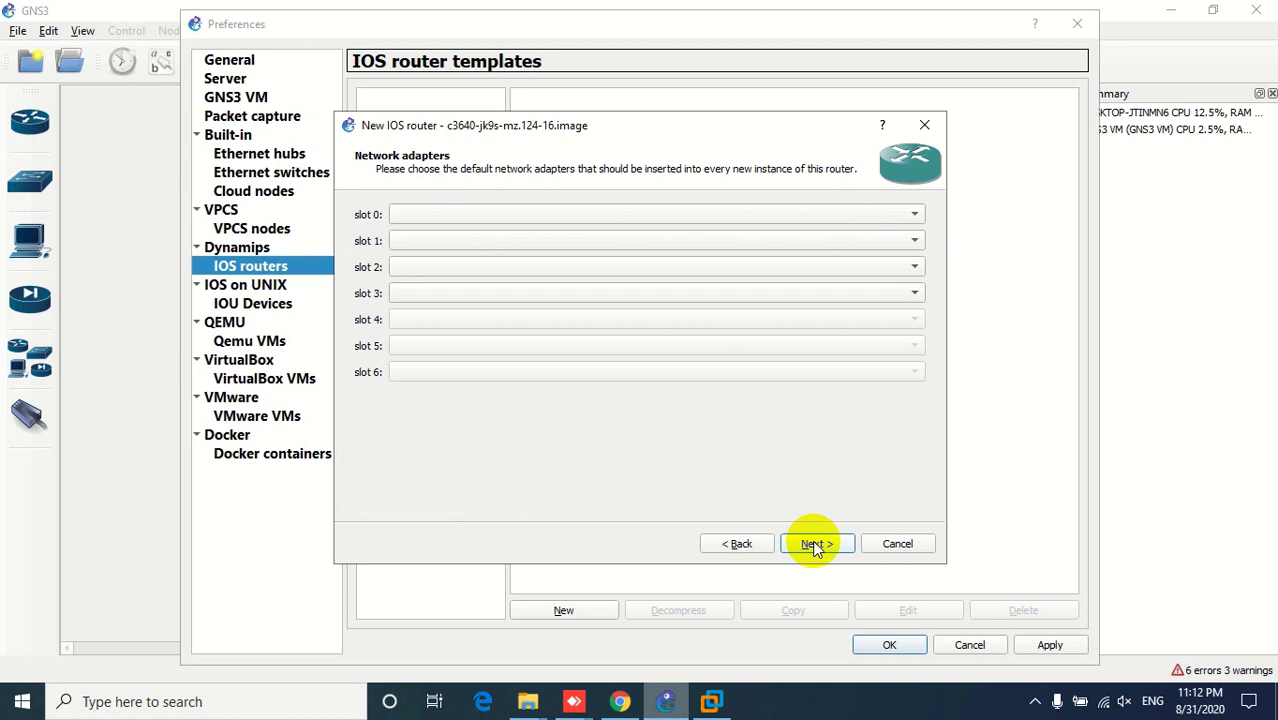
click(433, 214)
click(433, 234)
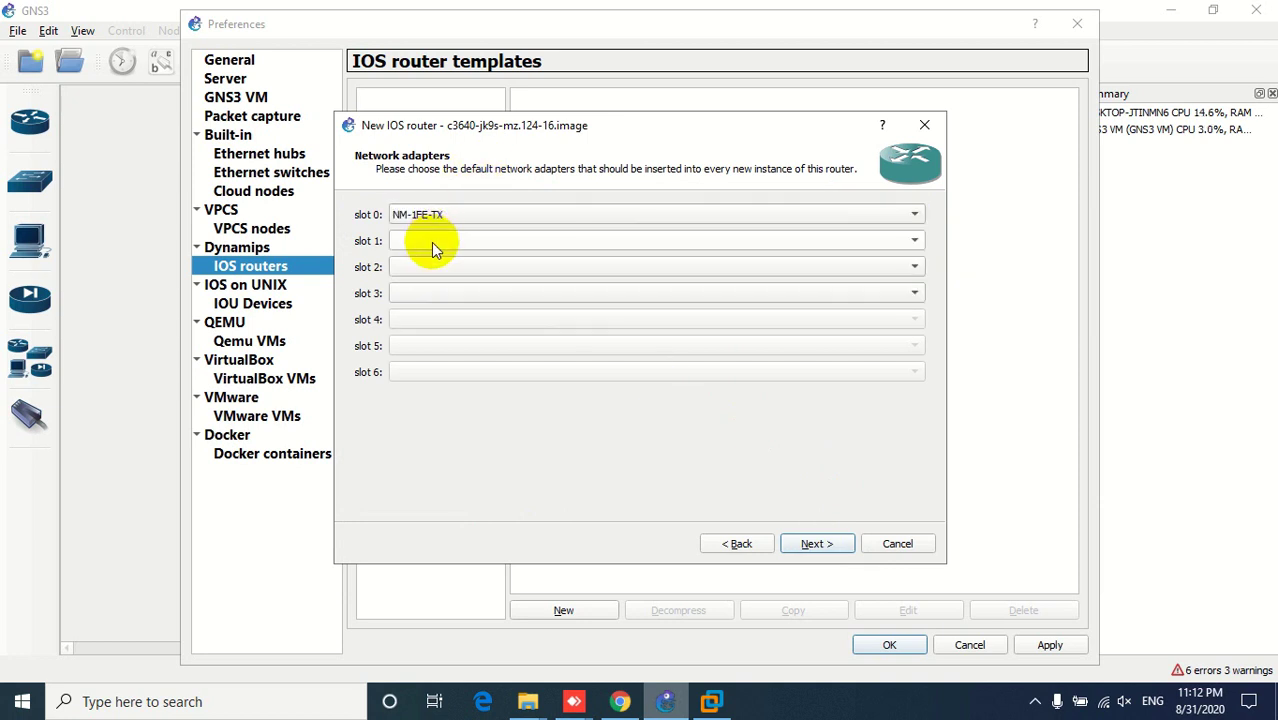
click(433, 242)
click(437, 260)
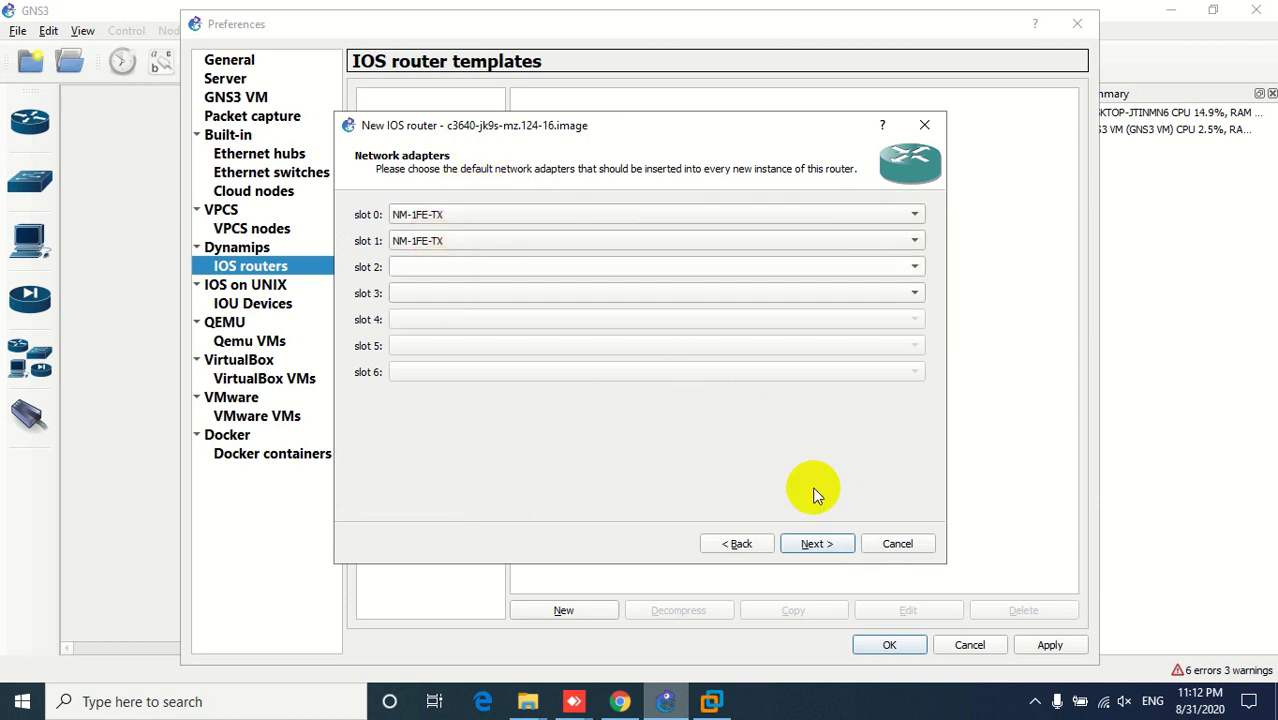
click(816, 543)
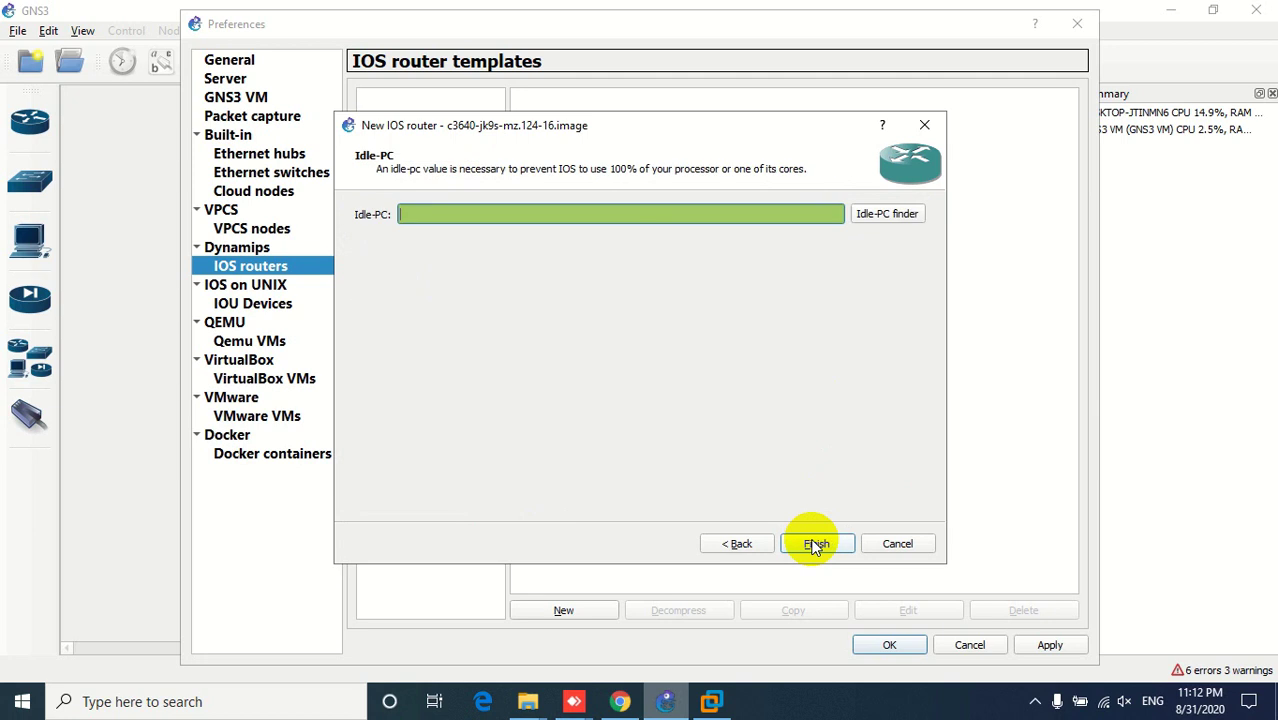
- Run the Idle-PC finder for the c3640 image, dismiss its message, and finish the c3600 template
click(884, 216)
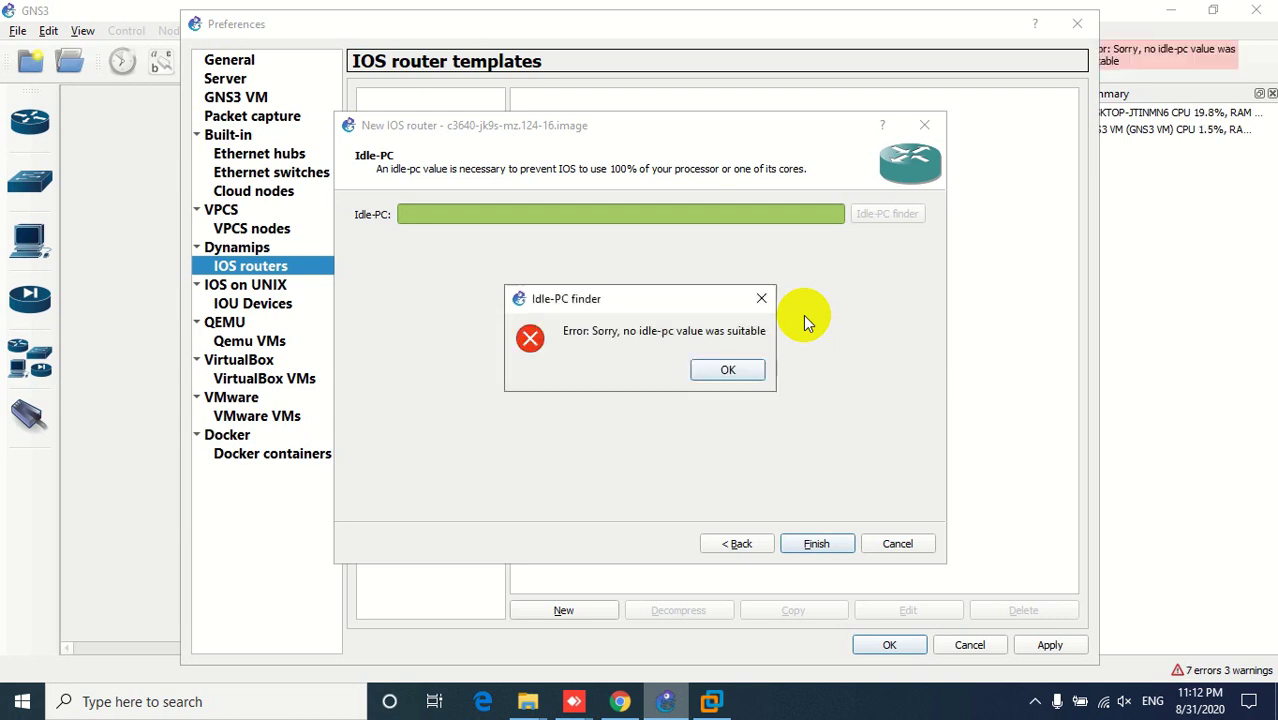
click(736, 370)
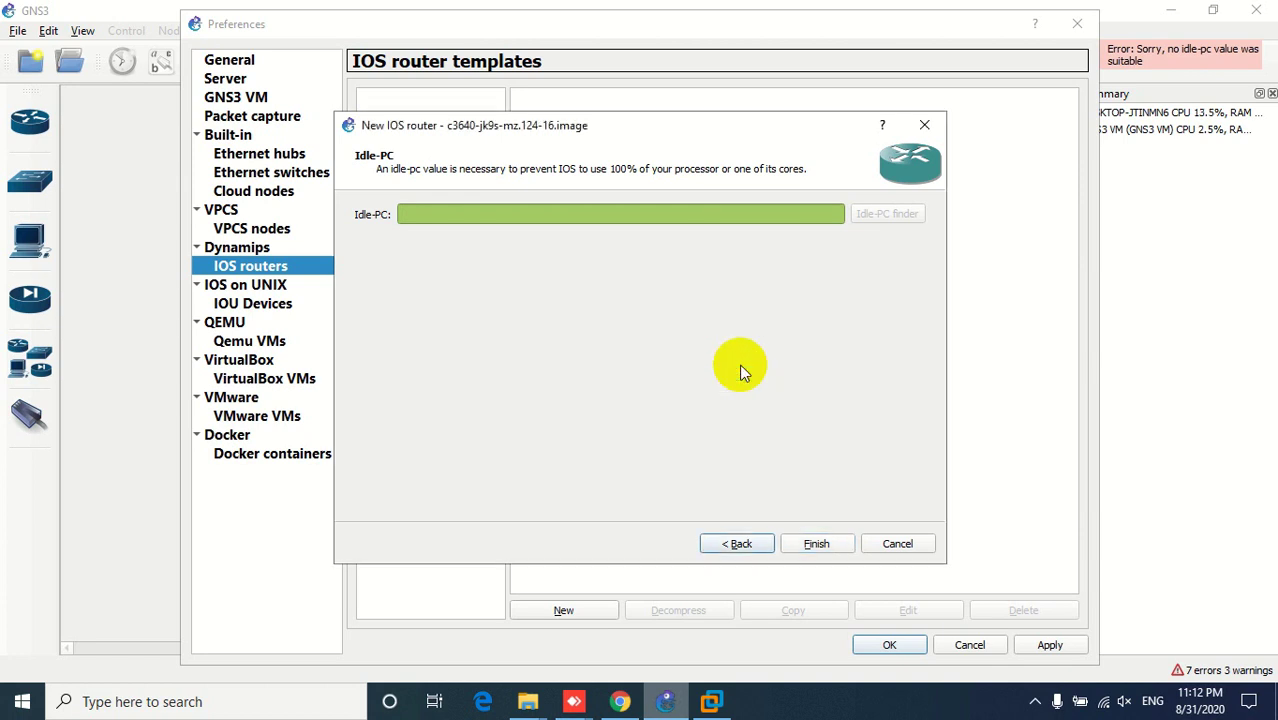
click(815, 543)
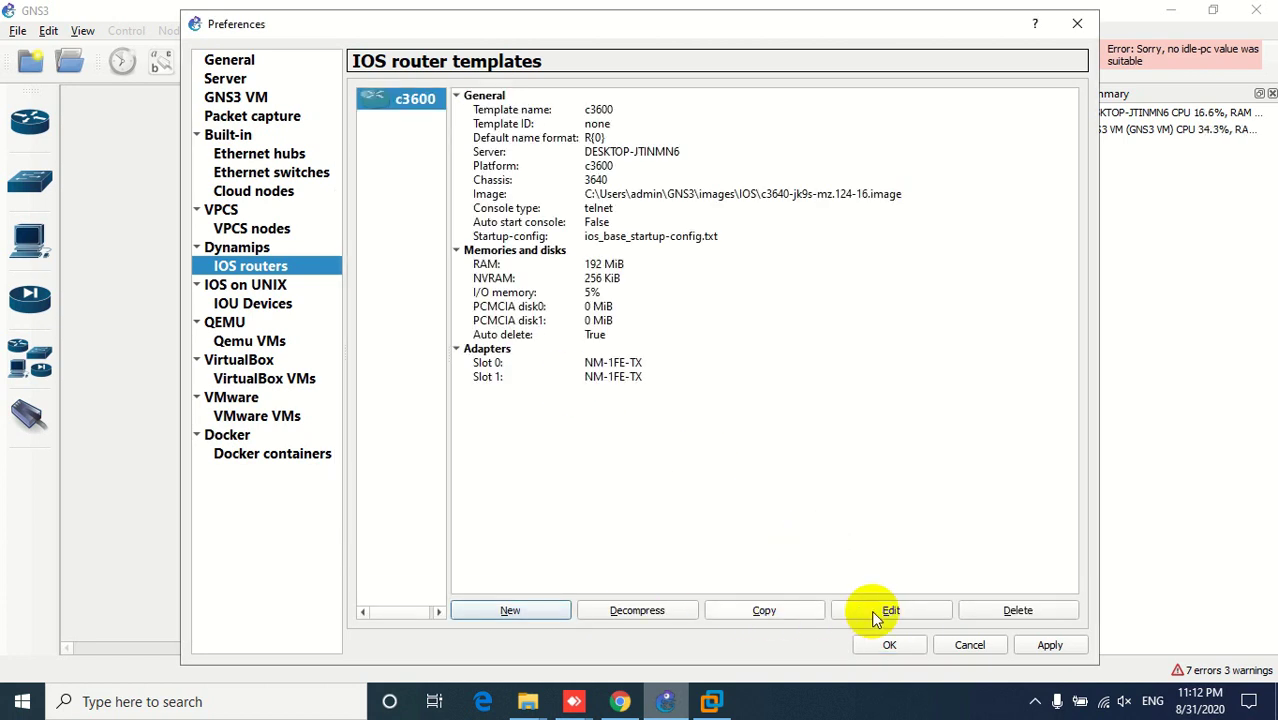
- Change the c3600 template's symbol to the Affinity-square-blue router from the symbols library, filtering by "ro"
click(858, 607)
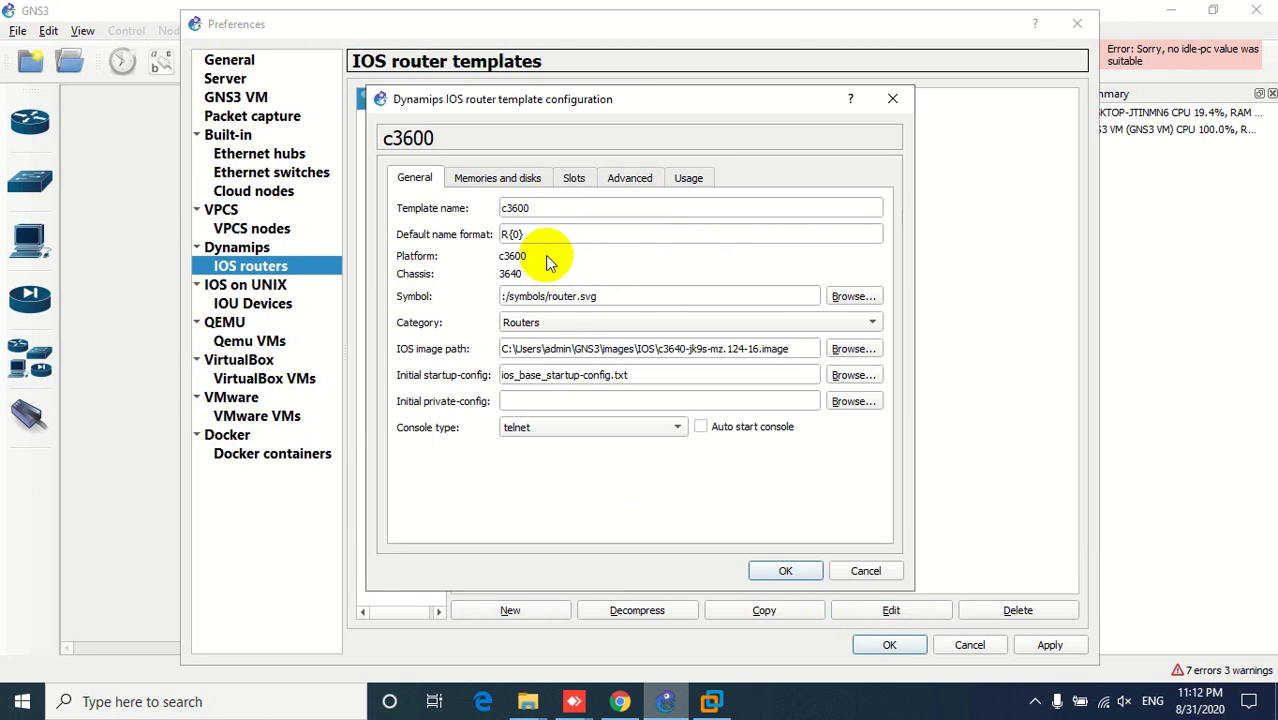
click(845, 297)
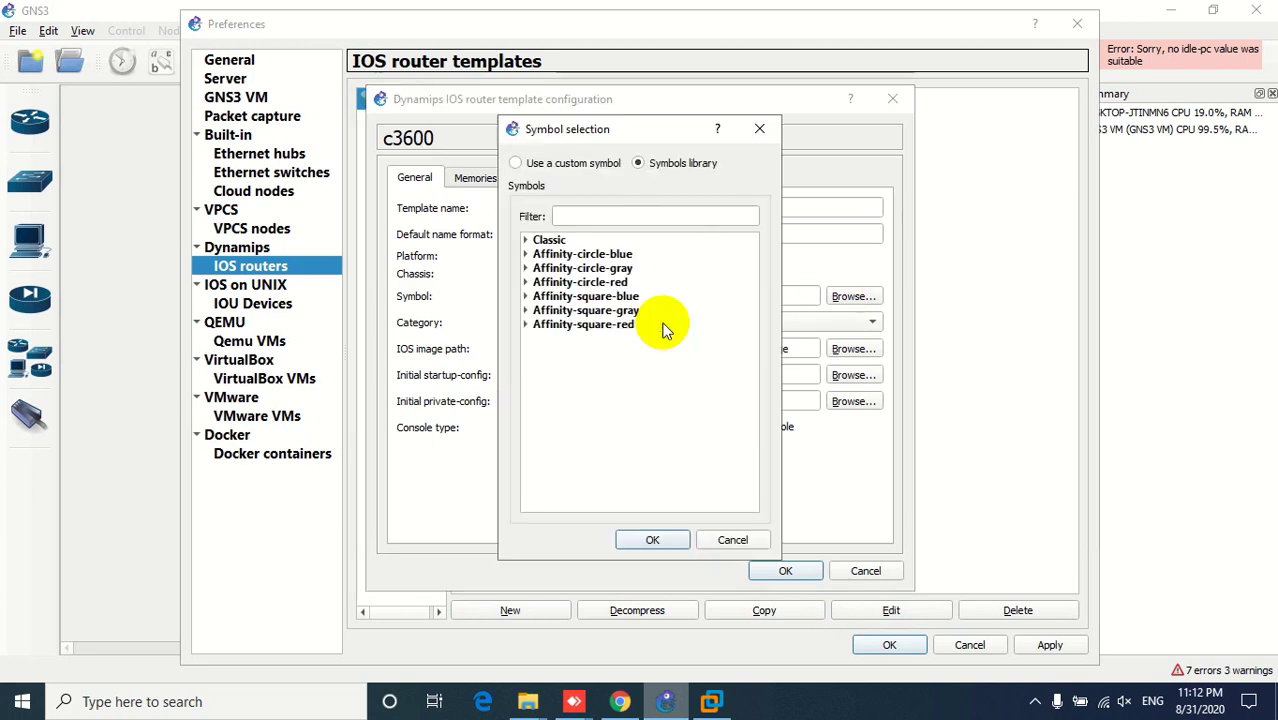
click(526, 311)
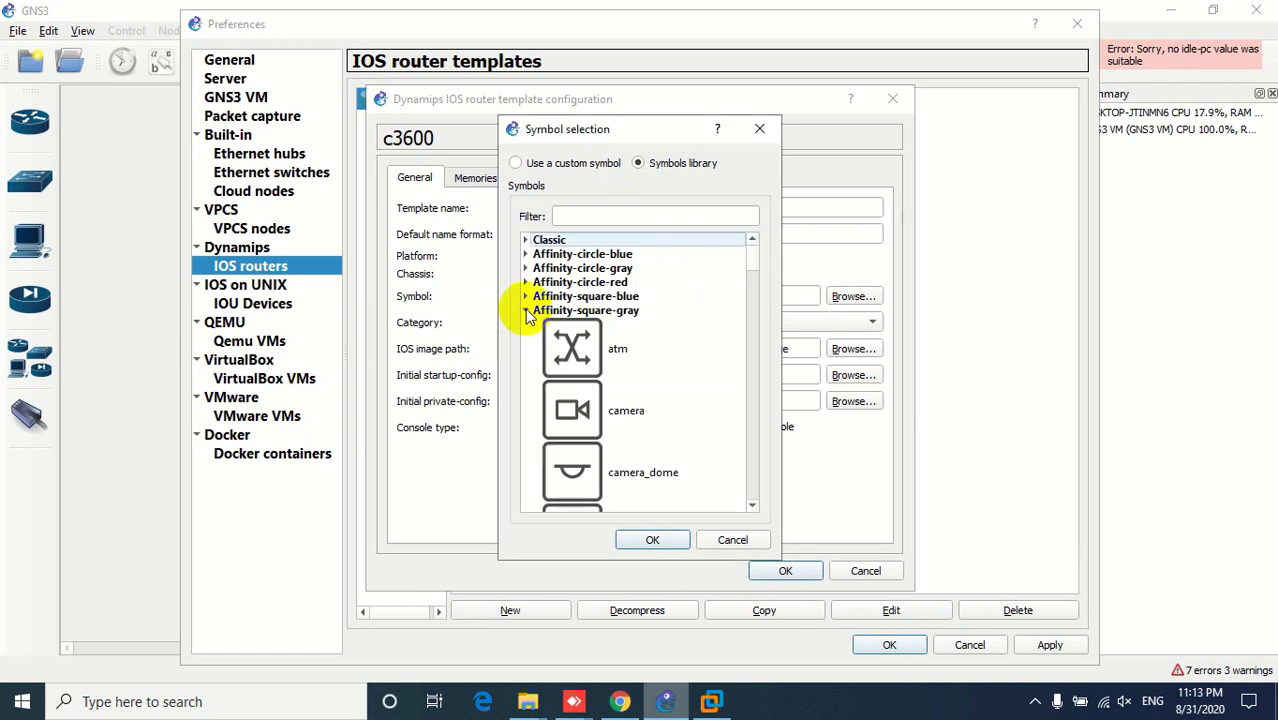
click(525, 310)
click(526, 297)
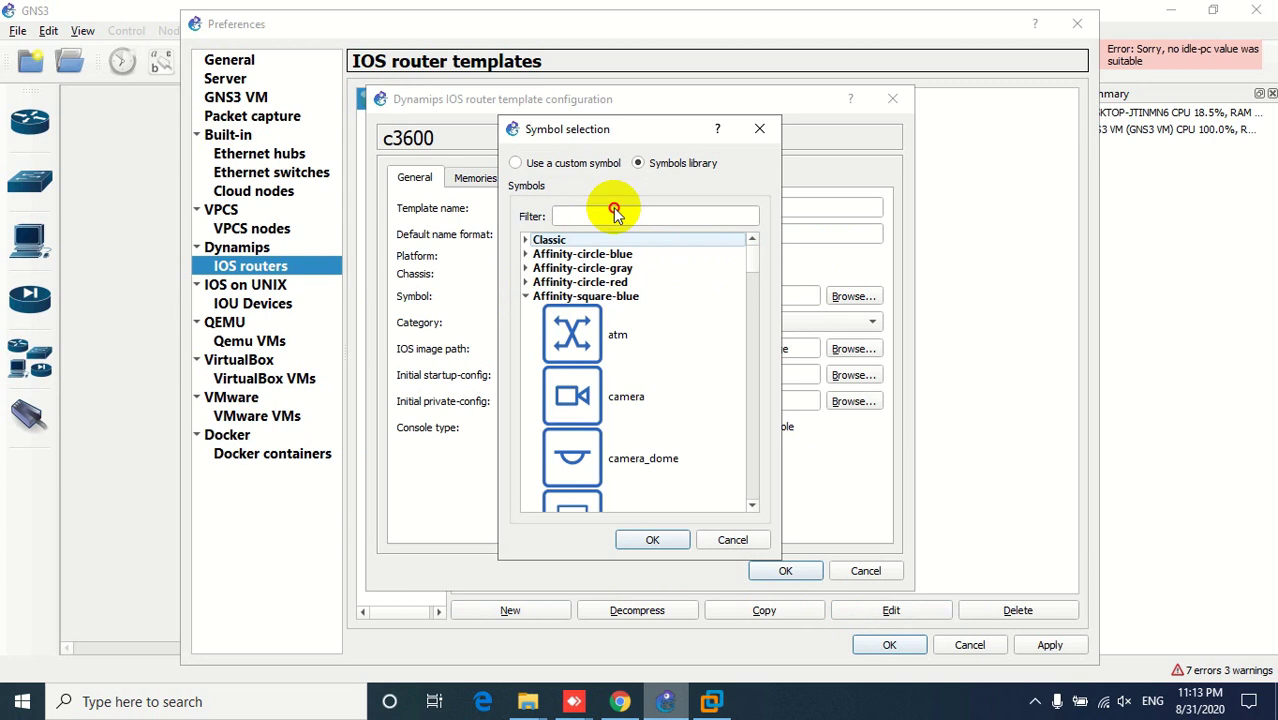
click(614, 213)
text(ro)
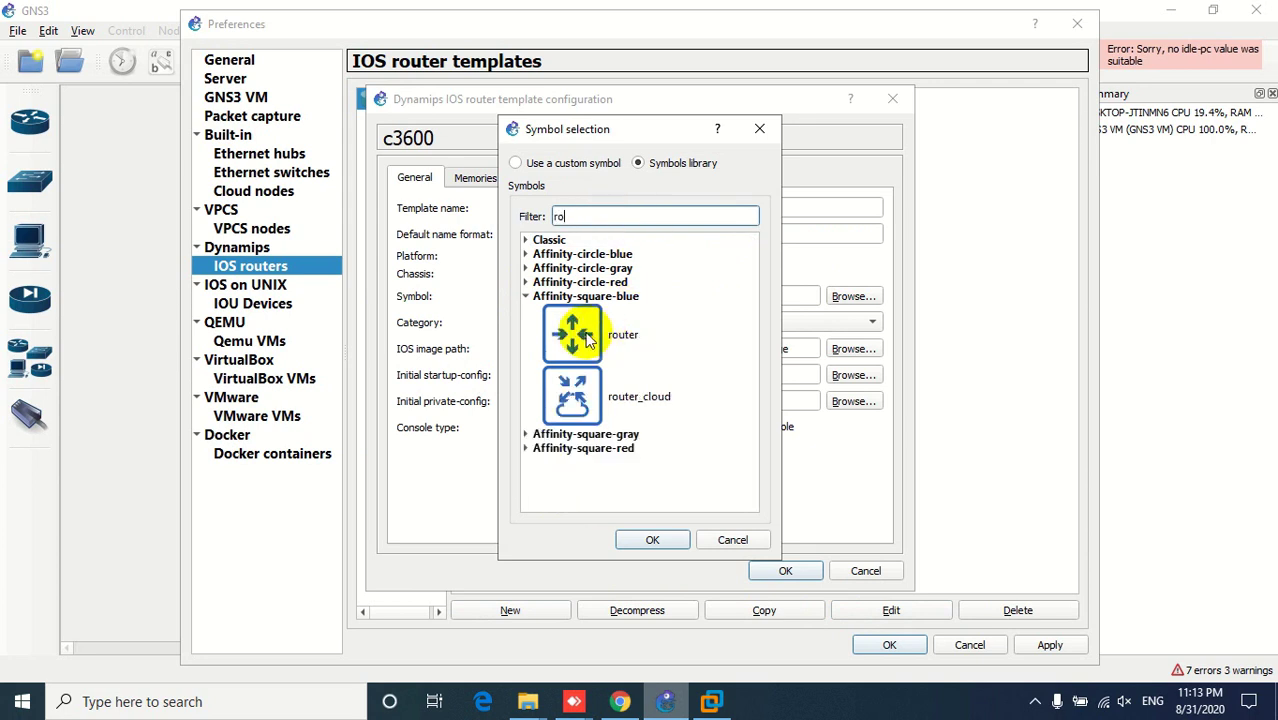
click(565, 333)
click(645, 541)
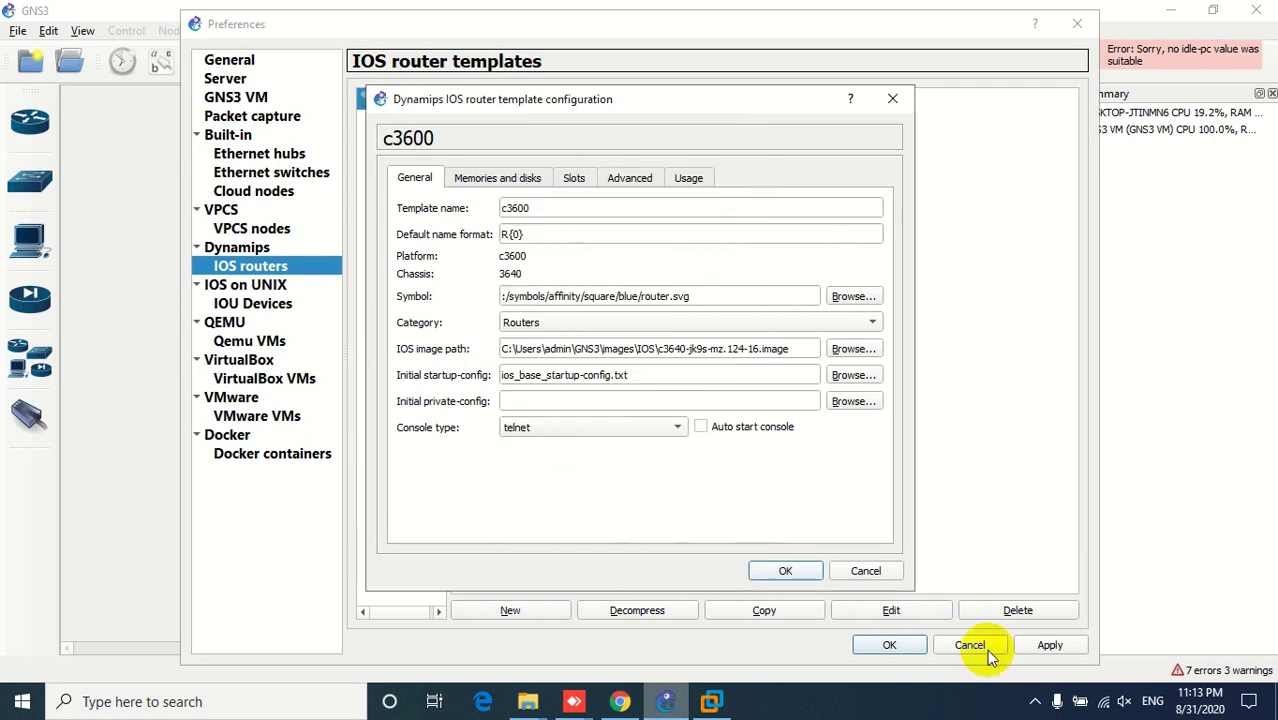
key(Return)
- Start another local IOS router template with the new image c3725-adventerprisek9-mz.124-15.T5.bin and decompress it
click(512, 610)
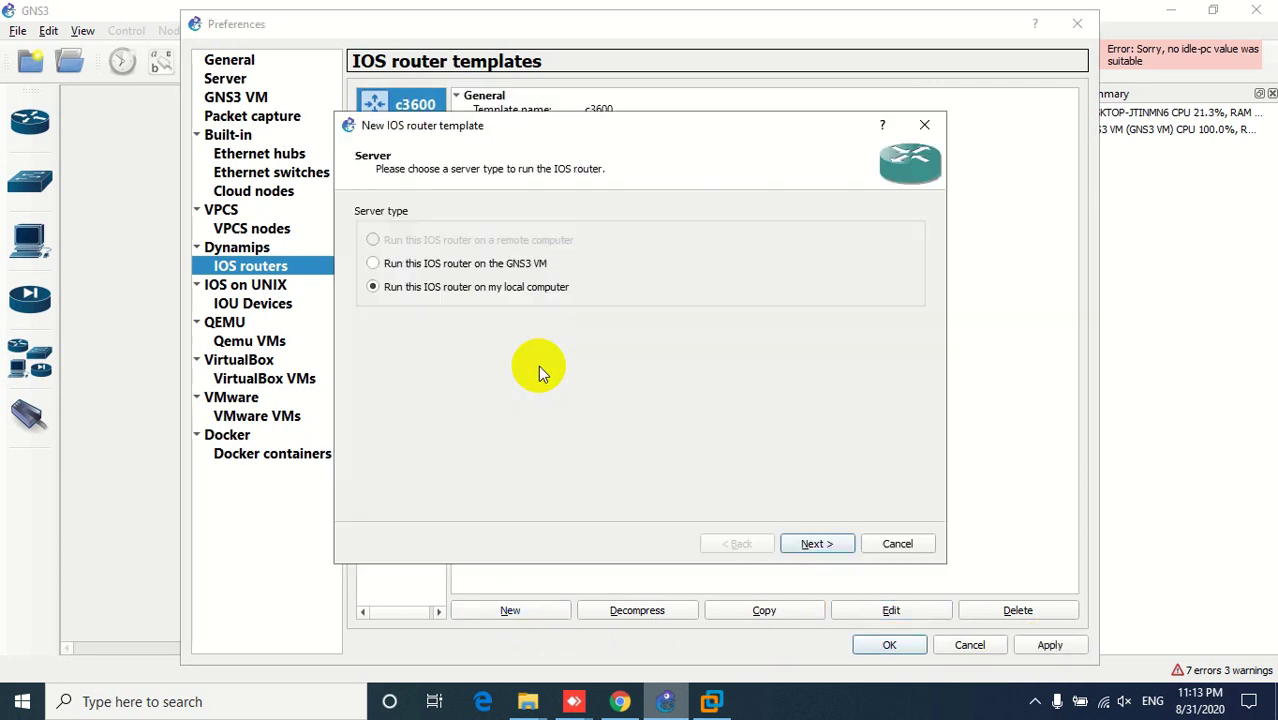
click(815, 543)
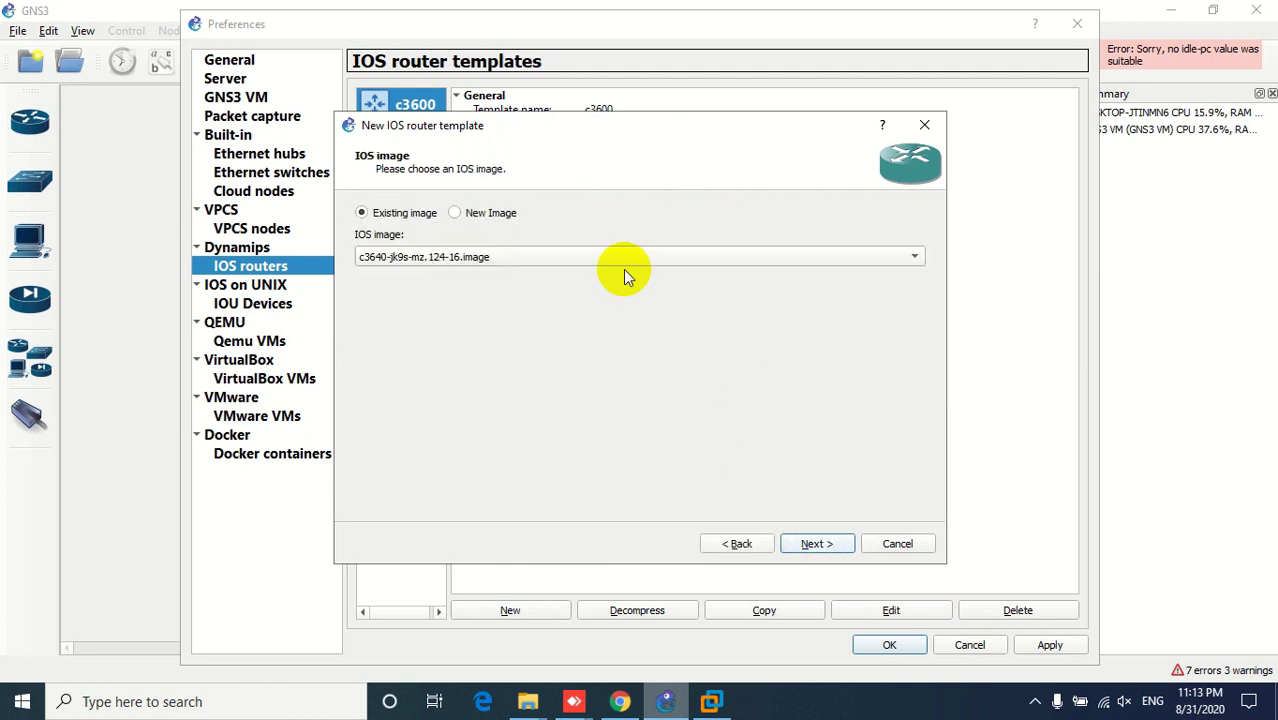
click(491, 213)
click(886, 257)
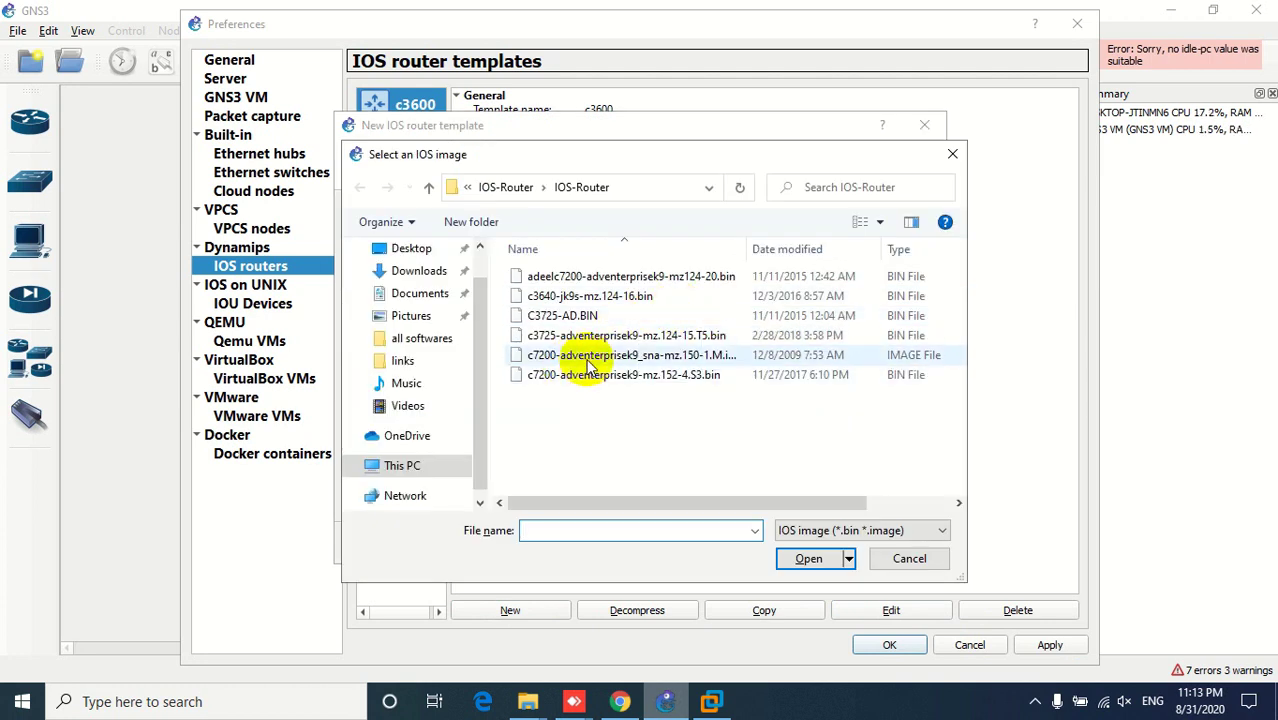
double_click(586, 336)
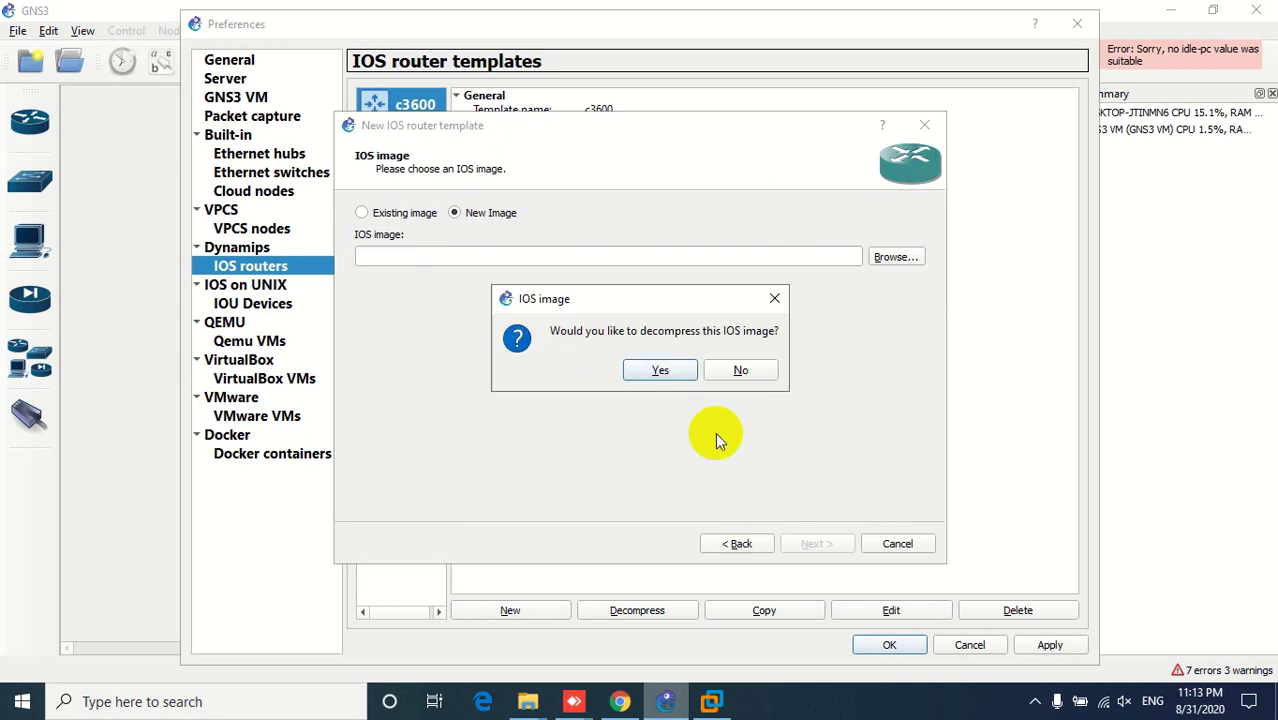
click(659, 371)
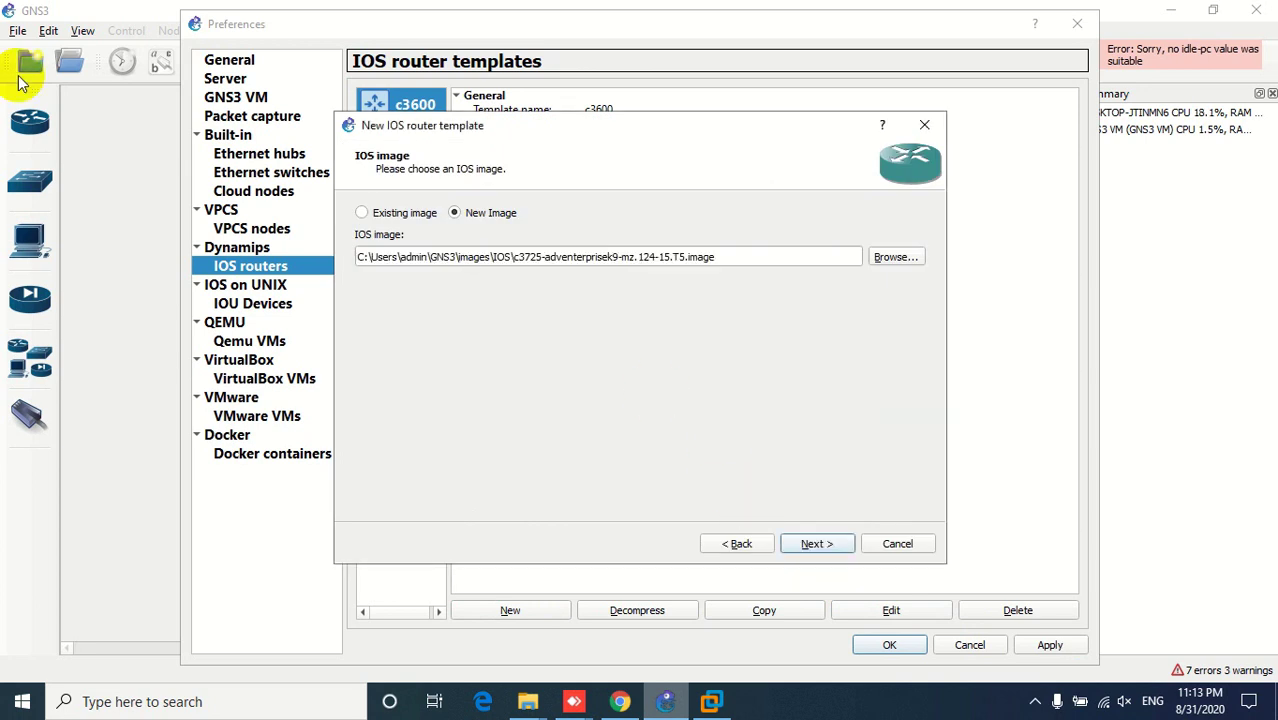
- Keep the c3725 template's default name, platform and 128 MiB RAM, assign NM-1FE-TX to slot 1, and leave the WIC modules empty
click(822, 545)
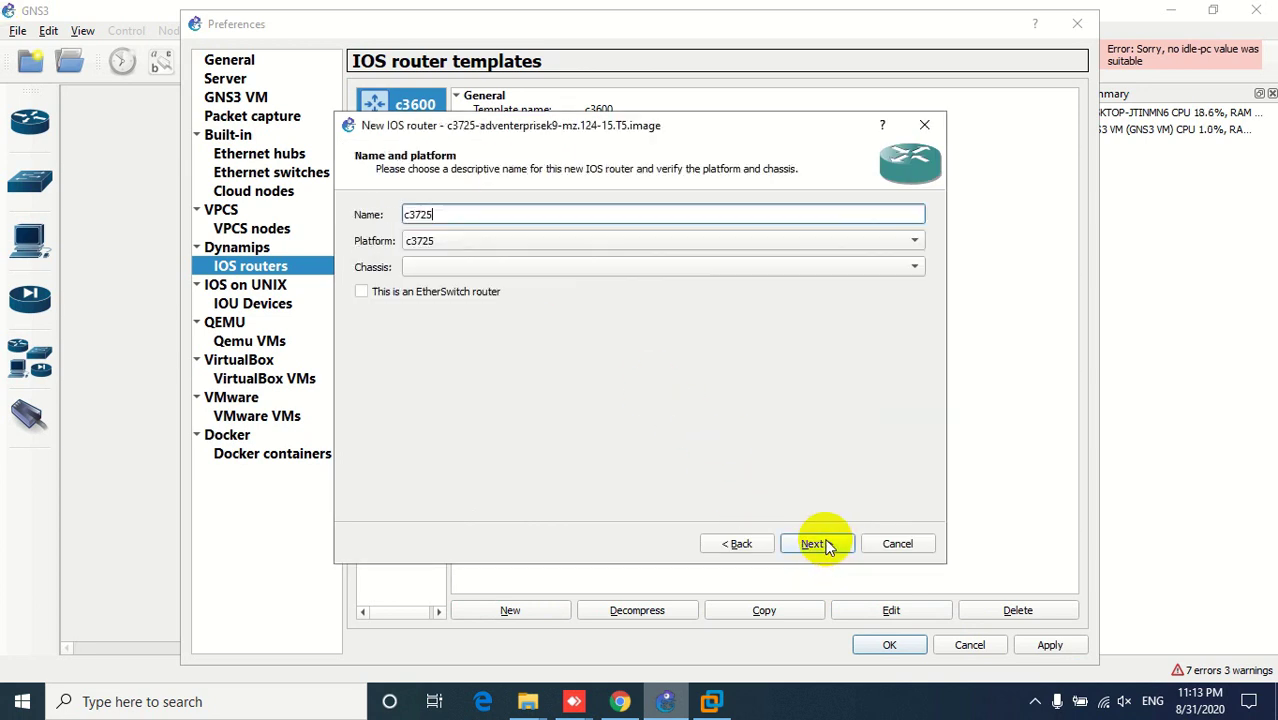
click(822, 544)
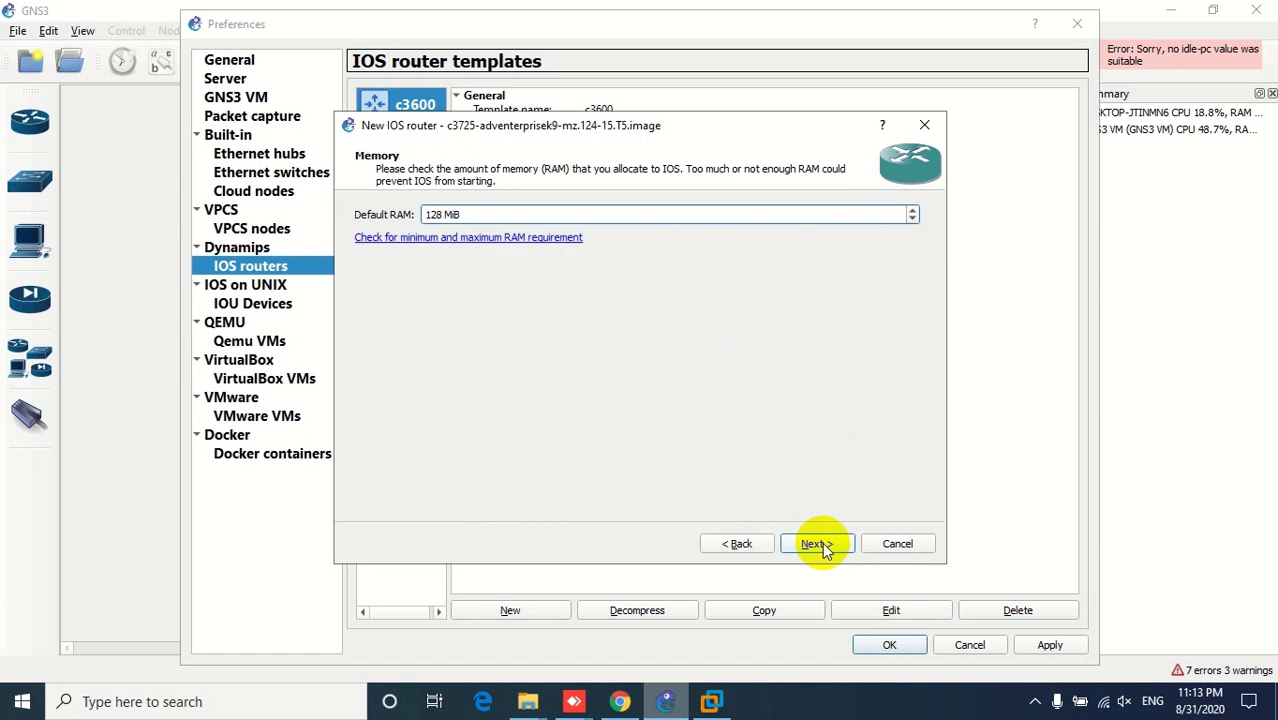
click(822, 544)
click(452, 241)
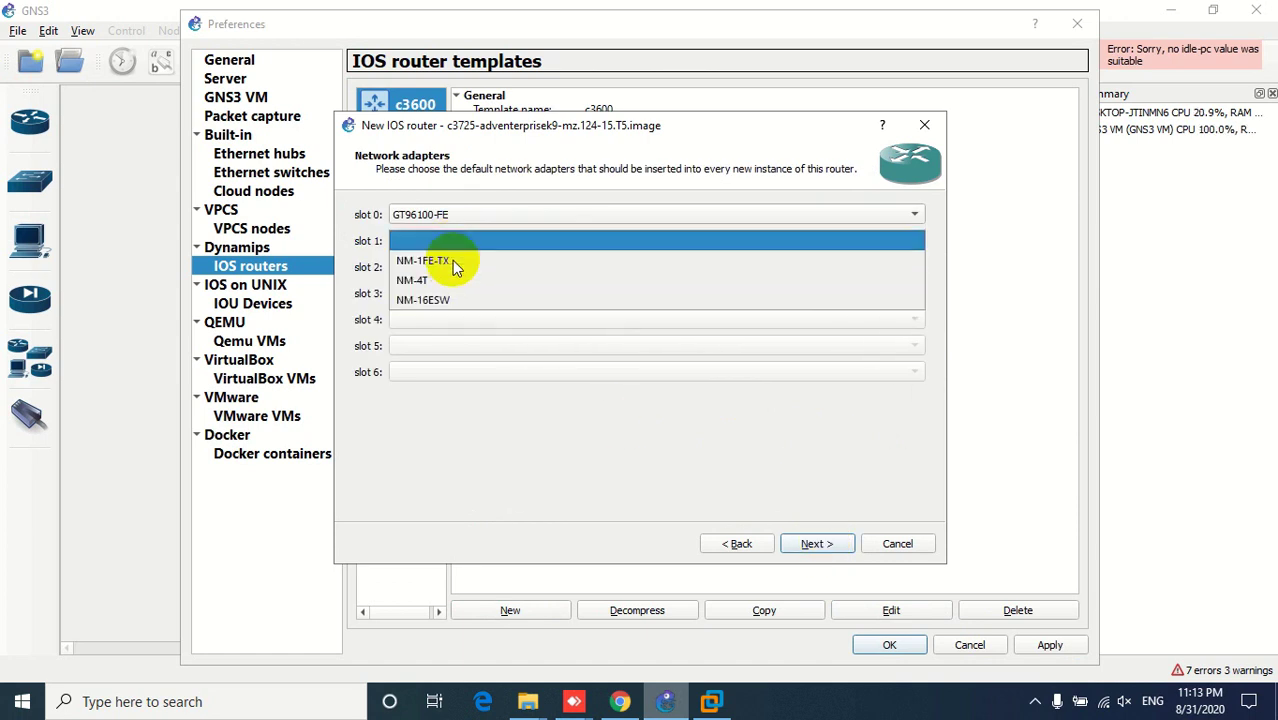
click(460, 266)
click(810, 545)
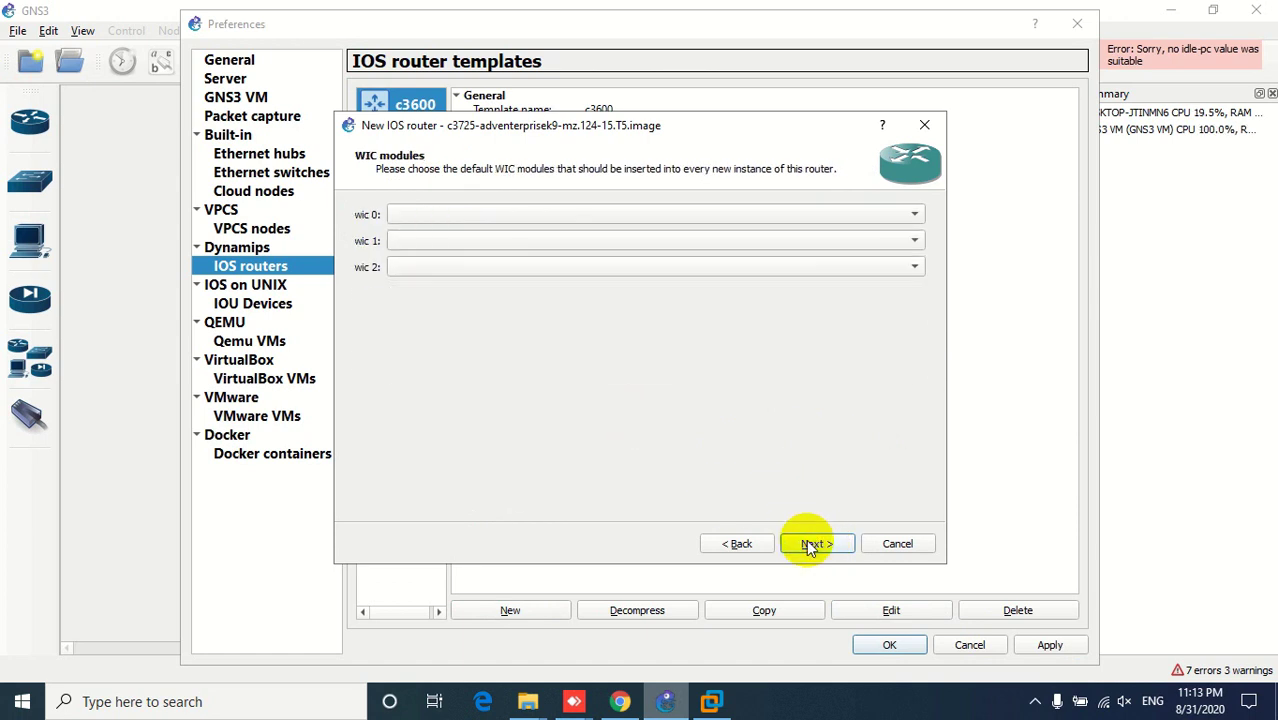
click(810, 545)
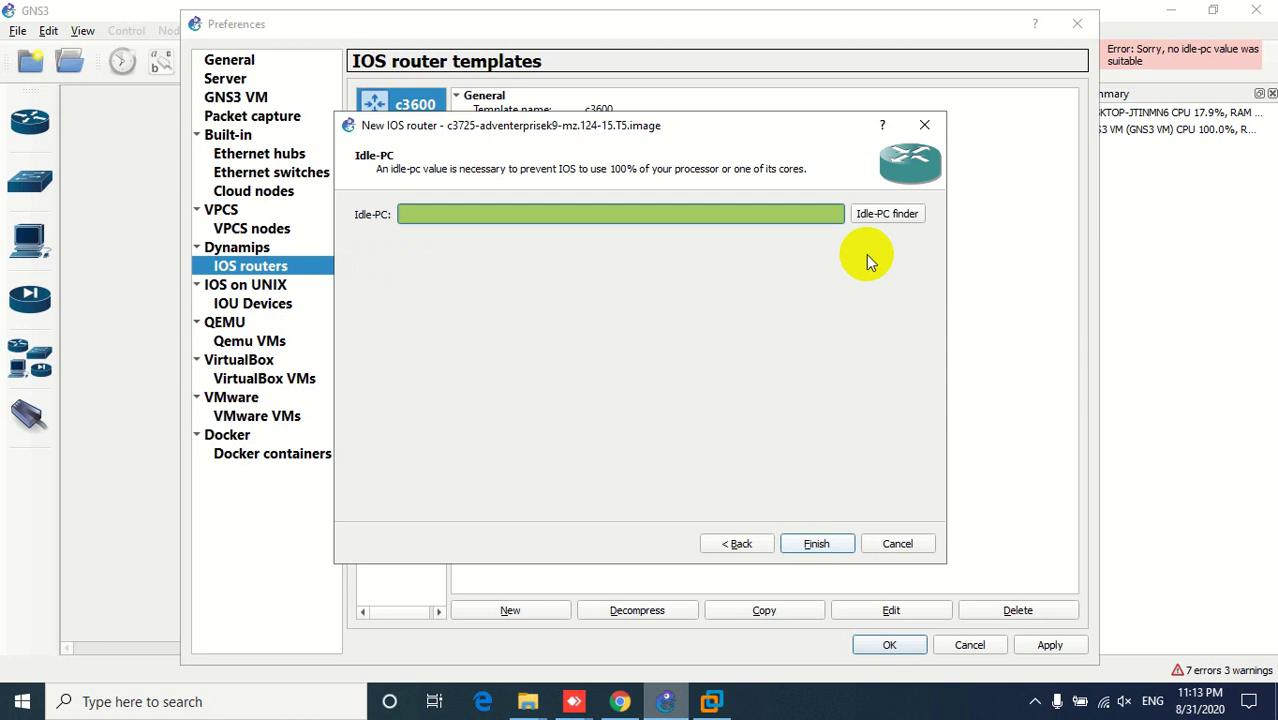
- Run the Idle-PC finder for the c3725 image, dismiss its message, and finish the c3725 template
click(887, 214)
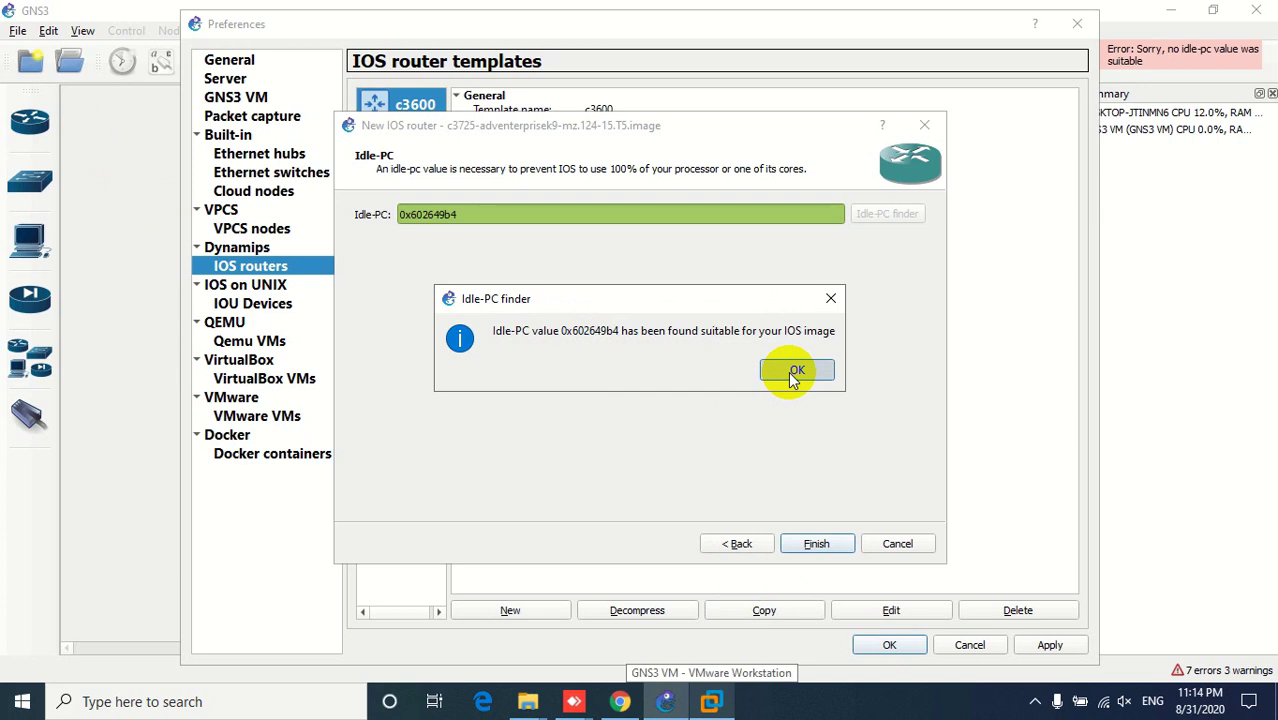
click(788, 371)
click(815, 545)
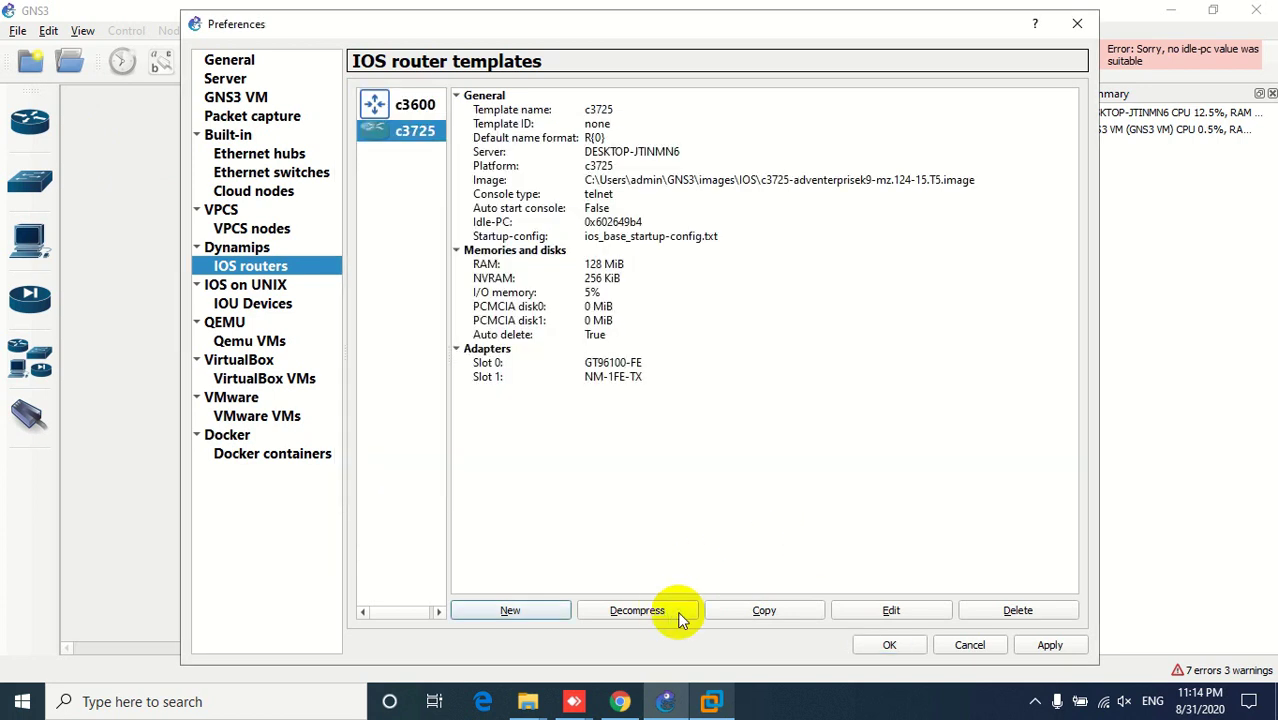
- Change the c3725 template's symbol to the Affinity-square-blue router from the symbols library, filtering by "ro"
click(853, 612)
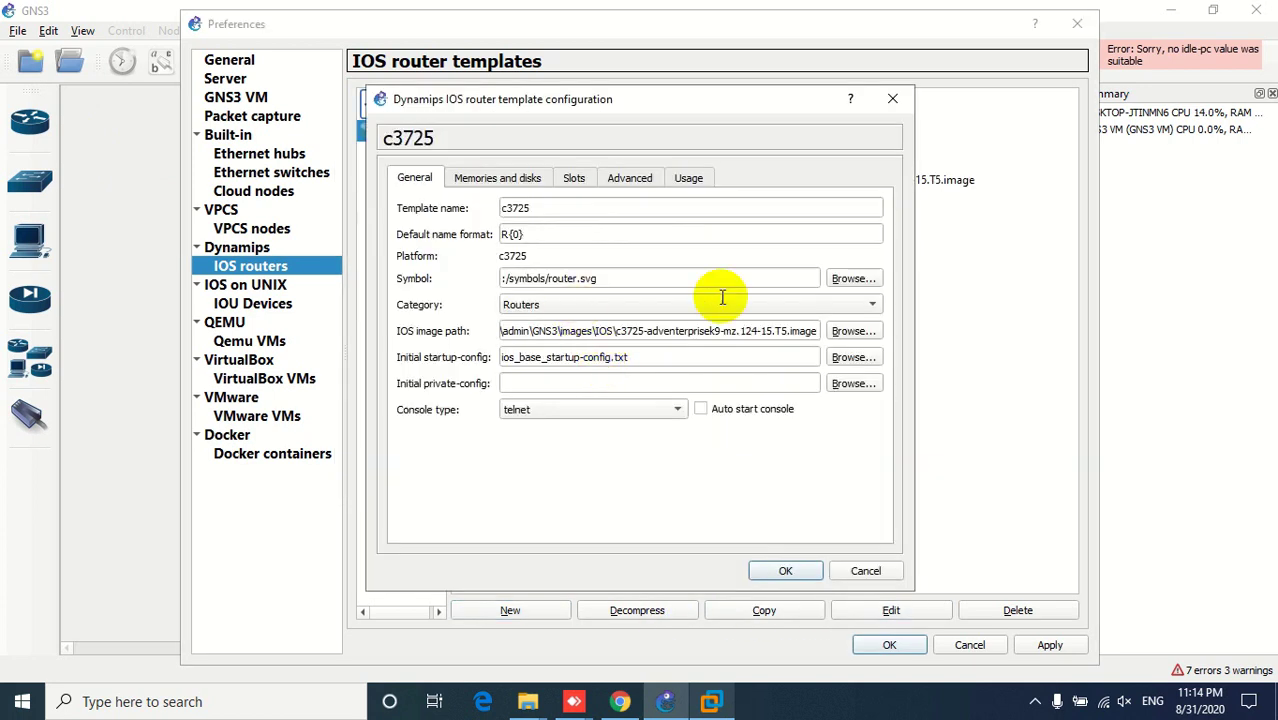
click(855, 280)
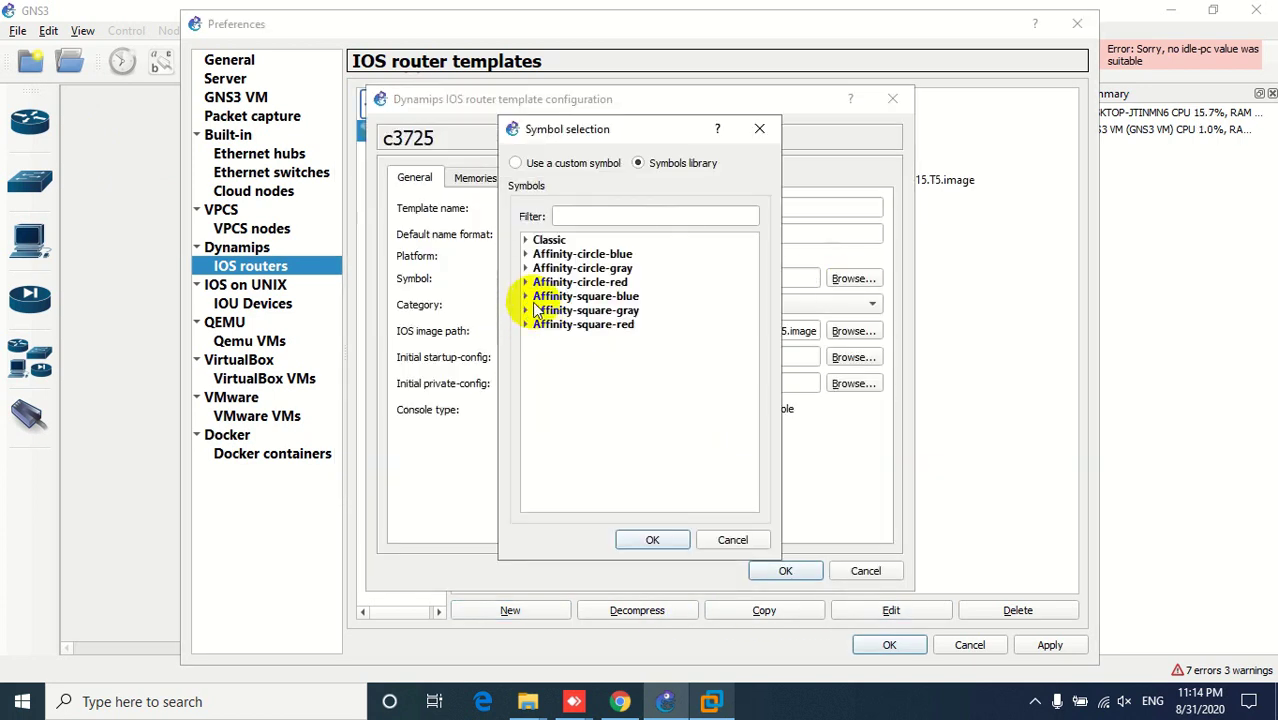
click(525, 298)
click(603, 217)
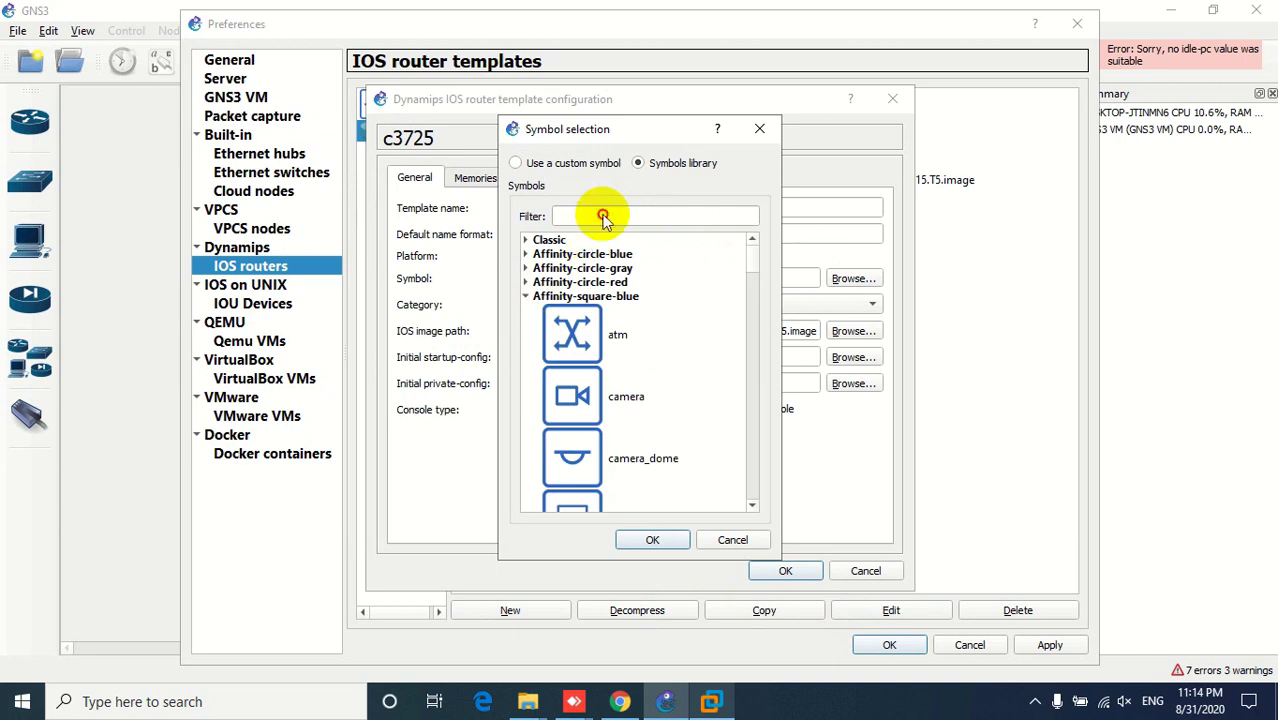
text(ro)
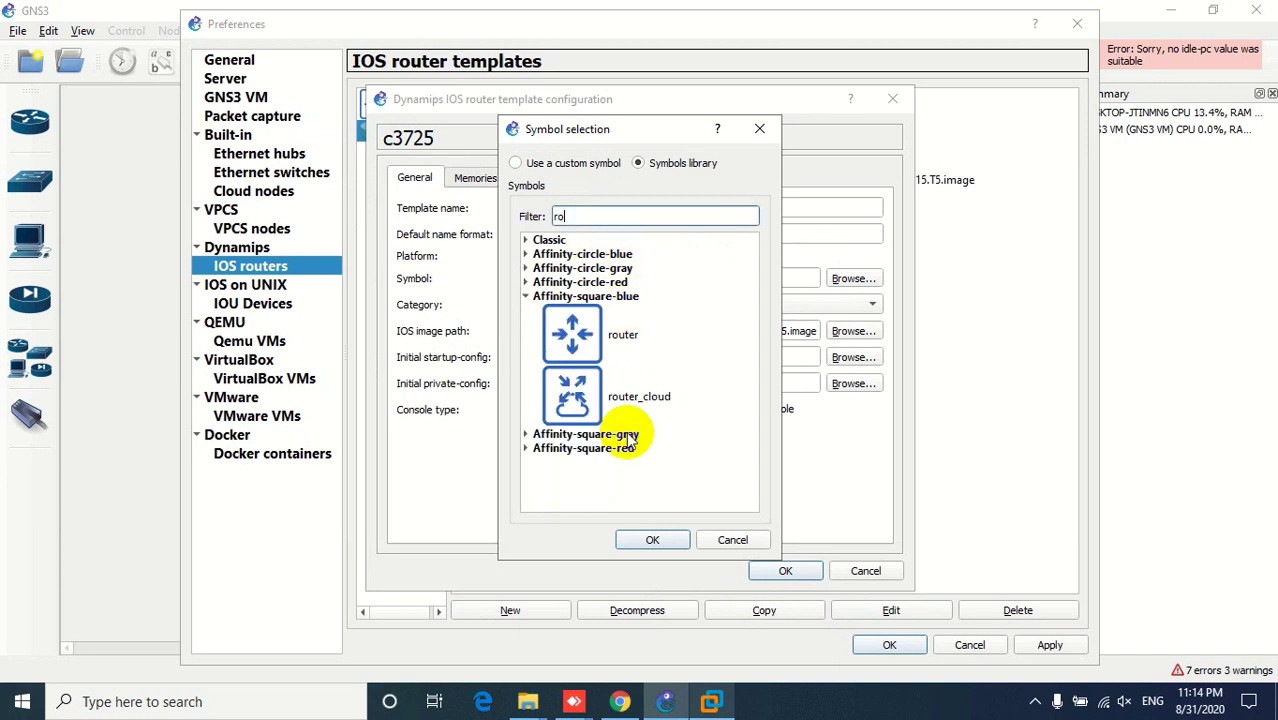
click(572, 335)
click(648, 545)
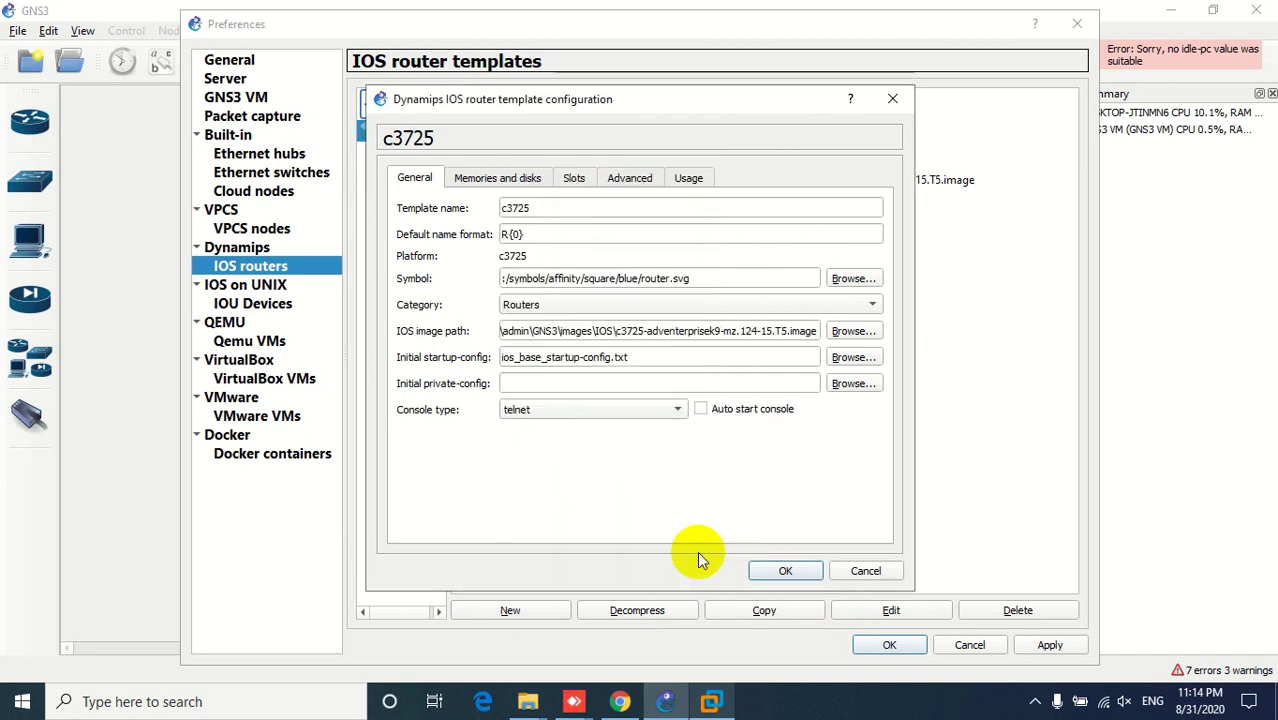
key(Return)
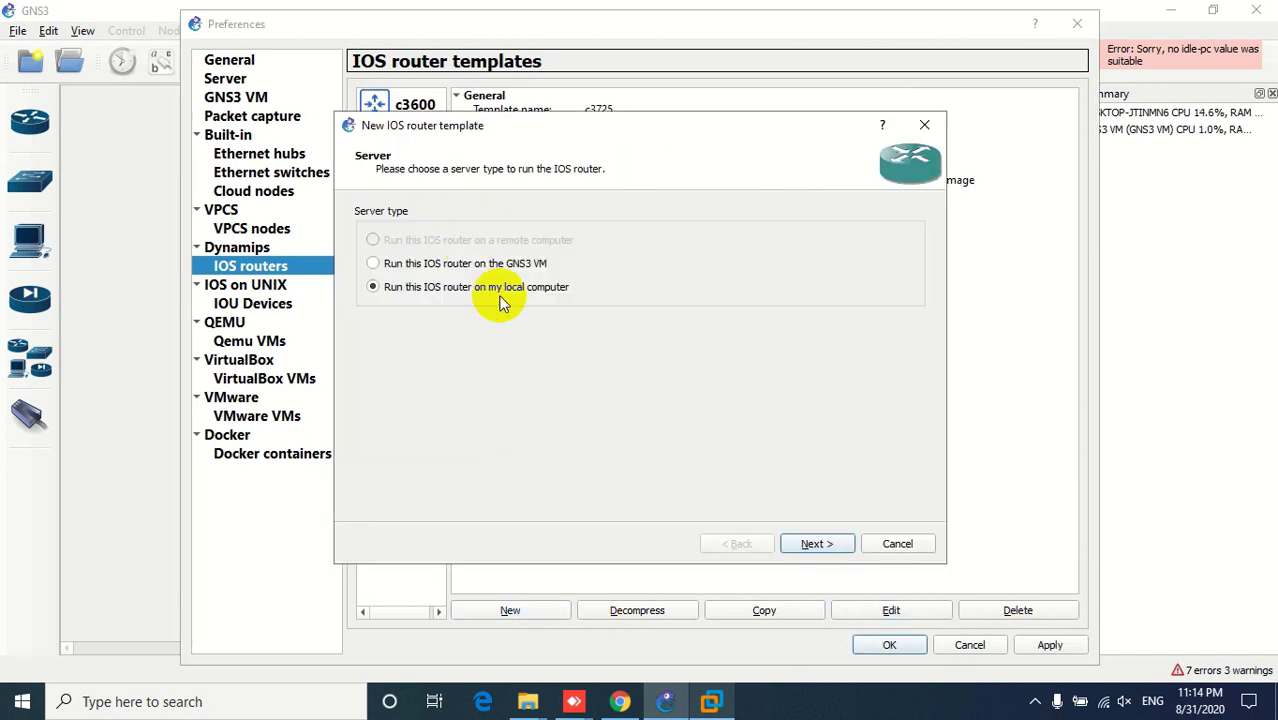
- Start another local IOS router template with the new image c7200-adventerprisek9-mz.152-4.S3.bin and decompress it
click(795, 546)
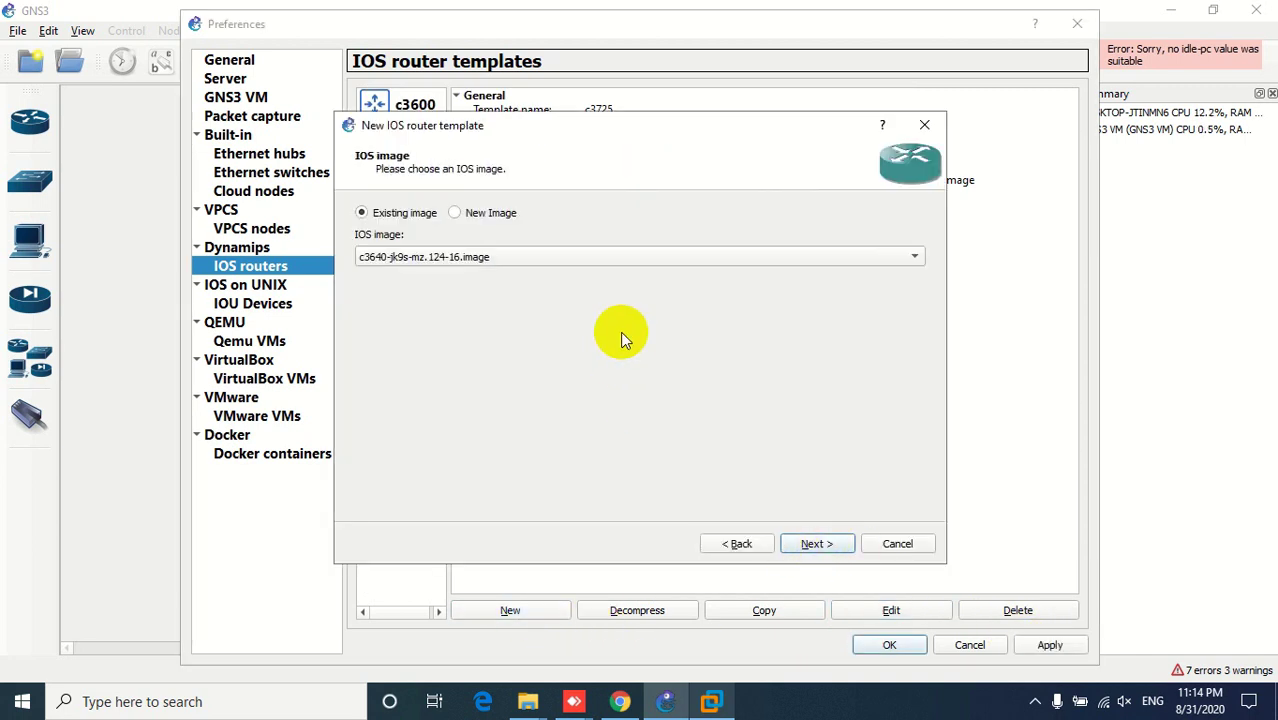
click(489, 212)
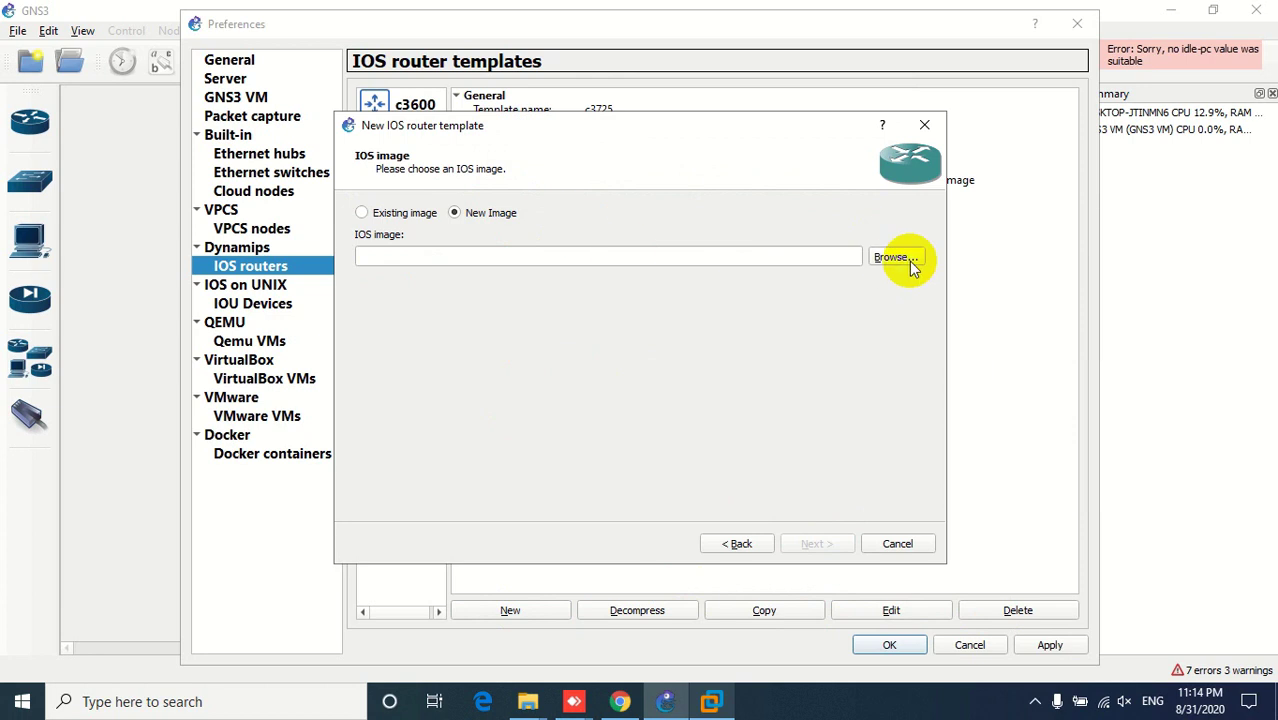
click(895, 257)
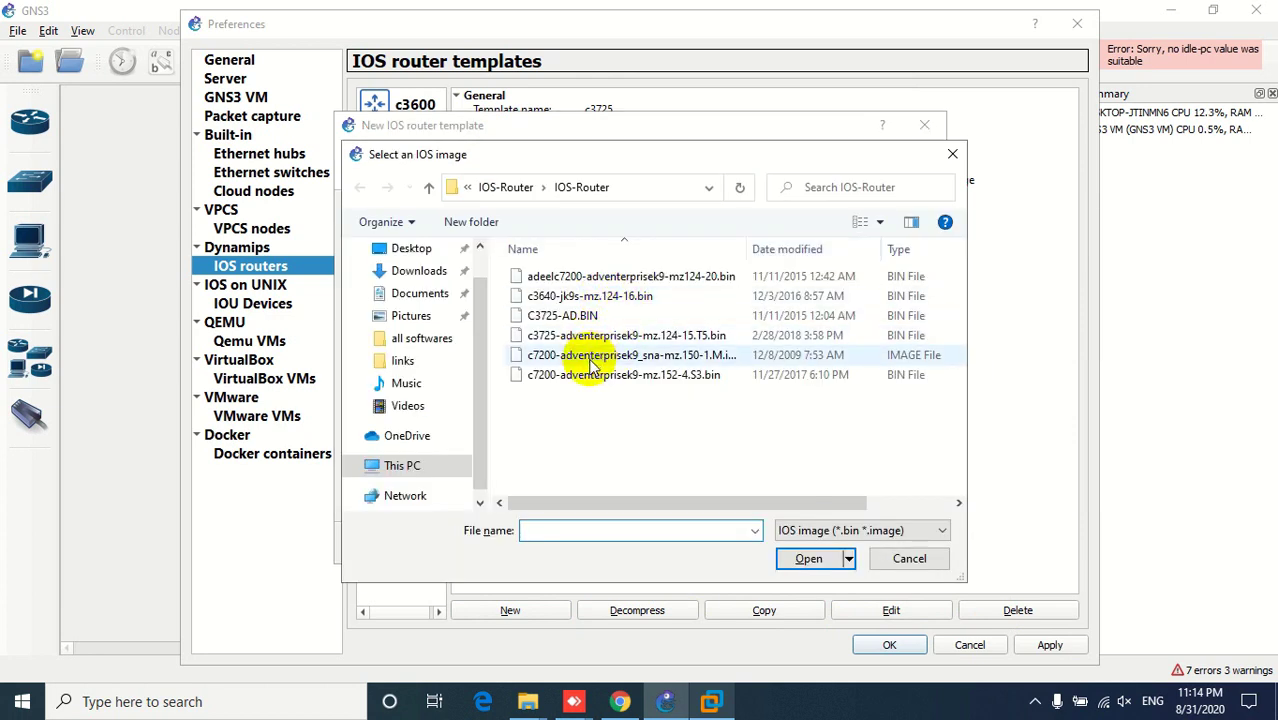
double_click(513, 375)
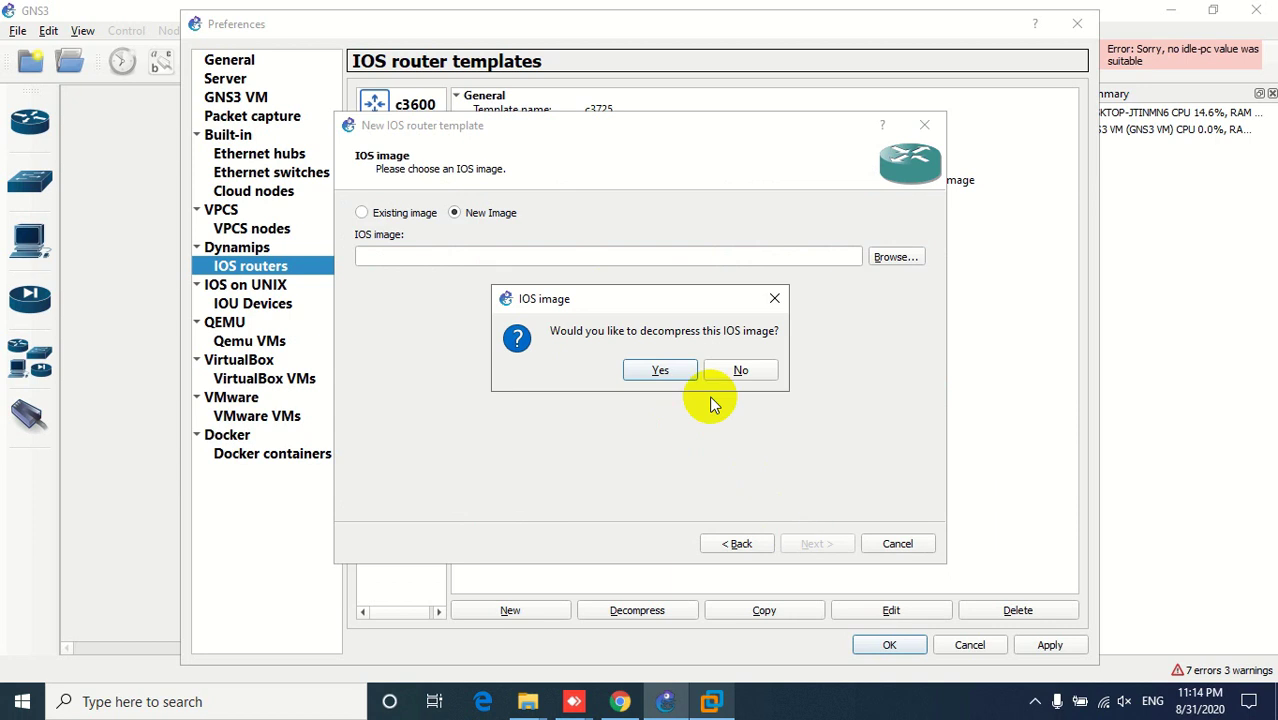
click(658, 371)
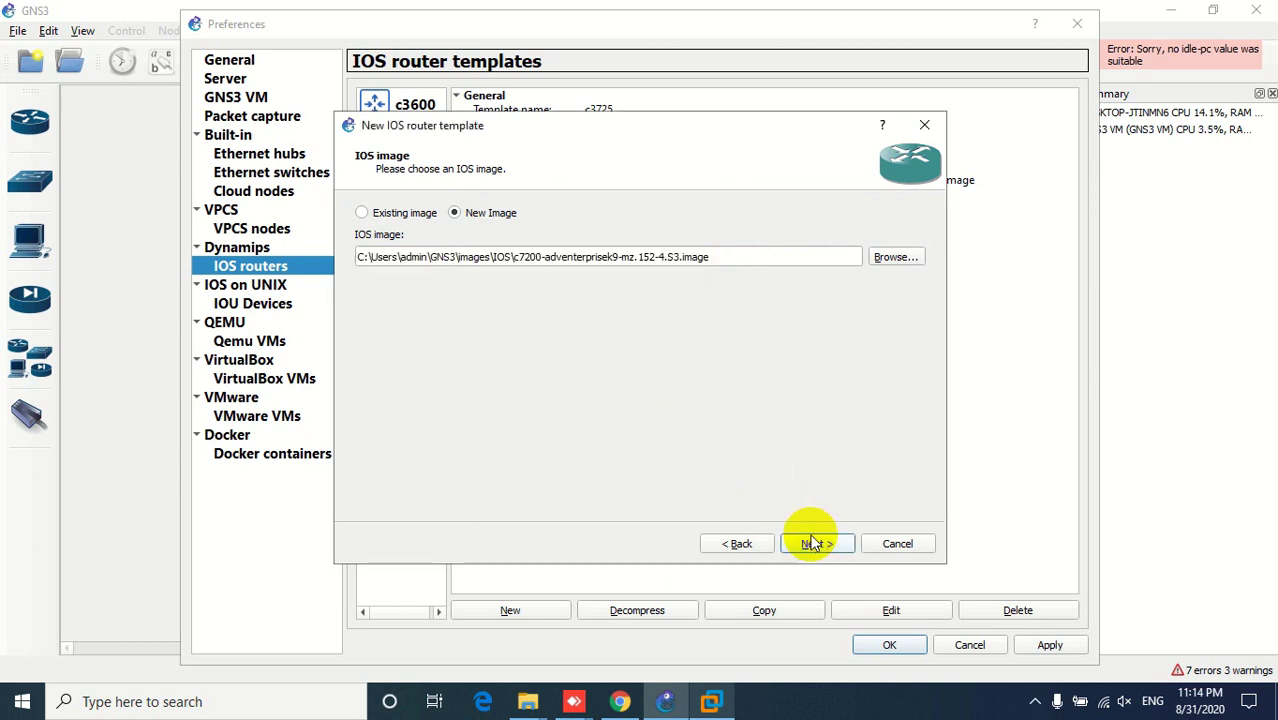
click(815, 544)
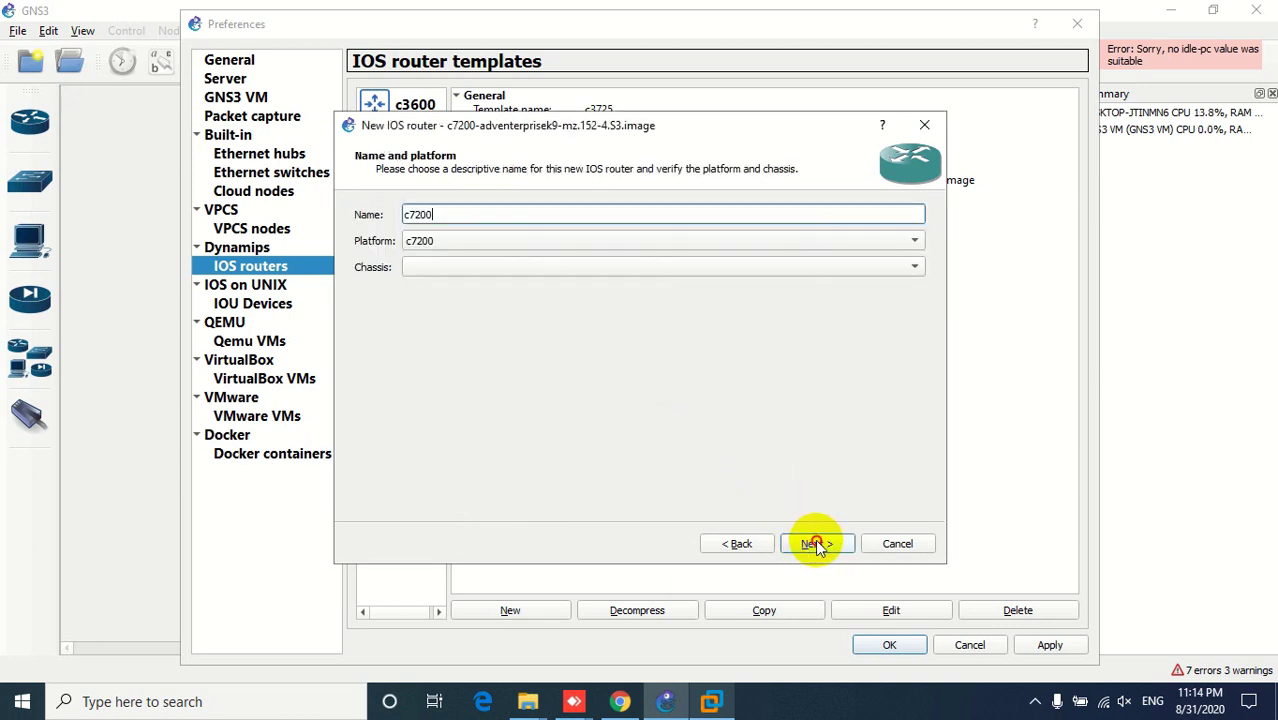
- Keep the c7200 template's default name, platform and 512 MiB RAM, assign PA-A1 to slot 1, and start the Idle-PC finder
click(815, 544)
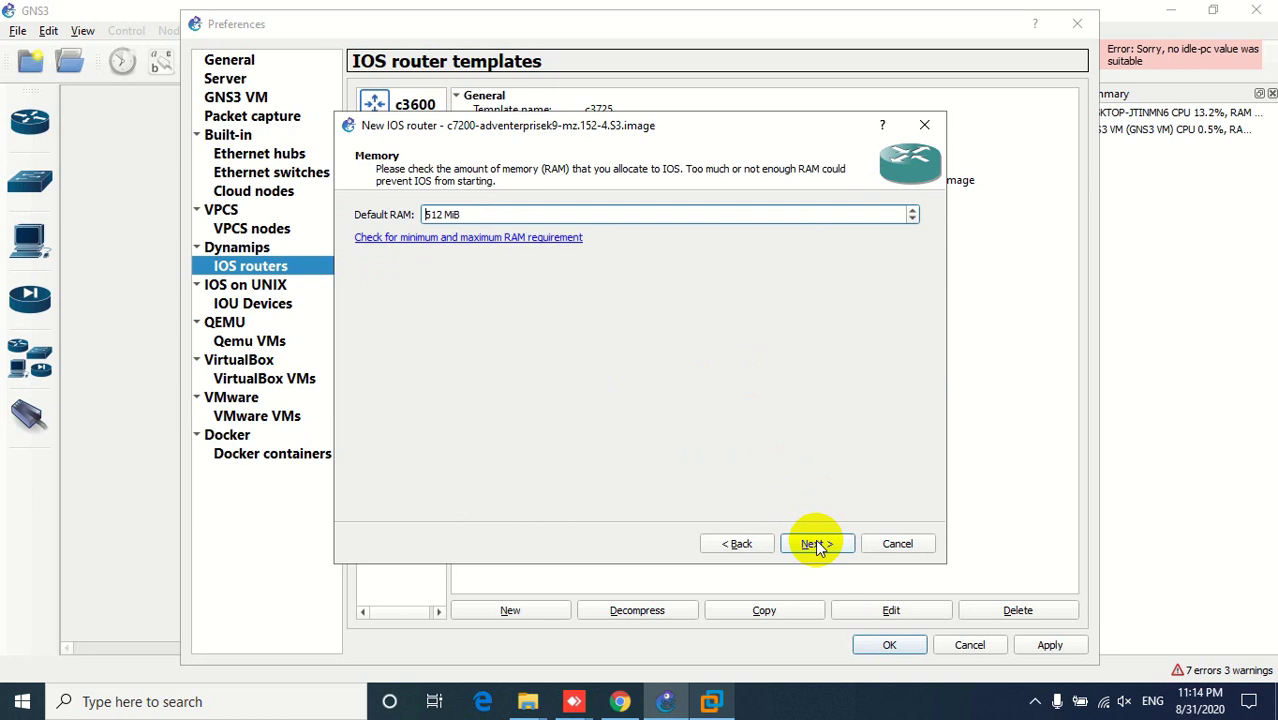
click(815, 544)
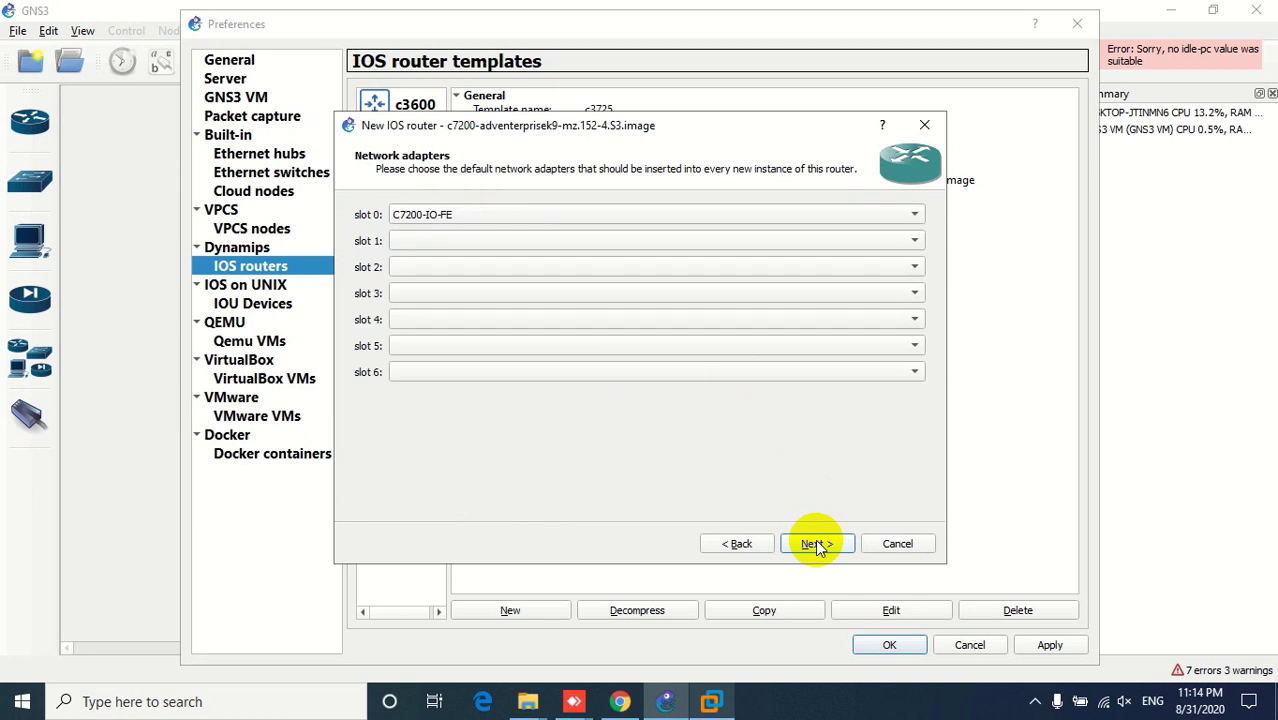
click(425, 242)
click(410, 260)
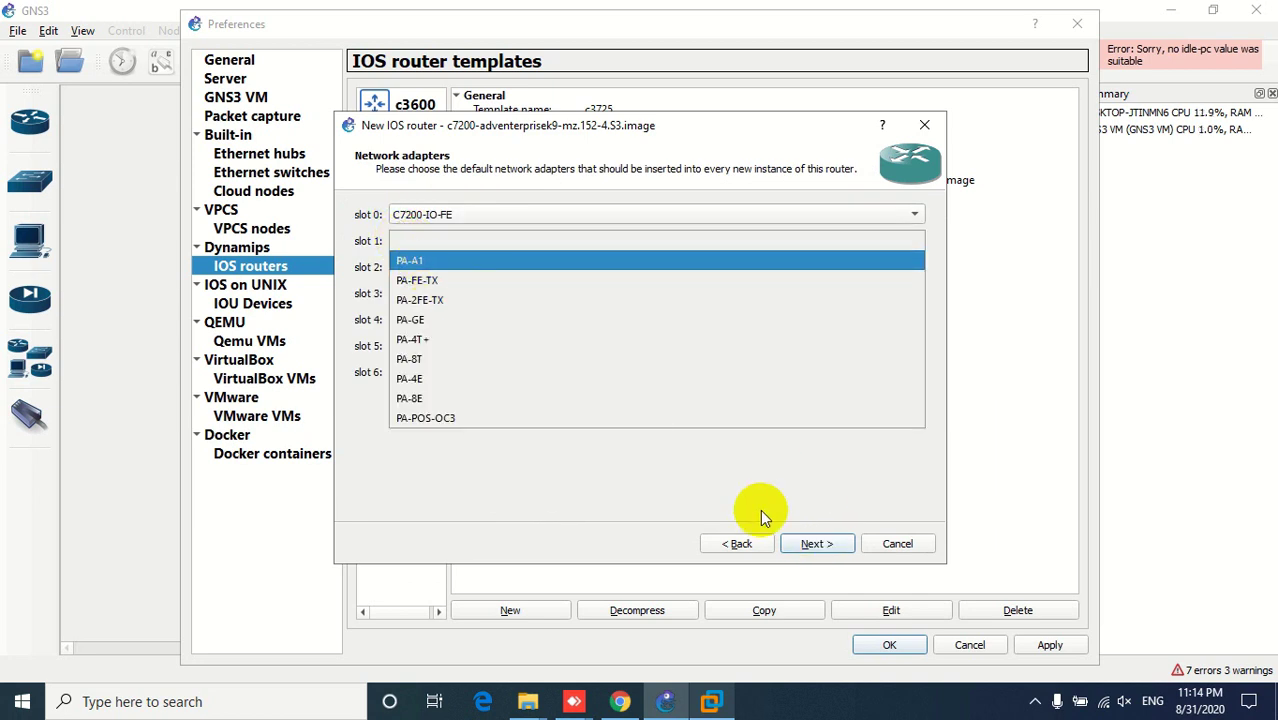
click(815, 545)
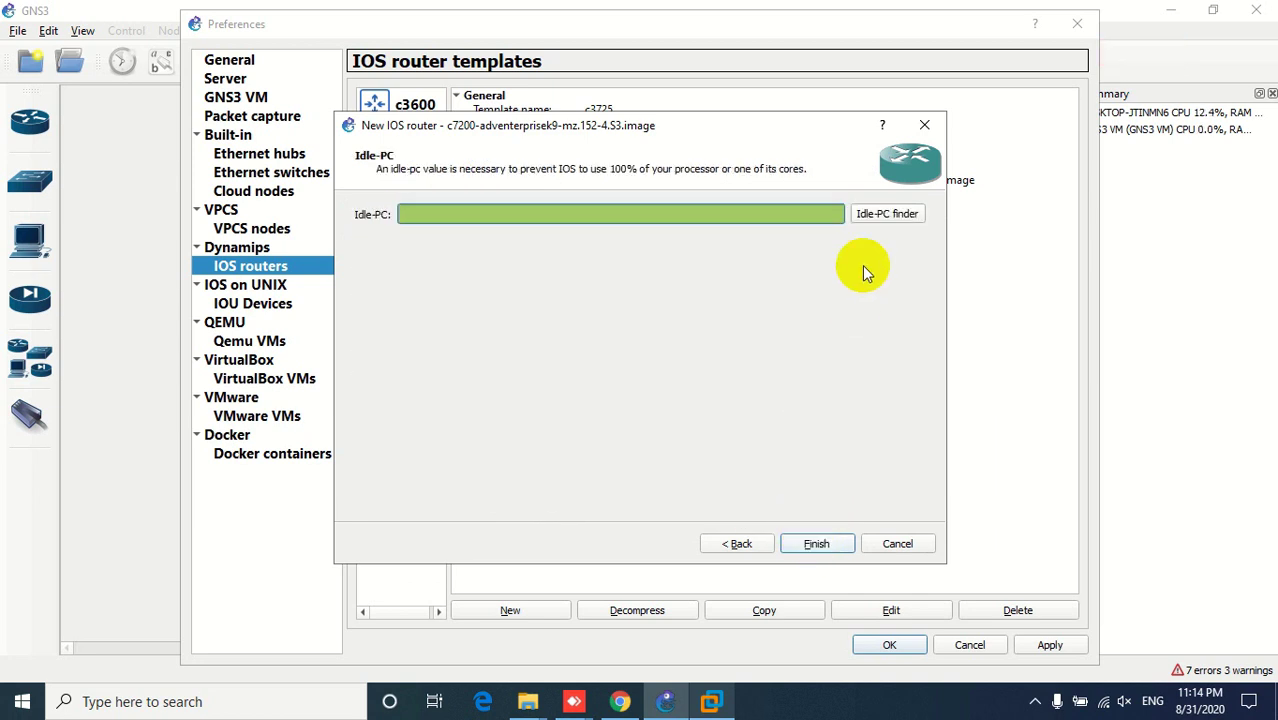
click(878, 222)
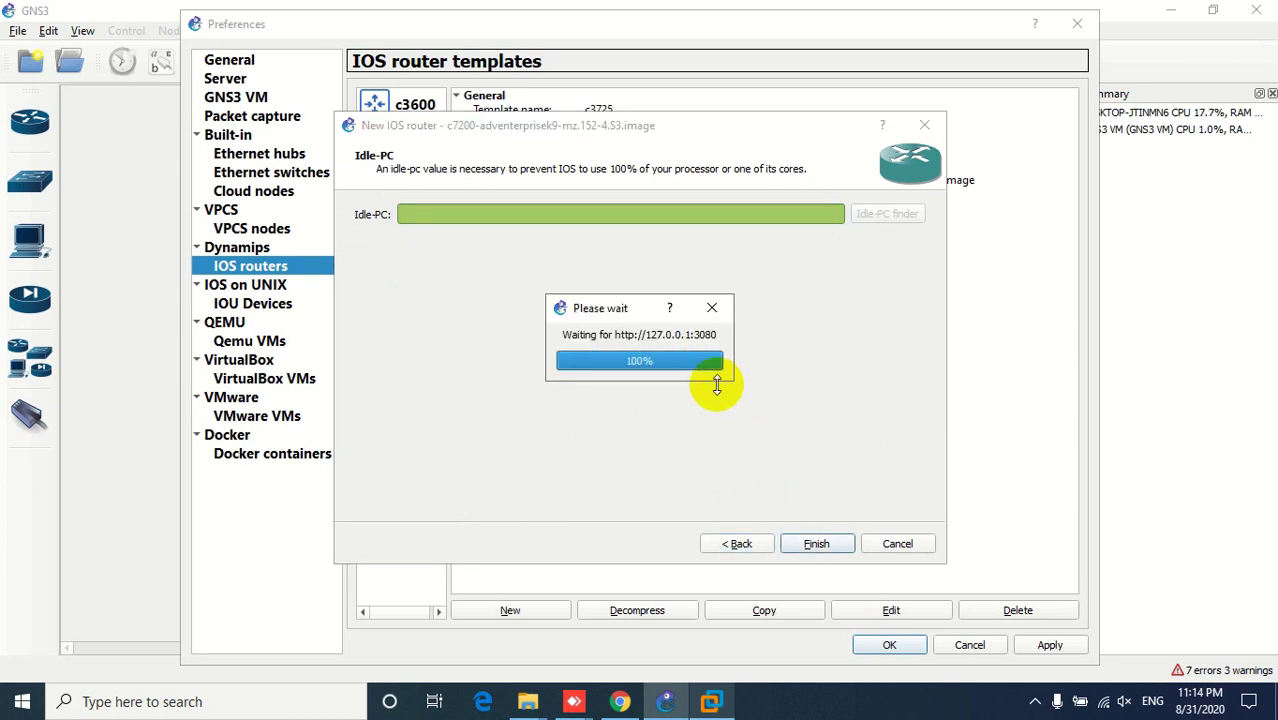
- Minimize the remote session, copy iourc.txt from the local Downloads folder, and paste it into the remote desktop's "all softwares" folder
mouse_move(828, 8)
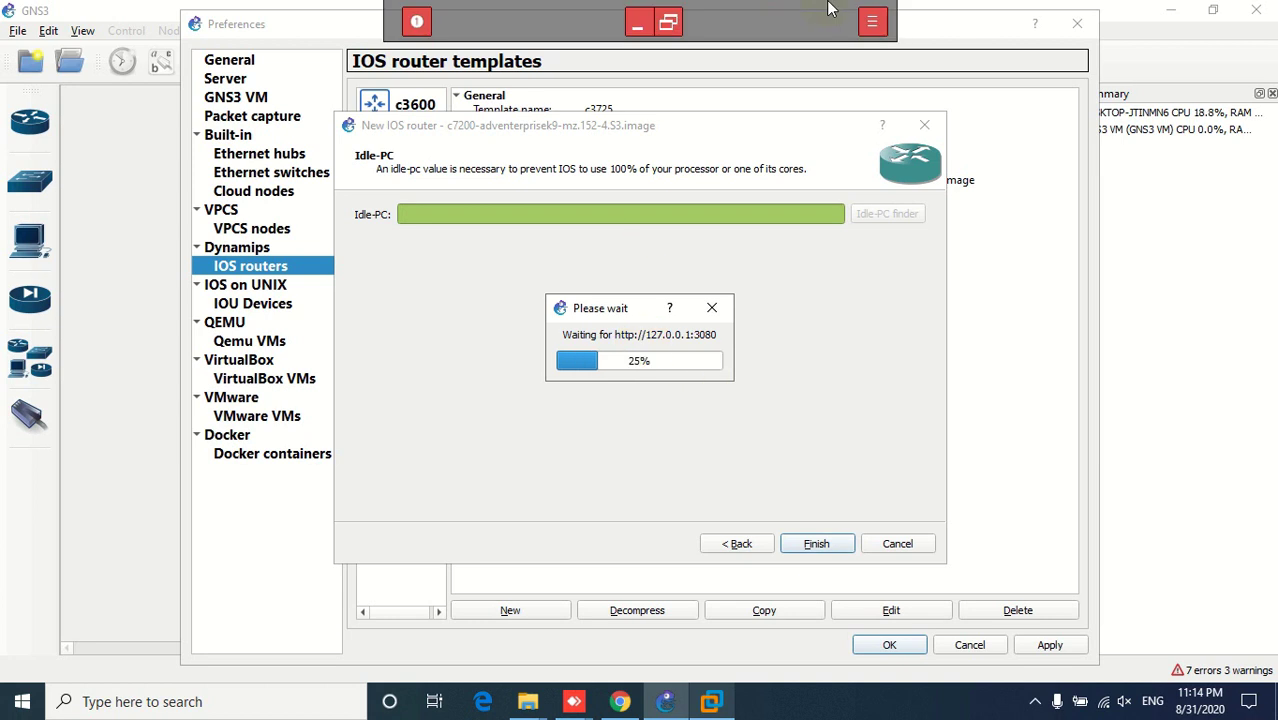
click(637, 23)
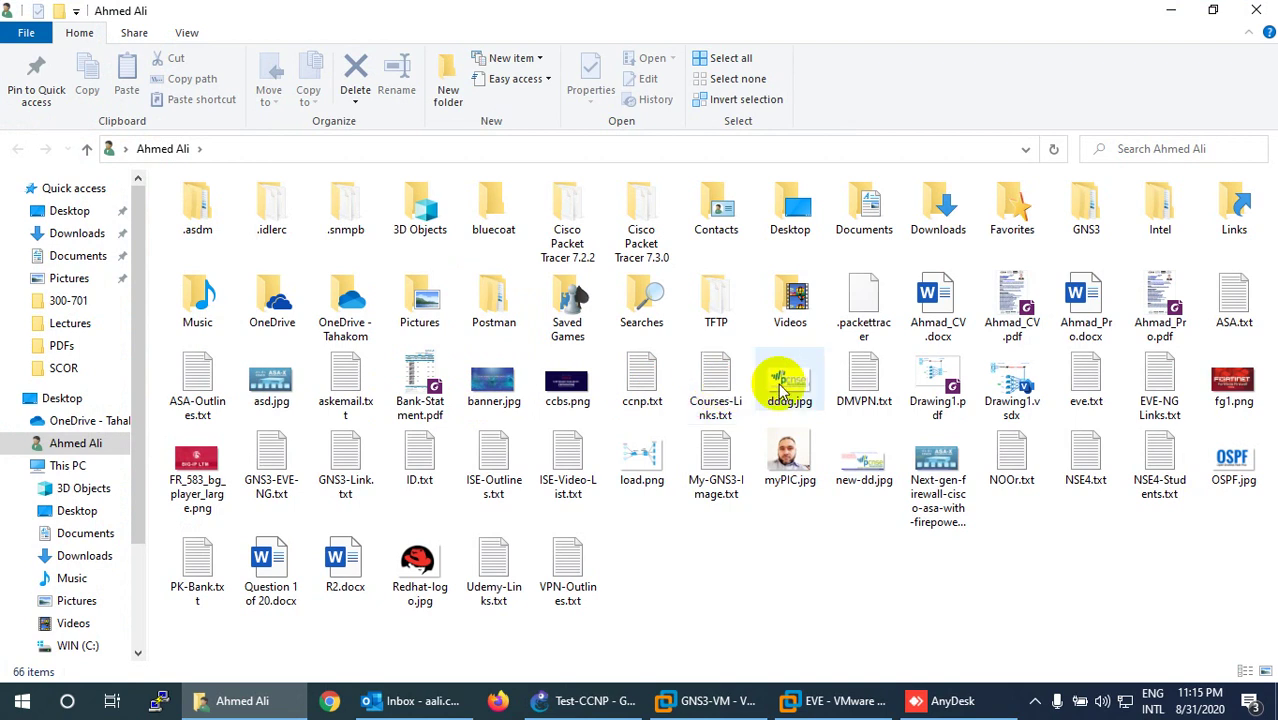
double_click(937, 212)
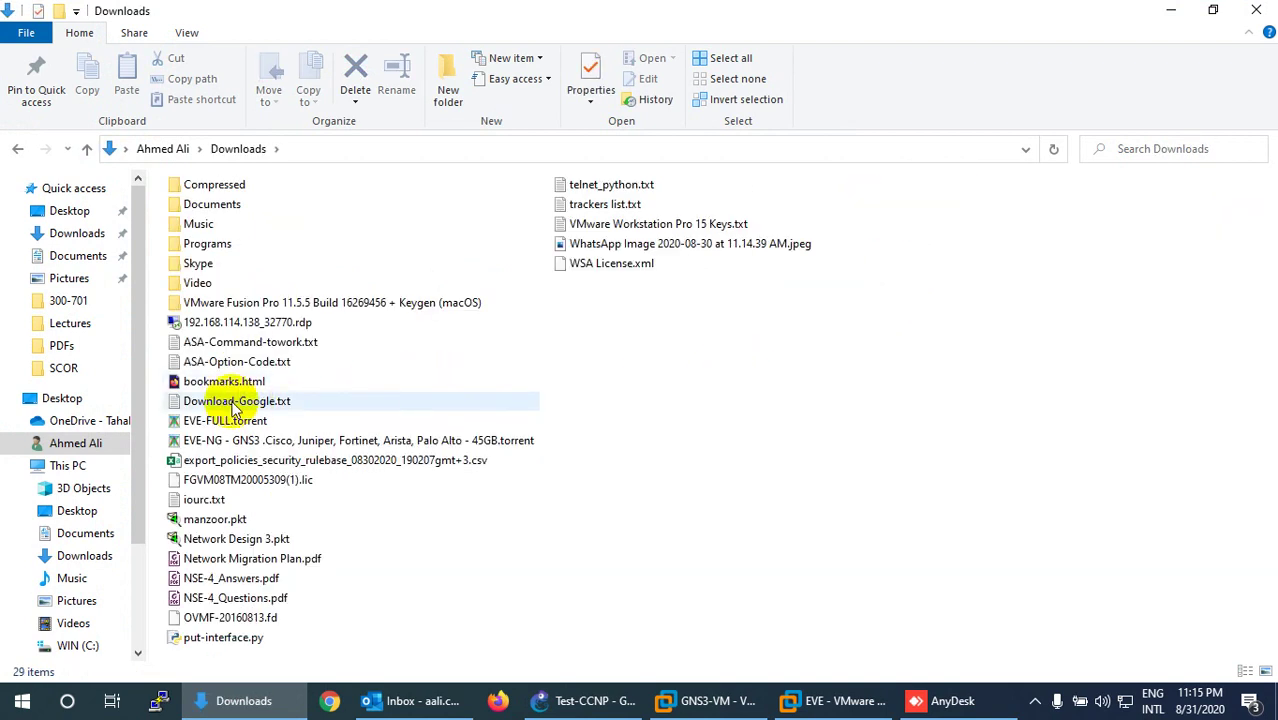
right_click(216, 499)
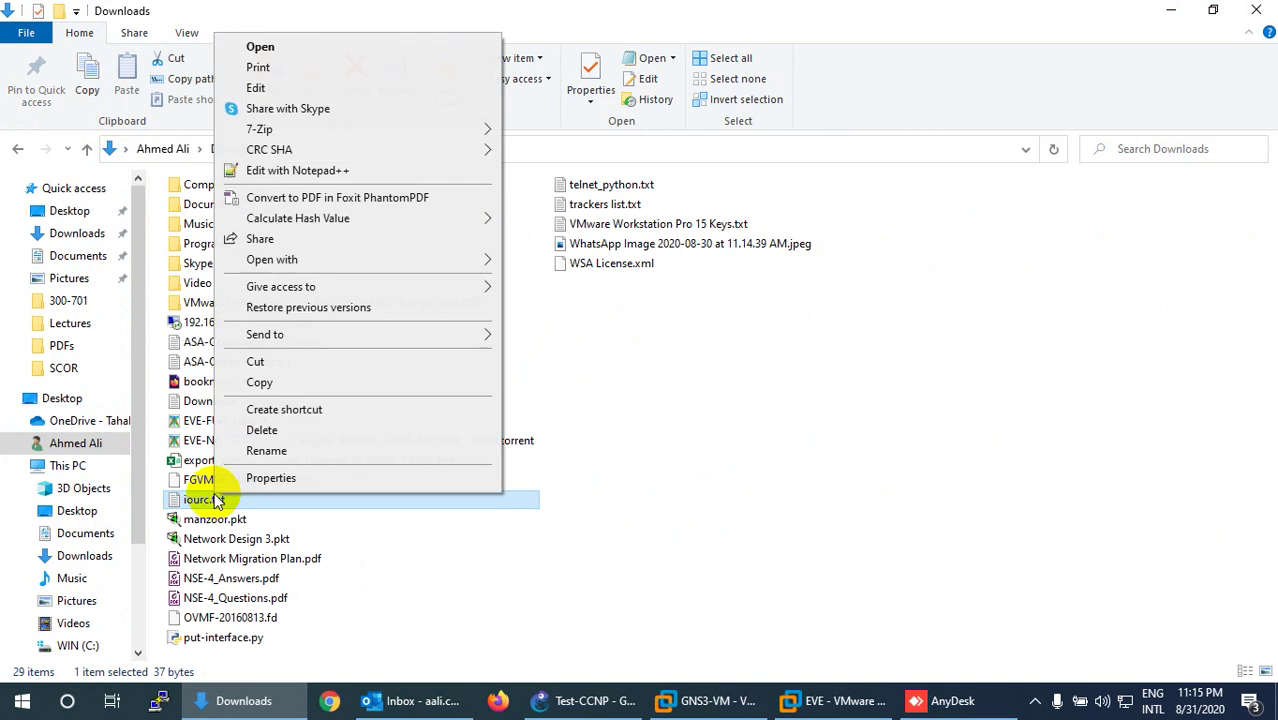
click(258, 383)
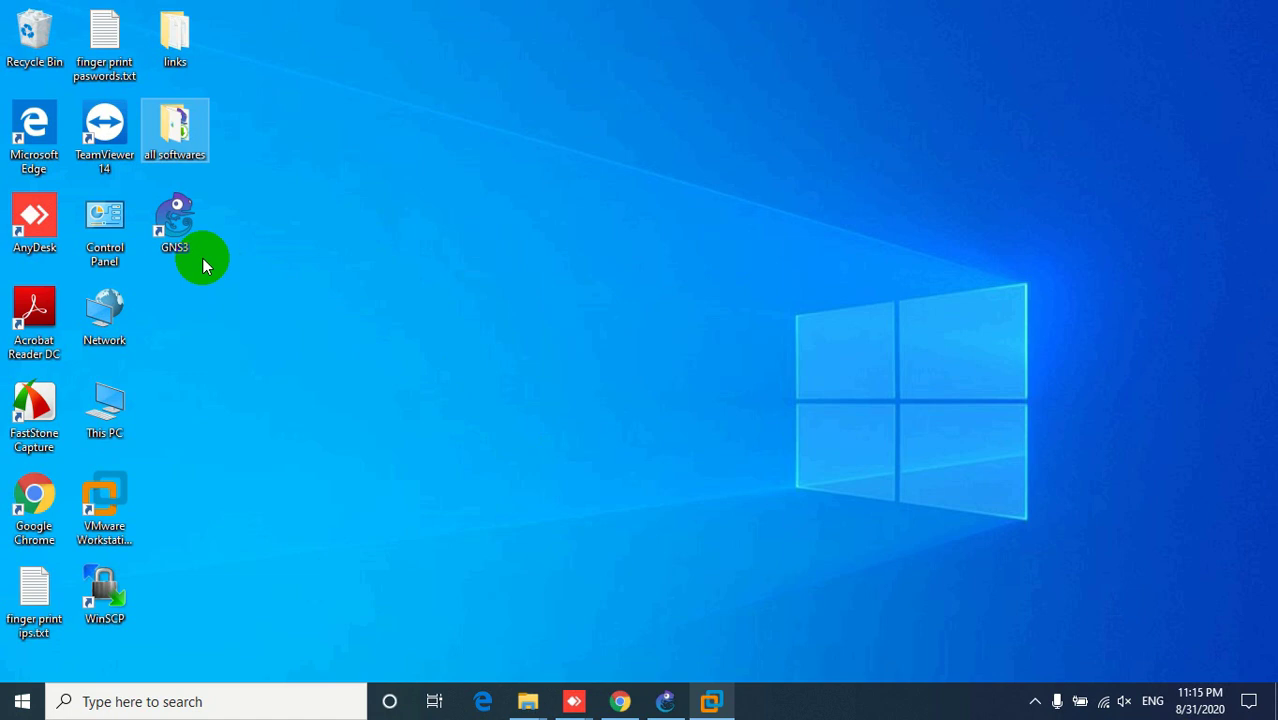
double_click(190, 142)
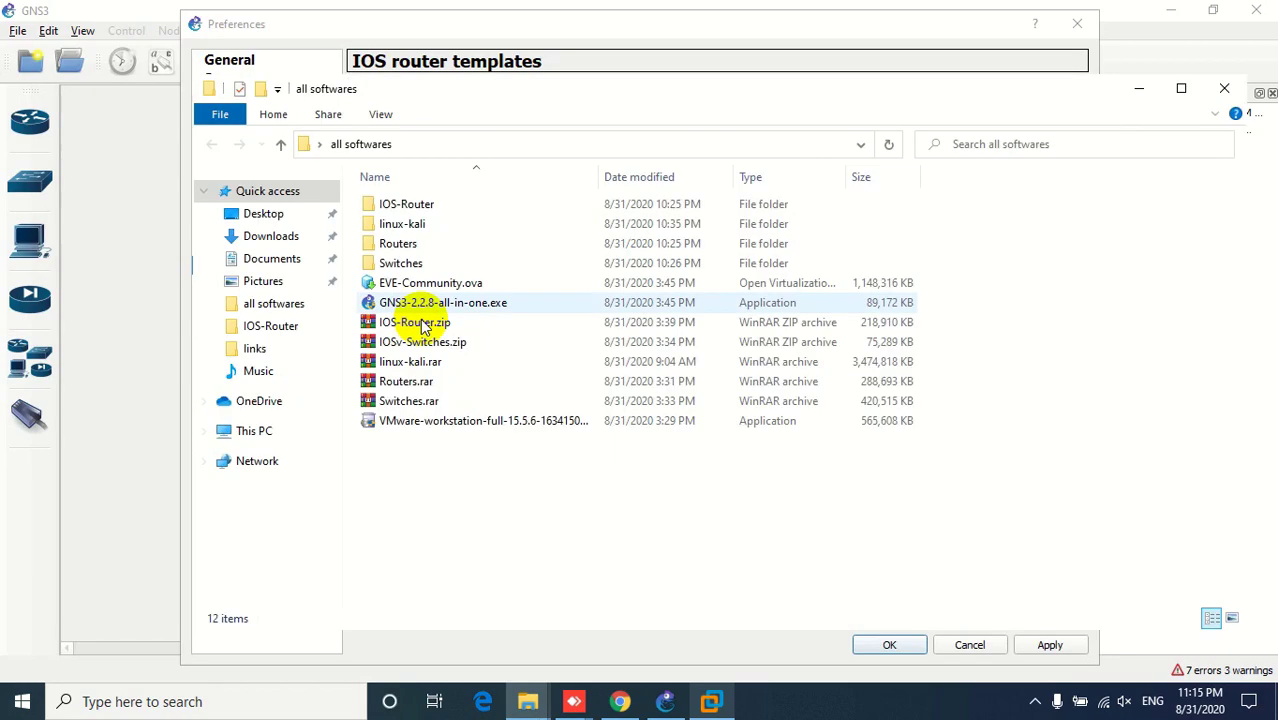
right_click(443, 511)
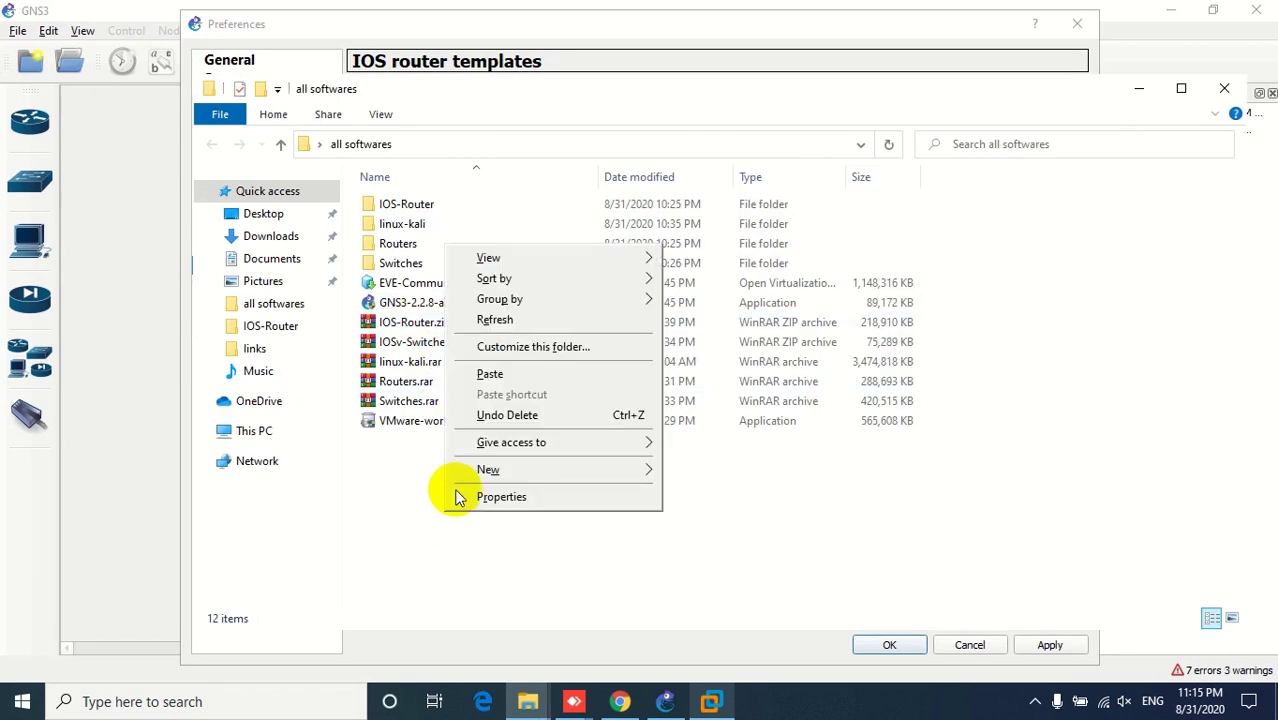
click(488, 375)
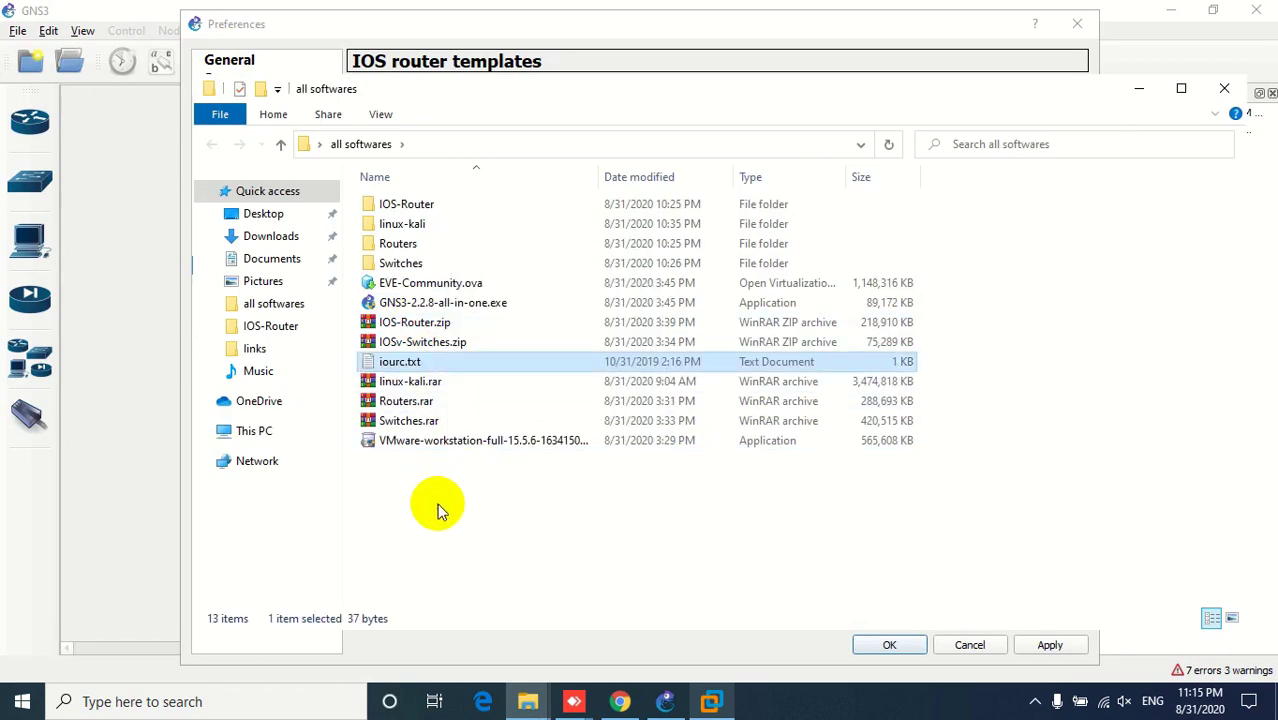
- Return to GNS3, dismiss the Idle-PC finder message, and finish the c7200 template
click(662, 702)
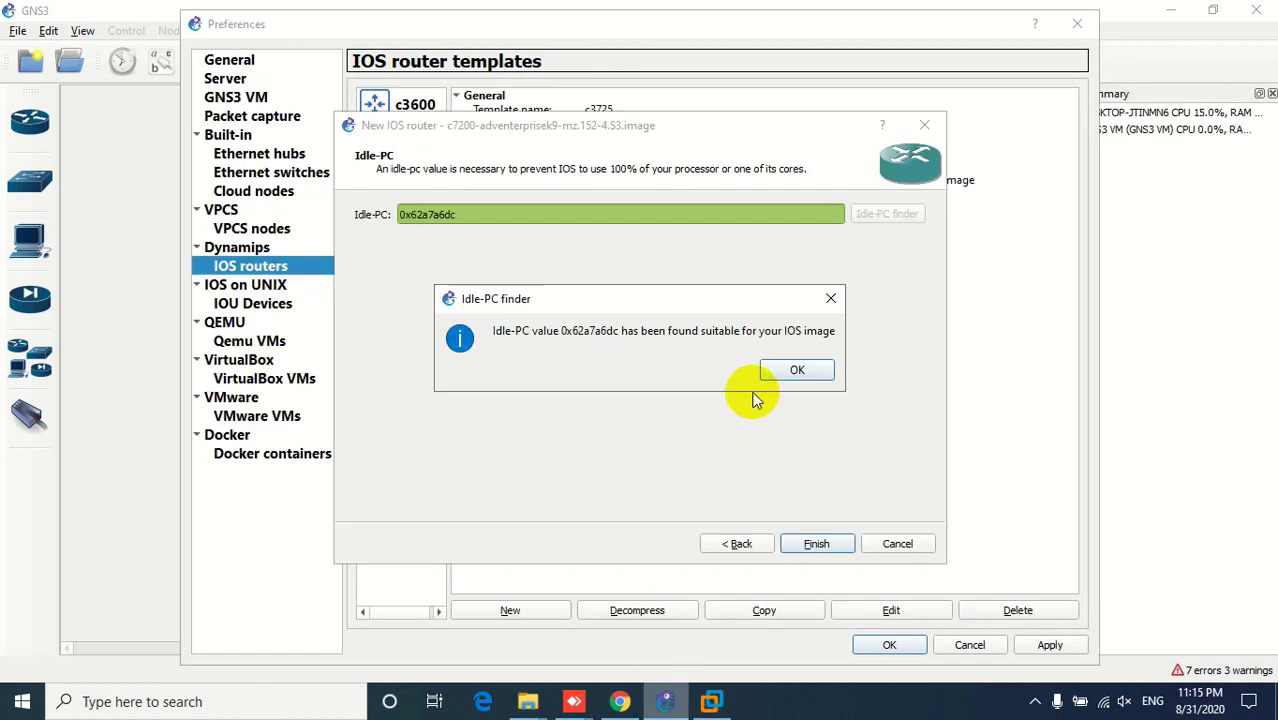
click(797, 370)
click(817, 544)
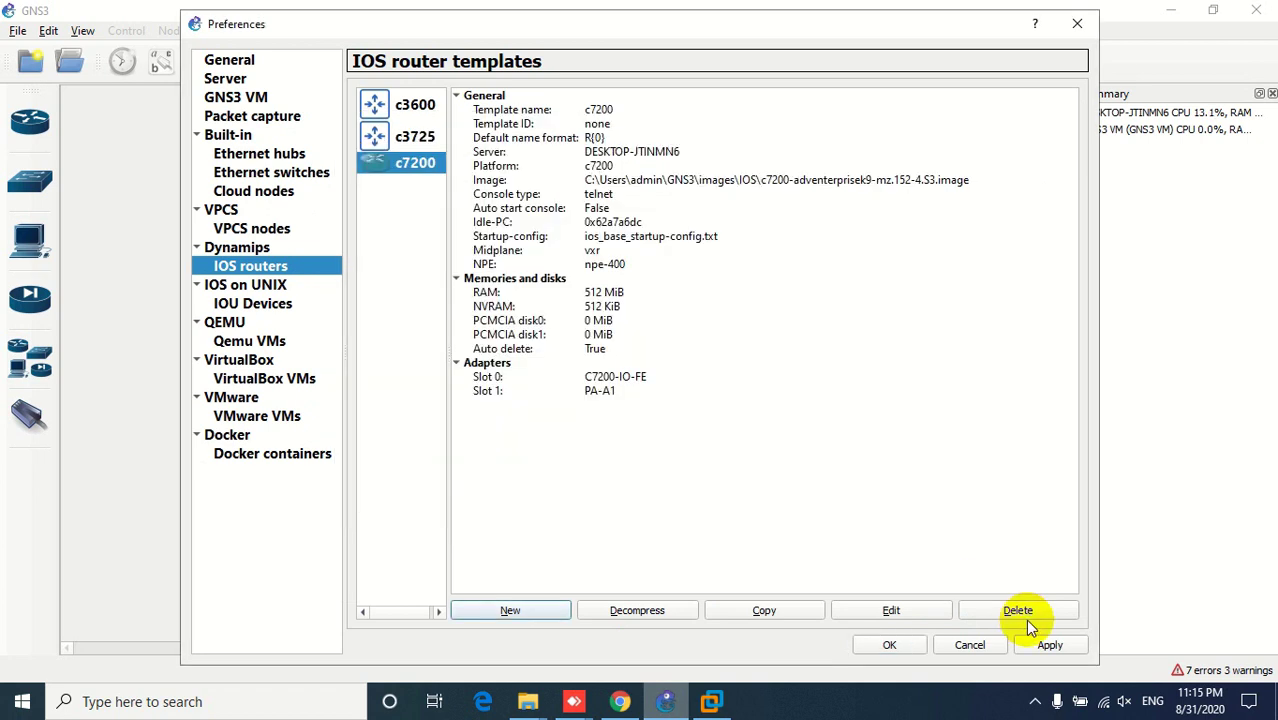
- Change the c7200 template's symbol to the router from the Affinity-square-red library and apply the change
click(885, 611)
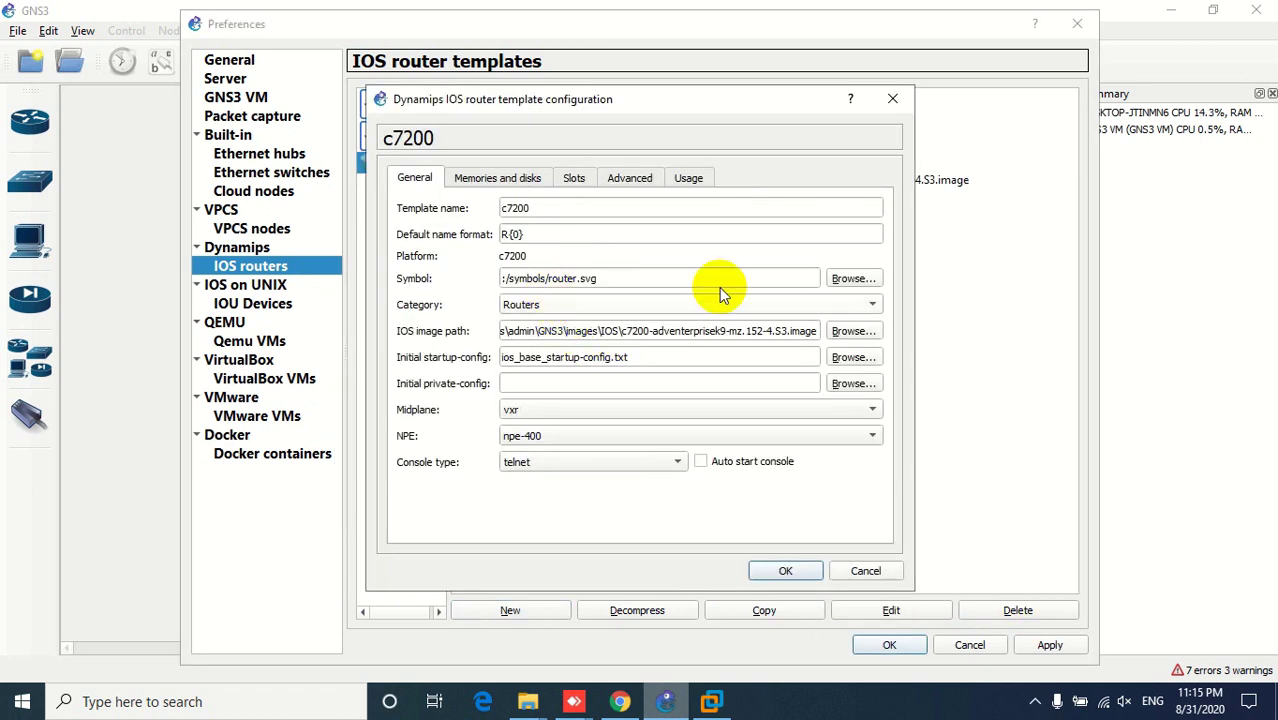
click(856, 280)
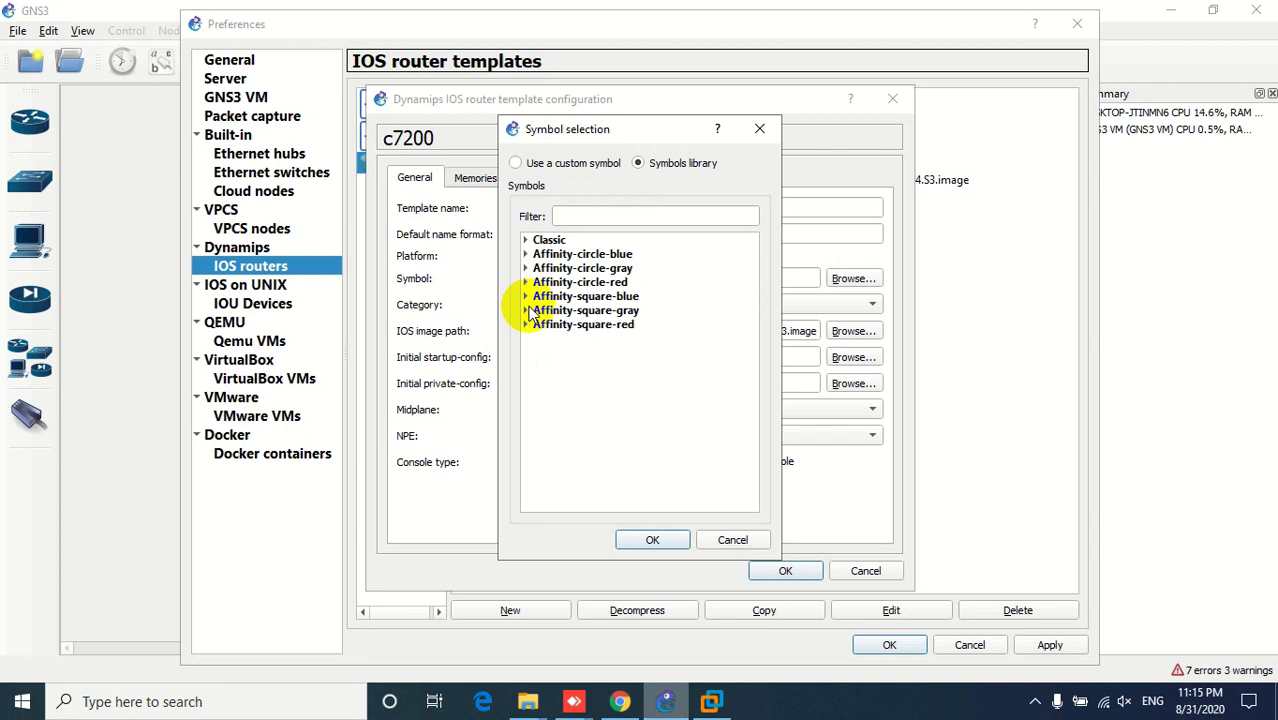
click(529, 310)
click(526, 311)
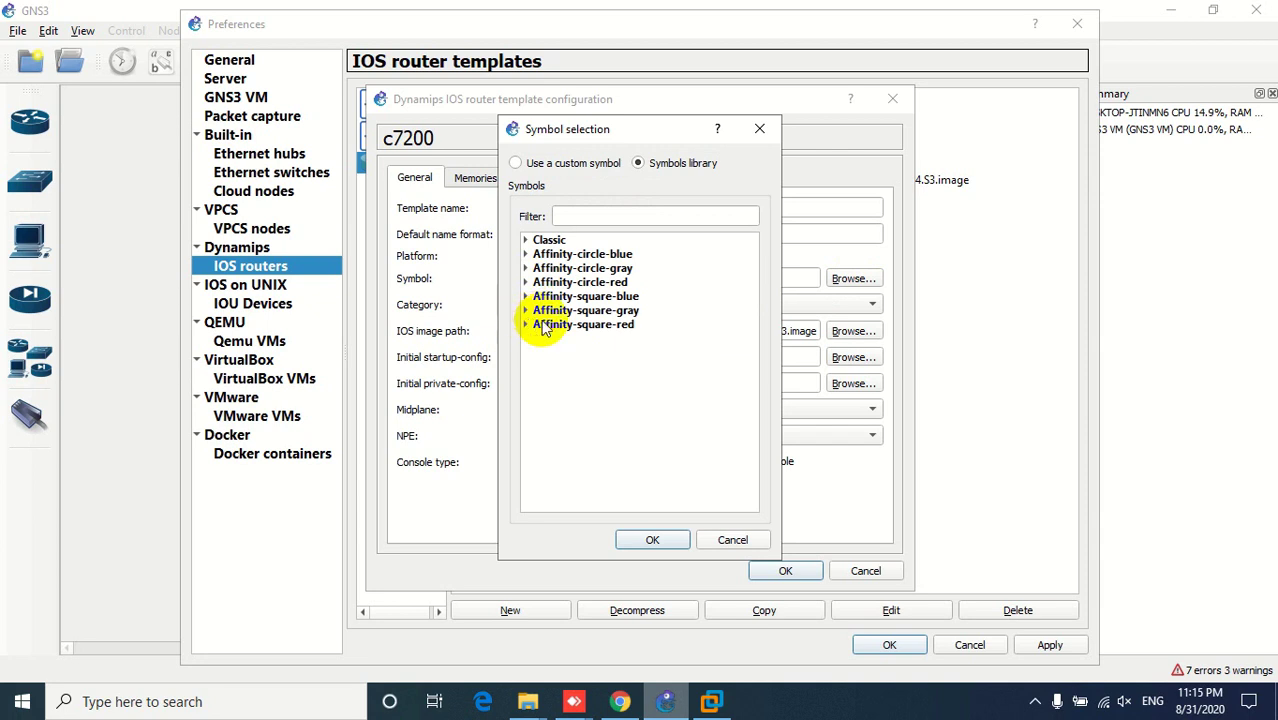
click(545, 326)
text(ro)
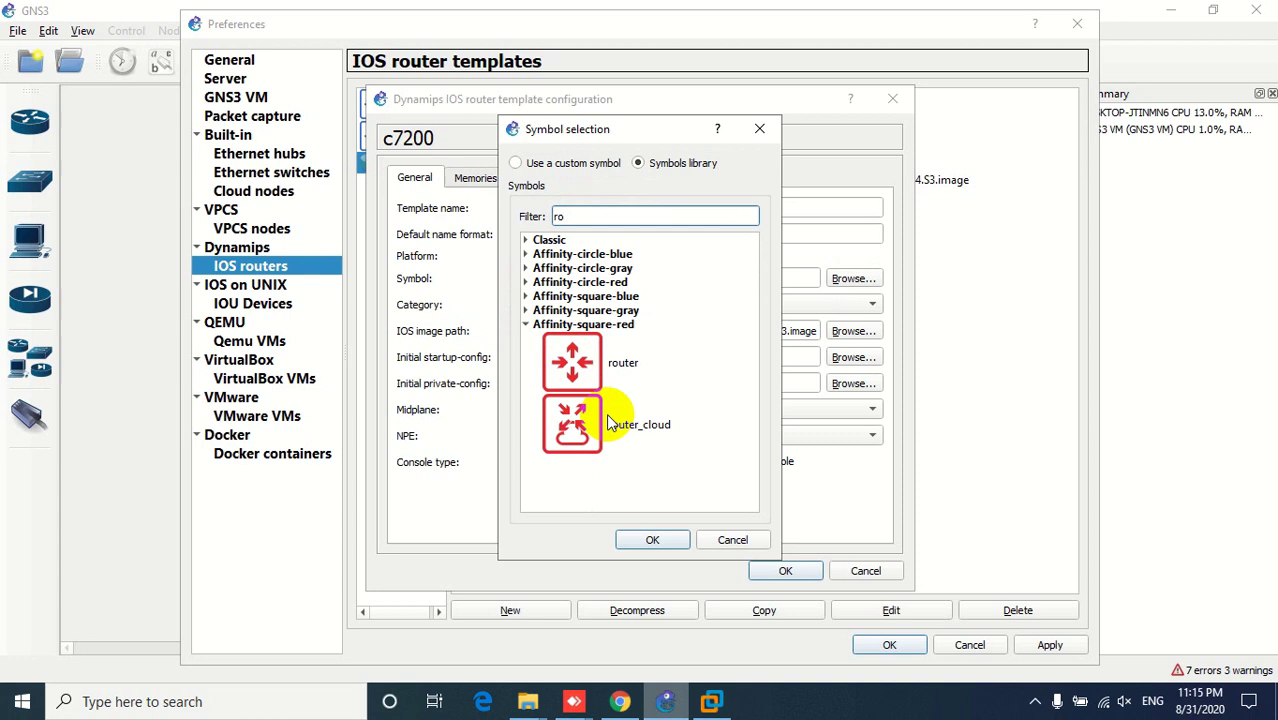
click(578, 362)
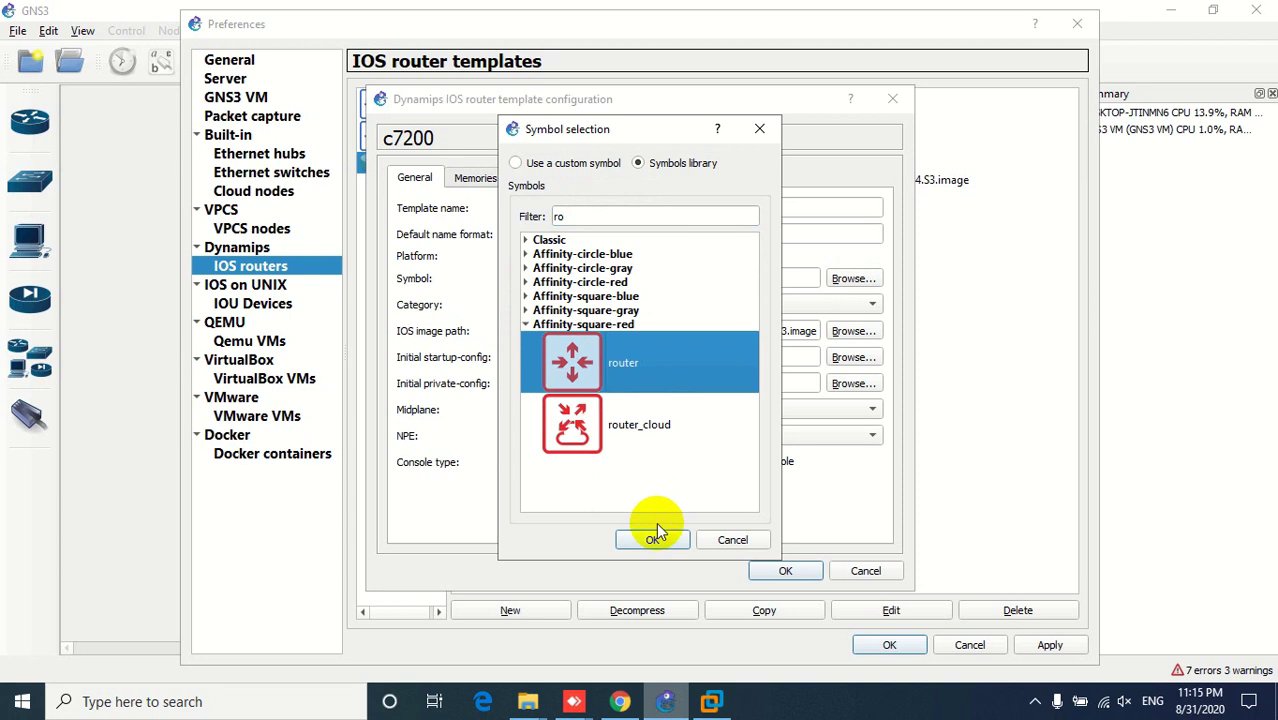
click(652, 539)
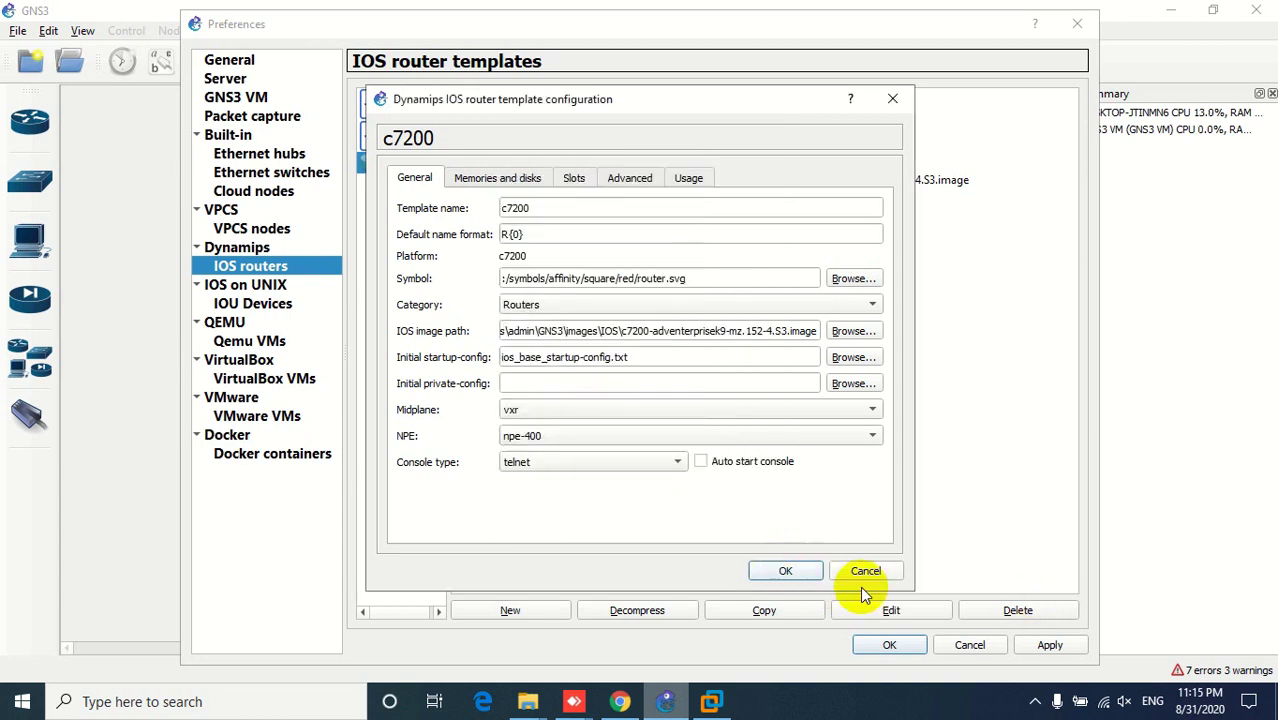
key(Return)
click(1048, 644)
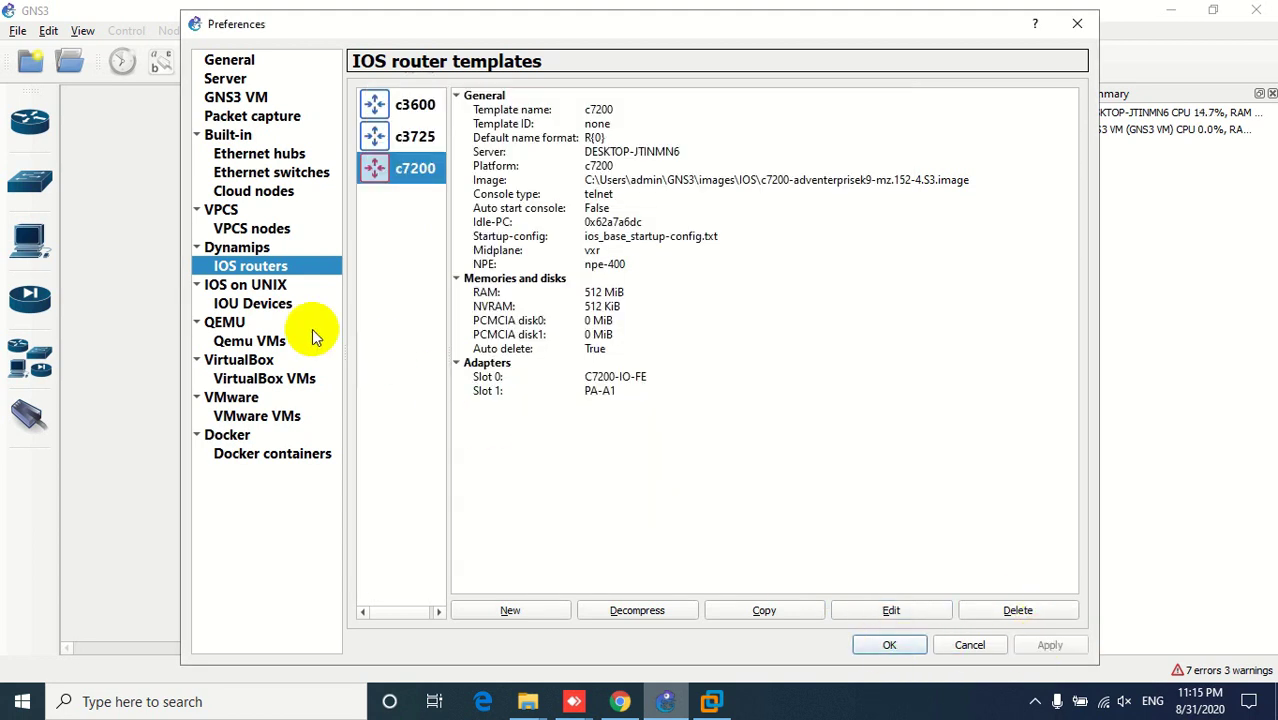
- Load iourc.txt from the desktop's "all softwares" folder as the IOU licence in the IOS on UNIX preferences and apply it
click(255, 285)
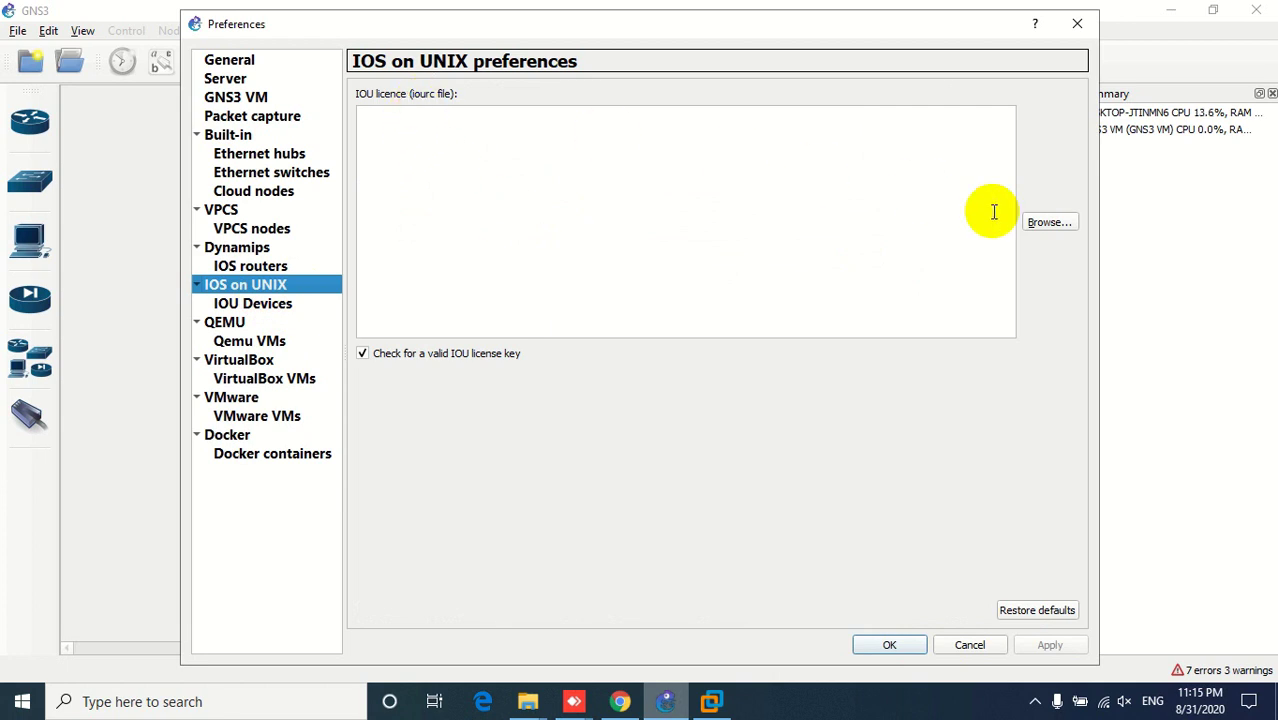
click(1049, 222)
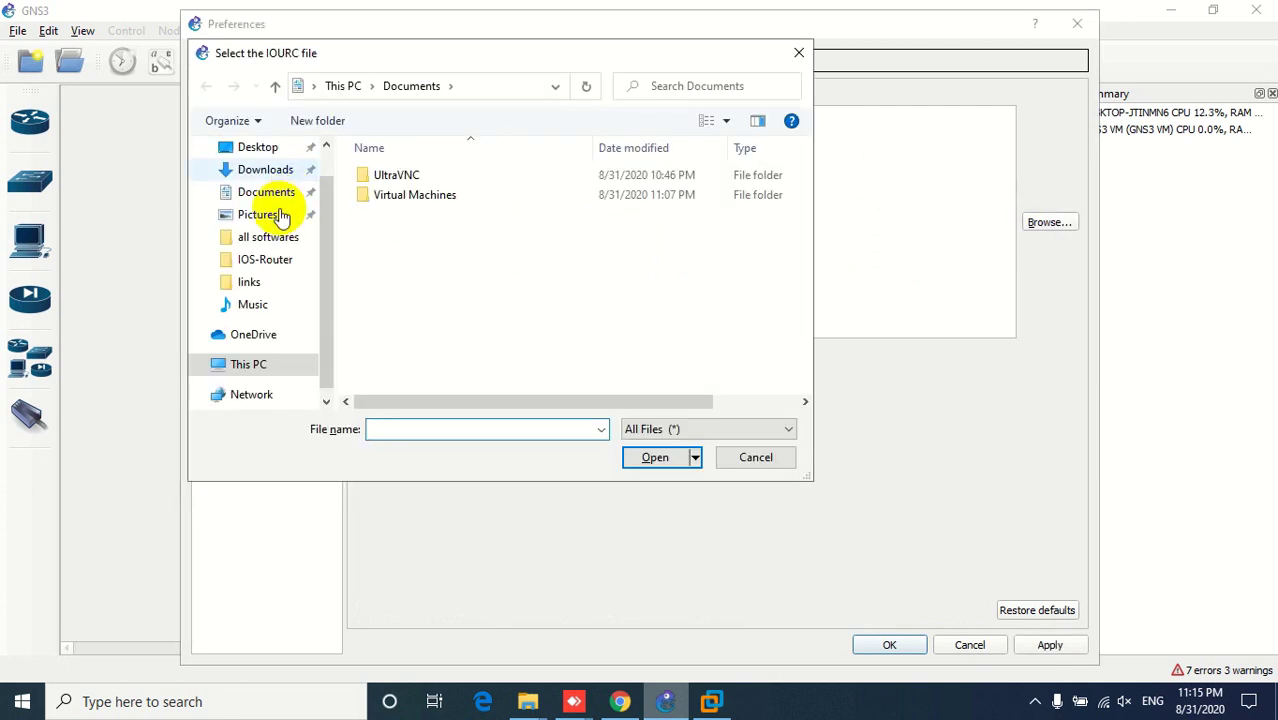
click(257, 150)
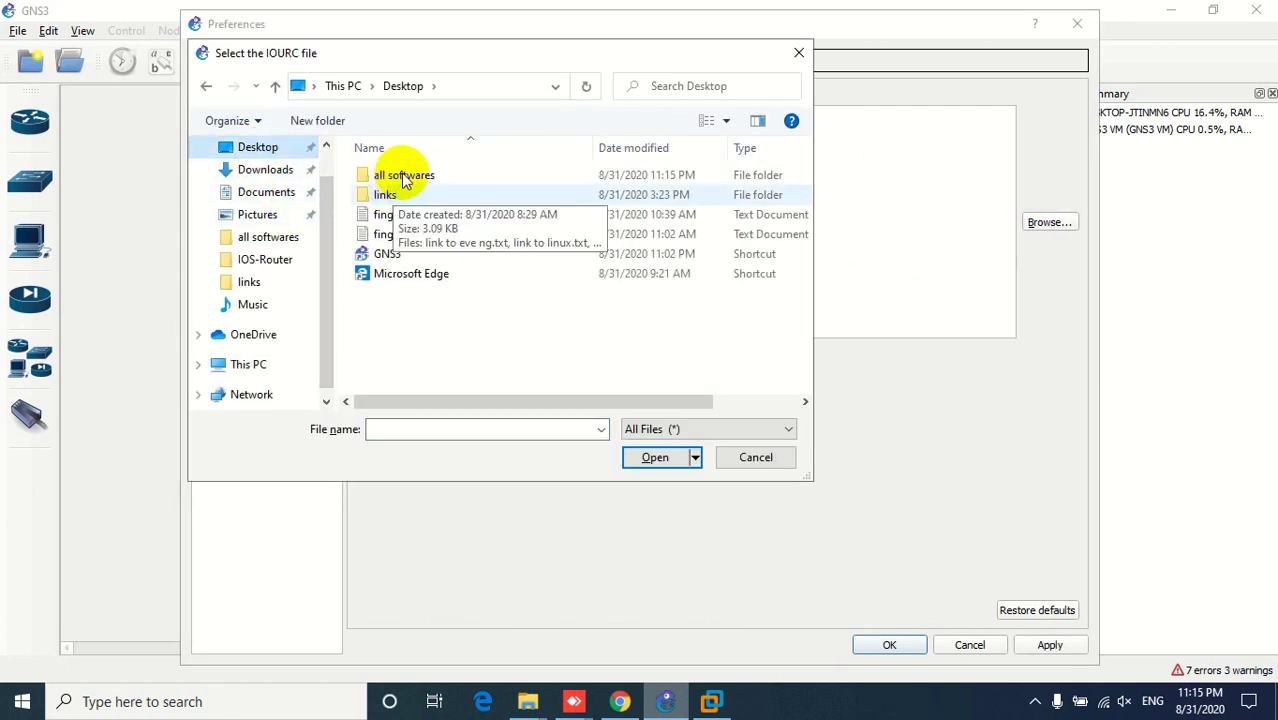
double_click(400, 175)
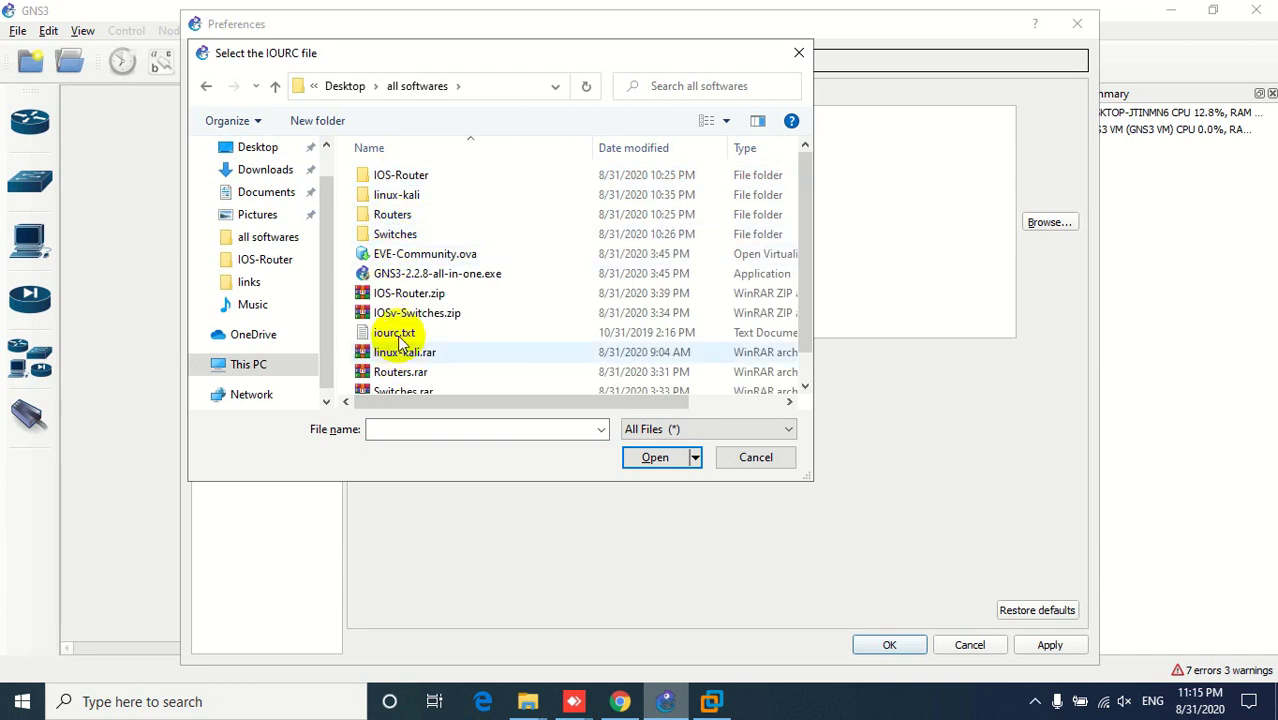
double_click(396, 332)
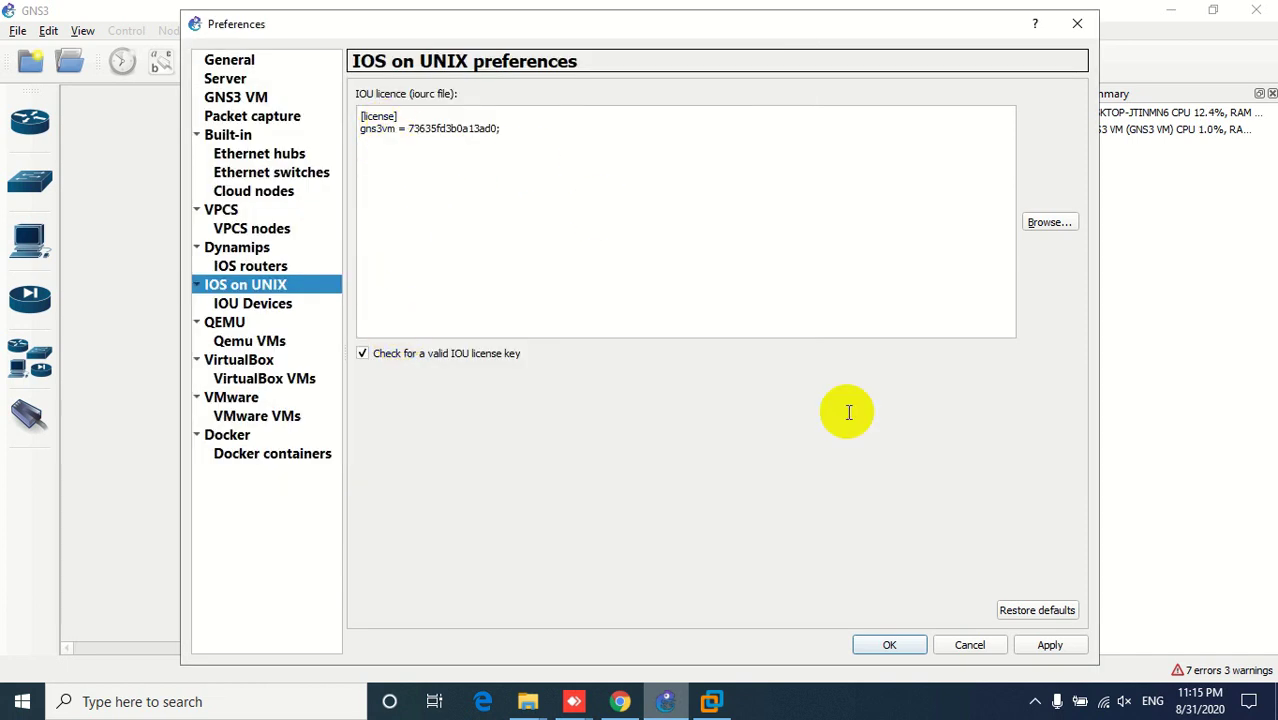
click(1046, 645)
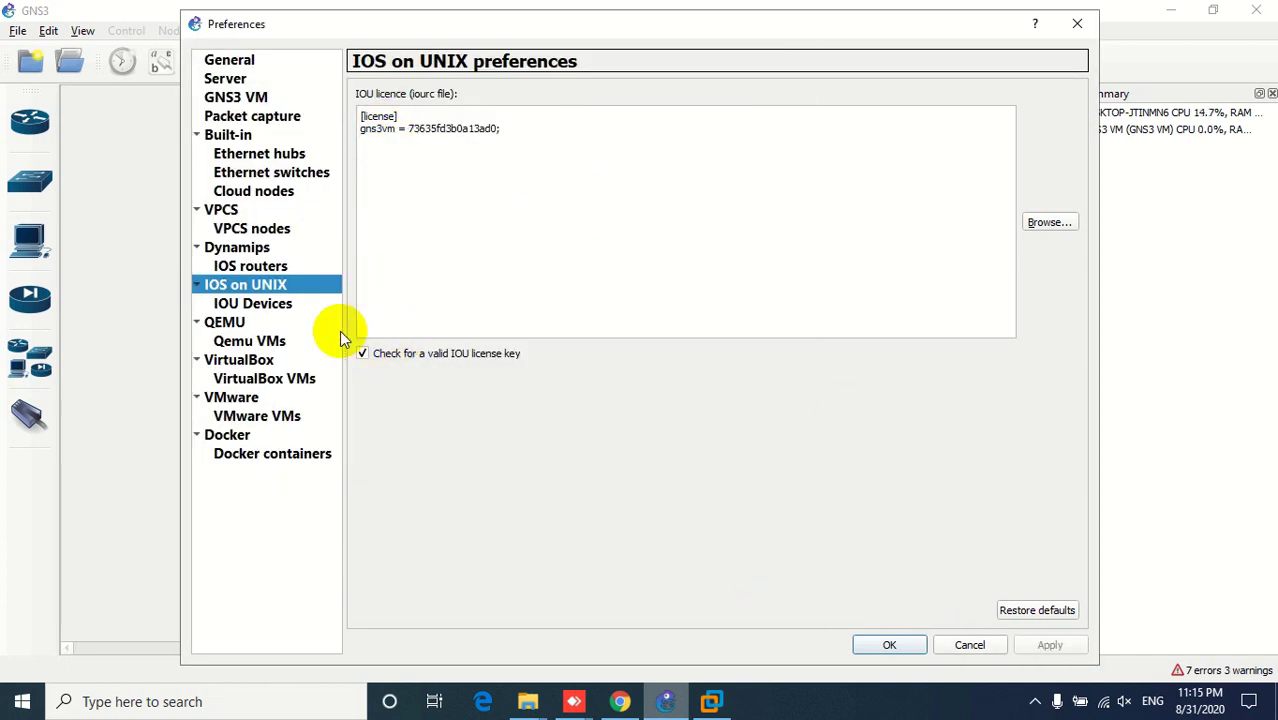
- Start a new IOU device template that runs on the GNS3 VM and name it S1
click(283, 310)
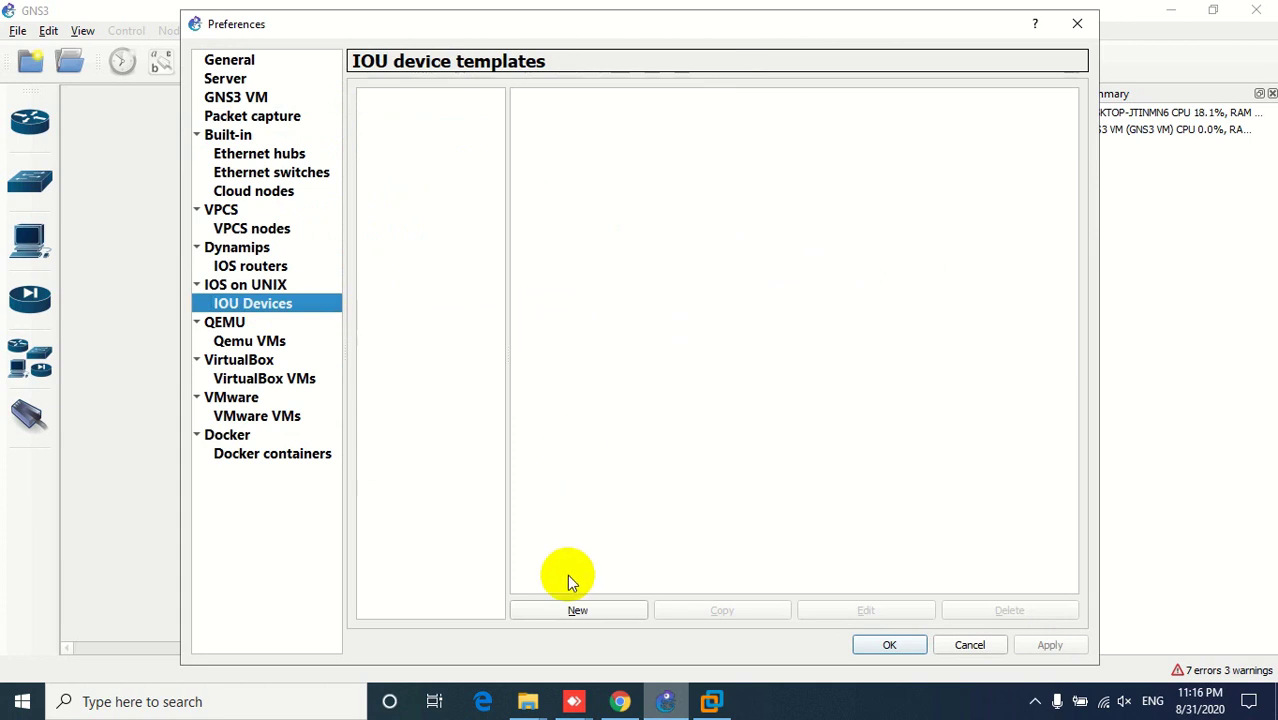
click(567, 608)
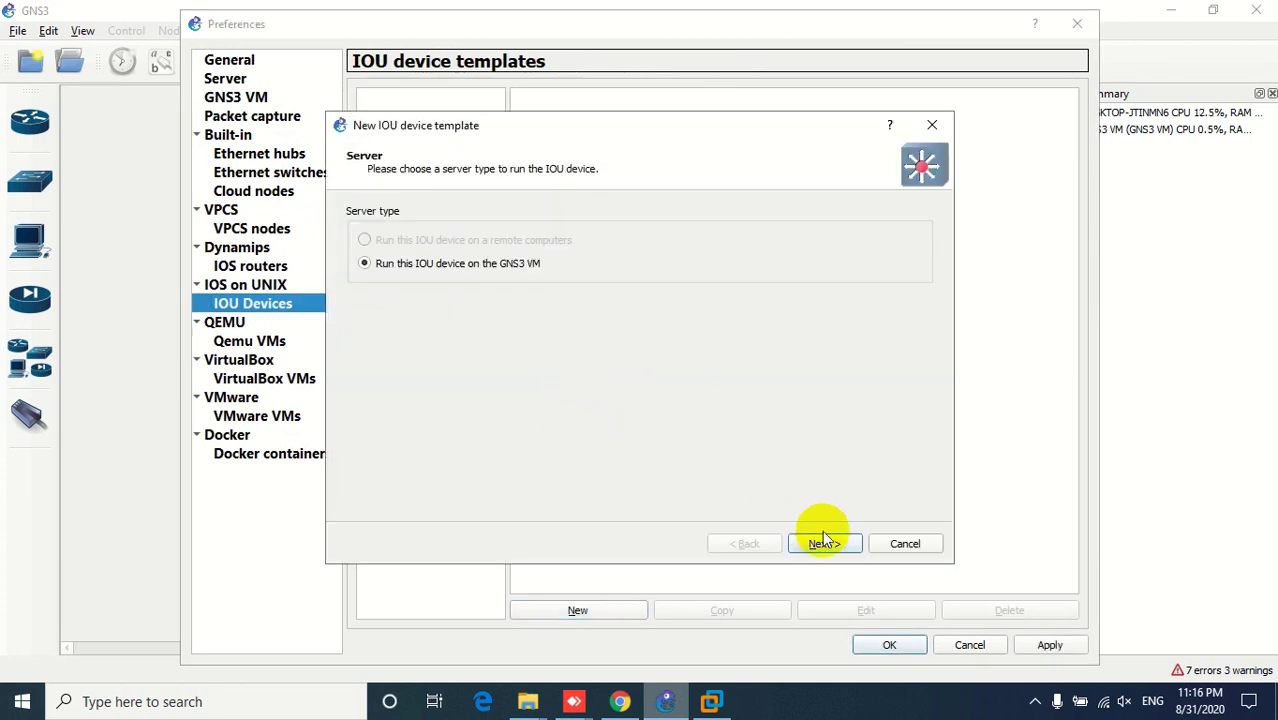
click(820, 541)
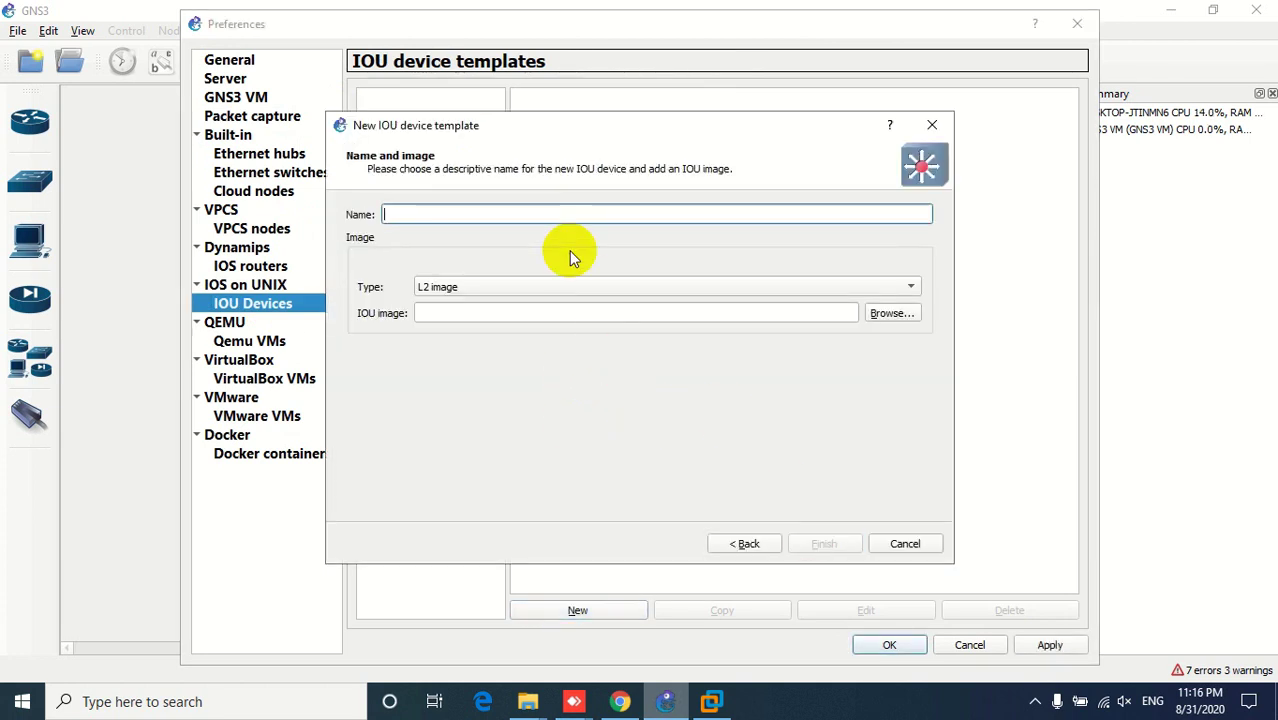
text(S1)
- Use i86bi_linux_l2-adventerprisek9-ms.SSA.high_iron_20180510.bin from the inner Switches folder in "all softwares" as the L2 image and finish the S1 template
click(879, 317)
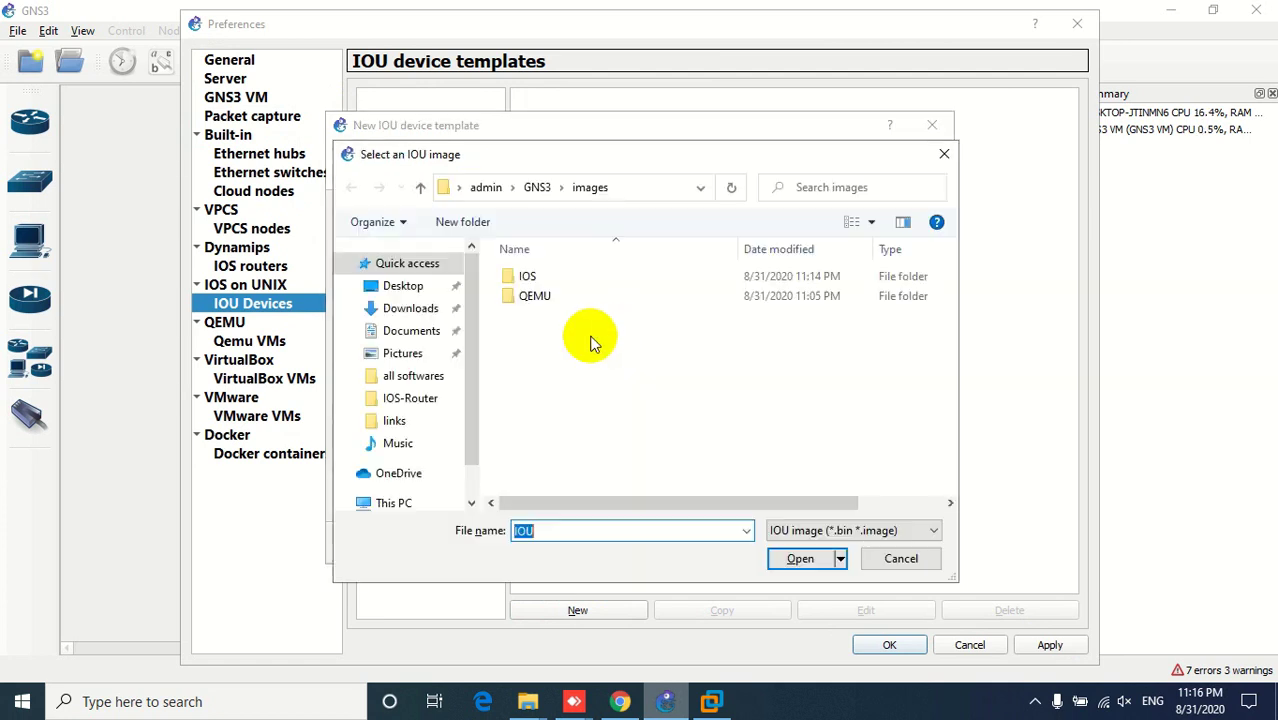
click(405, 286)
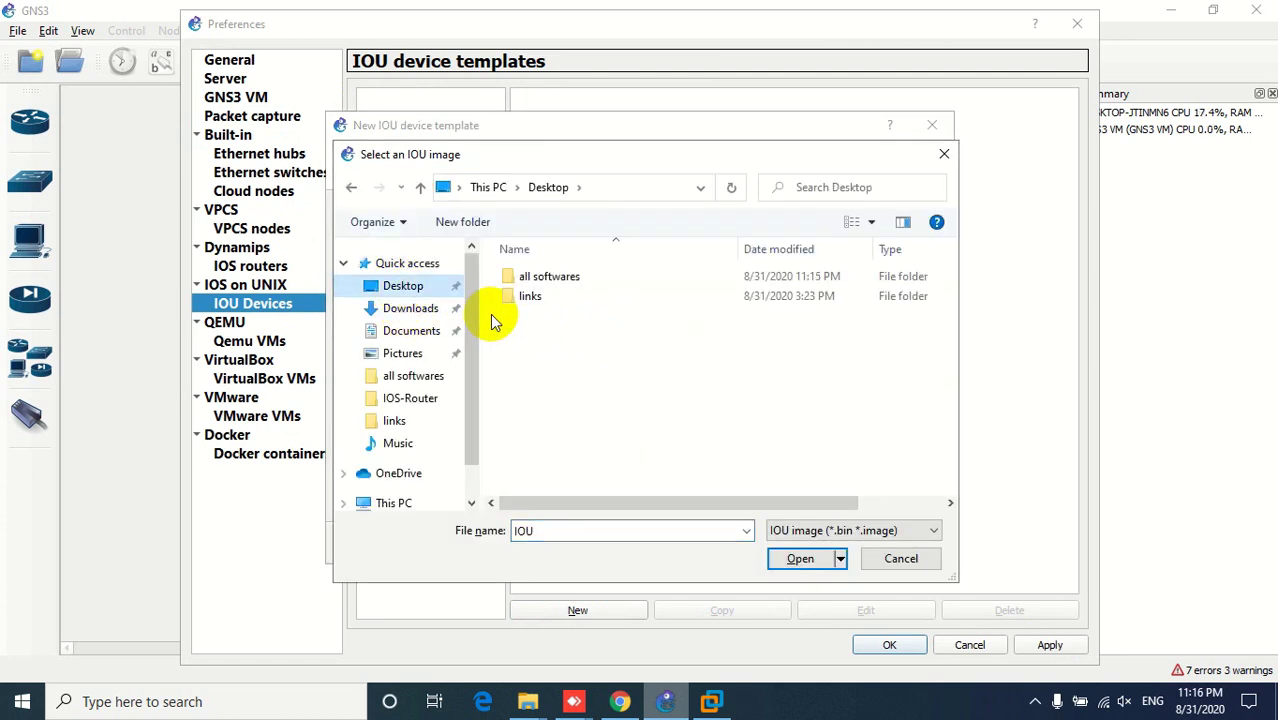
double_click(556, 285)
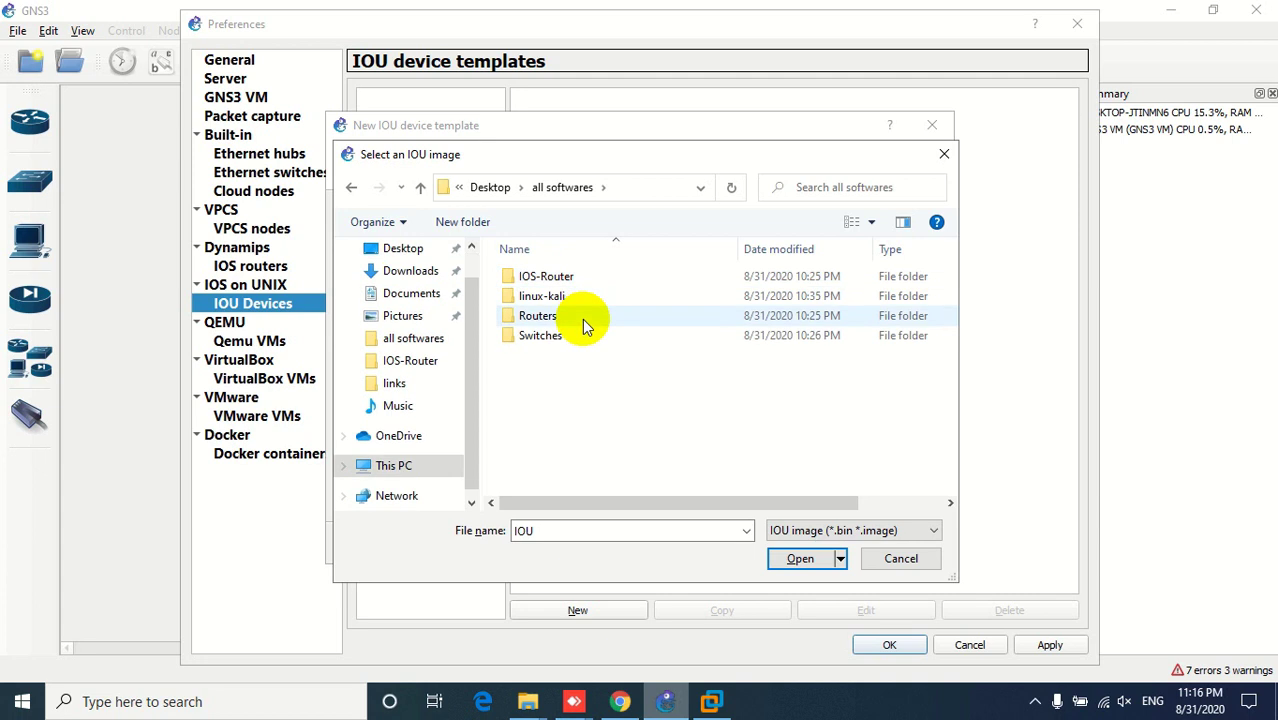
double_click(548, 337)
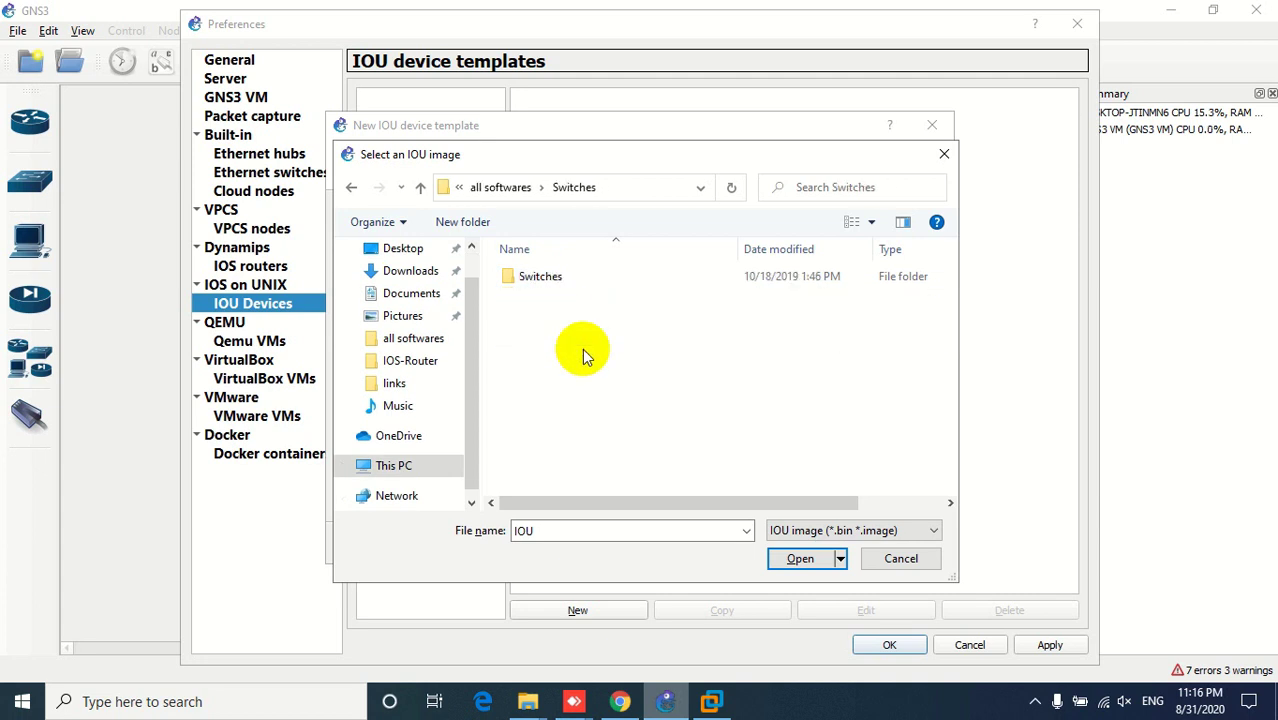
click(530, 276)
key(Return)
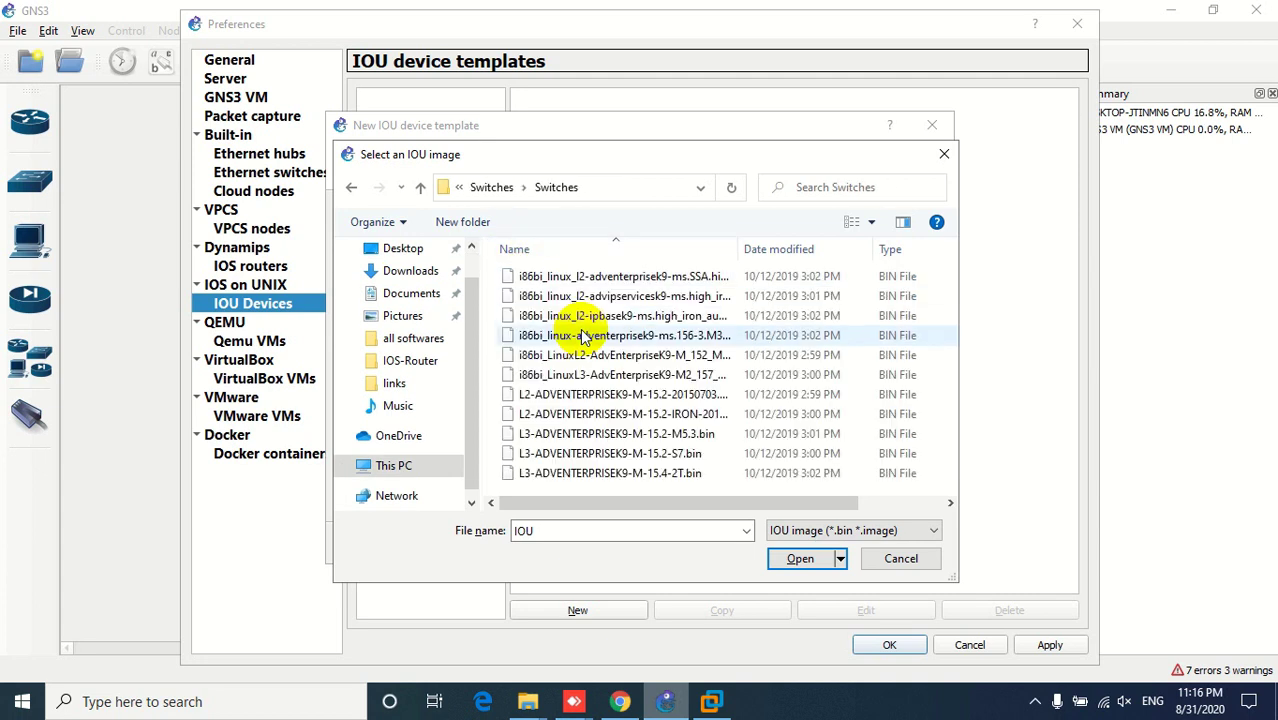
double_click(620, 283)
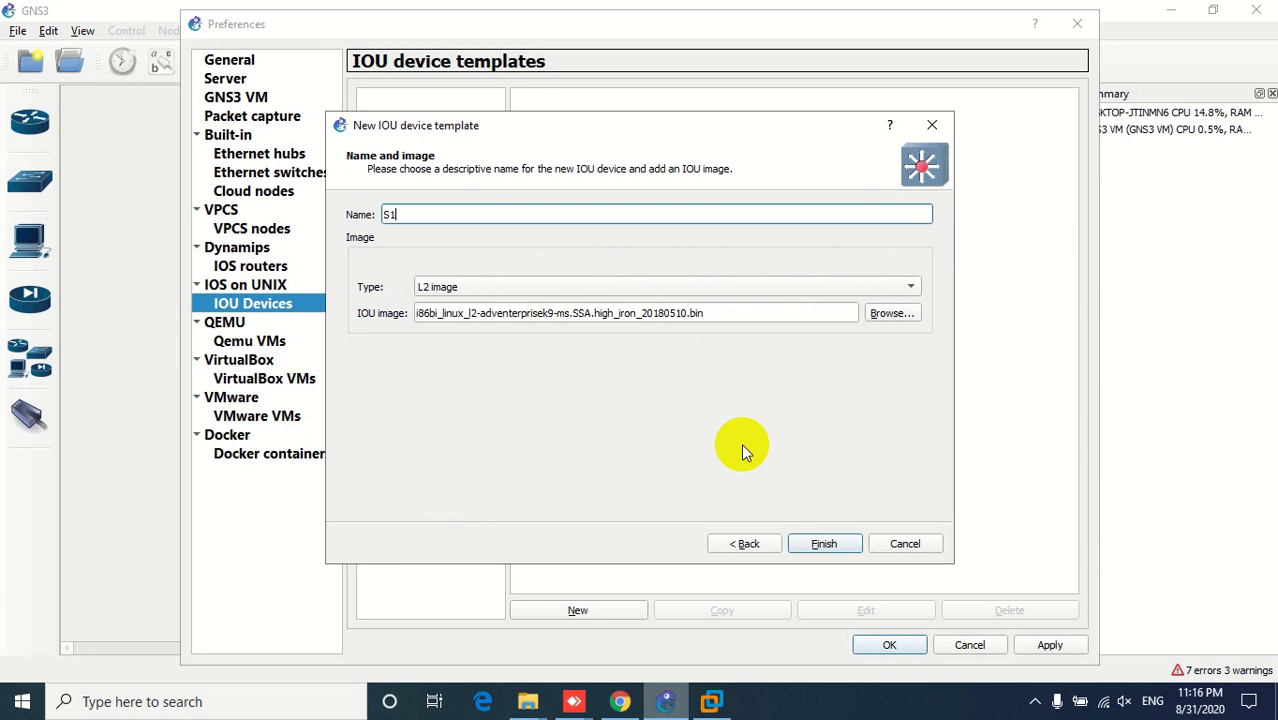
click(818, 540)
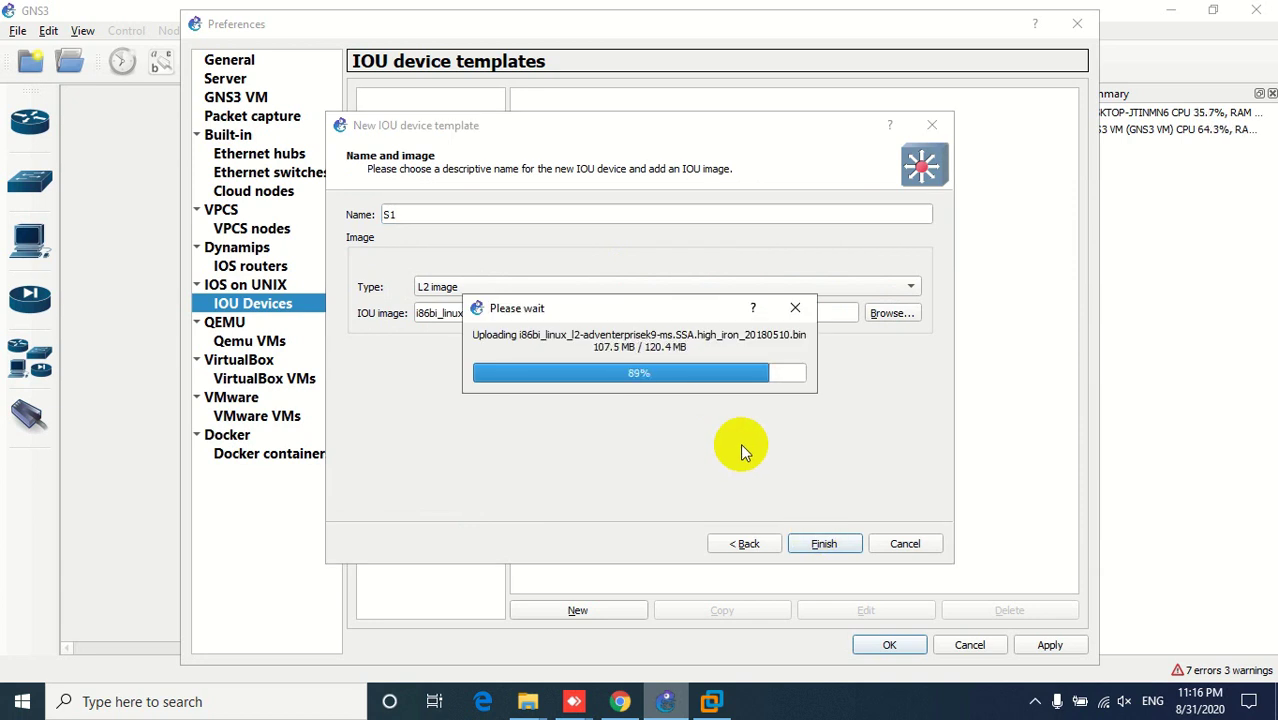
click(814, 544)
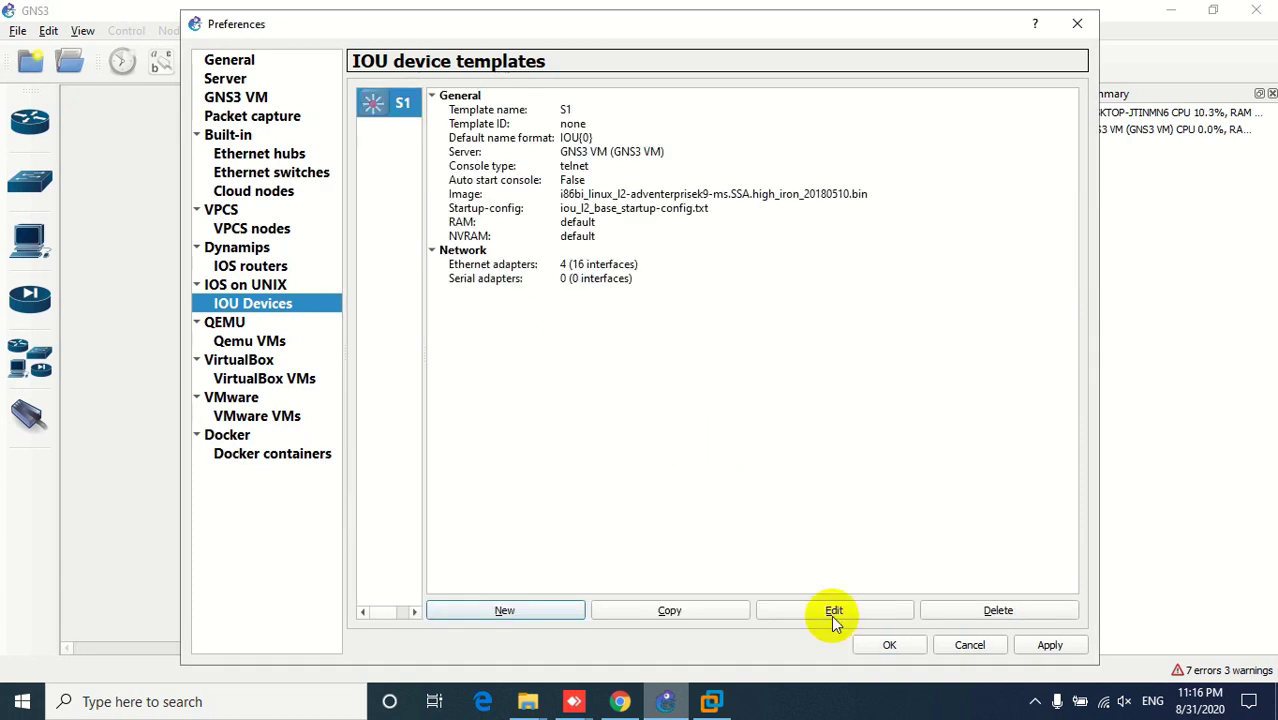
- Open the S1 template's configuration and set its default name format to S{0}
click(840, 612)
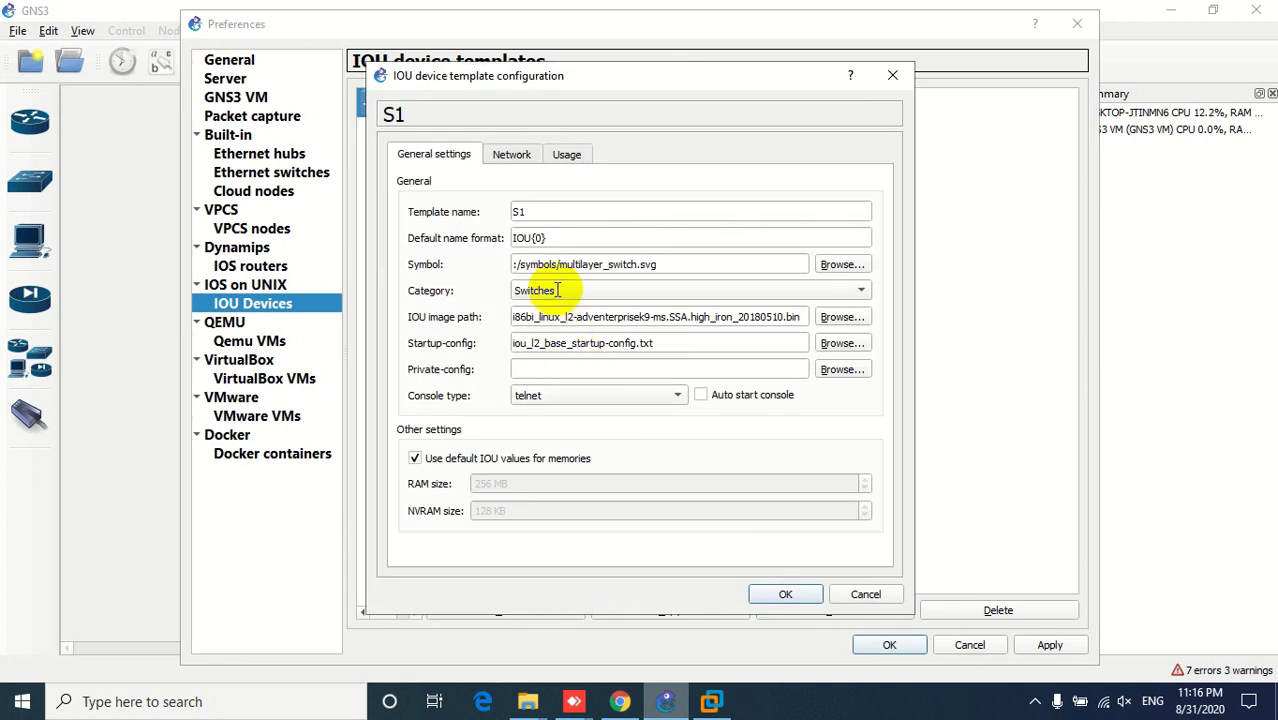
click(536, 240)
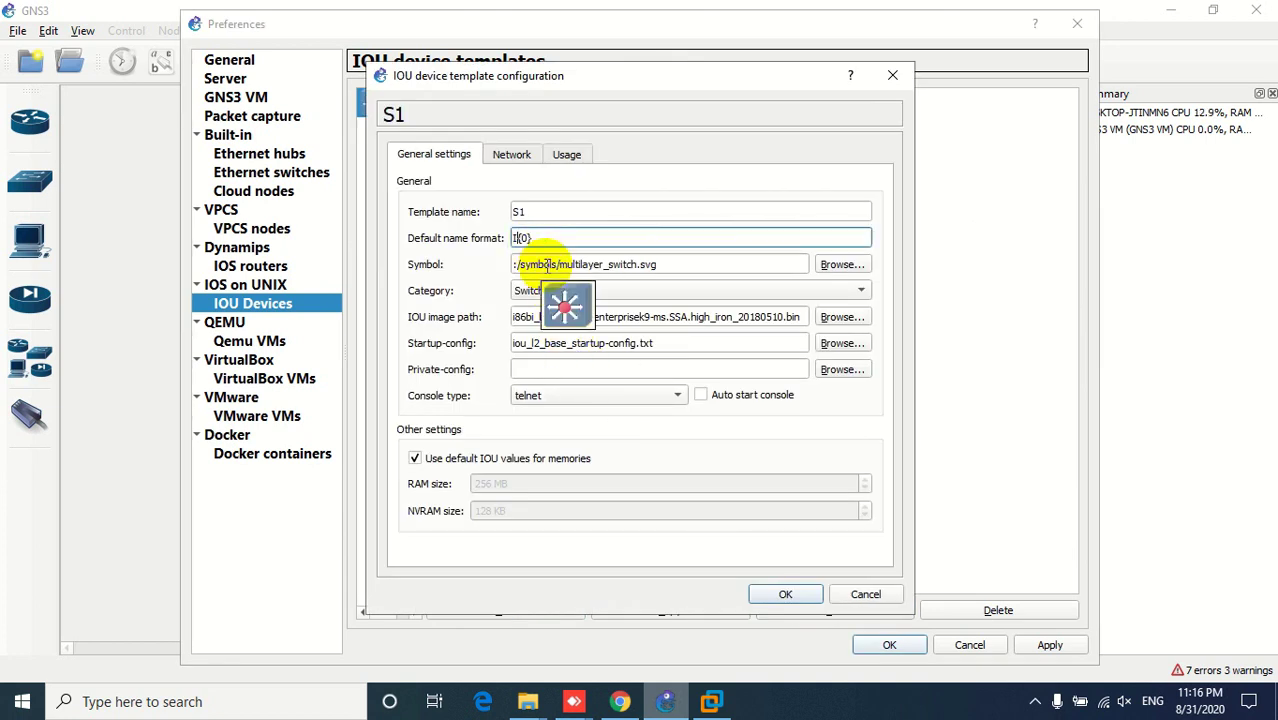
text(S)
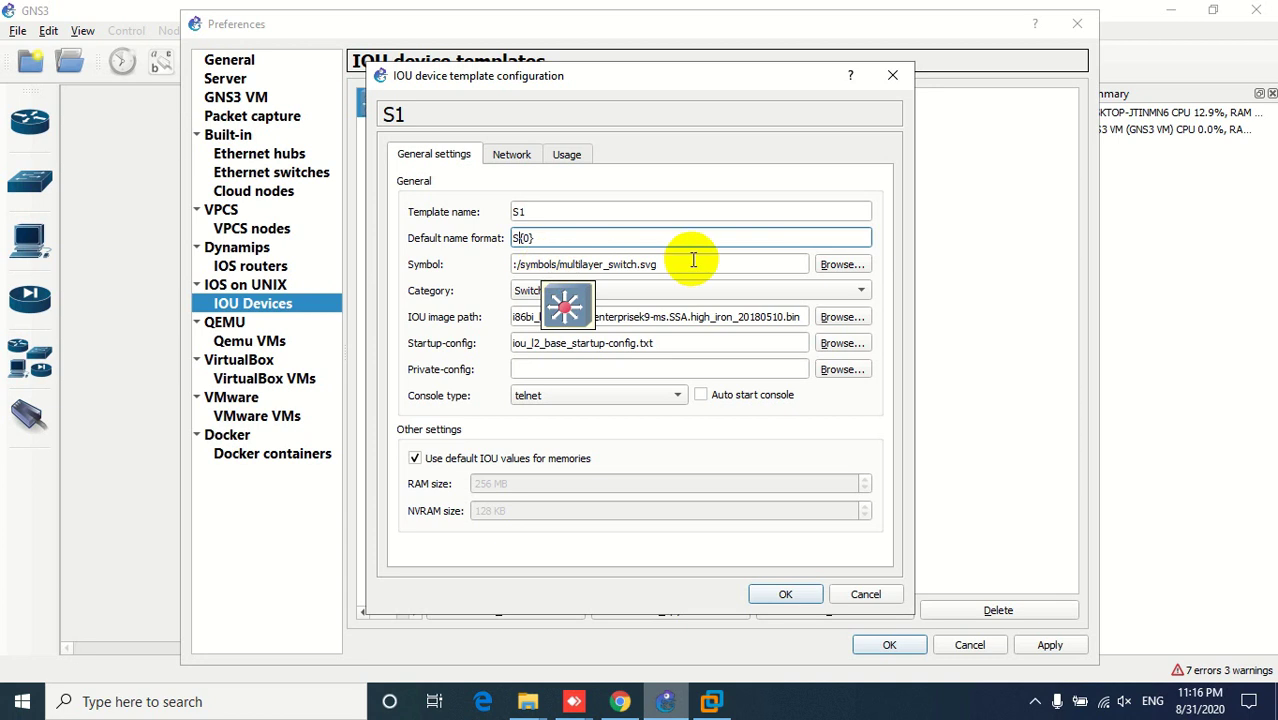
- Change the S1 template's symbol to the switch from the Affinity-square-blue library, save the configuration and apply it
click(841, 265)
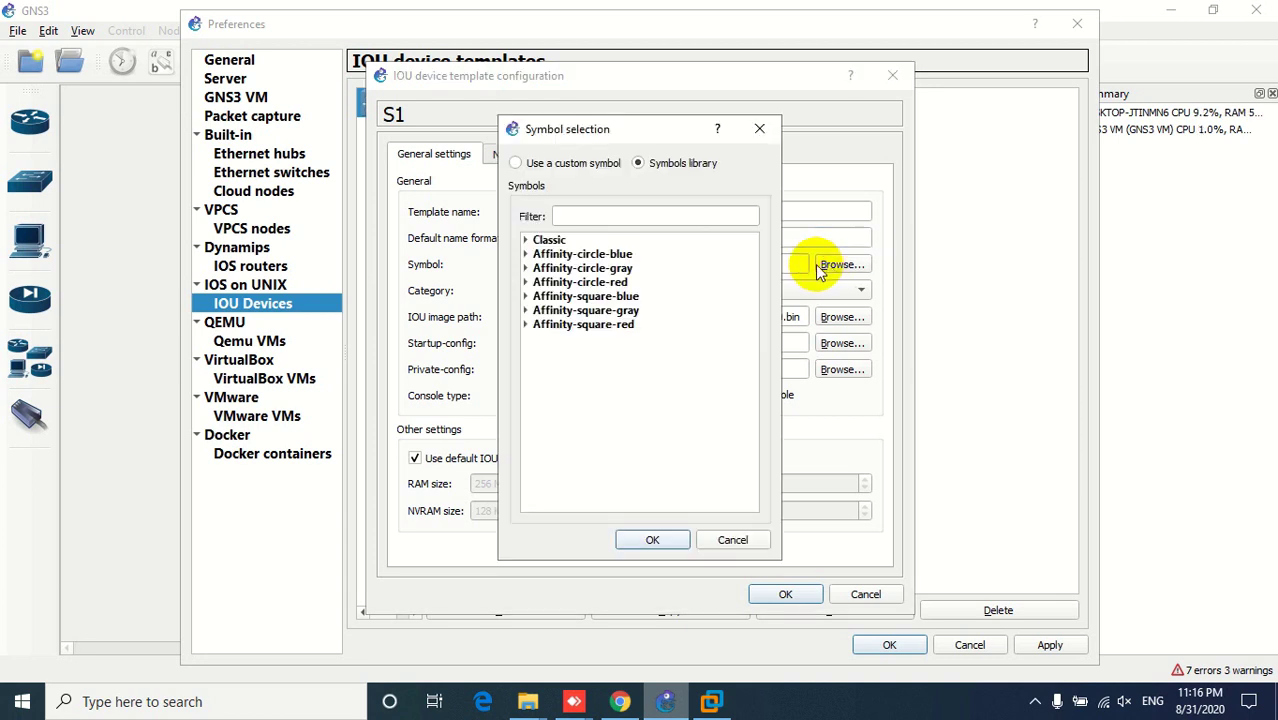
click(527, 297)
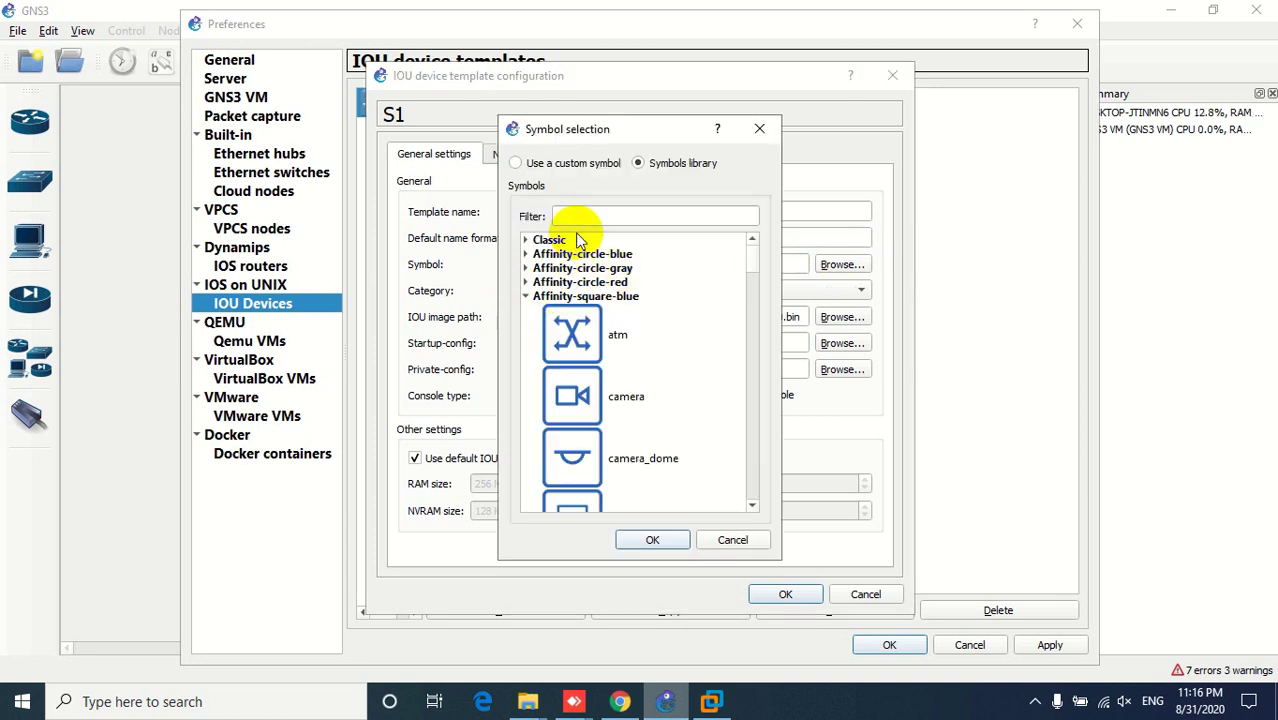
text(sw)
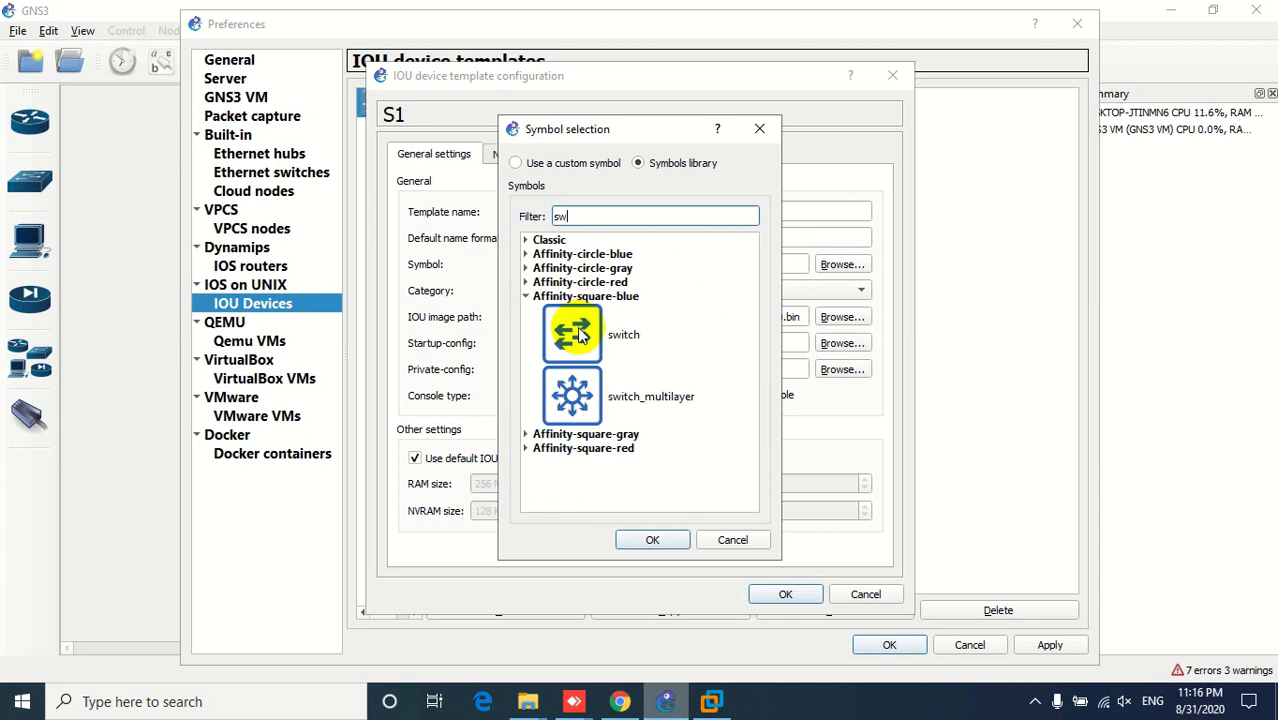
click(568, 333)
click(652, 544)
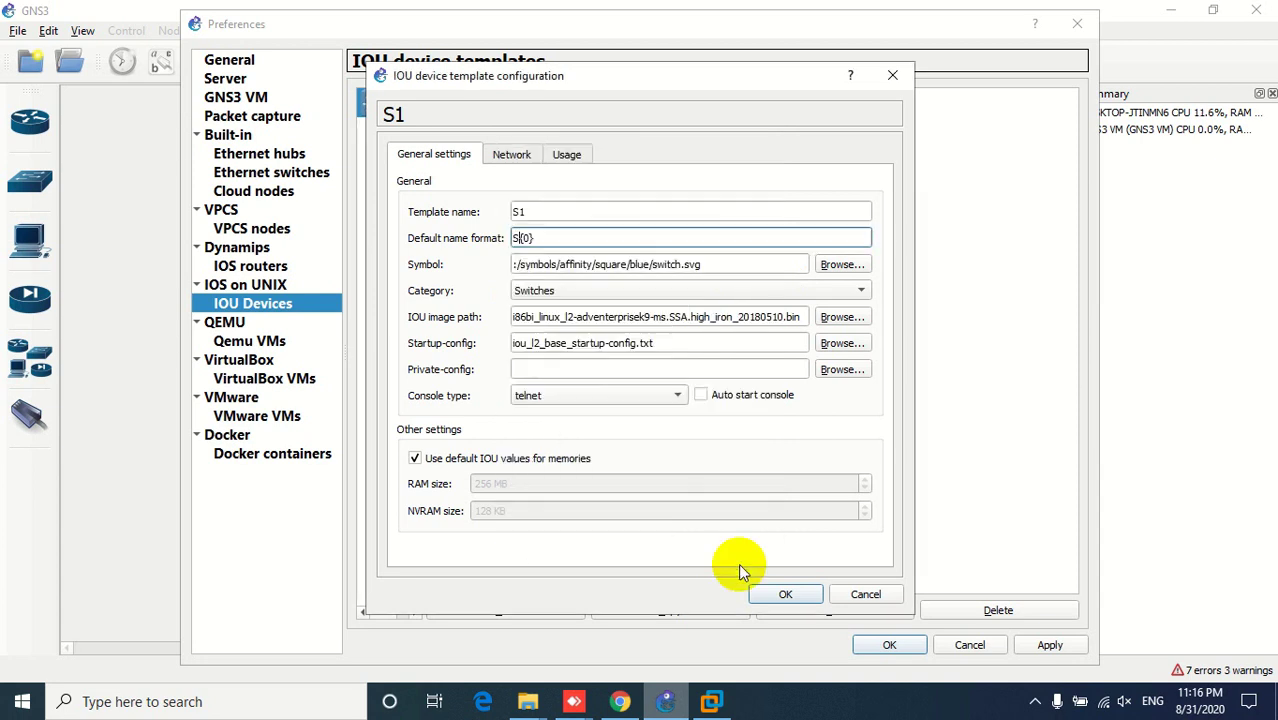
click(782, 594)
click(1022, 646)
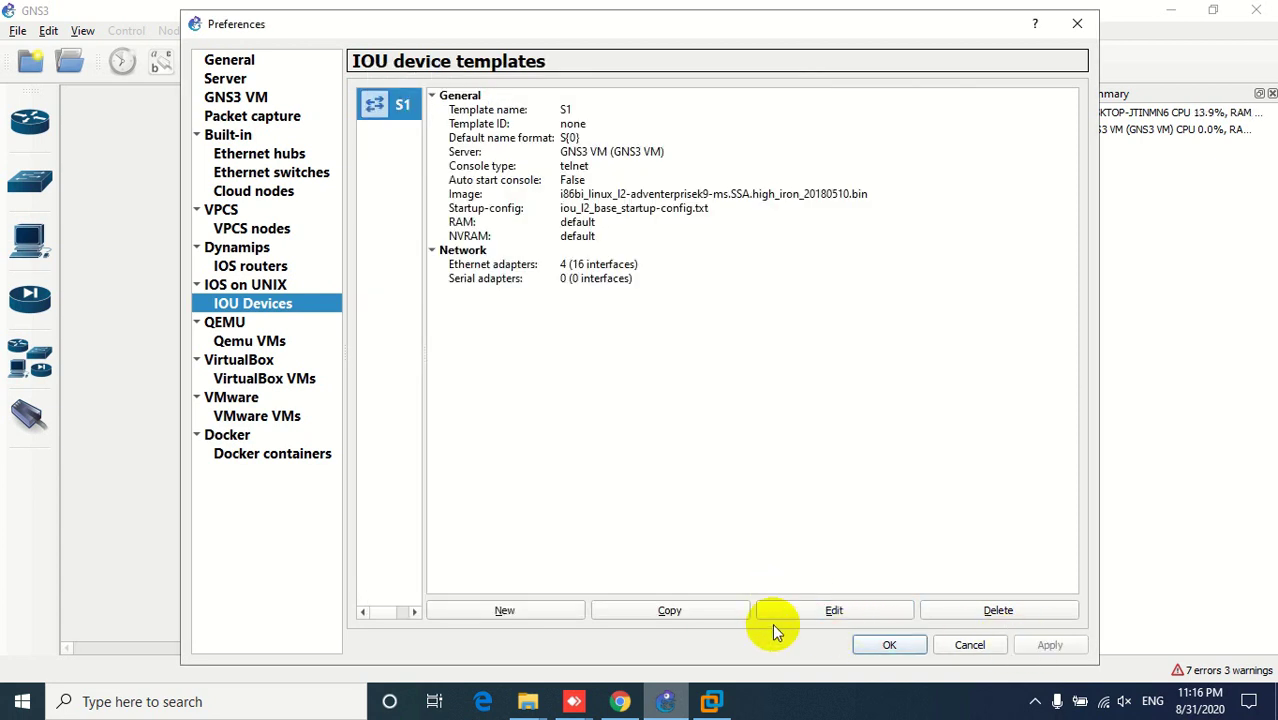
- Create an IOU device template named S2 on the GNS3 VM, using i86bi_linux_l2-advipservicesk9-ms.high_iron_20170202.bin as a new L2 image
click(526, 606)
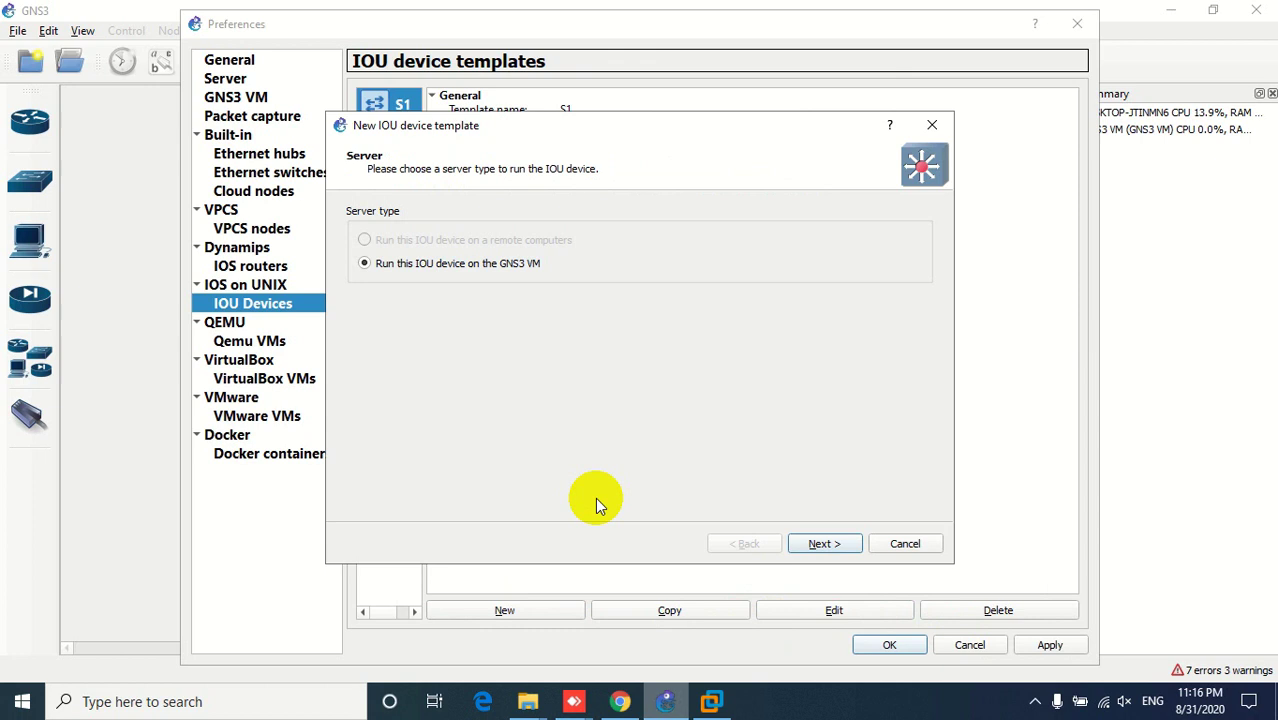
click(824, 542)
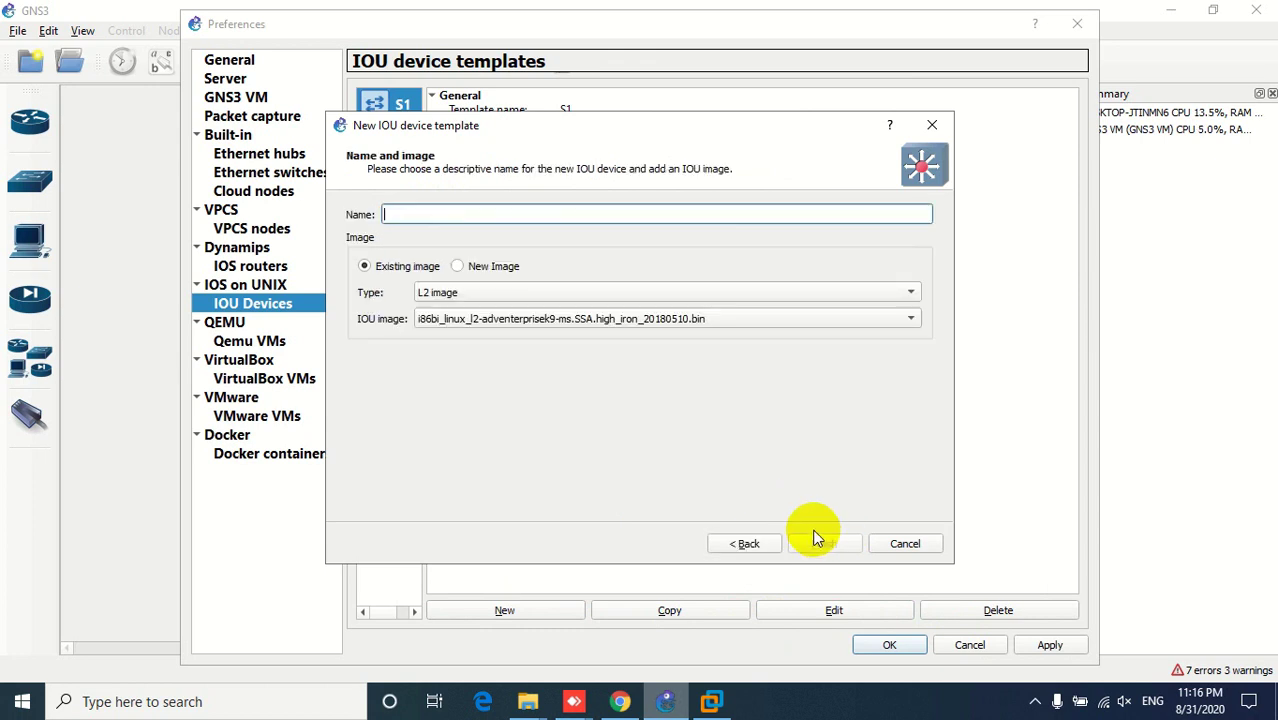
text(S2)
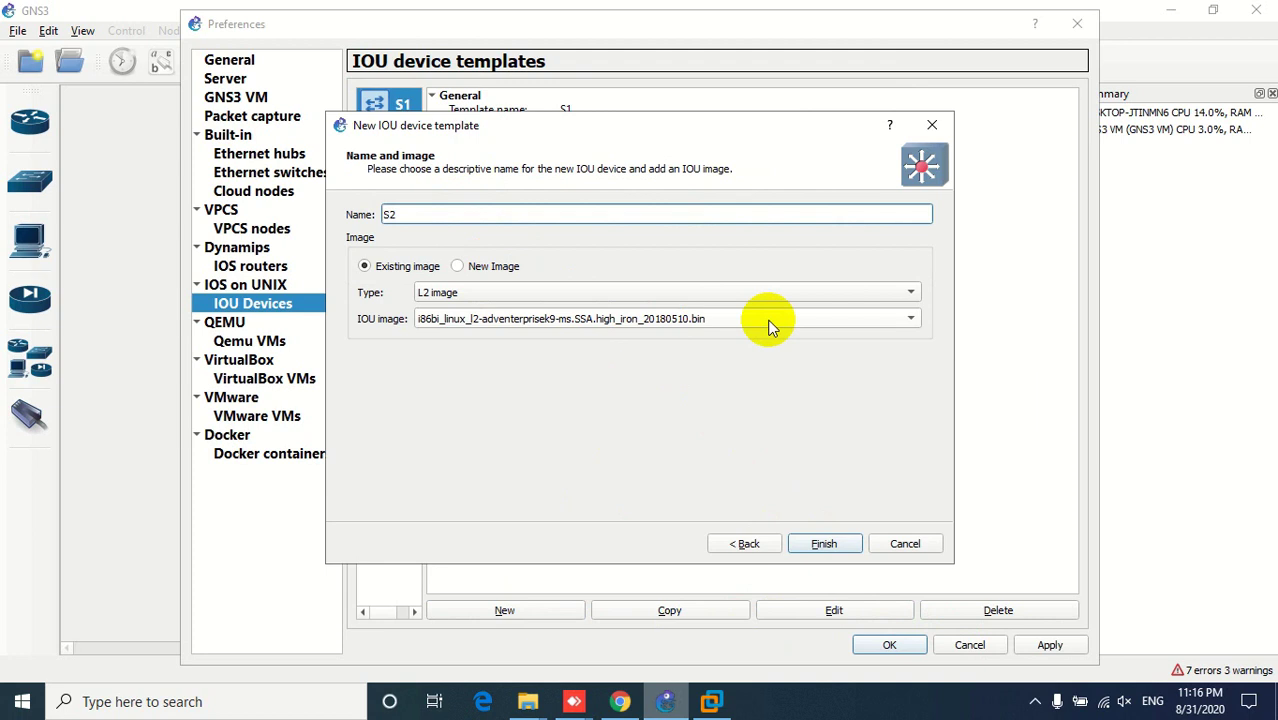
click(459, 266)
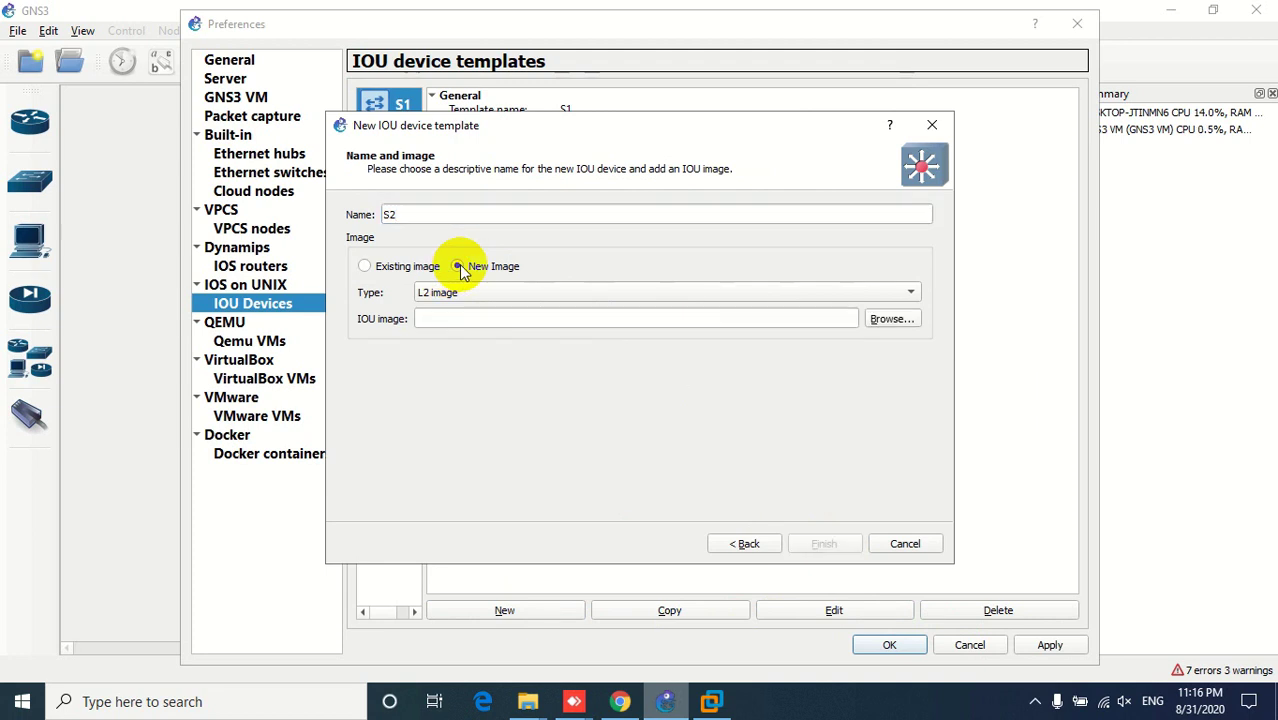
click(888, 319)
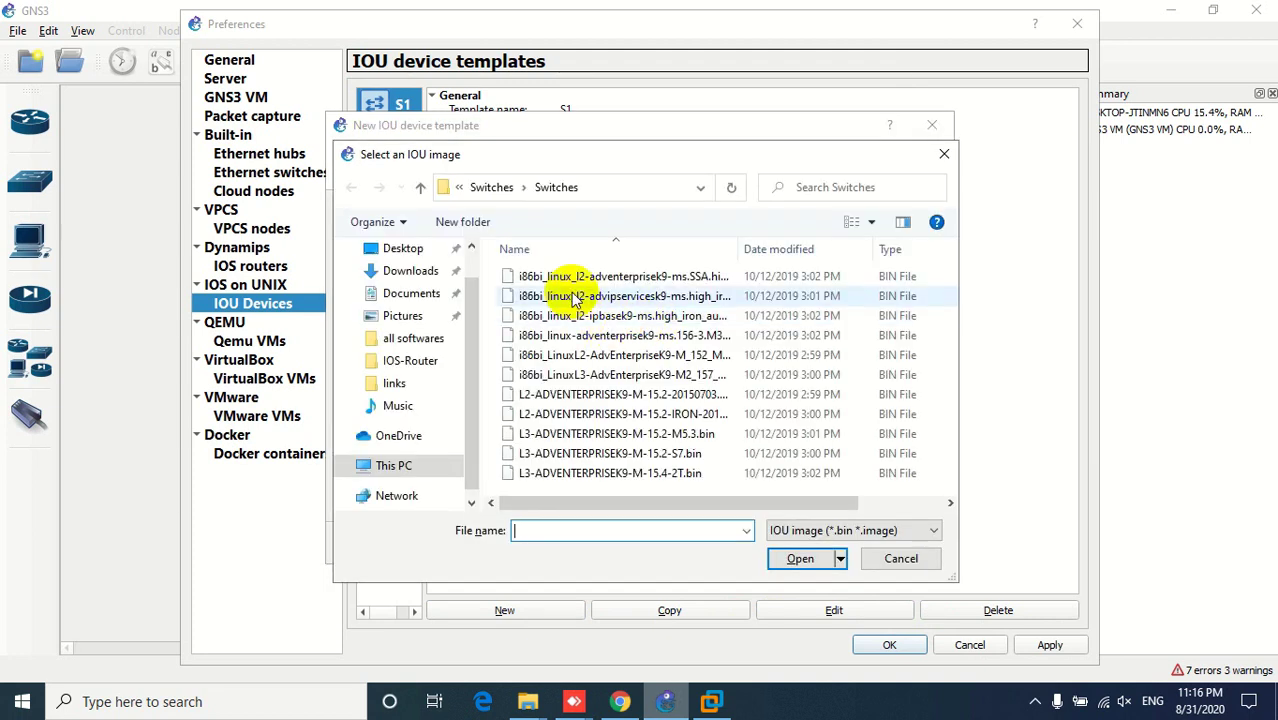
double_click(572, 188)
click(815, 542)
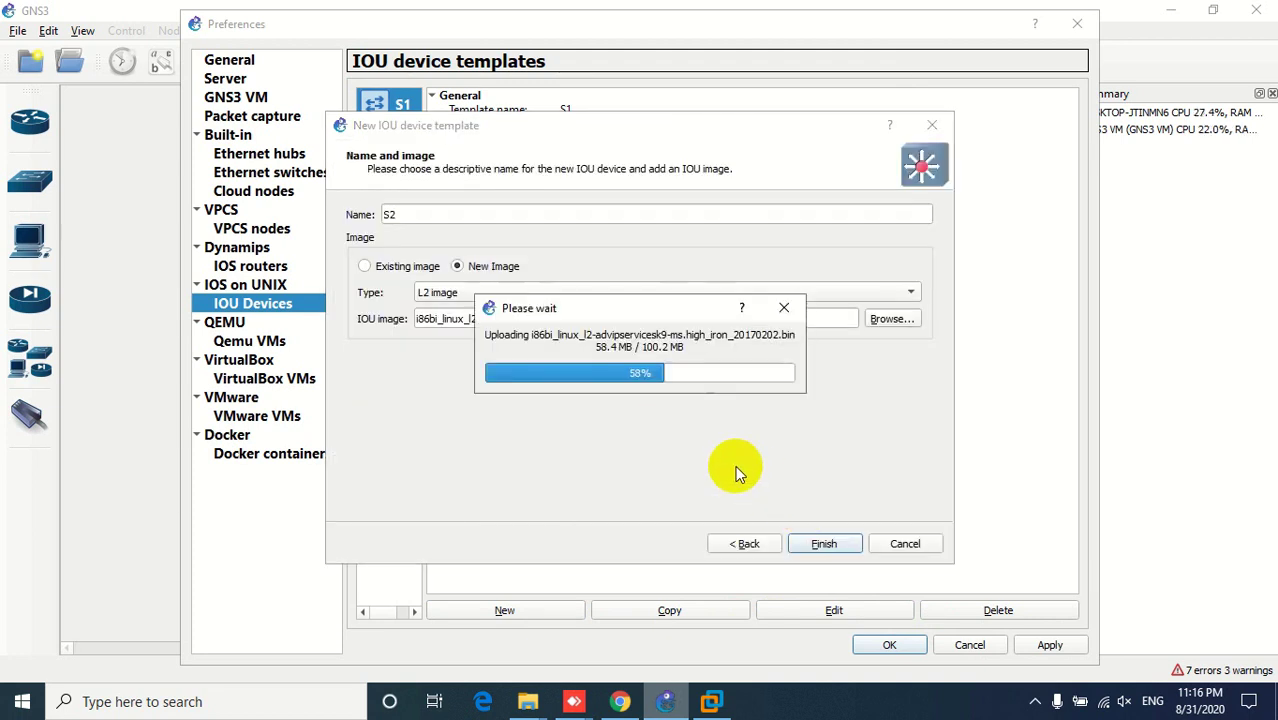
click(822, 543)
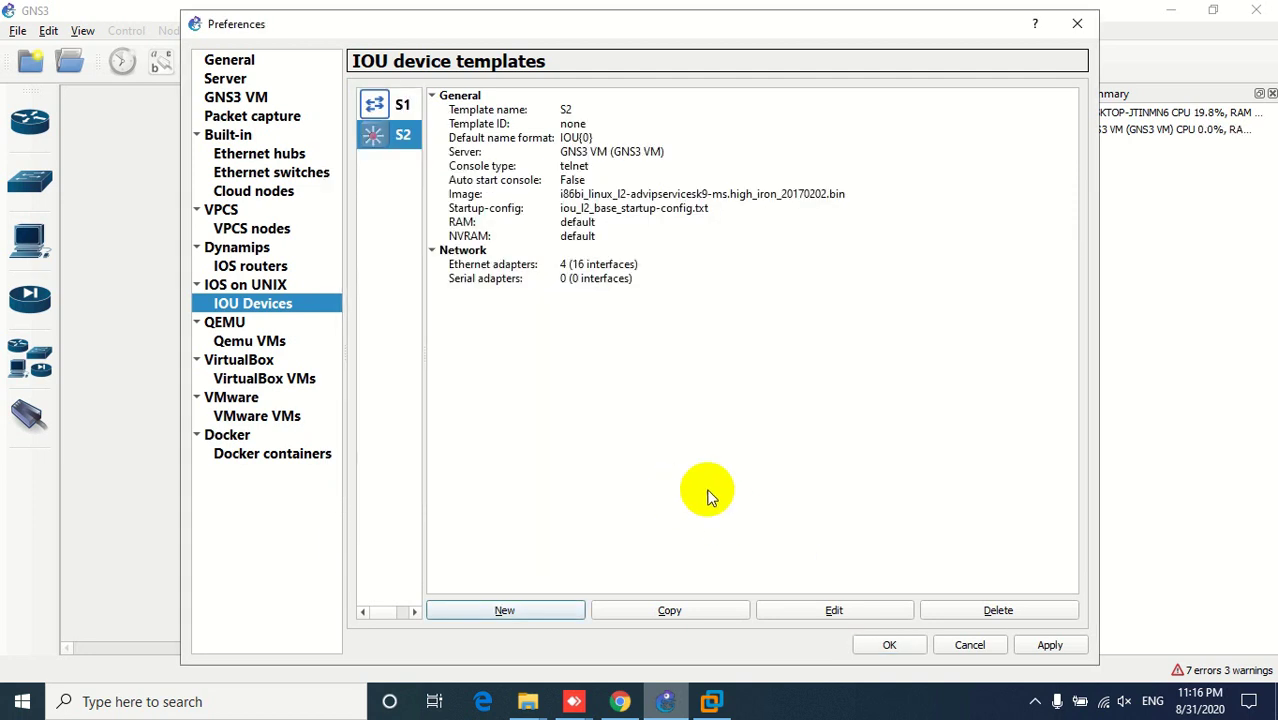
- Open the S2 template's configuration and set its default name format to S{0}
click(834, 610)
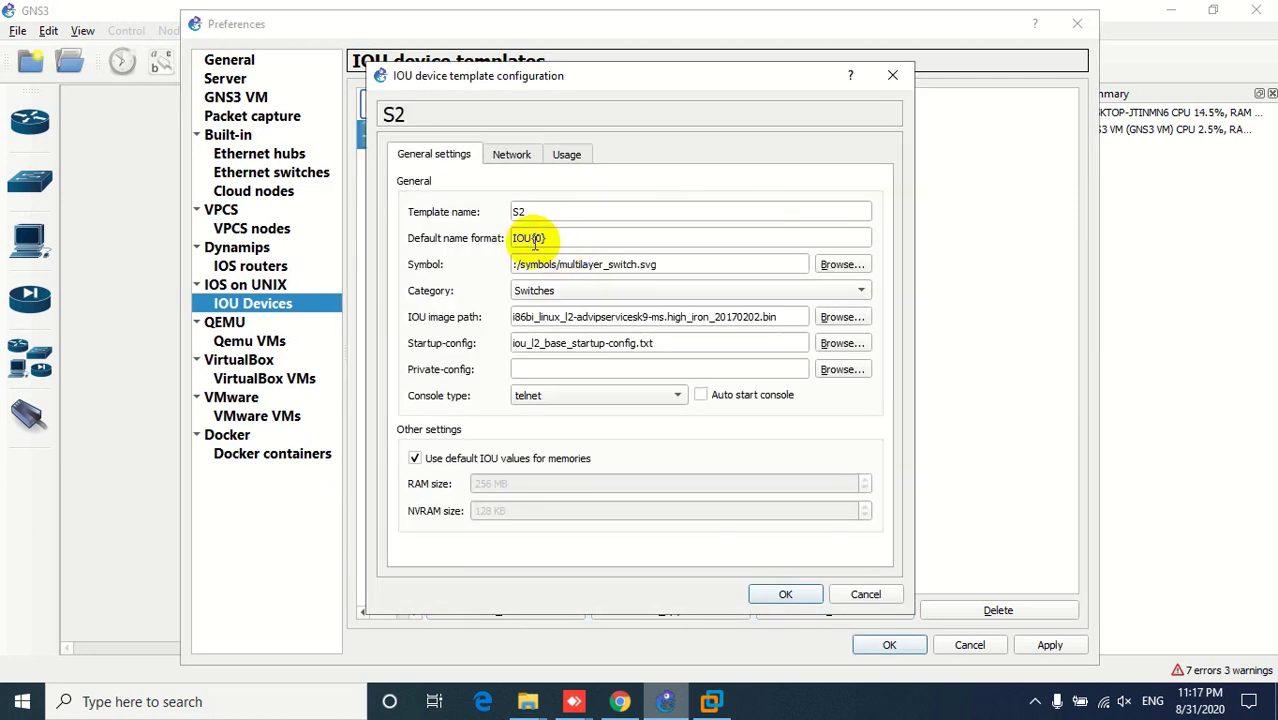
click(544, 242)
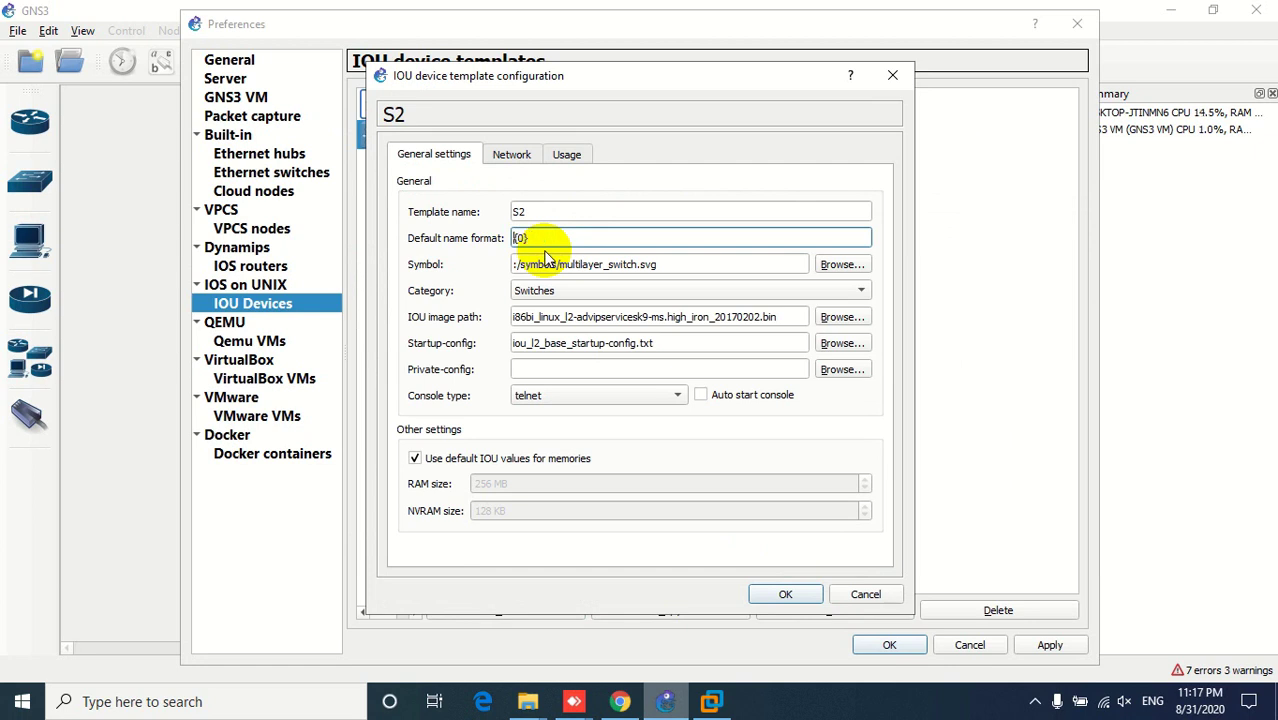
text(S)
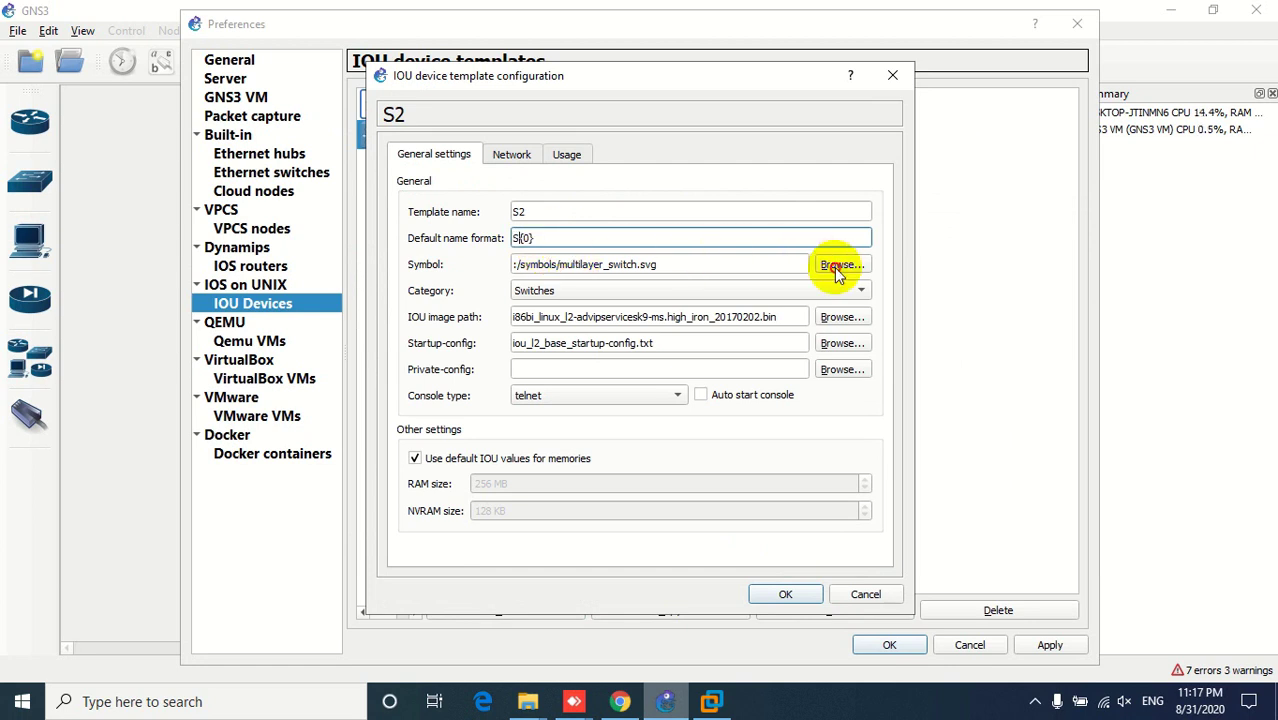
- Change the S2 template's symbol to the switch from the Affinity-square-blue library, save the configuration and apply it
click(829, 267)
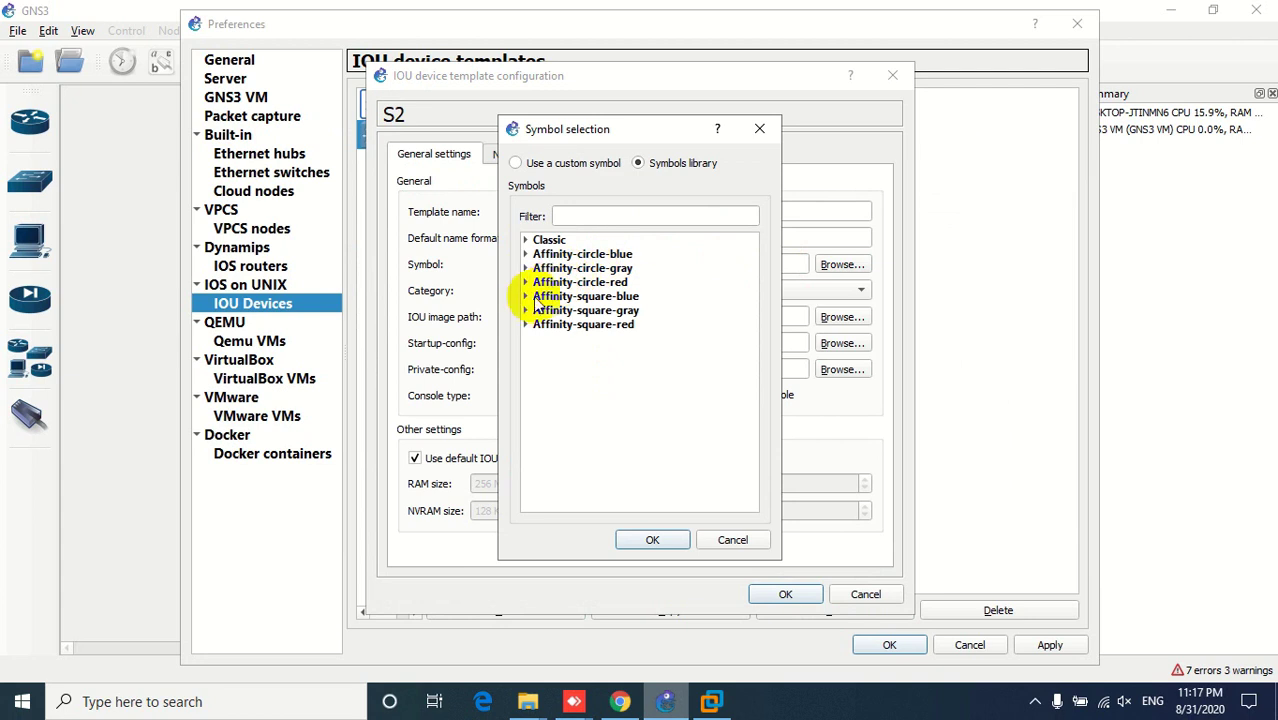
click(525, 297)
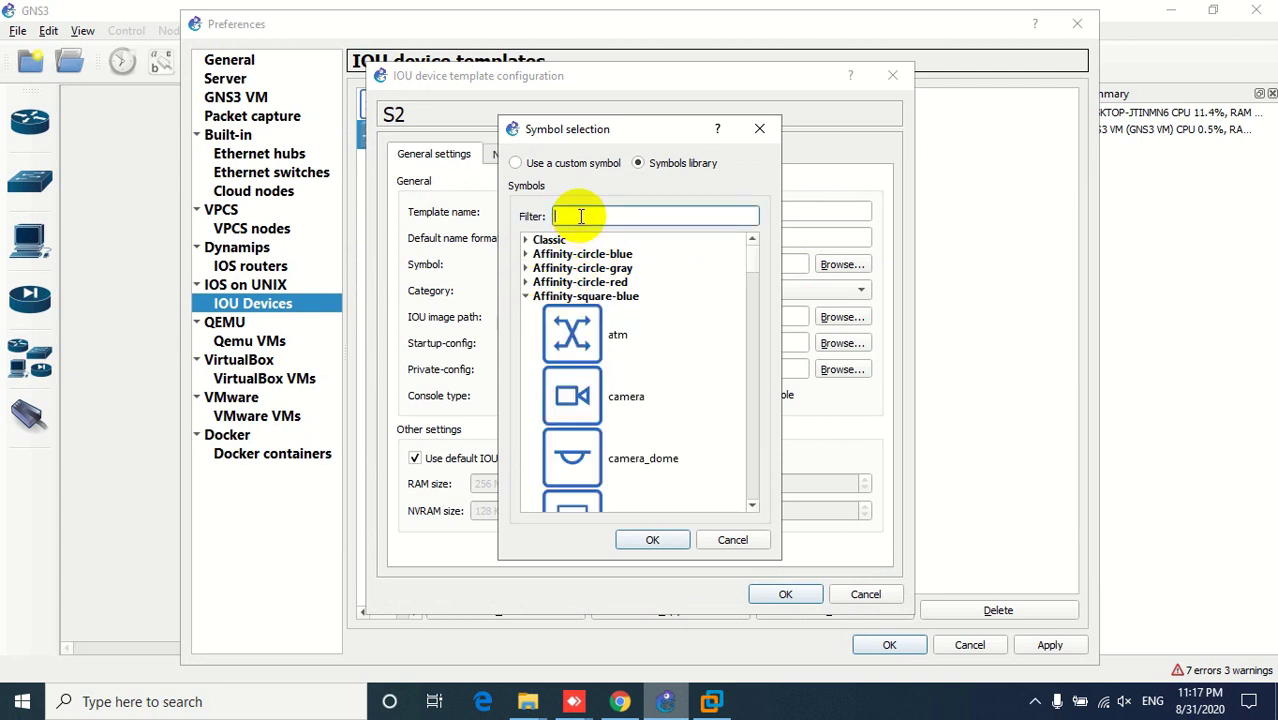
text(sw)
click(580, 340)
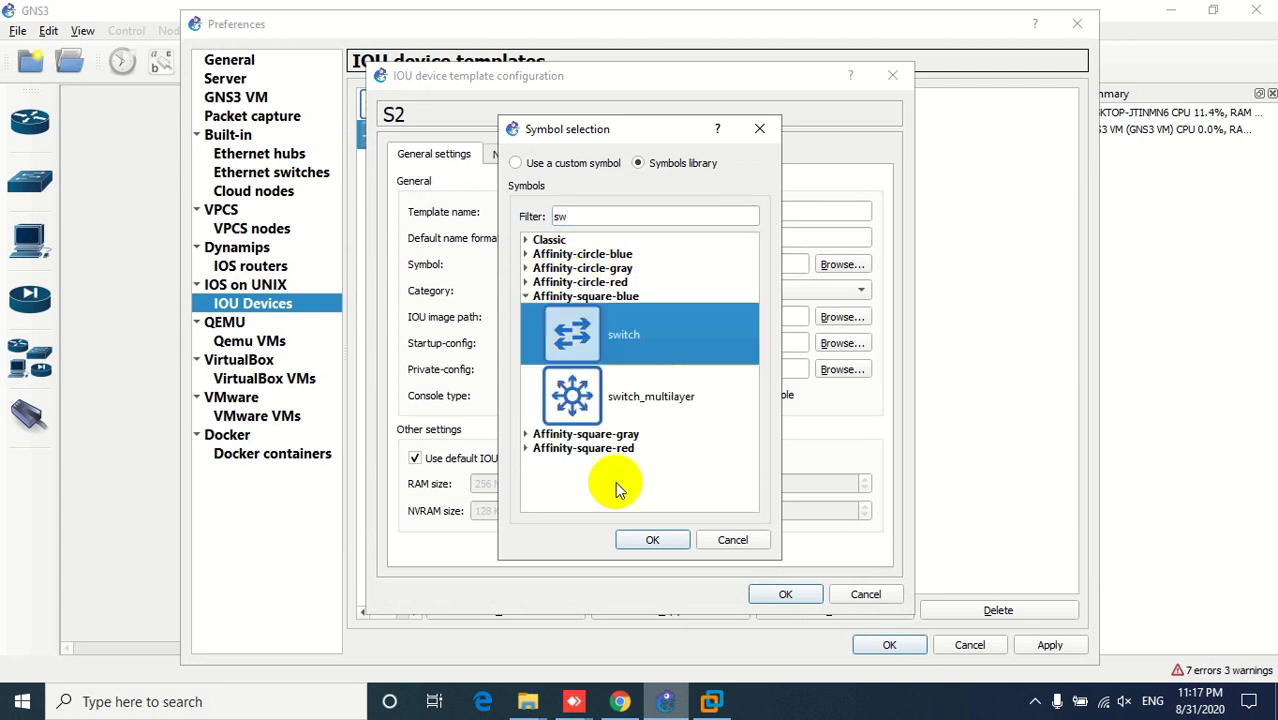
click(631, 538)
click(783, 594)
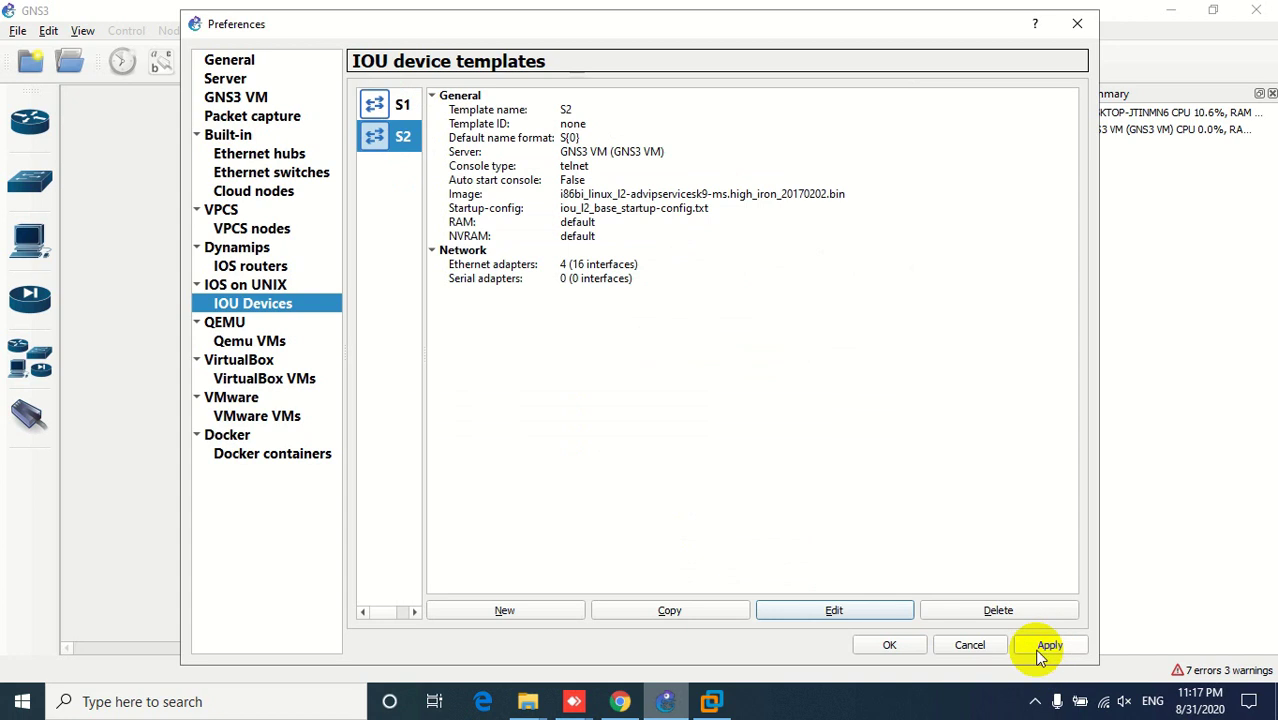
click(1045, 647)
- Create an IOU device template named S3 on the GNS3 VM, using i86bi_LinuxL3-AdvEnterpriseK9-M2_157_3_May_2018.bin as a new L3 image
click(506, 612)
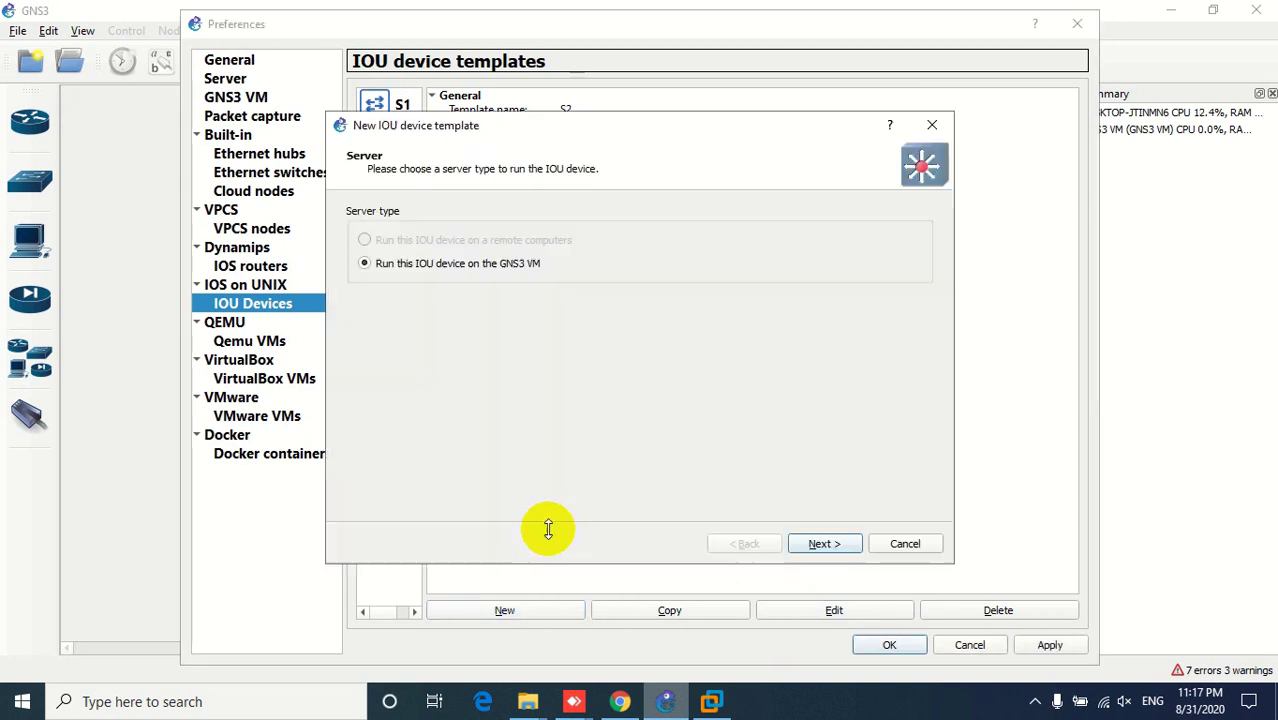
click(817, 545)
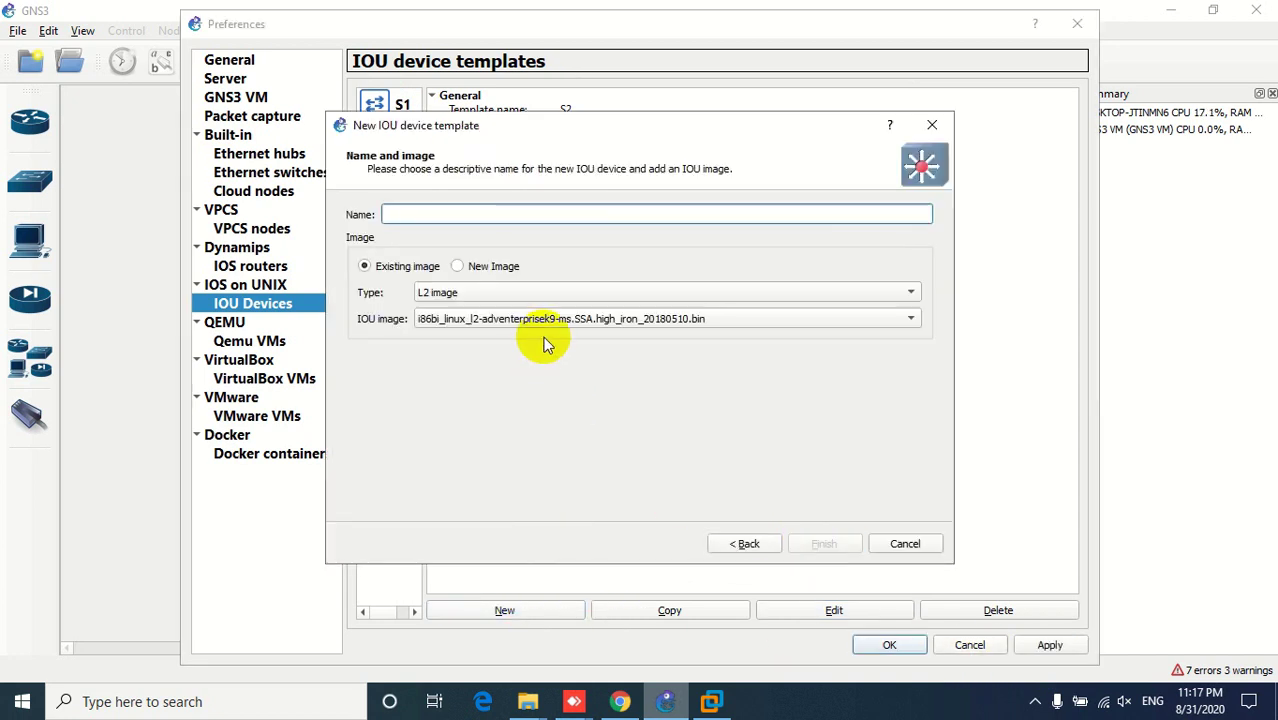
text(S3)
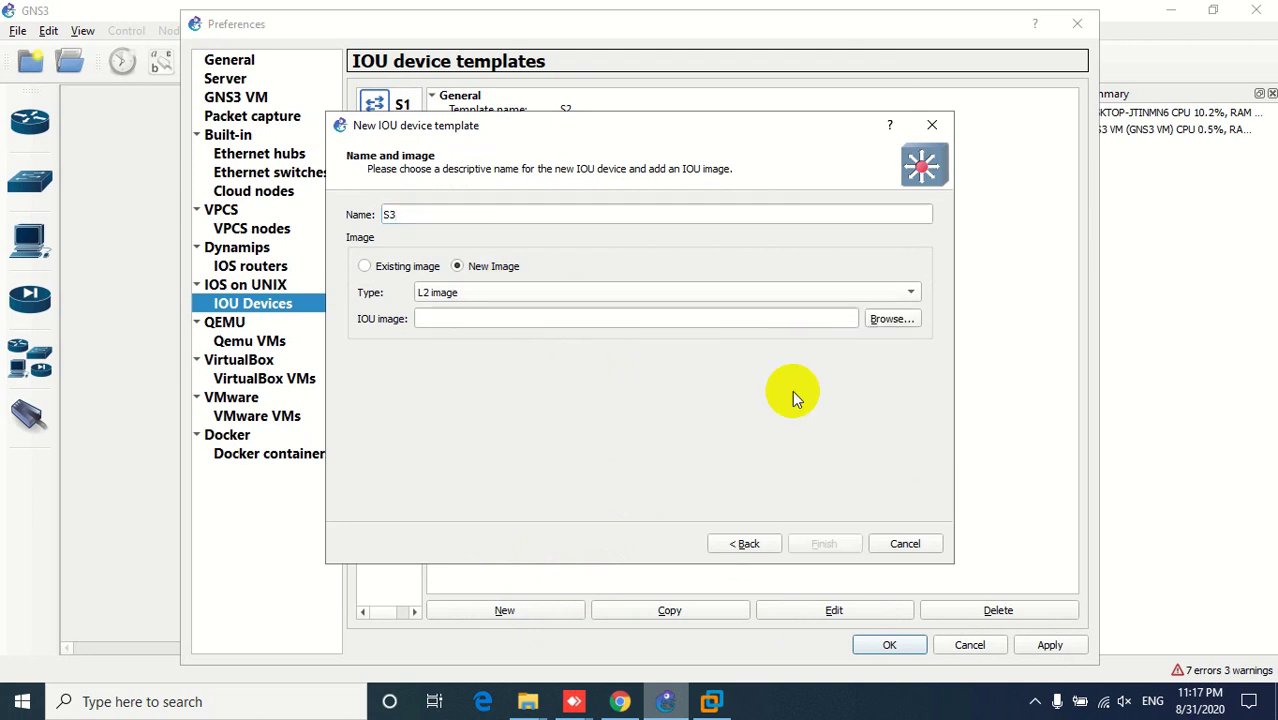
click(891, 318)
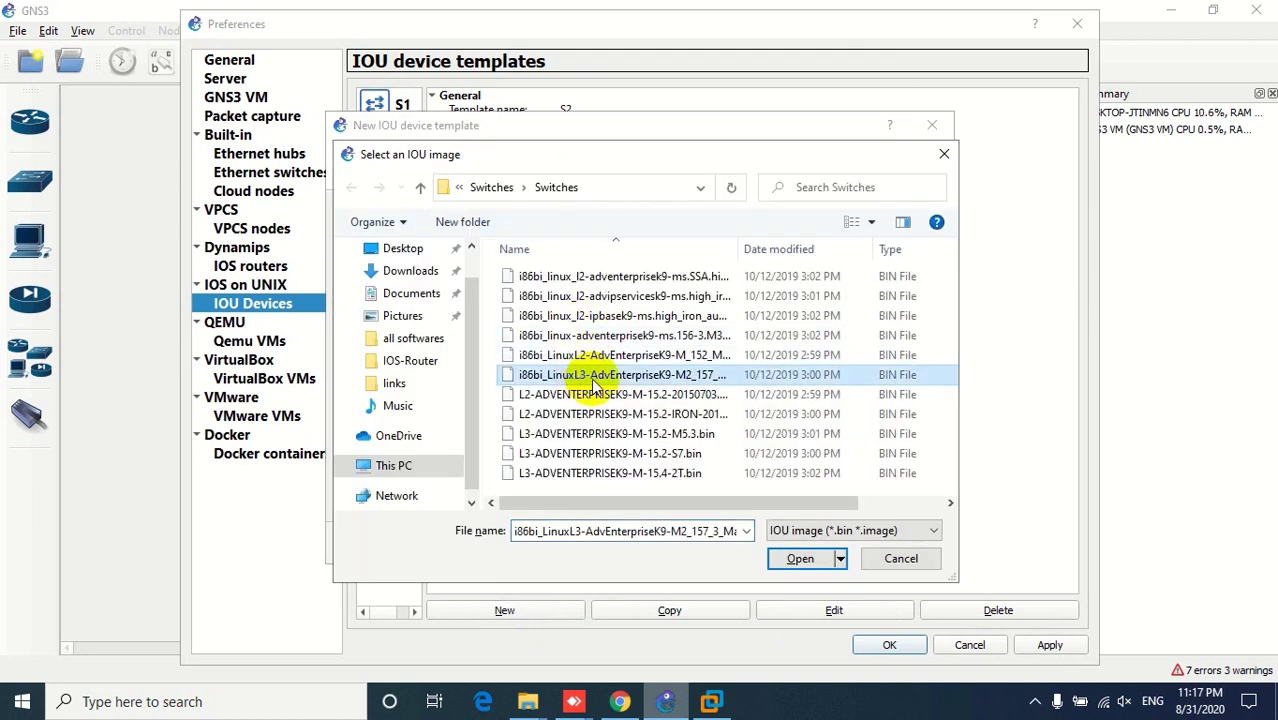
double_click(581, 376)
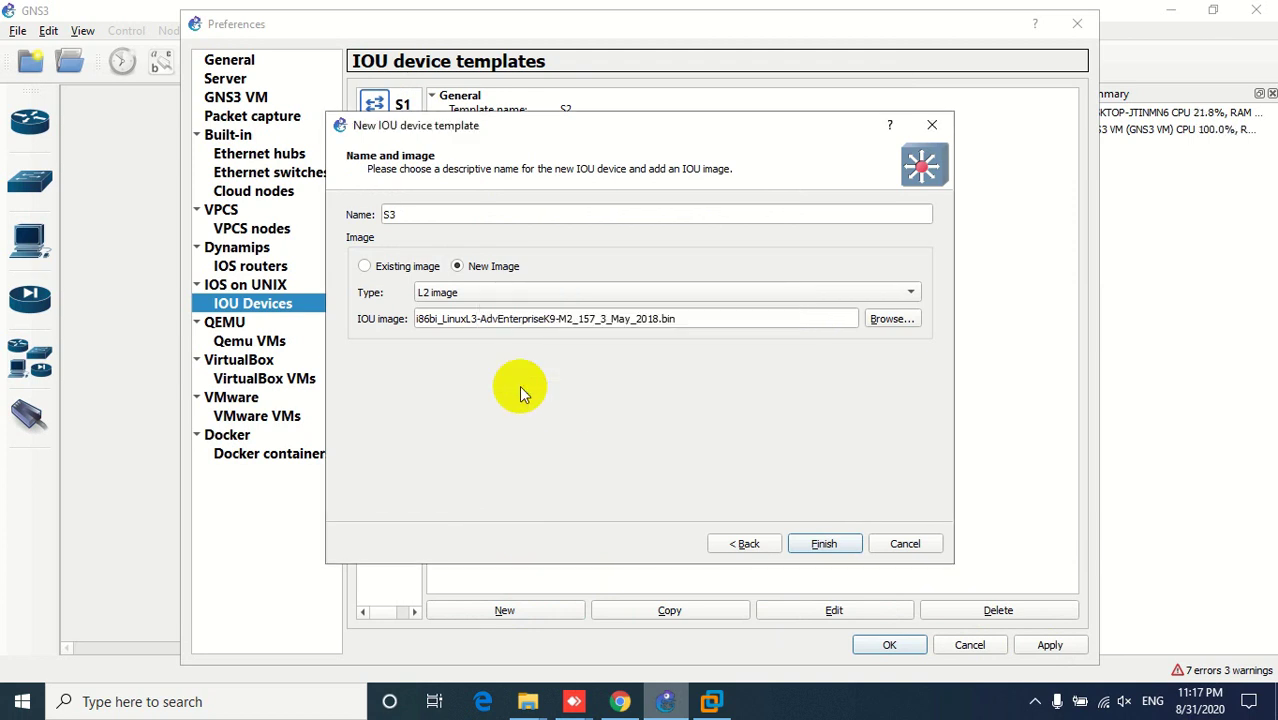
click(470, 300)
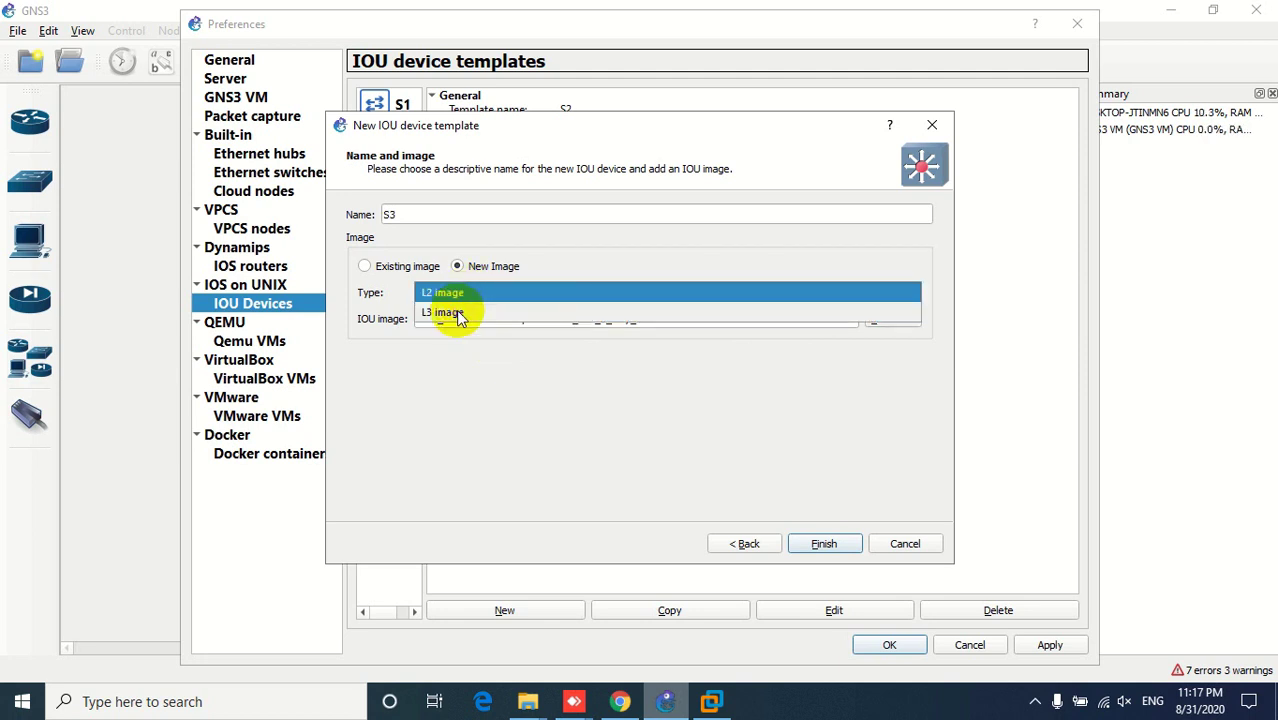
click(463, 312)
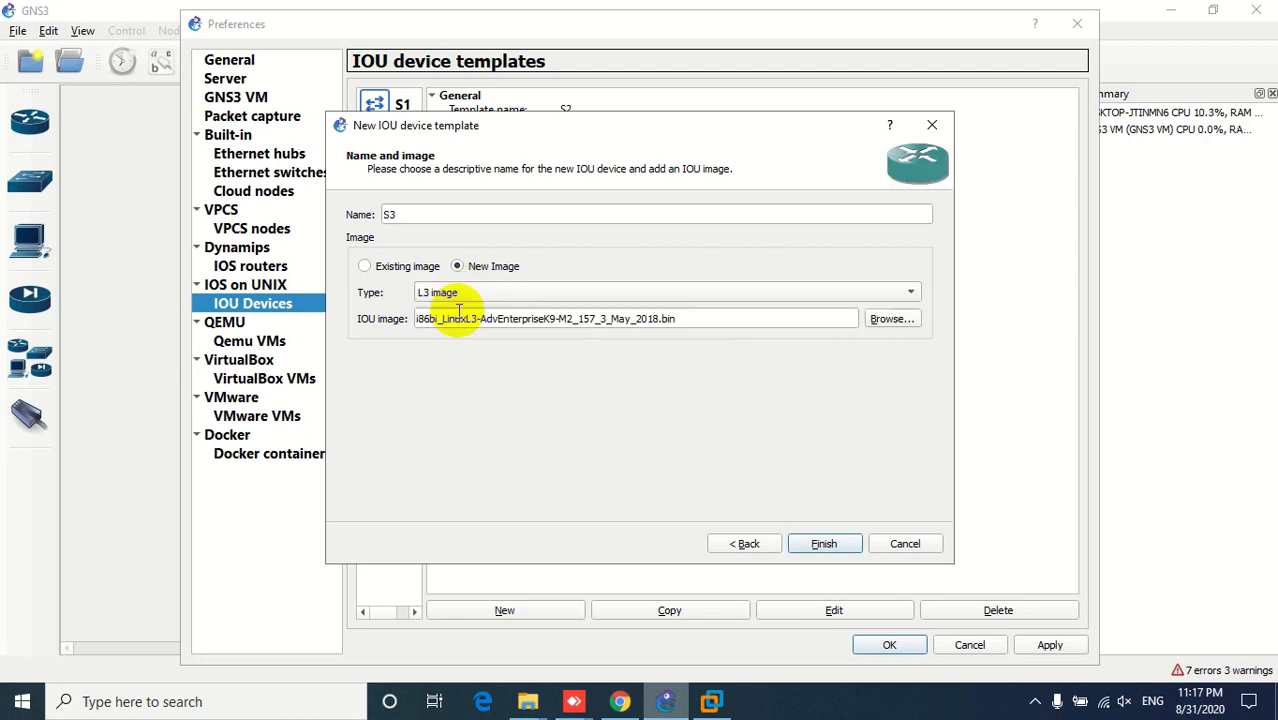
click(820, 545)
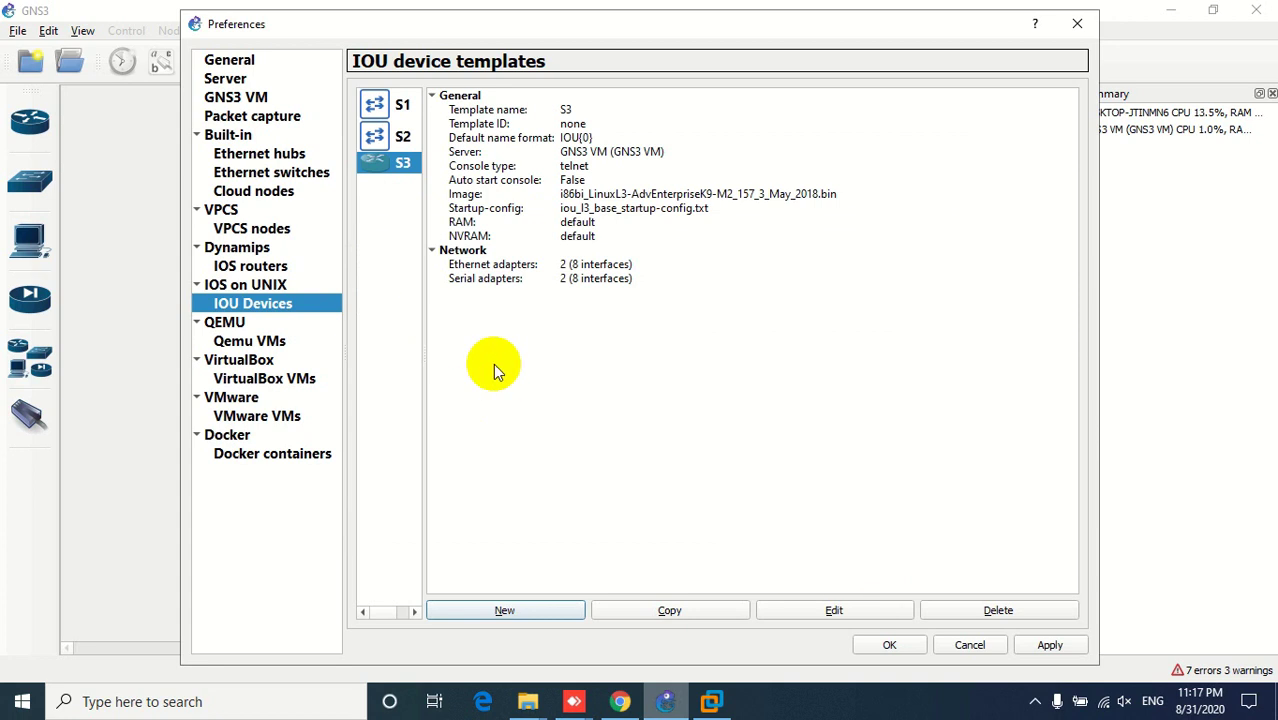
- Rename the S3 template to R3 in its configuration and set its default name format to R{0}
click(801, 612)
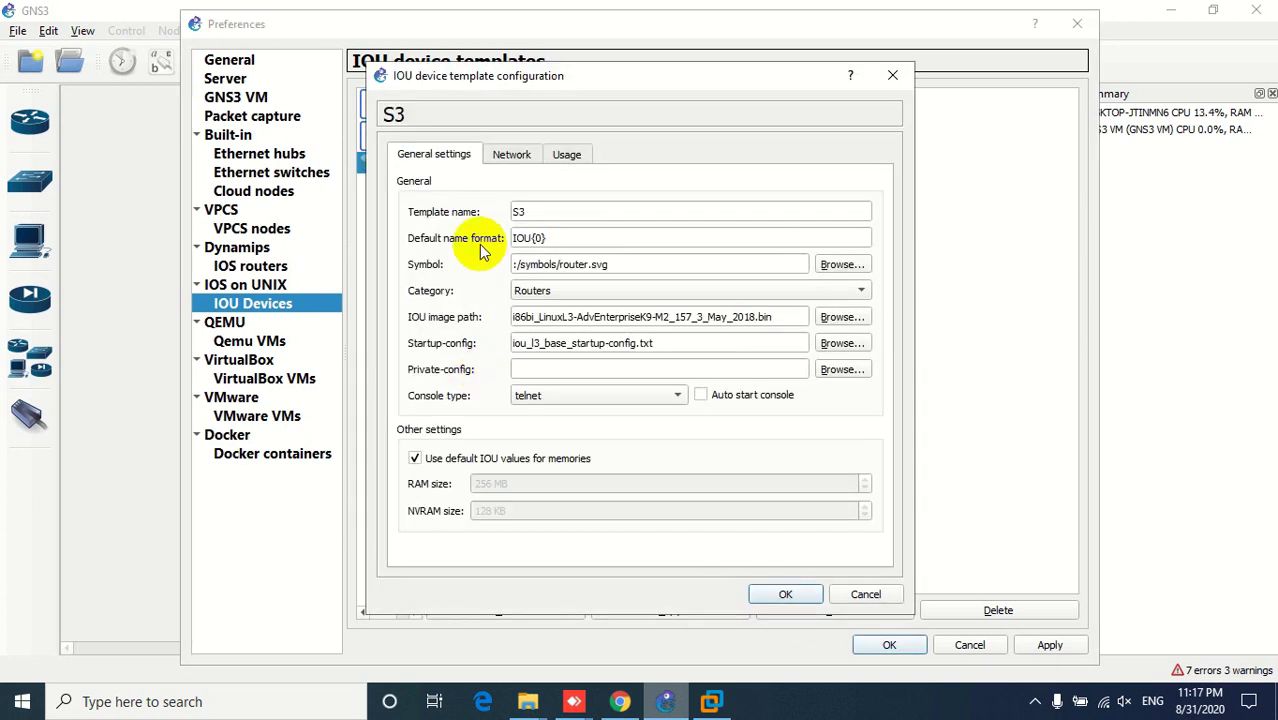
click(517, 216)
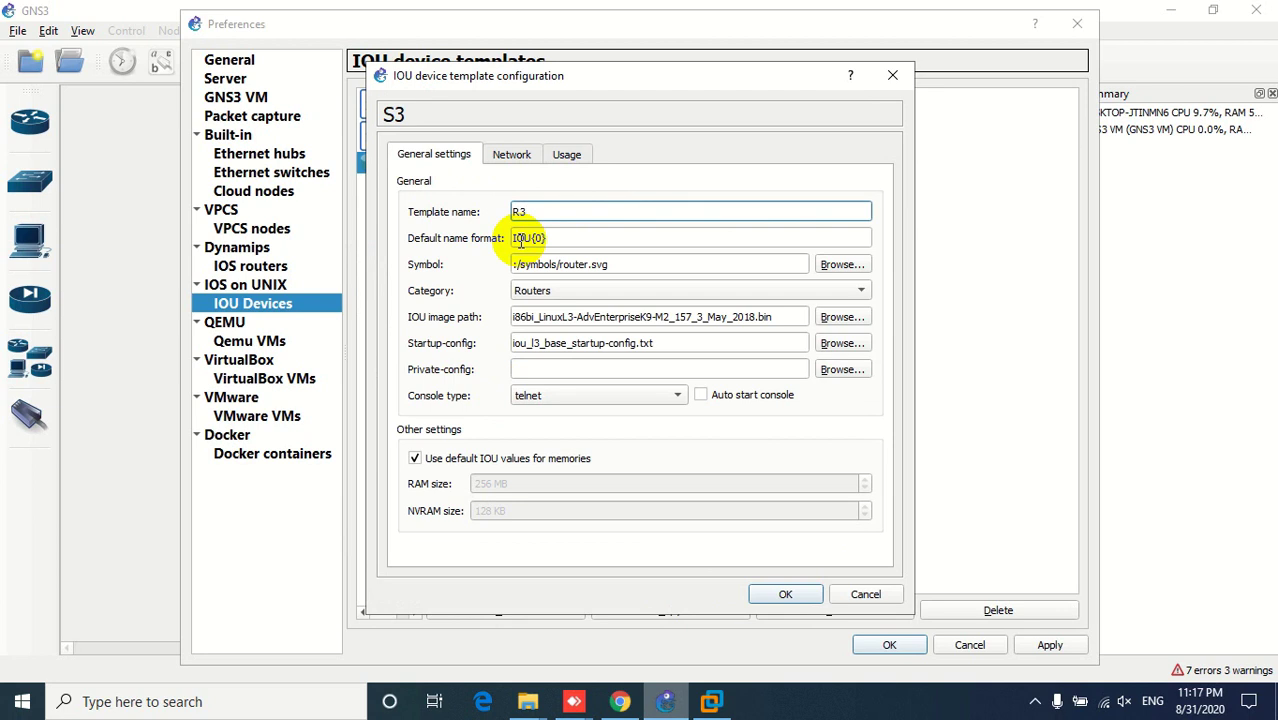
click(531, 238)
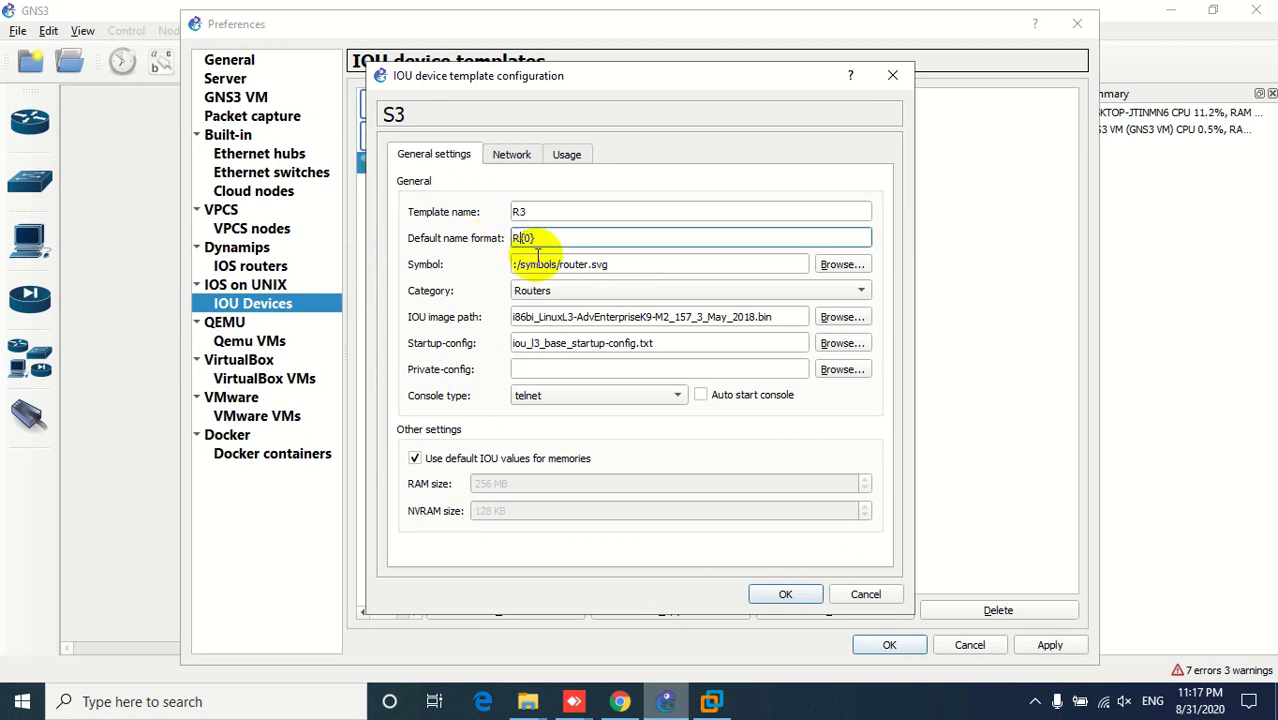
- Change the R3 template's symbol to the router from the Affinity-circle-red library, save the configuration and apply it
click(823, 266)
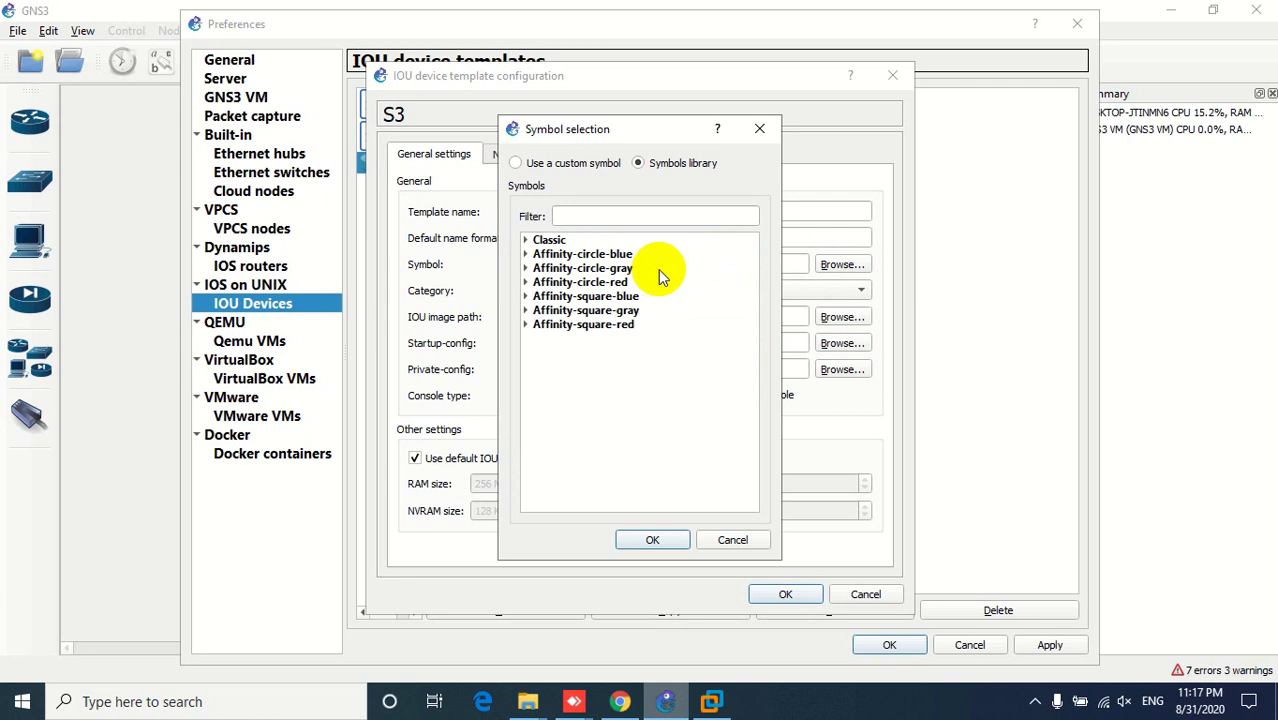
click(526, 283)
click(587, 216)
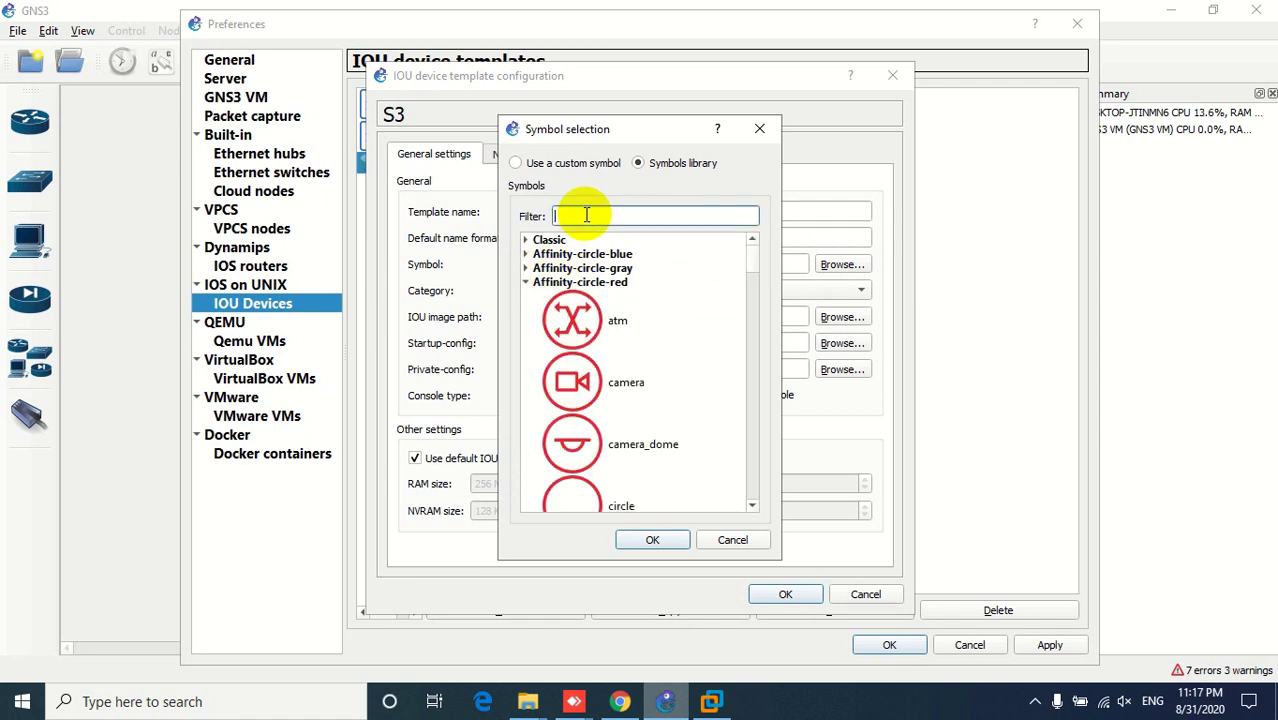
text(ro)
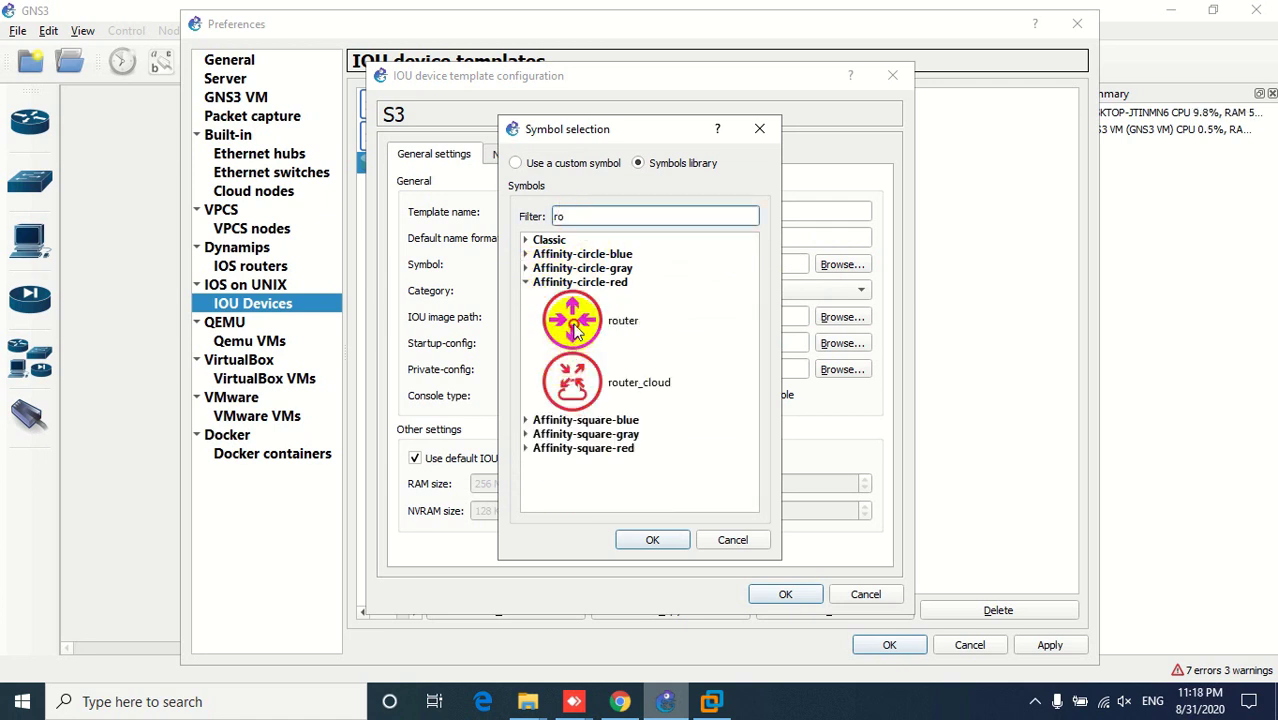
click(646, 537)
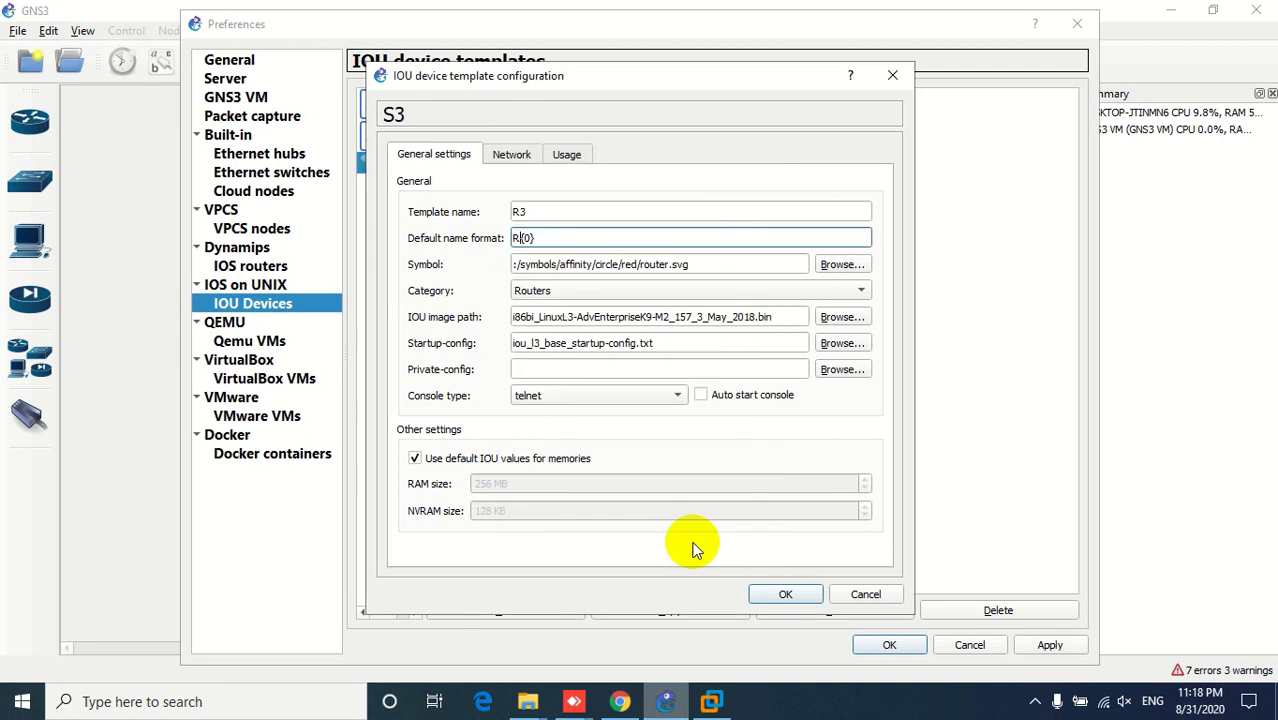
click(780, 594)
click(1050, 645)
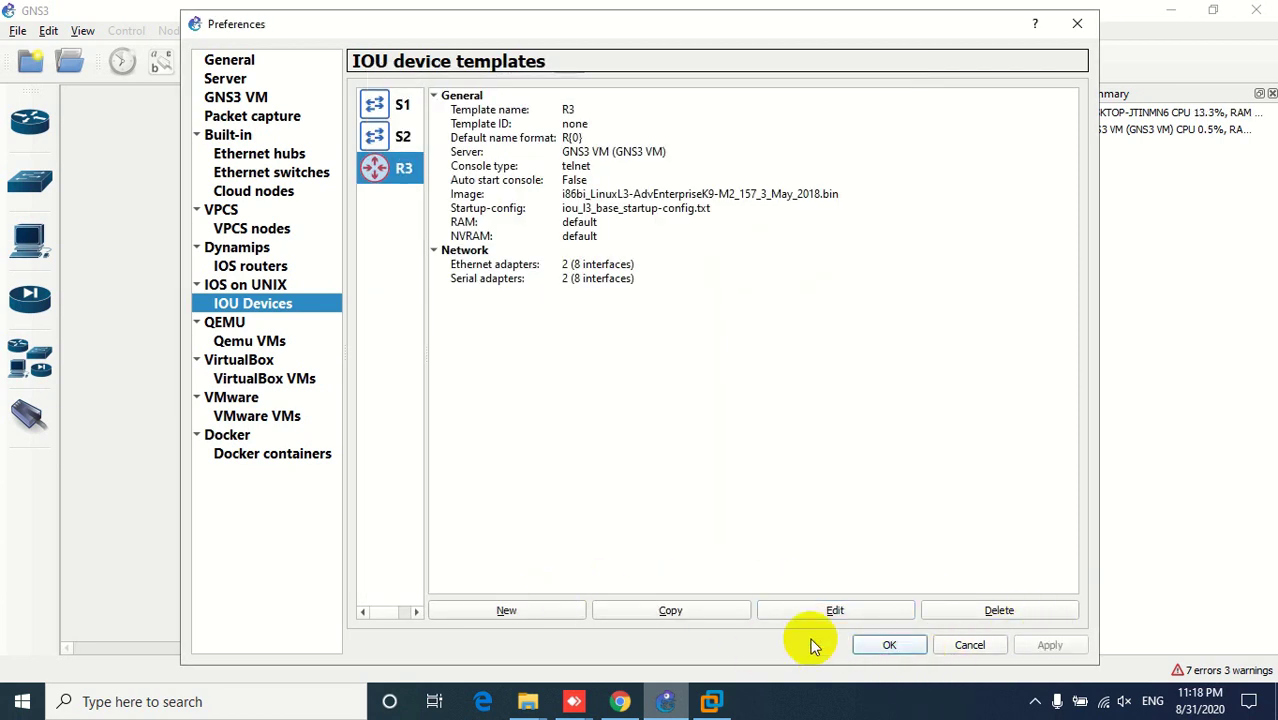
- Create an IOU device template named S3 on the GNS3 VM, using i86bi_LinuxL2-AdvEnterpriseK9-M_152_May_2018.bin as a new L2 image
click(503, 608)
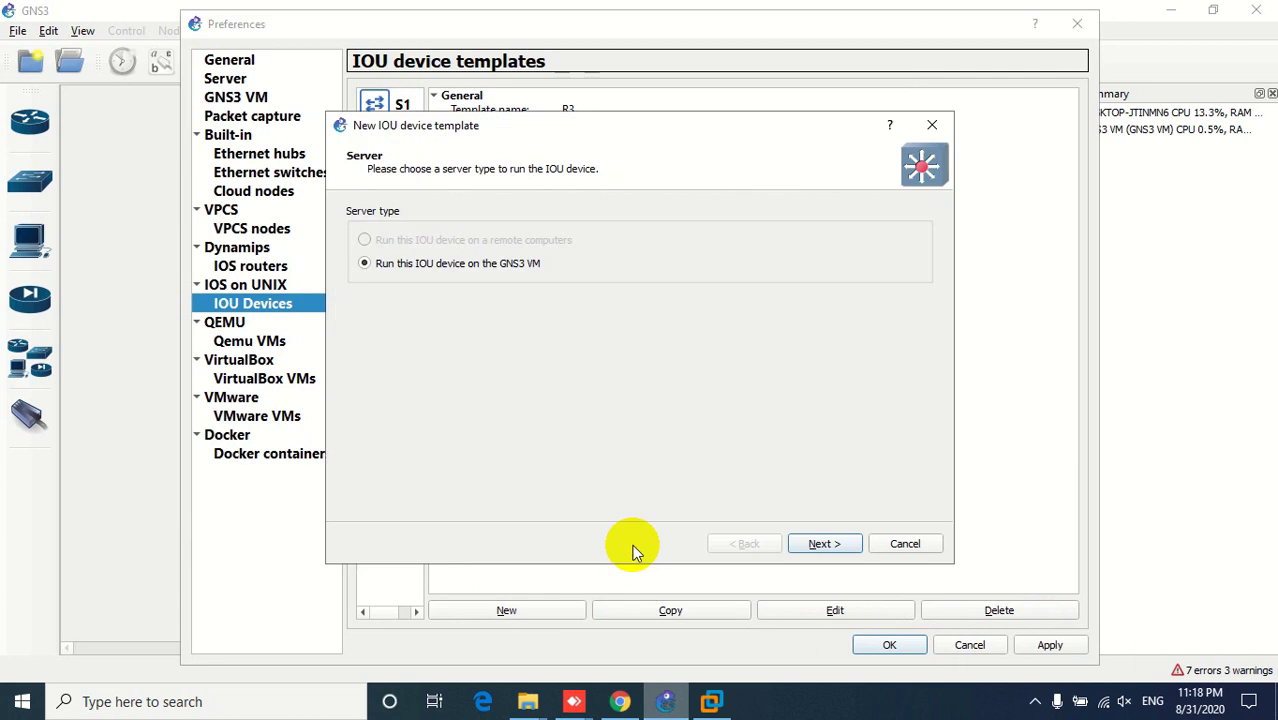
click(818, 543)
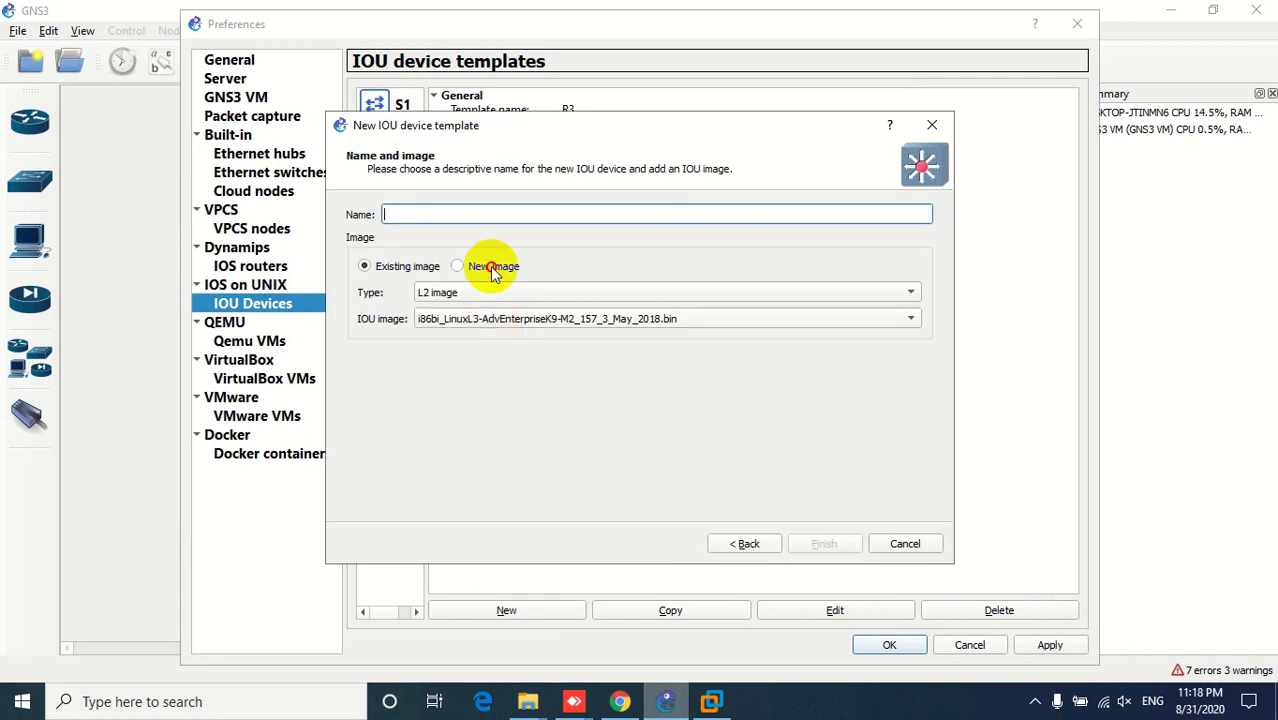
click(458, 266)
click(890, 320)
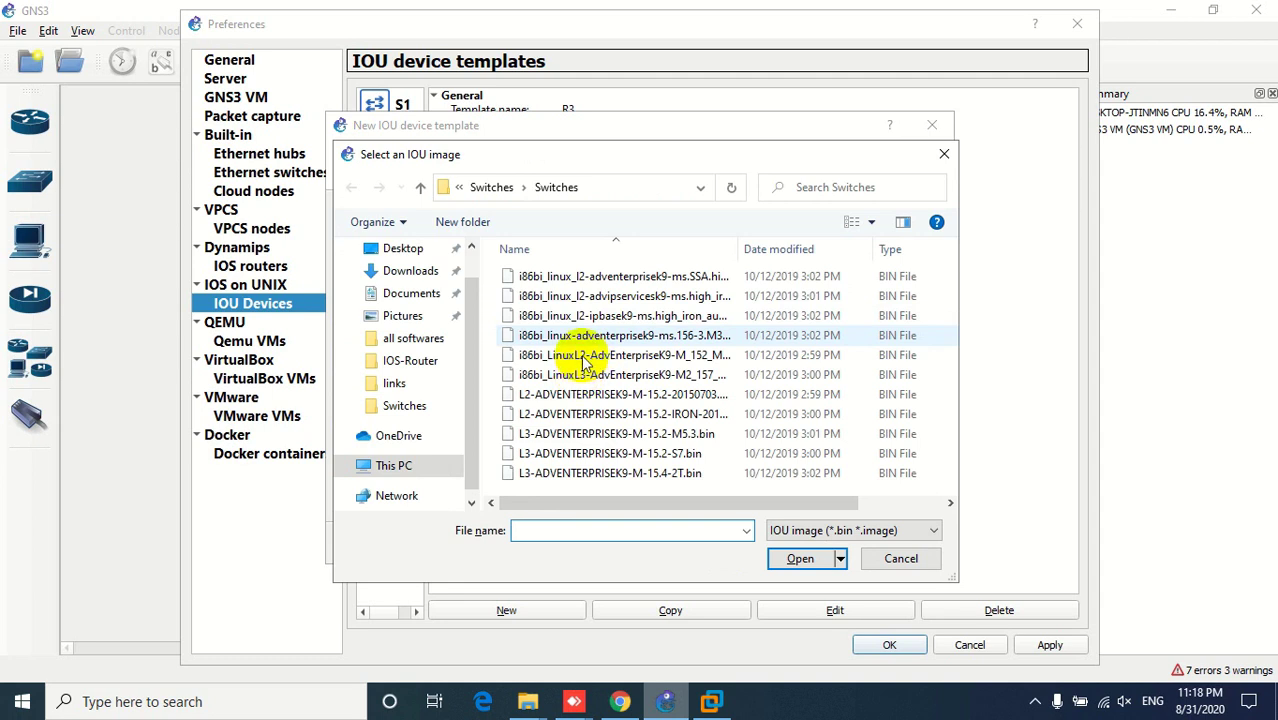
double_click(578, 357)
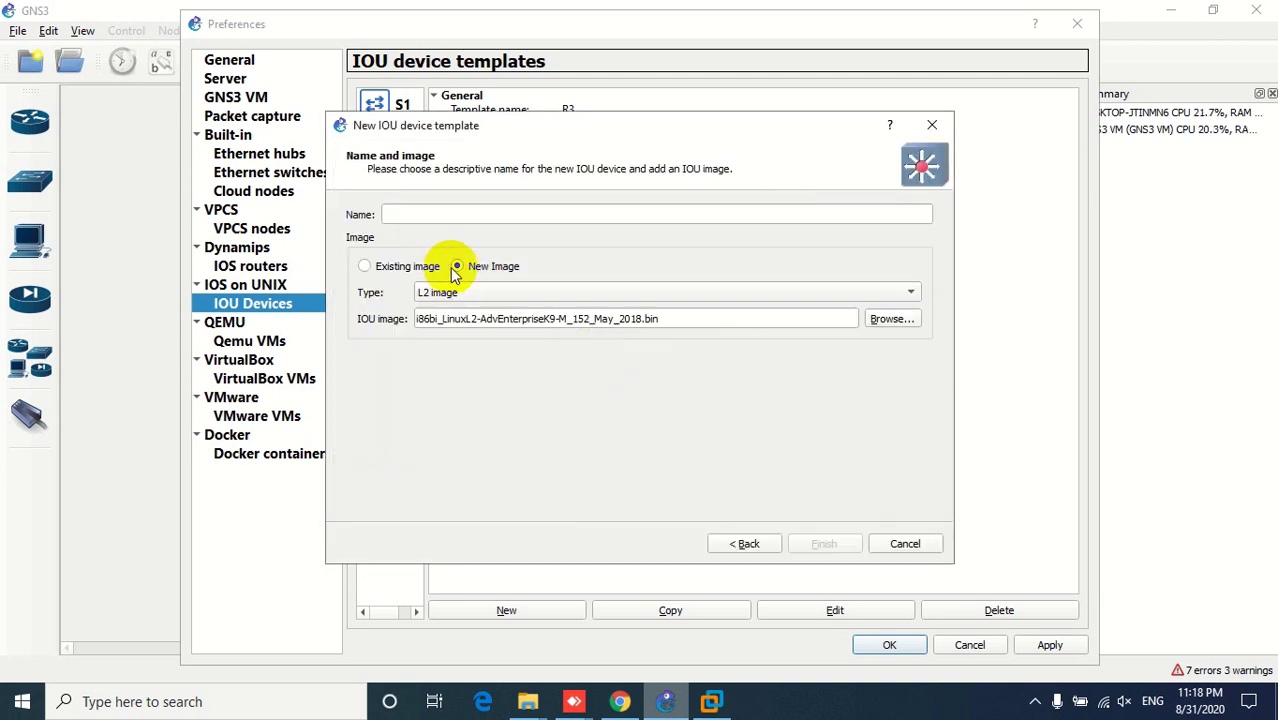
click(415, 215)
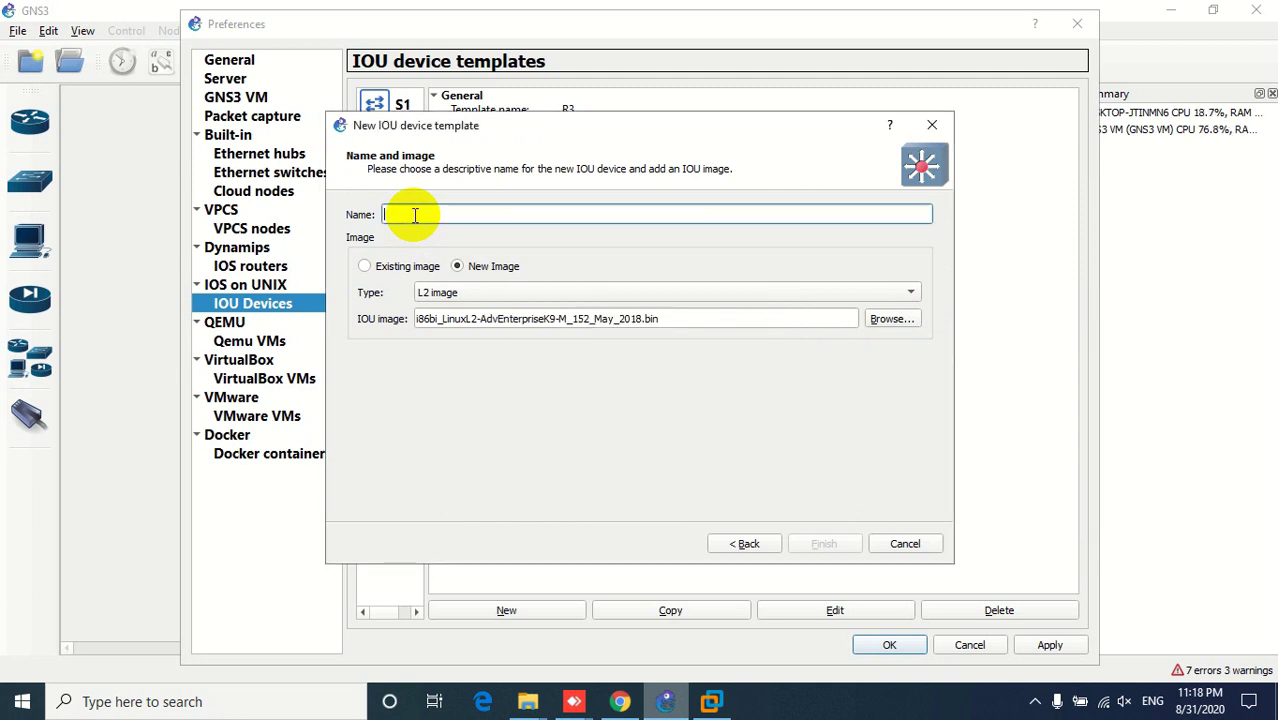
text(S3)
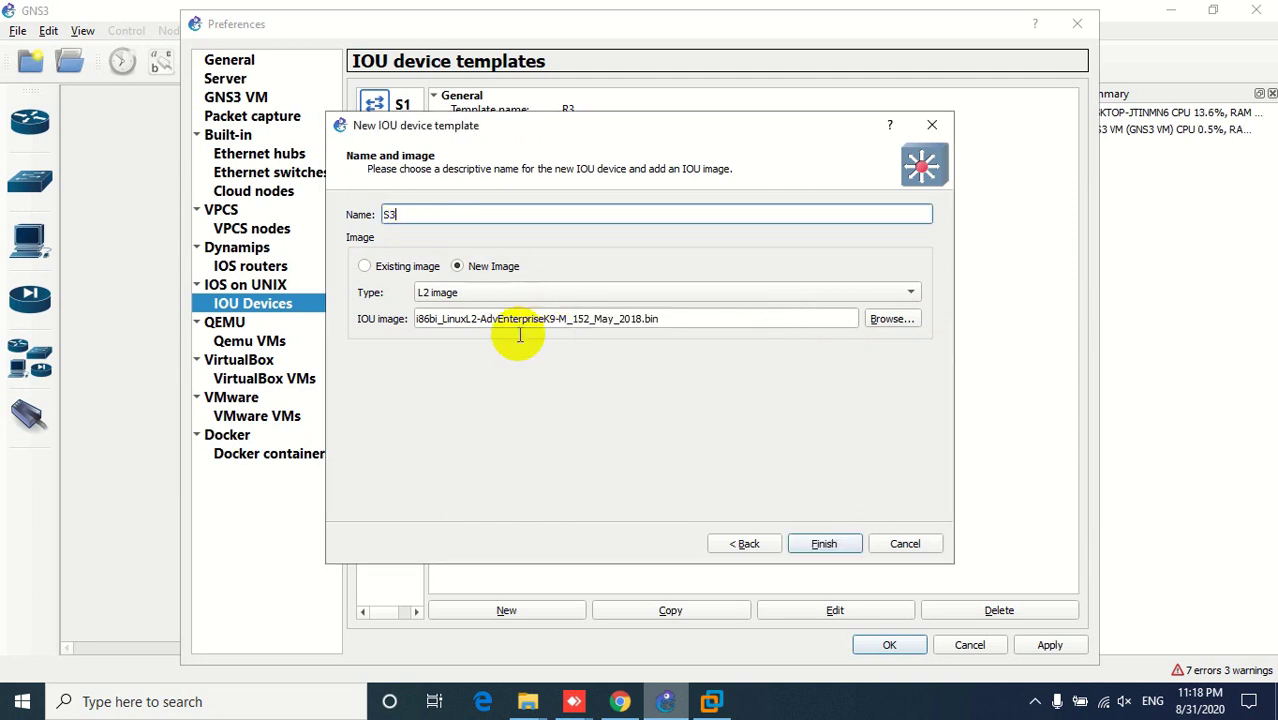
click(820, 545)
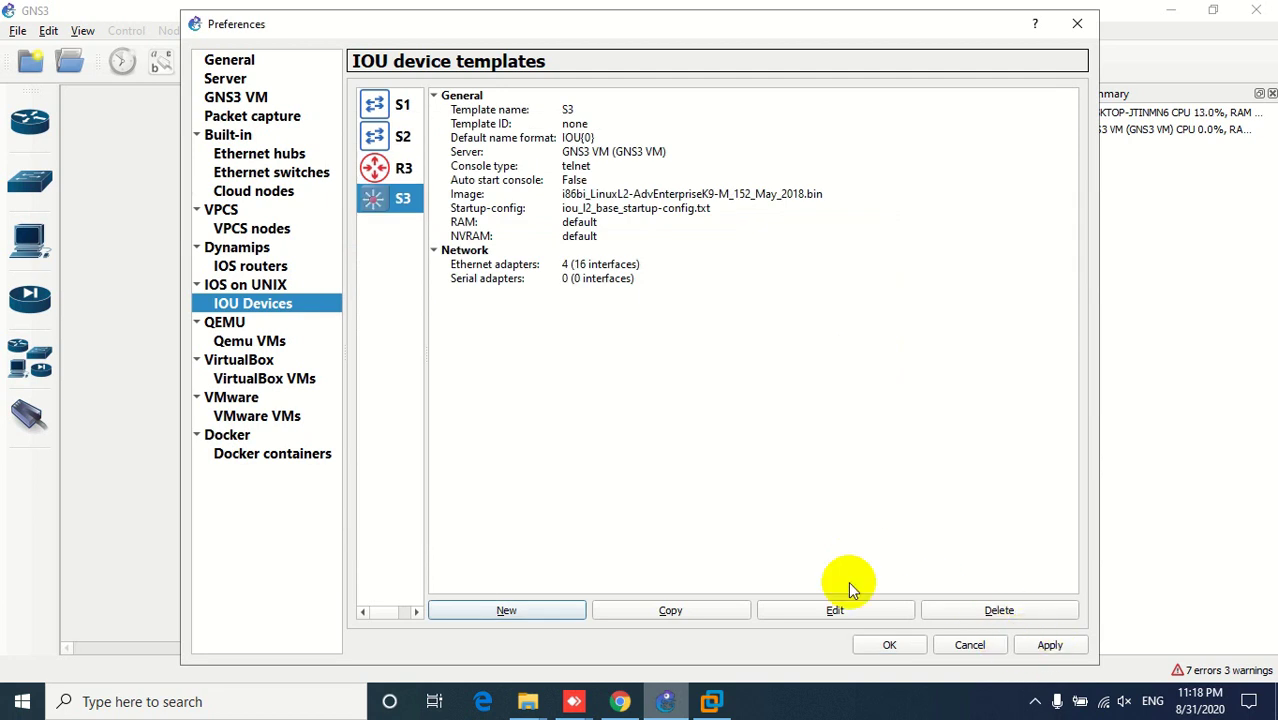
- Set the S3 template's default name format to S{0} and its symbol to the Affinity-square-blue switch, then apply and close the preferences
click(830, 611)
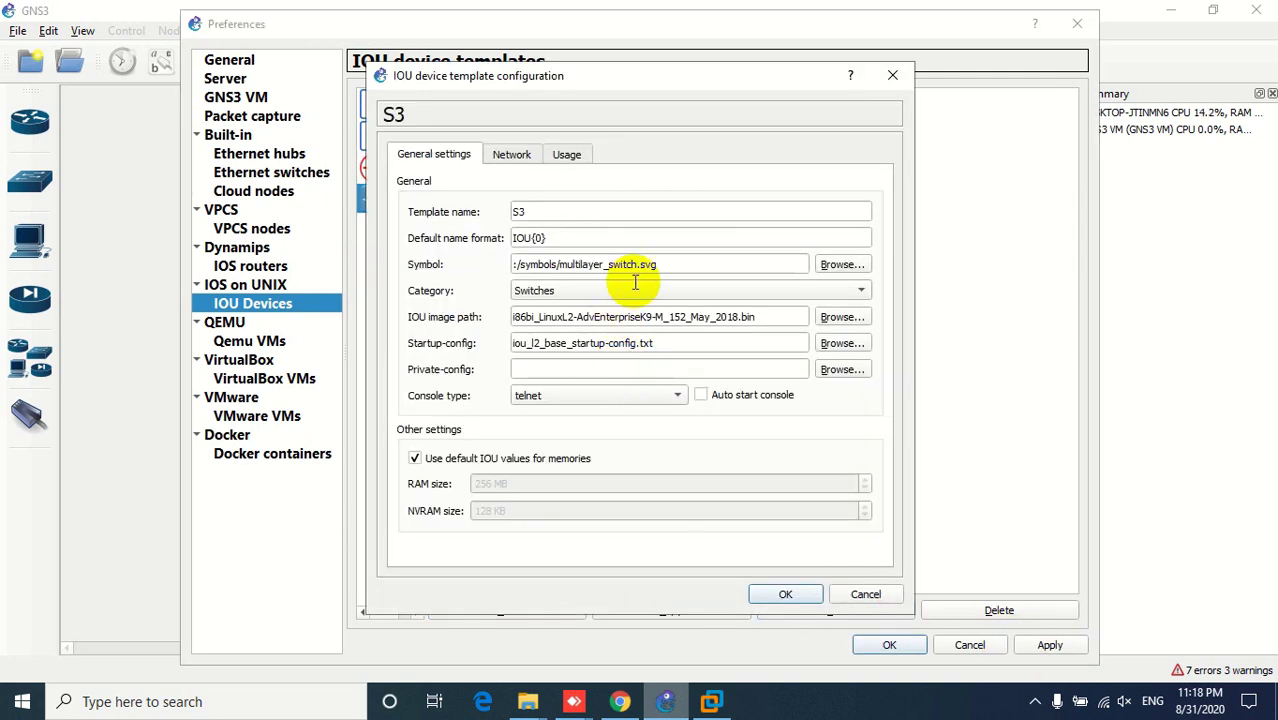
click(531, 238)
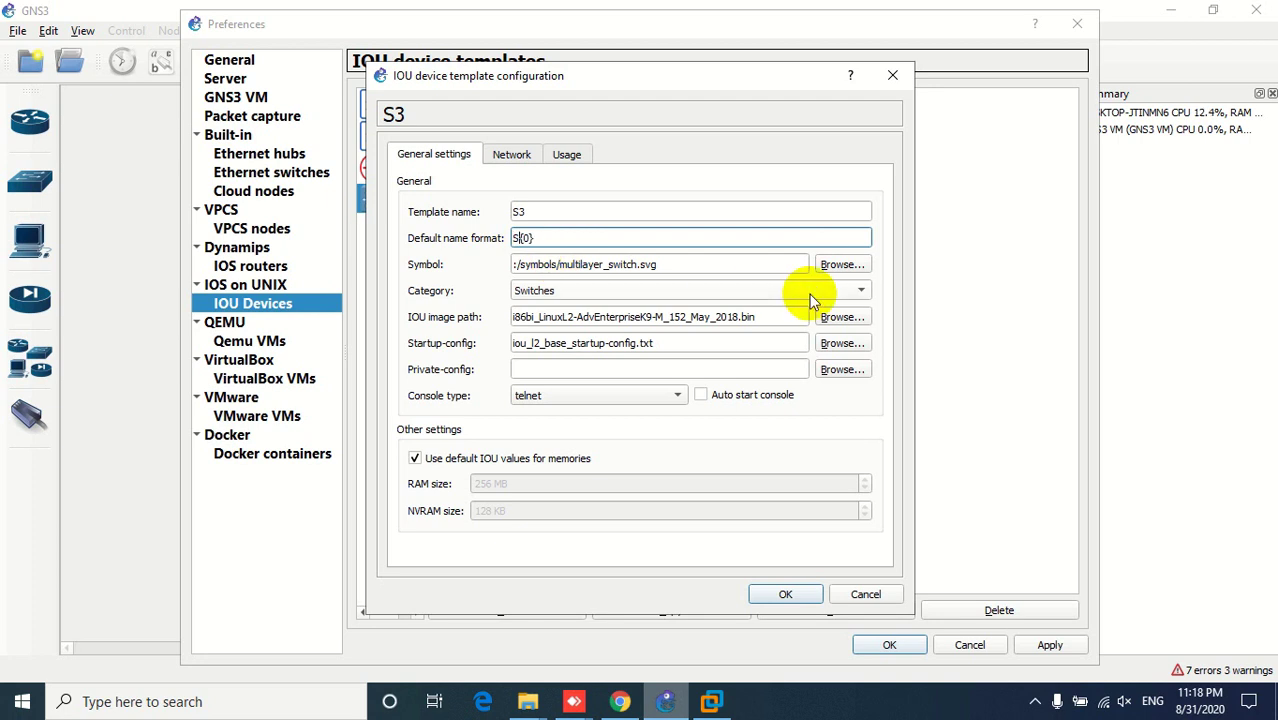
click(828, 266)
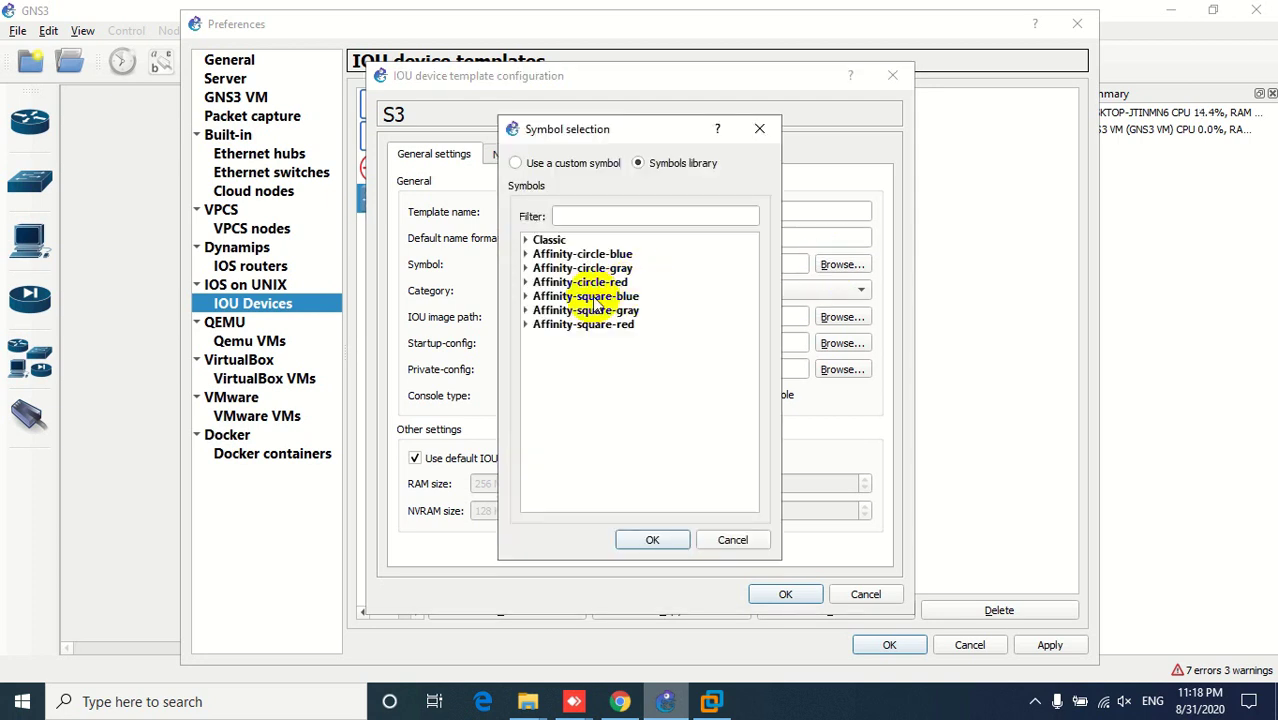
click(525, 296)
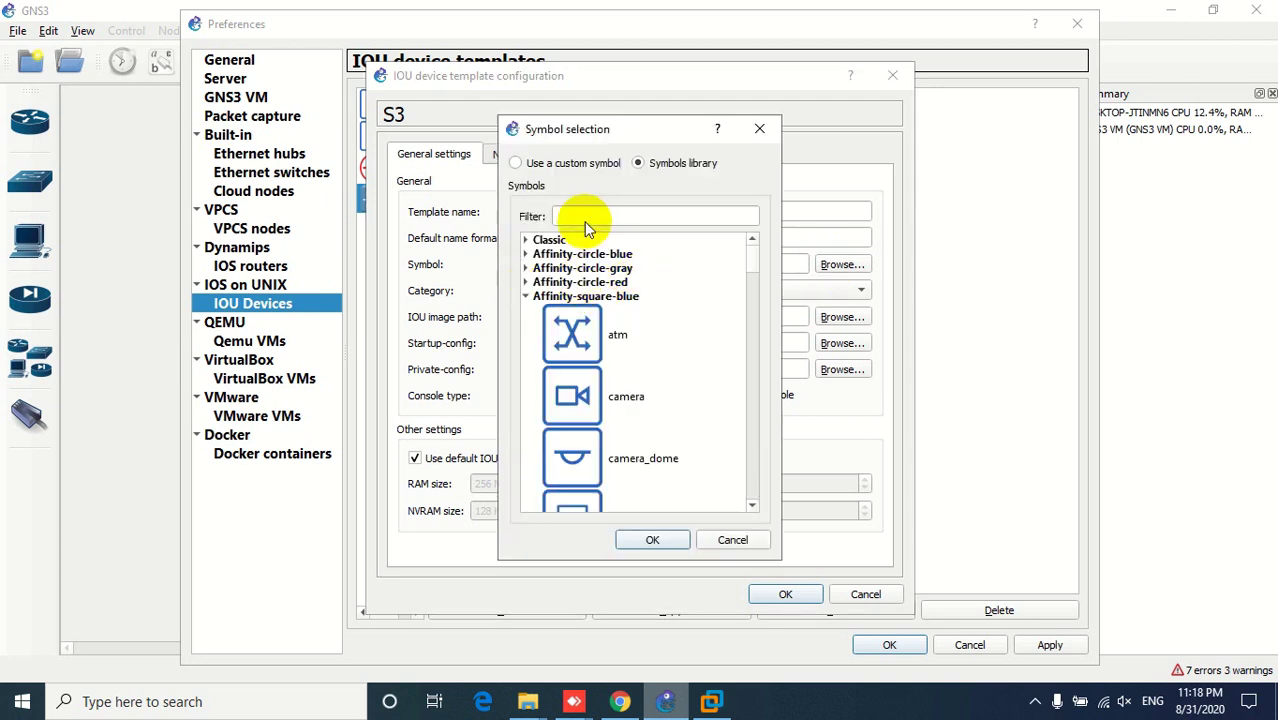
click(586, 217)
text(sw)
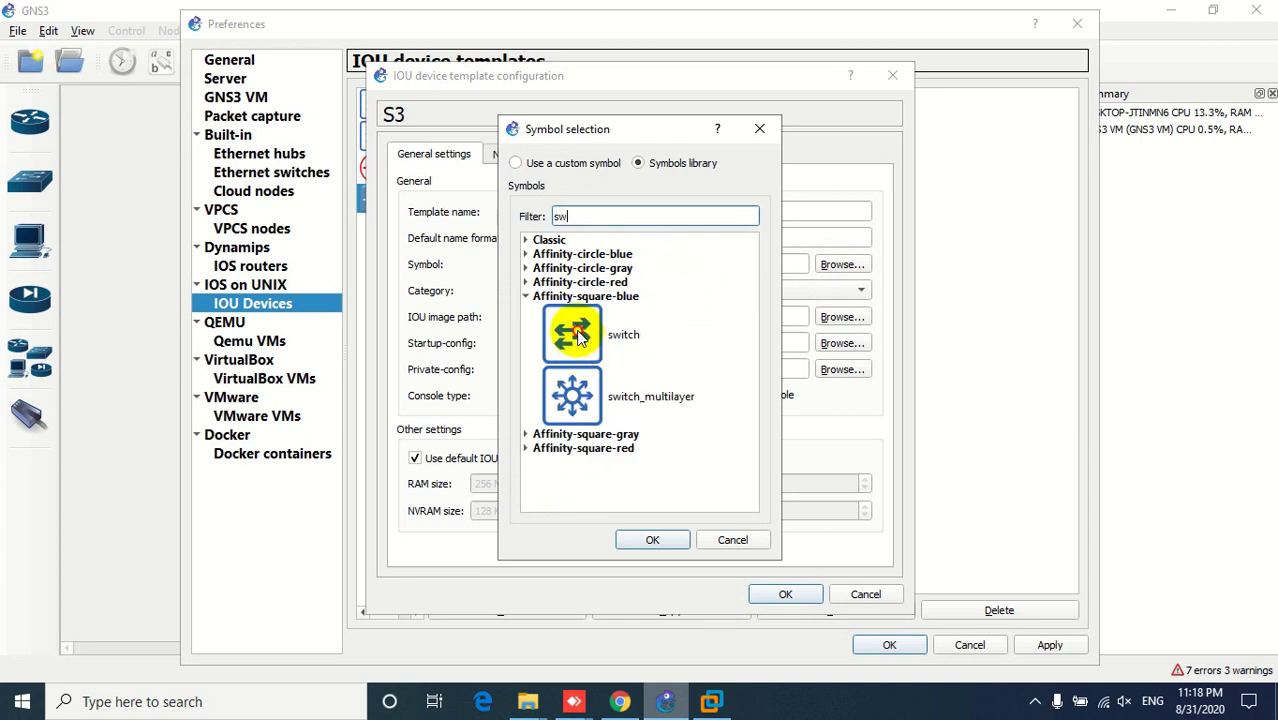
click(585, 330)
click(650, 540)
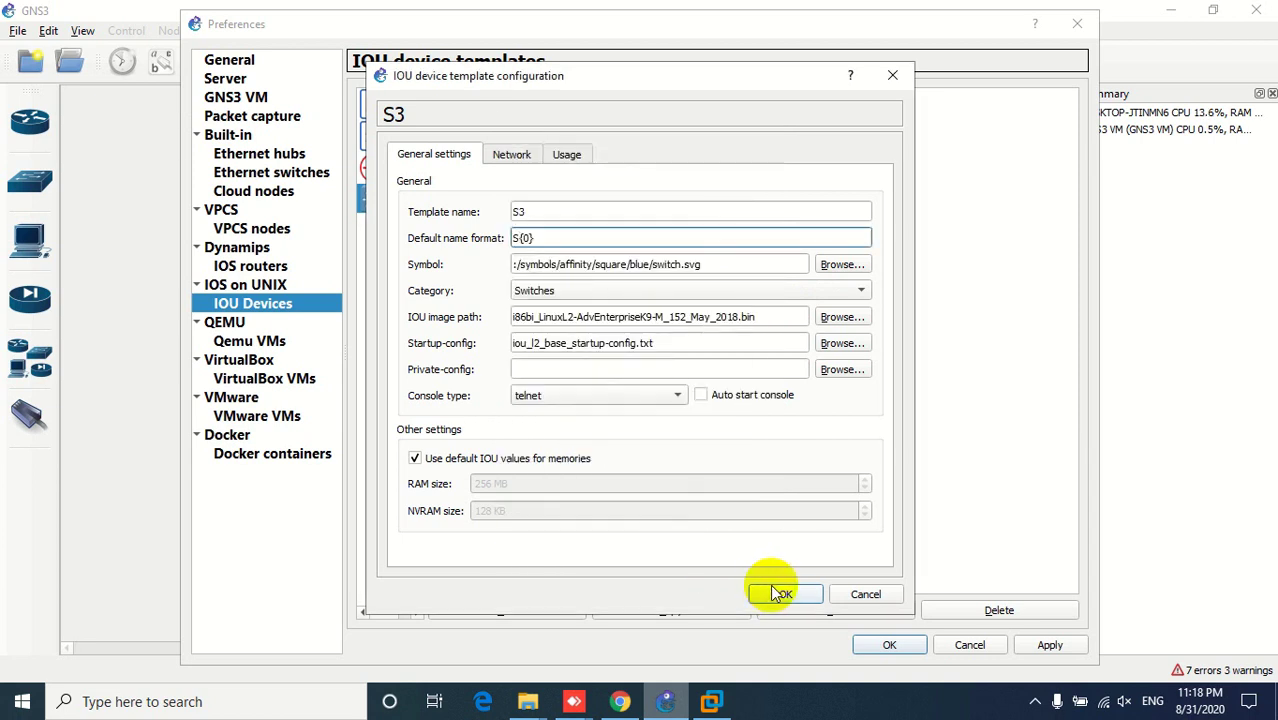
click(778, 592)
click(1040, 648)
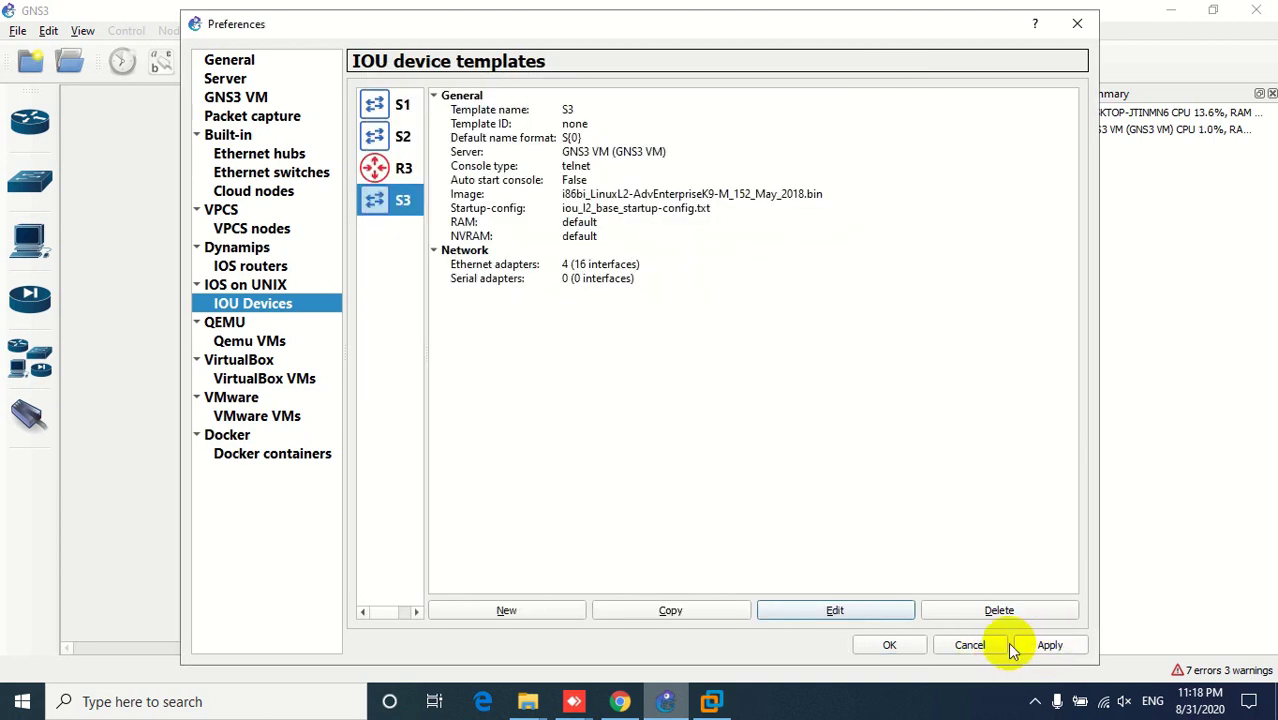
click(889, 645)
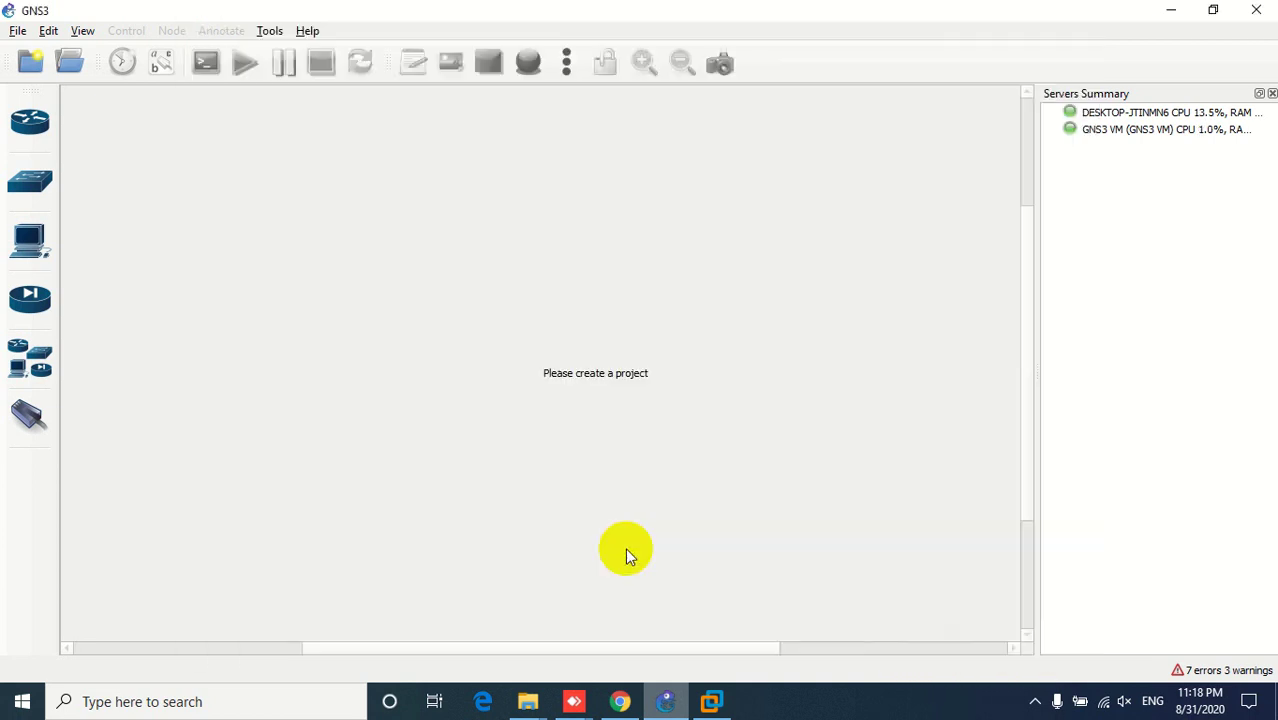
- Create a new blank project with the name untitled and show the grid in its workspace
click(18, 30)
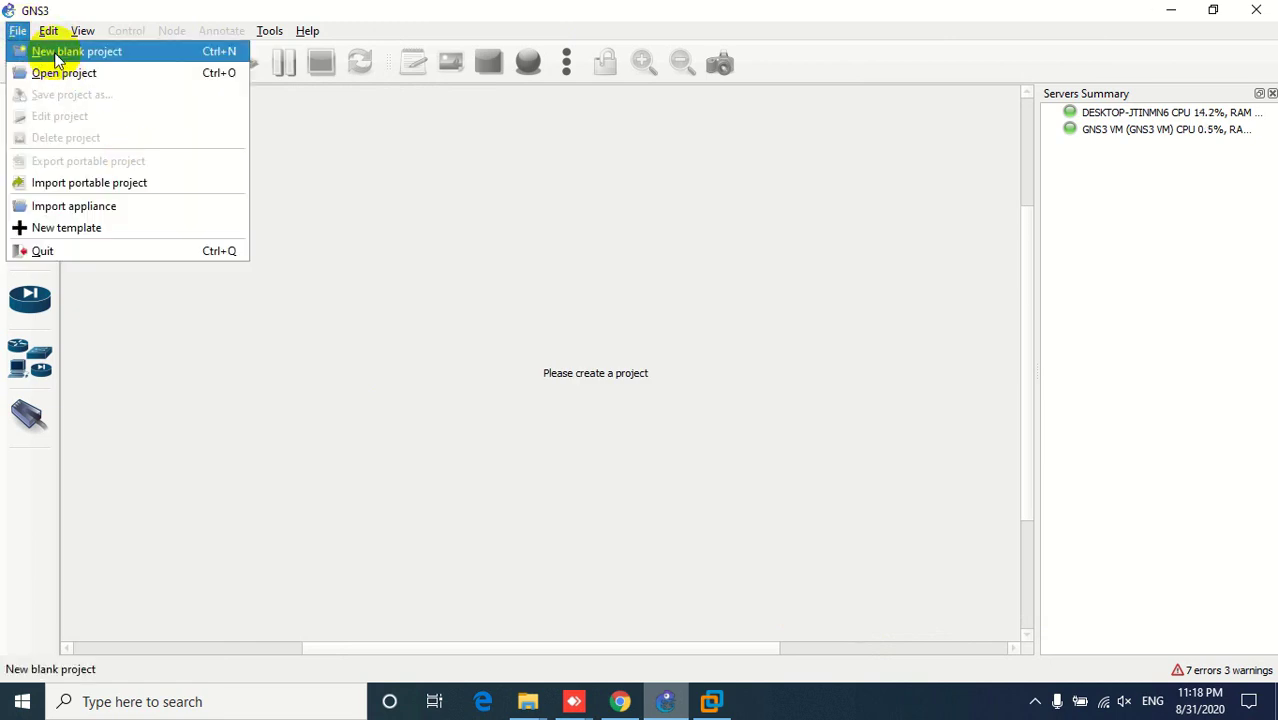
click(48, 52)
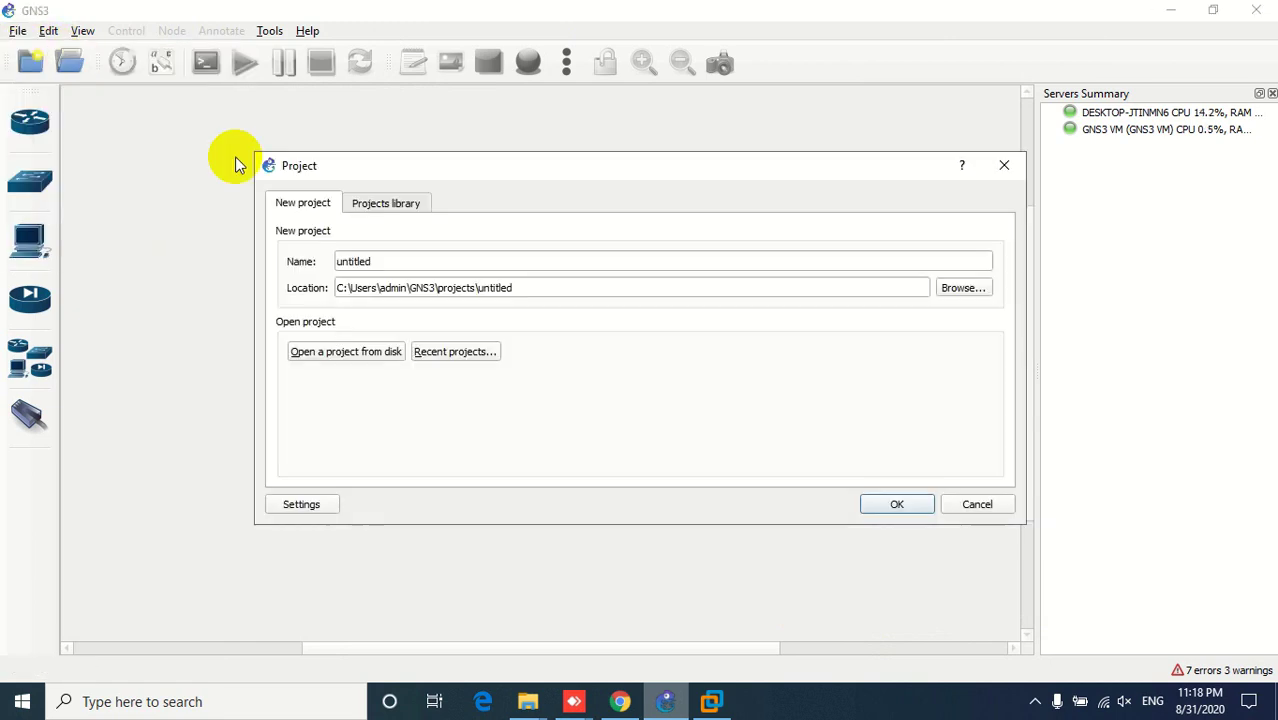
click(886, 507)
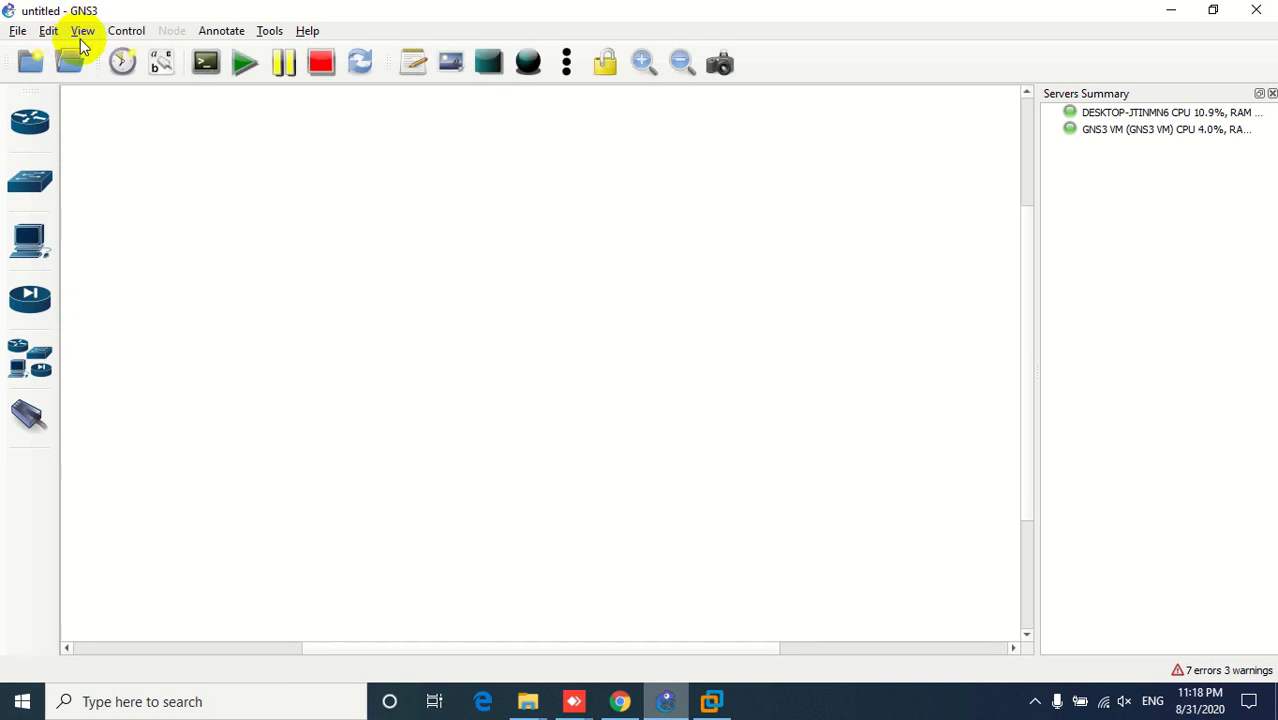
click(82, 36)
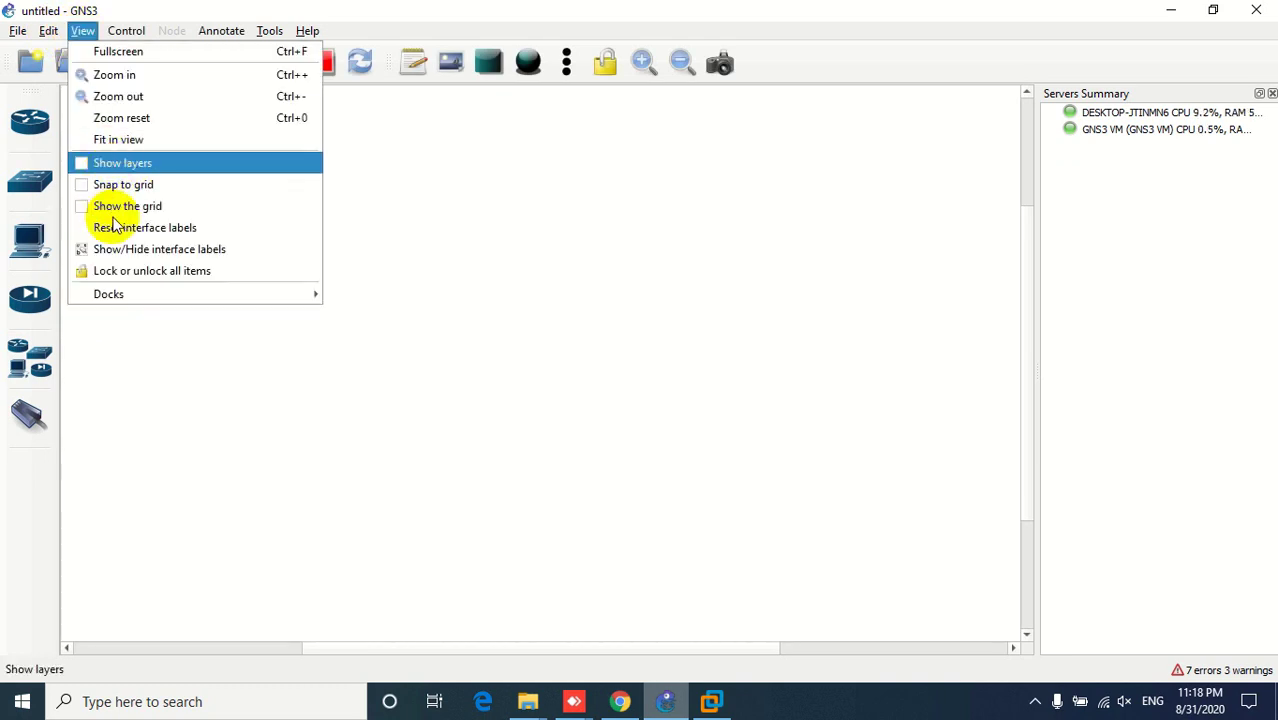
click(104, 210)
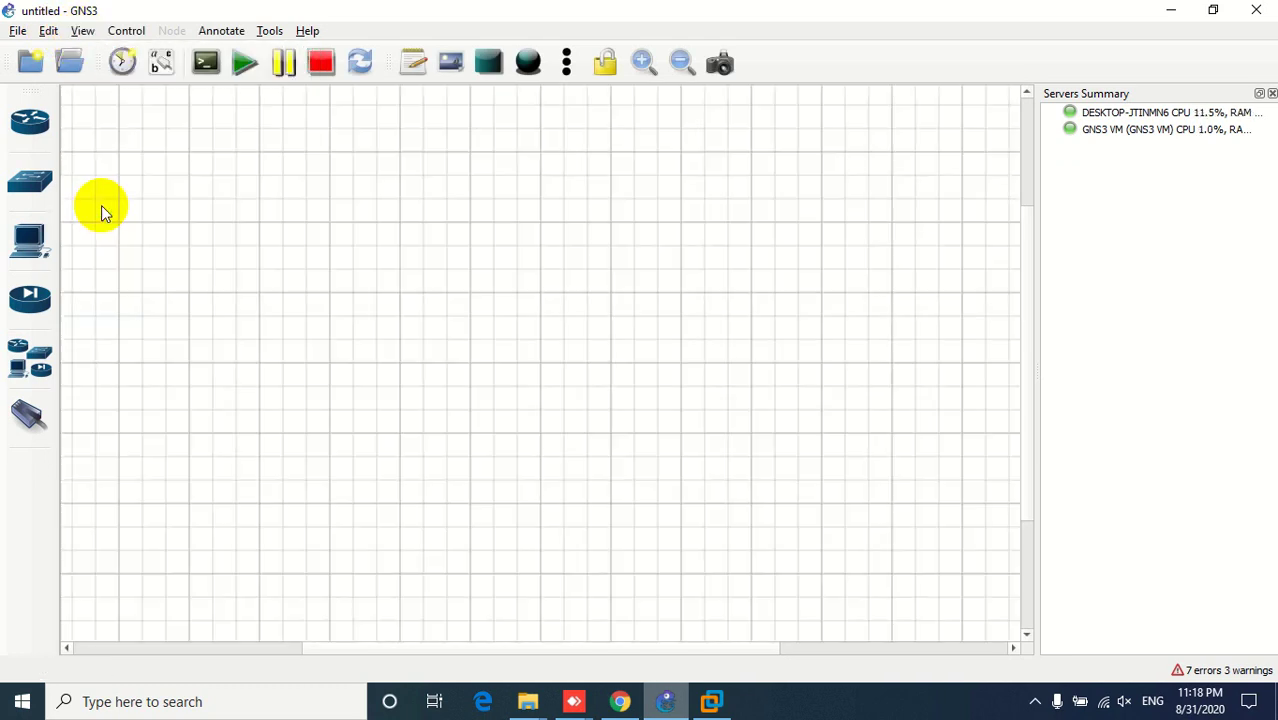
- Place a c3600 router in the workspace and an S1 switch below it
click(30, 128)
drag(78, 139, 515, 268)
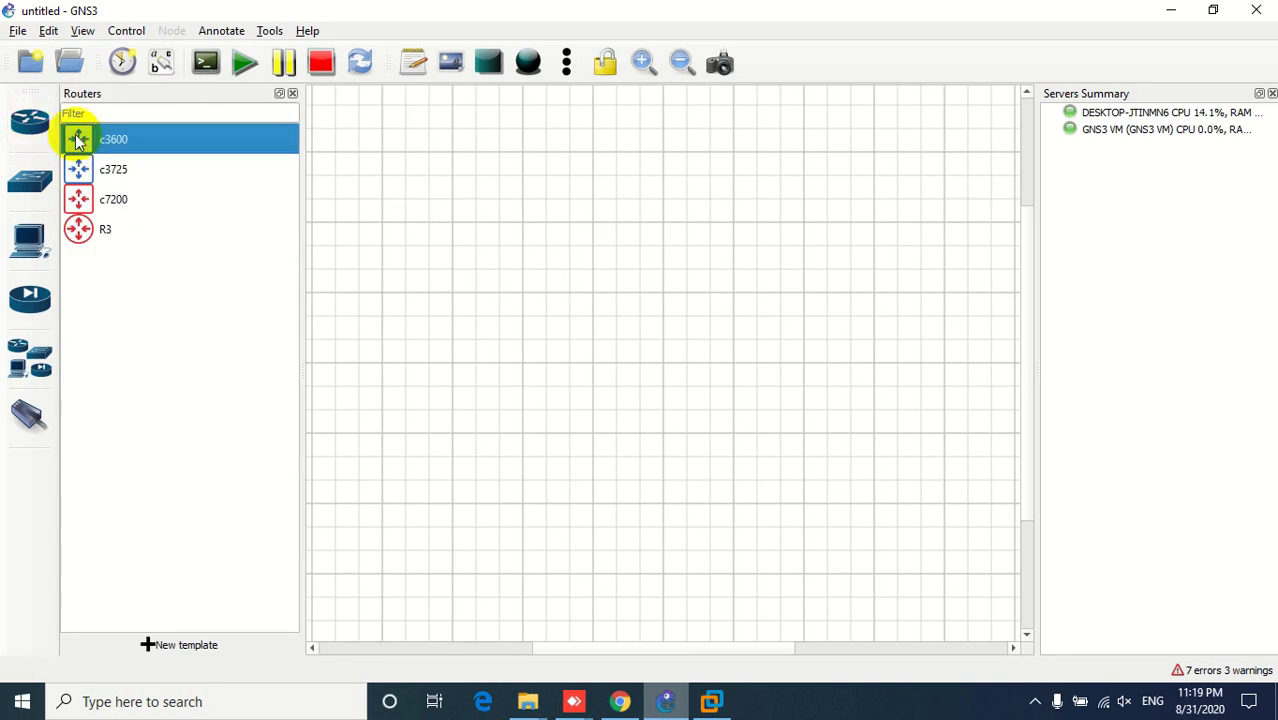
click(28, 182)
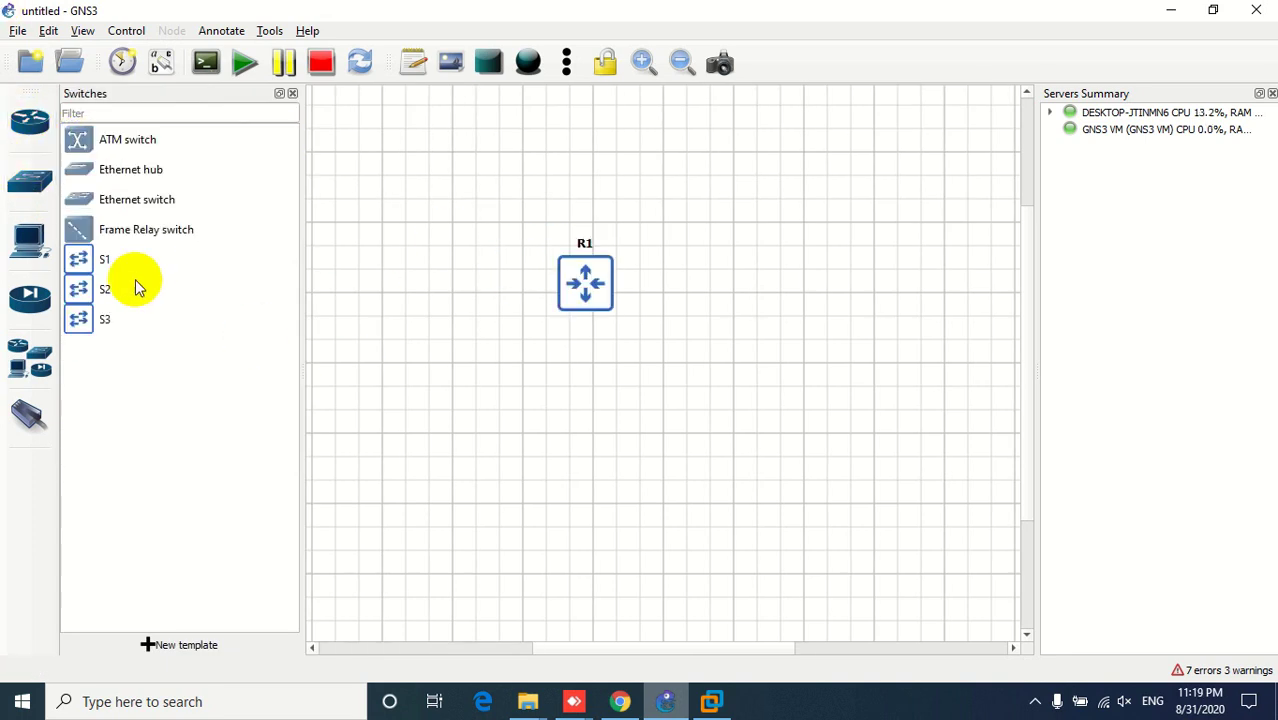
drag(78, 259, 612, 392)
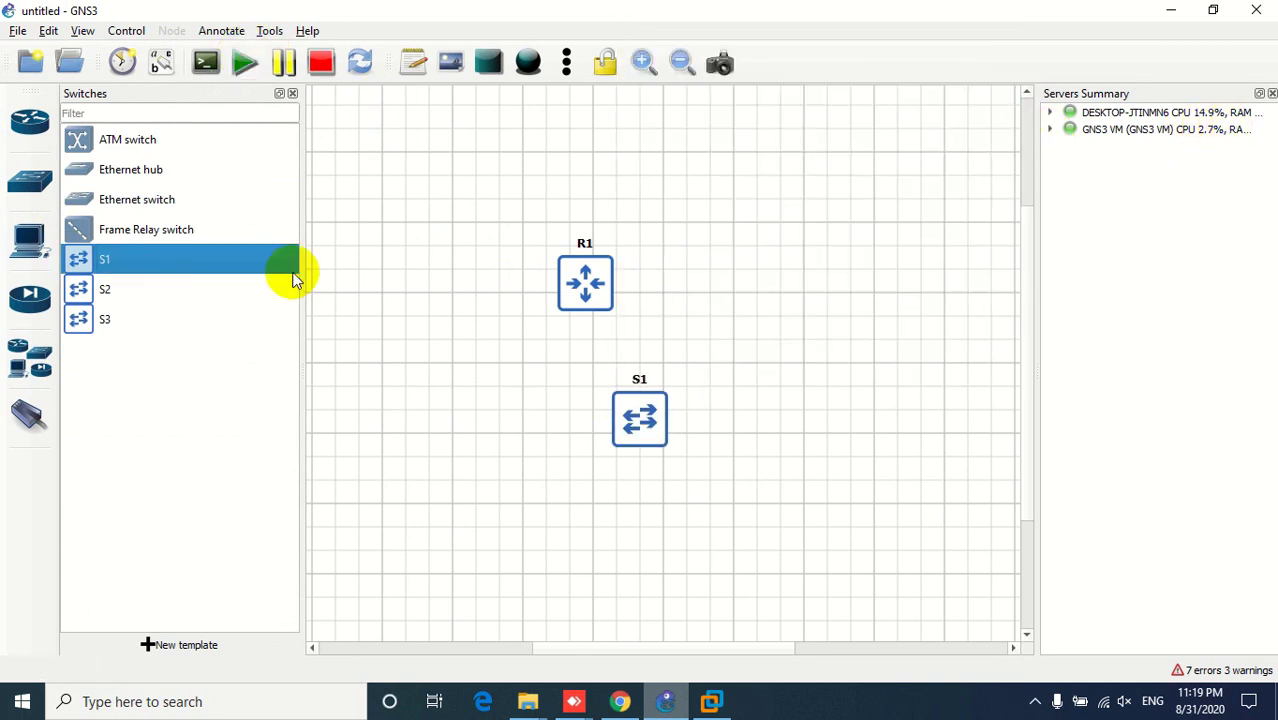
- Install the Toolbox guest appliance from the GNS3 server onto the GNS3 VM as a new template
click(30, 240)
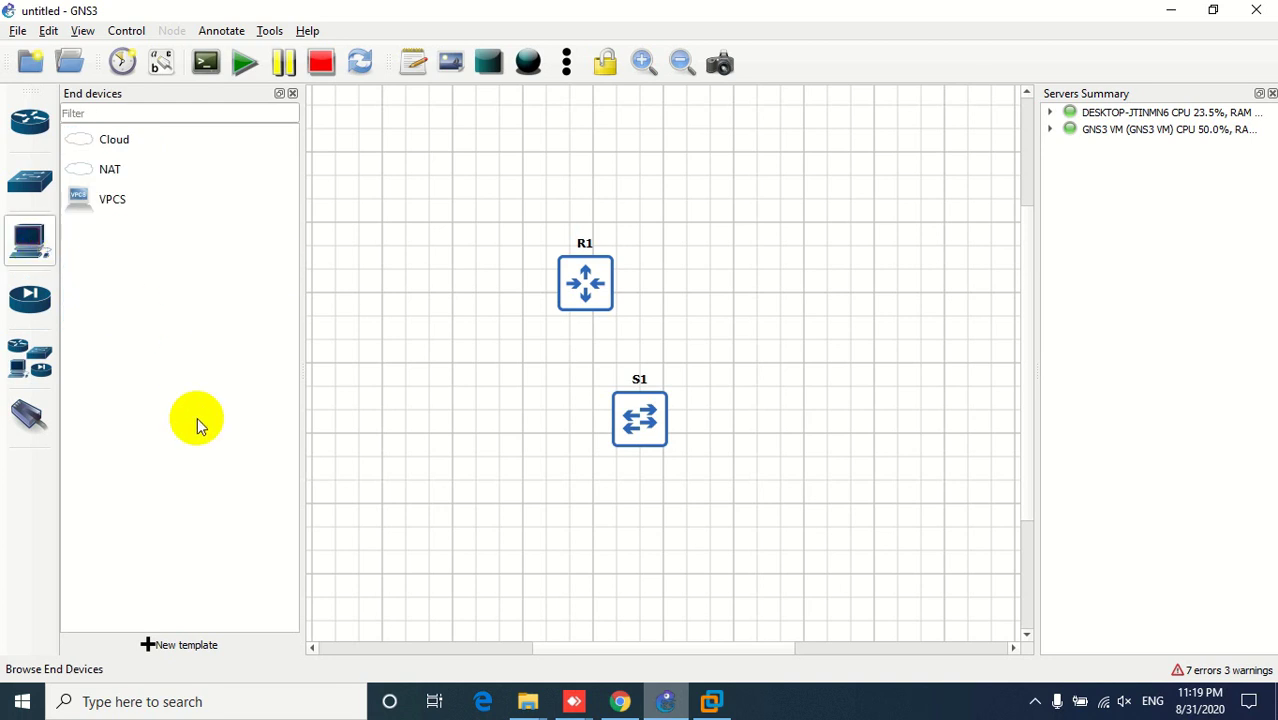
click(186, 648)
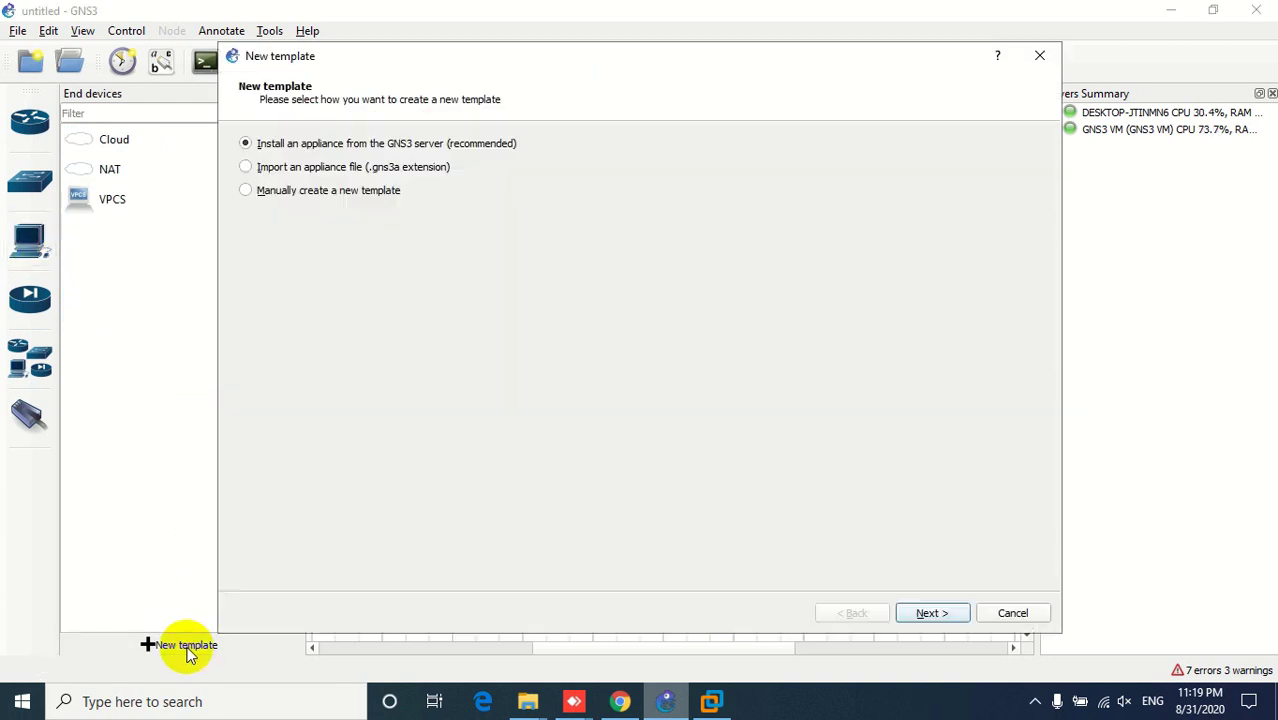
click(929, 613)
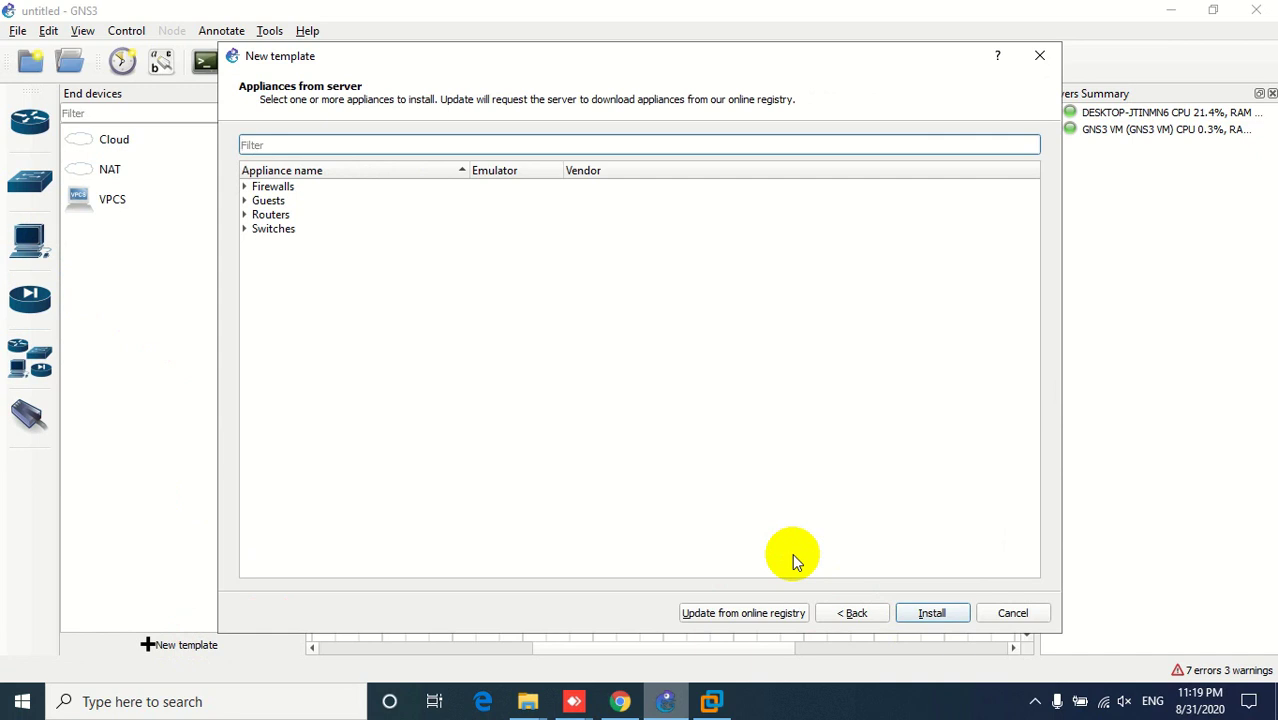
text(toolt)
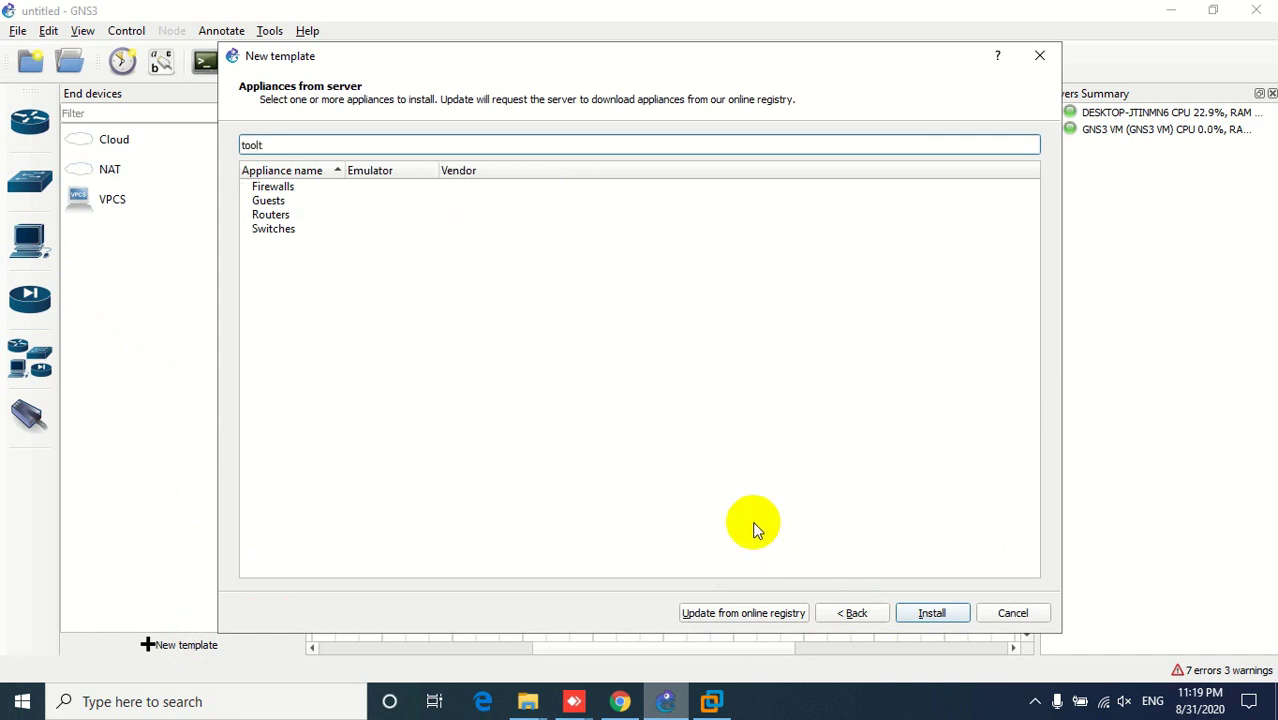
key(BackSpace)
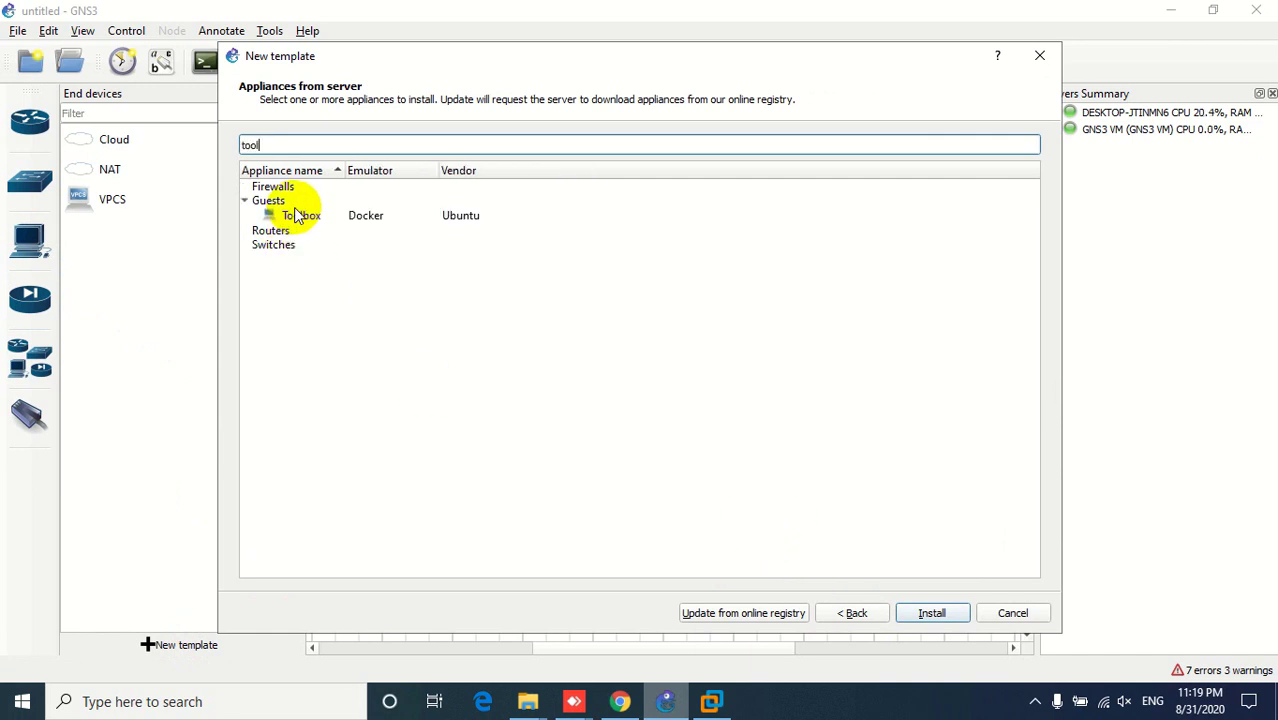
click(303, 217)
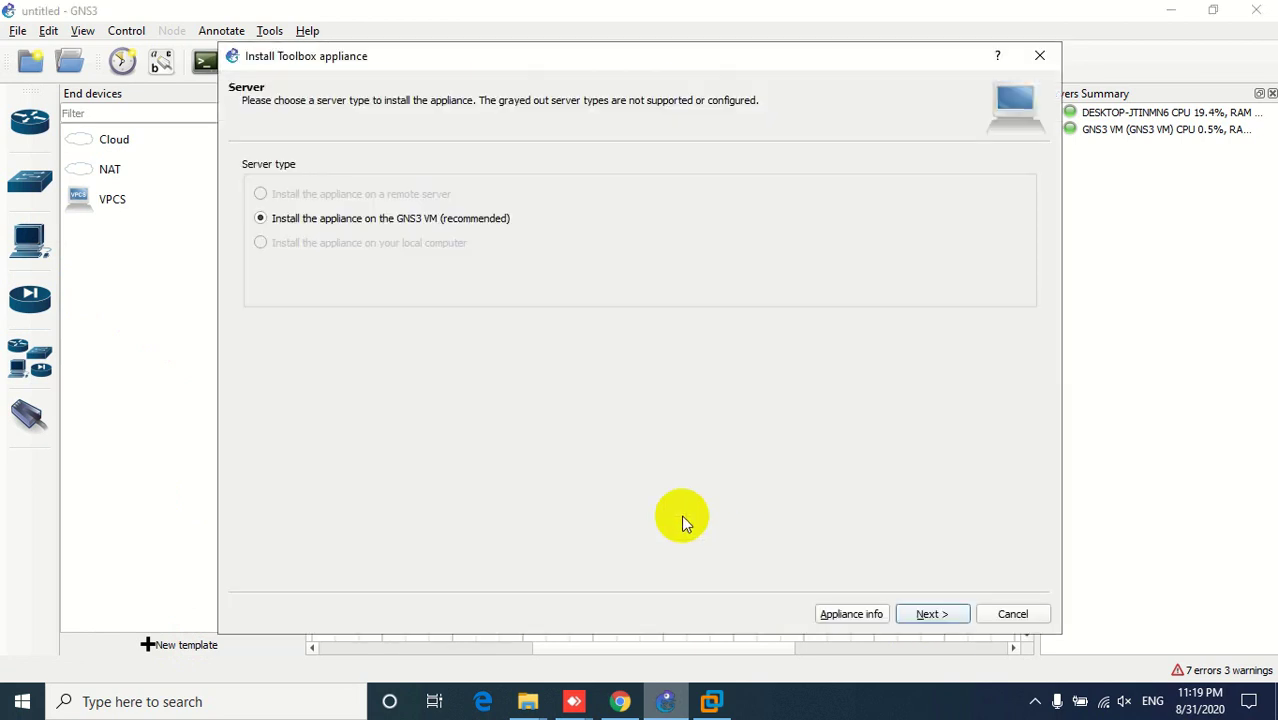
click(931, 614)
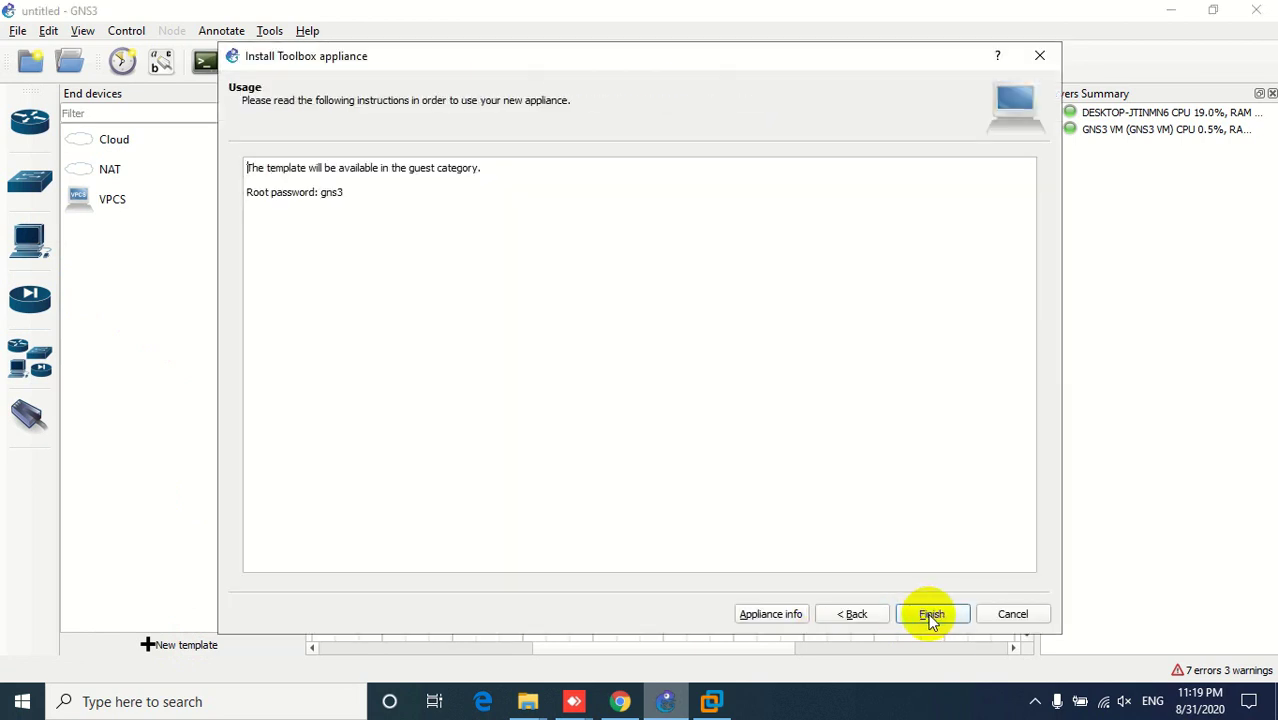
click(931, 614)
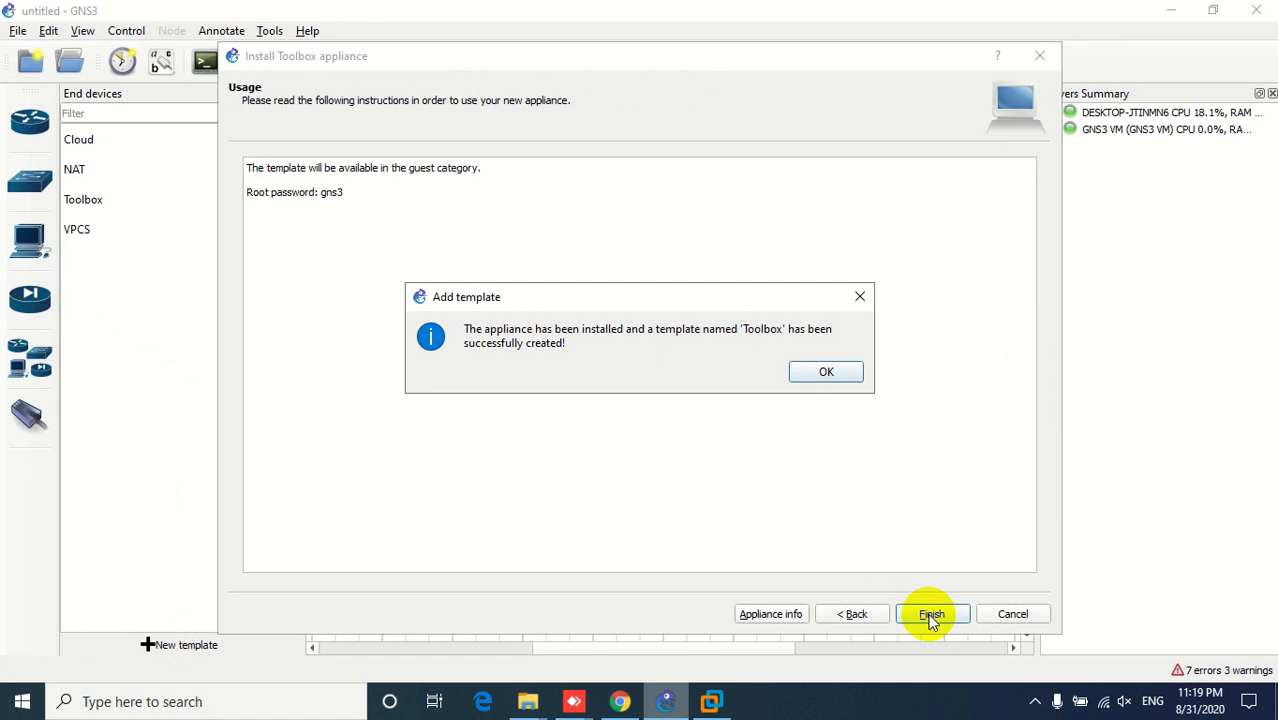
click(834, 377)
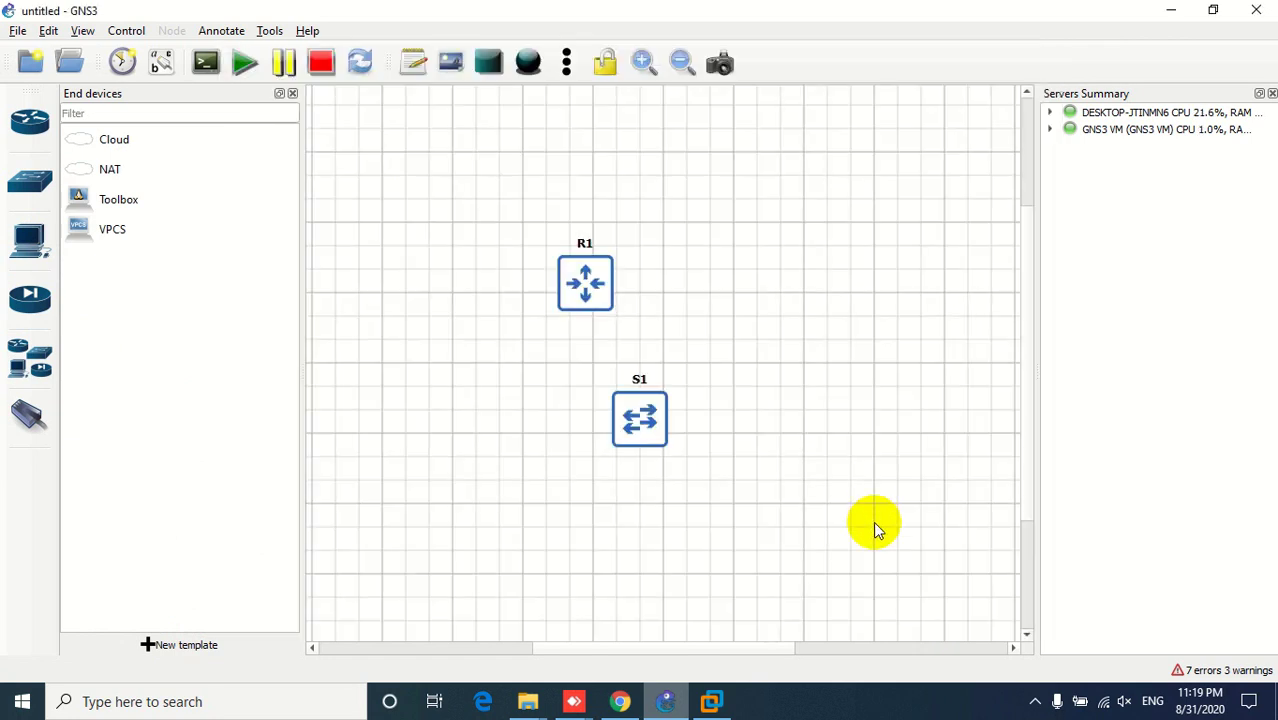
- Add a Toolbox node to the workspace beside R1 and set the Toolbox template's default name format to SRV{0}
drag(98, 207, 742, 232)
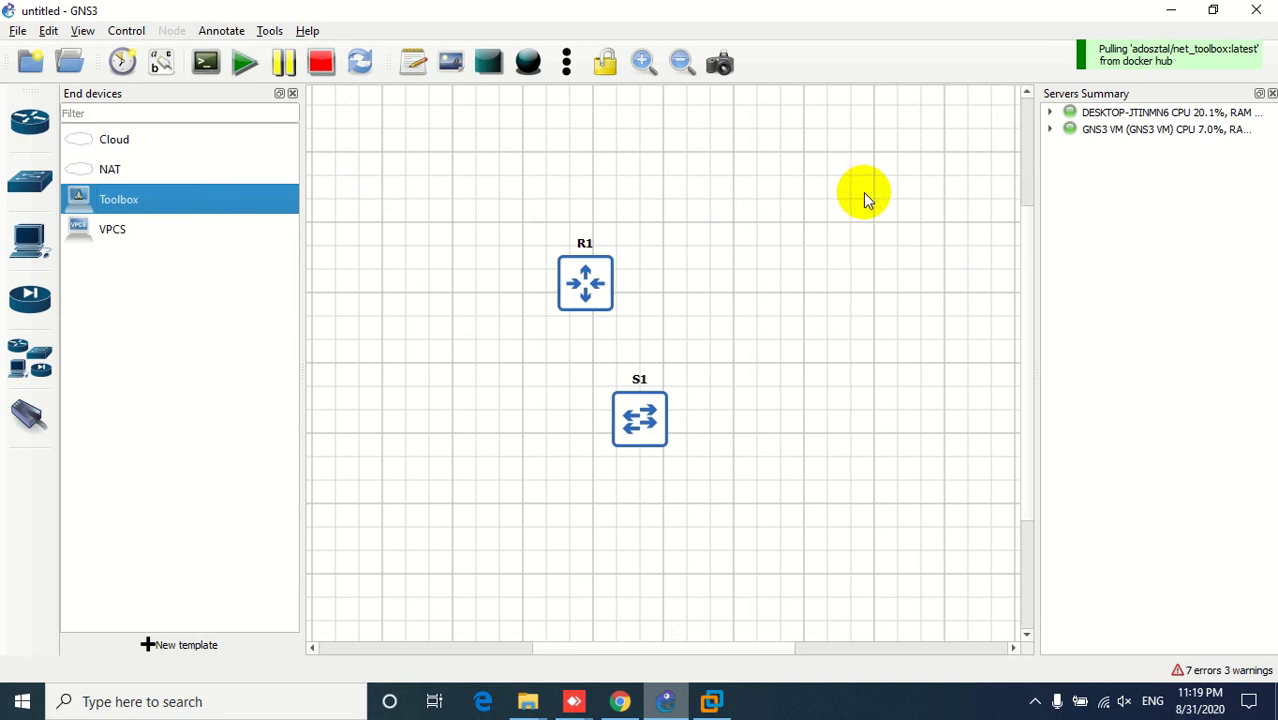
right_click(85, 203)
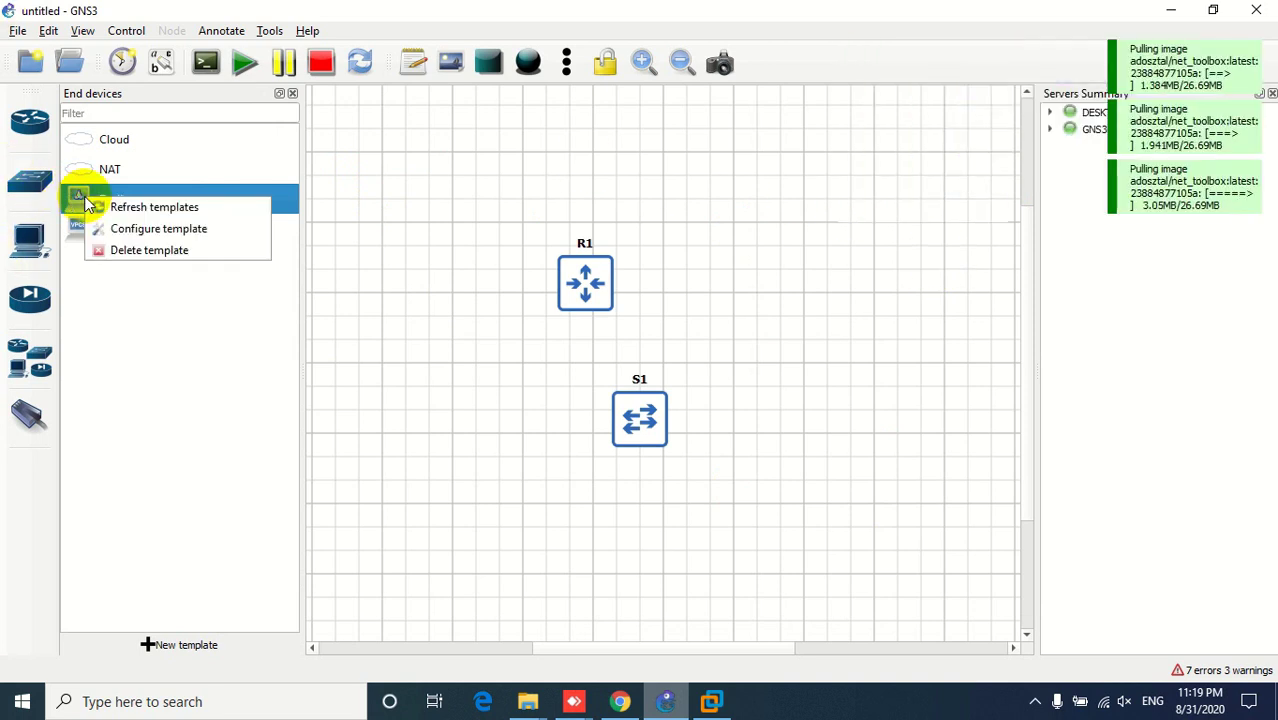
click(126, 230)
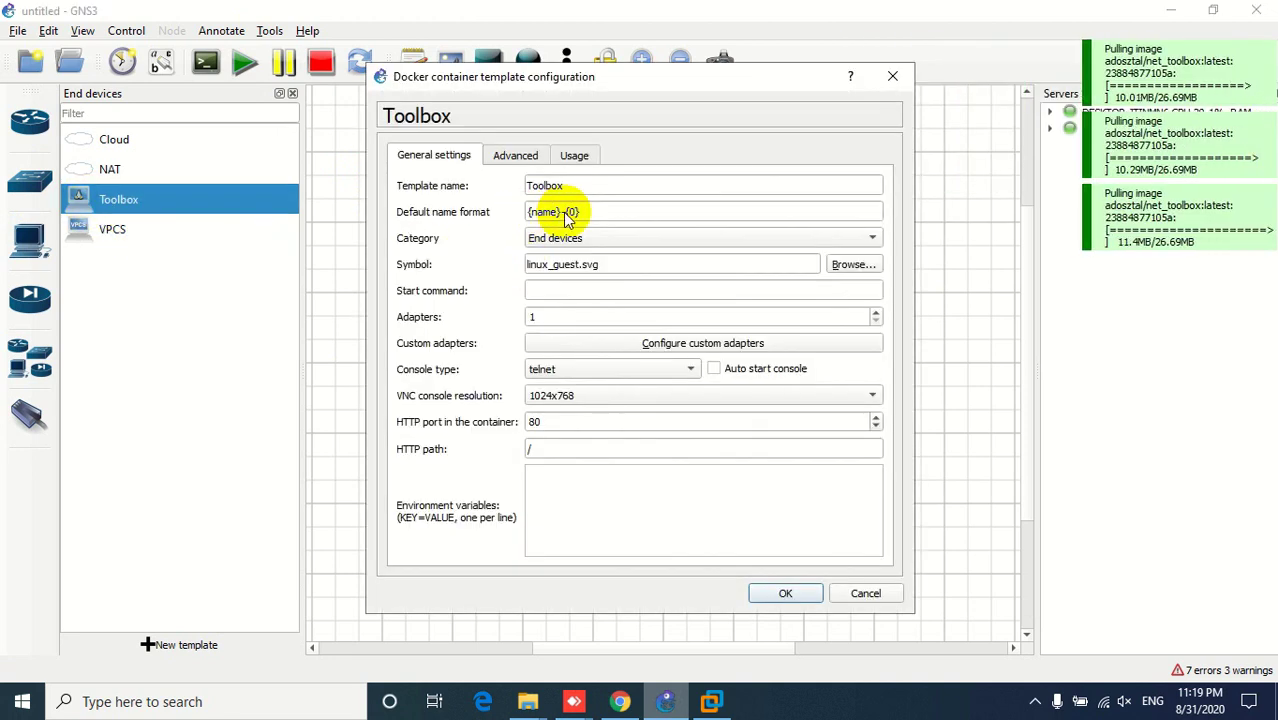
double_click(565, 213)
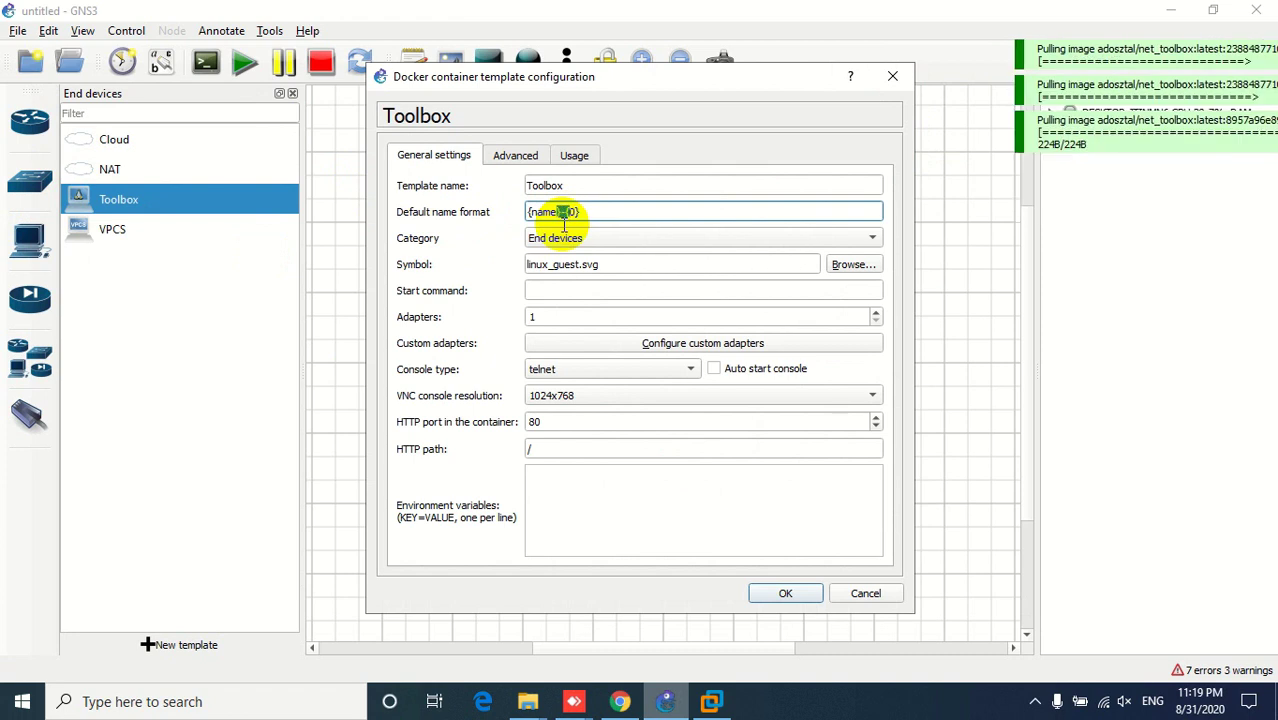
key(BackSpace)
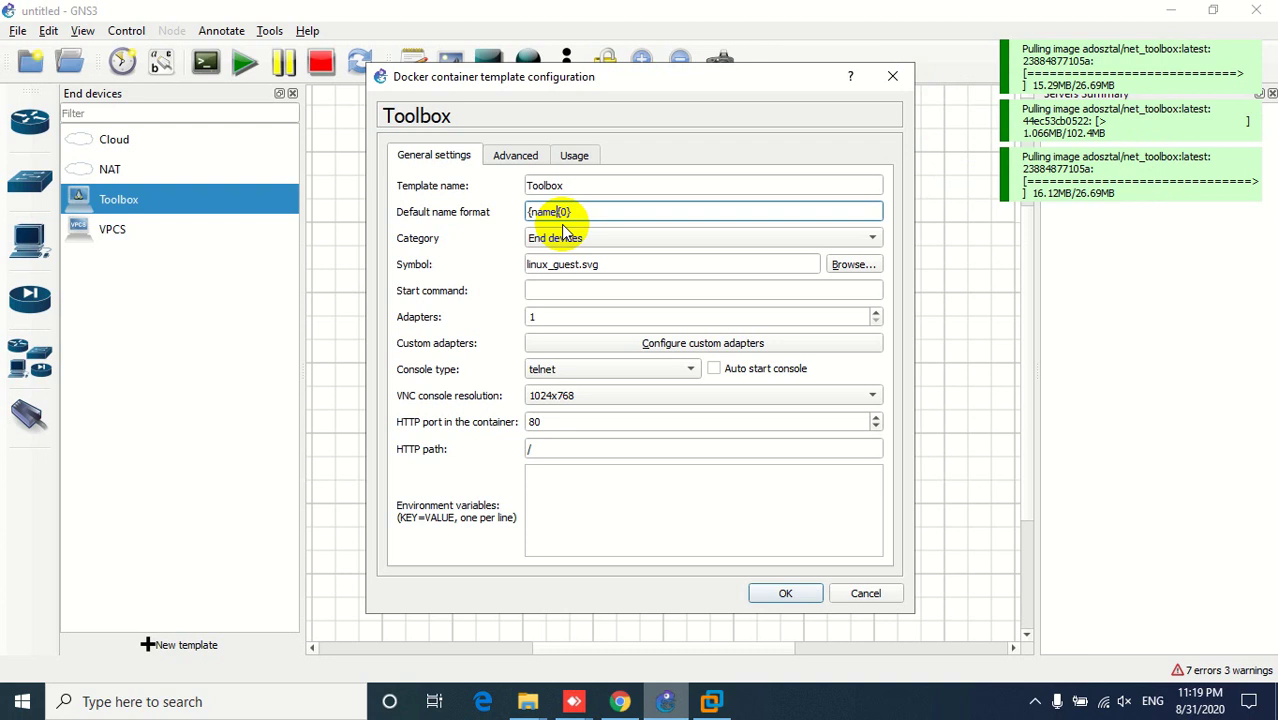
key(BackSpace)
key(BackSpace)
key(BackSpace)
key(BackSpace)
key(BackSpace)
key(BackSpace)
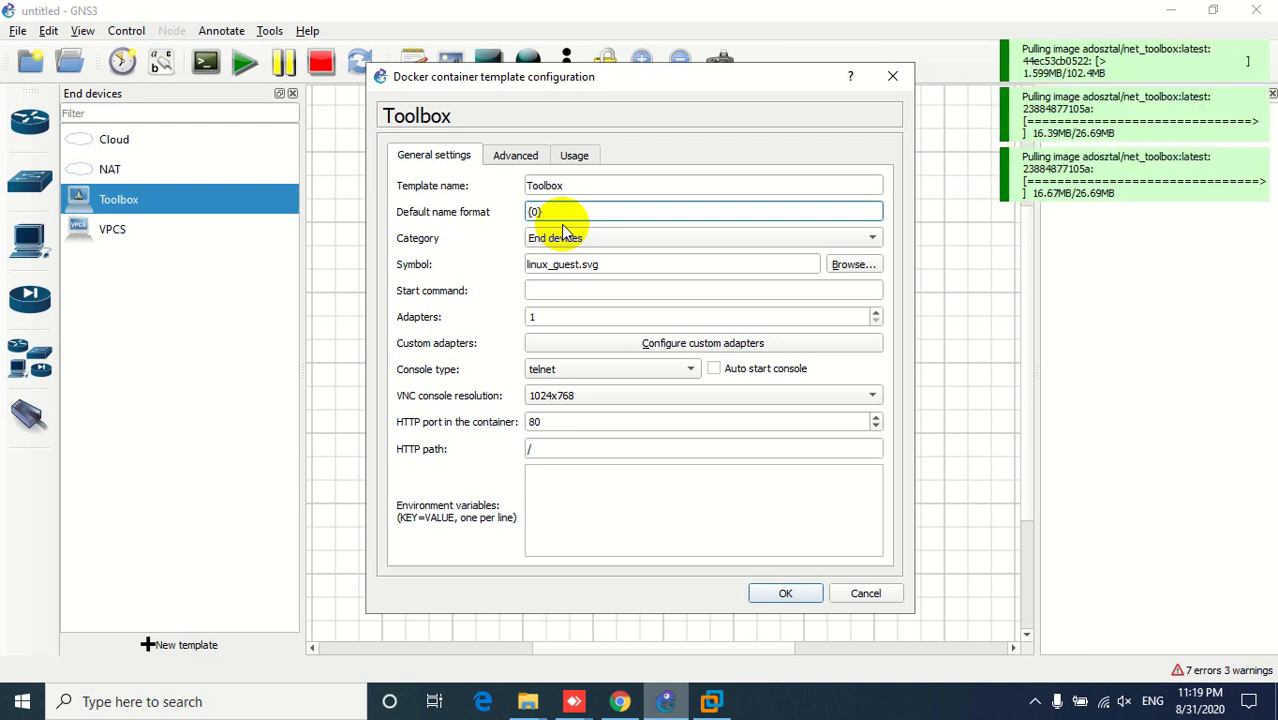
text(SRV)
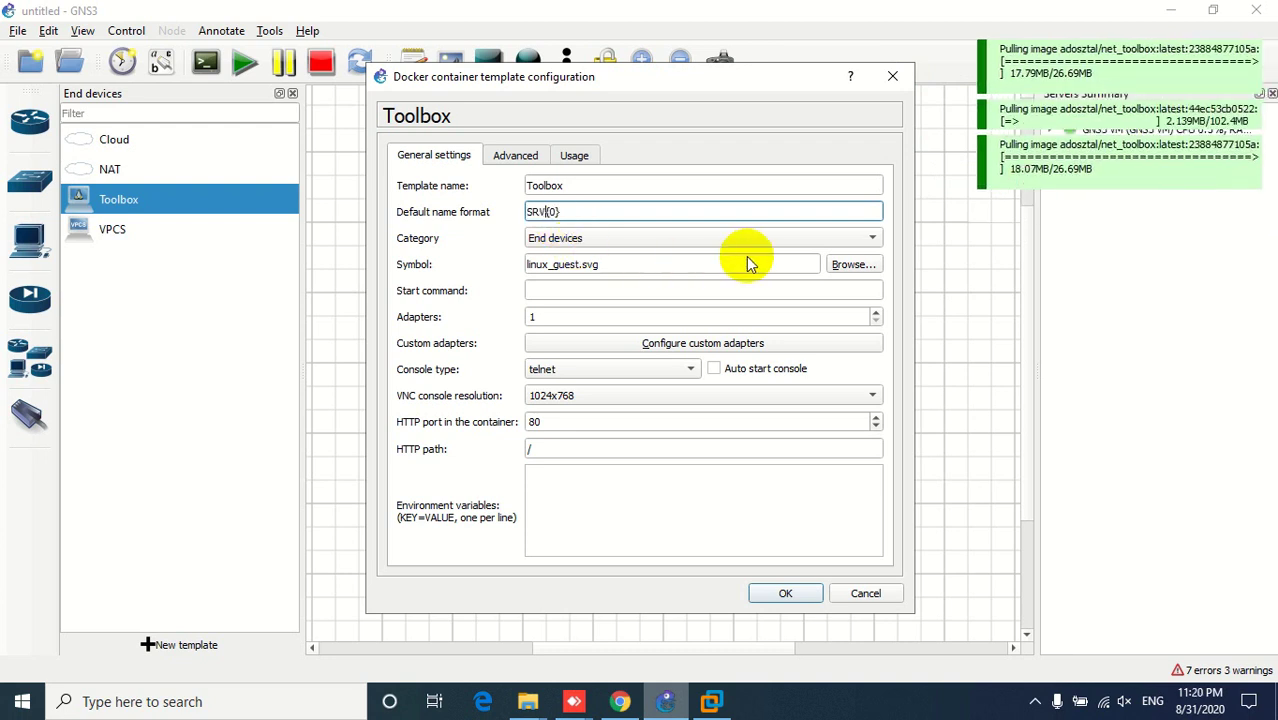
- Set the Toolbox template's symbol to the Affinity-square-blue server and save the template configuration
click(845, 264)
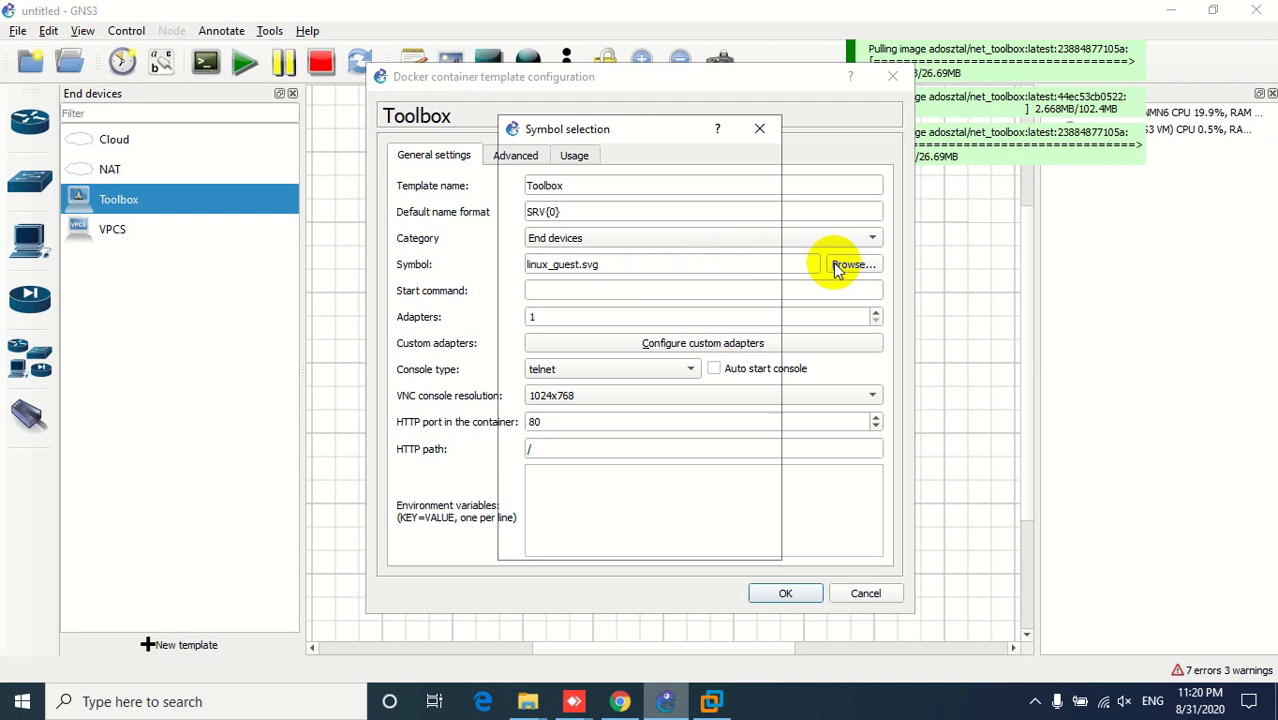
click(525, 283)
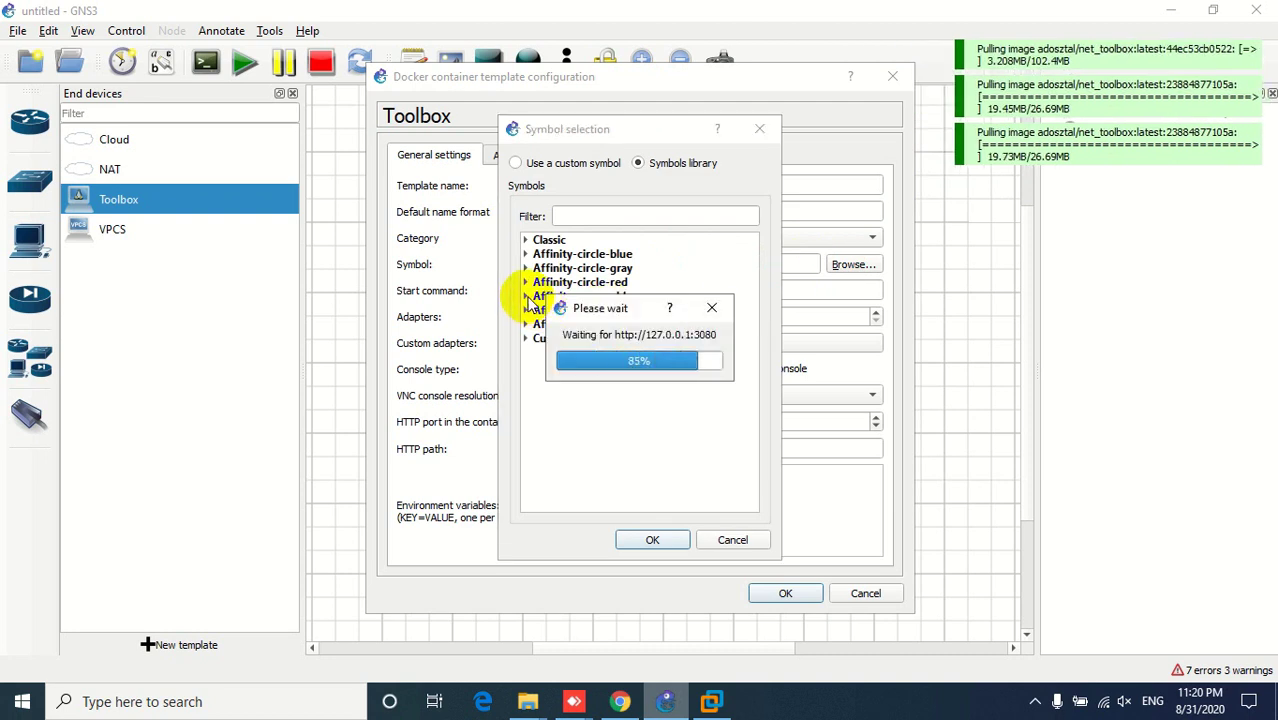
click(526, 297)
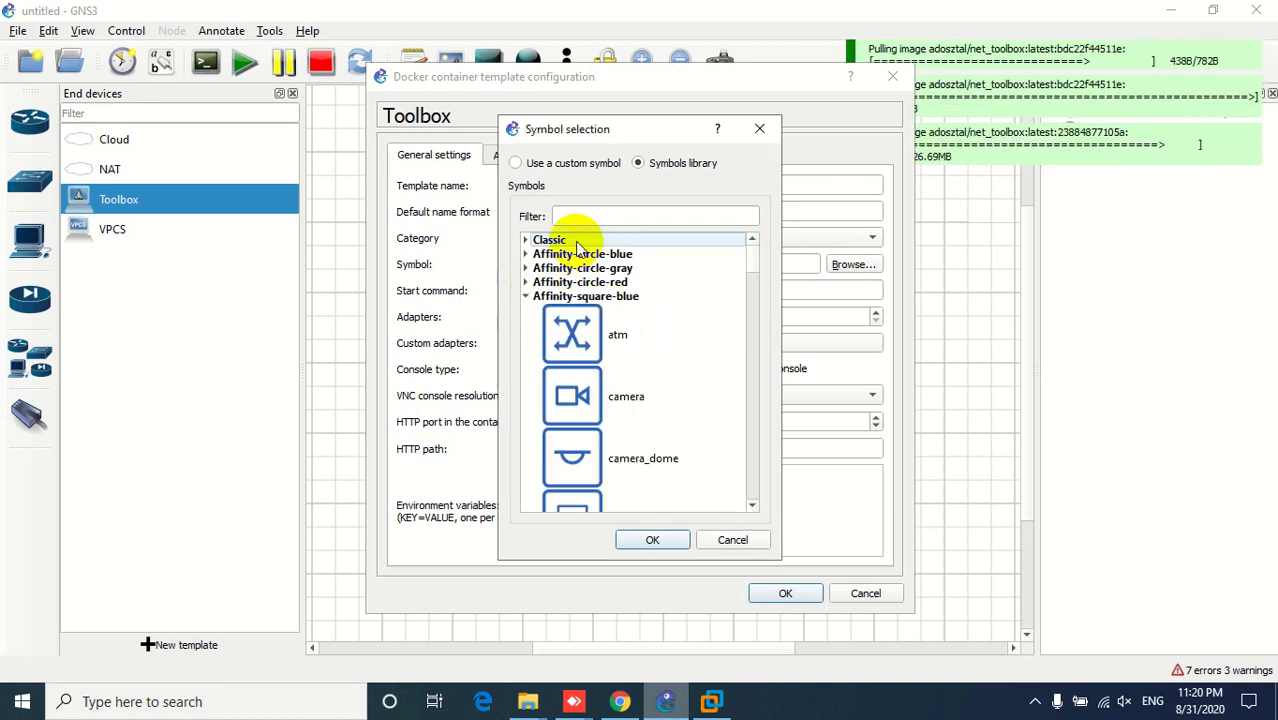
click(593, 212)
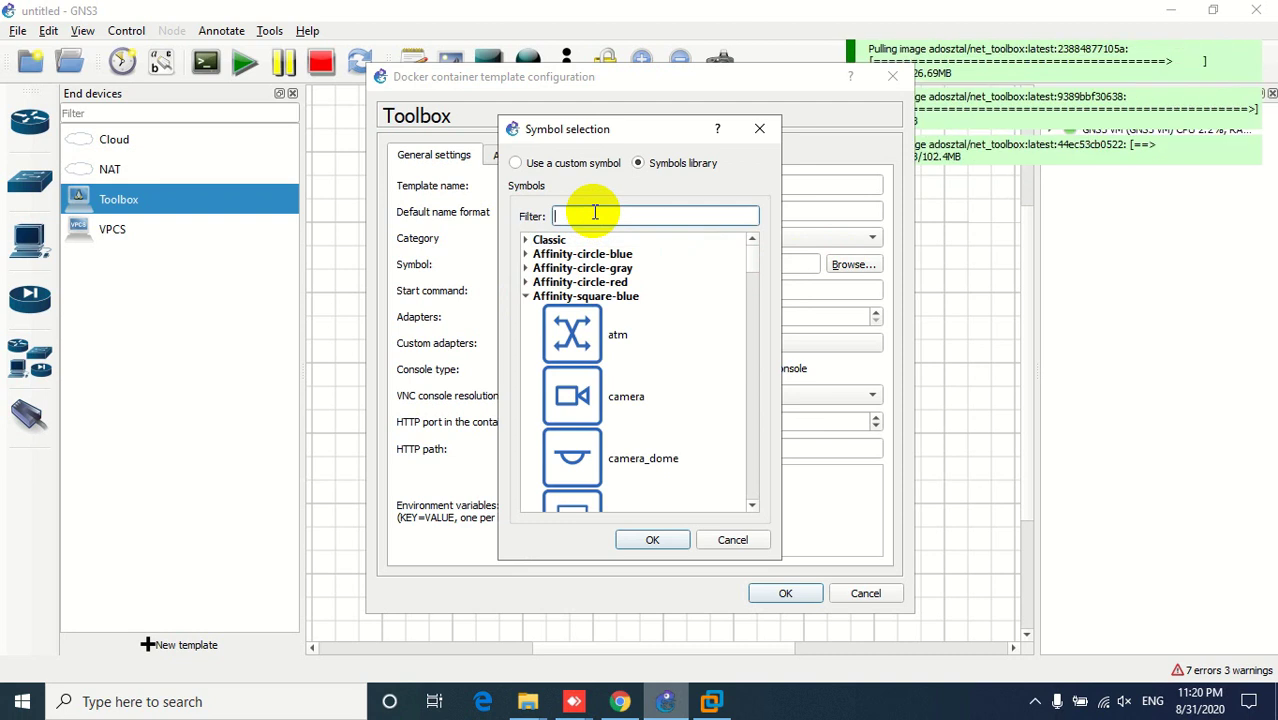
text(c)
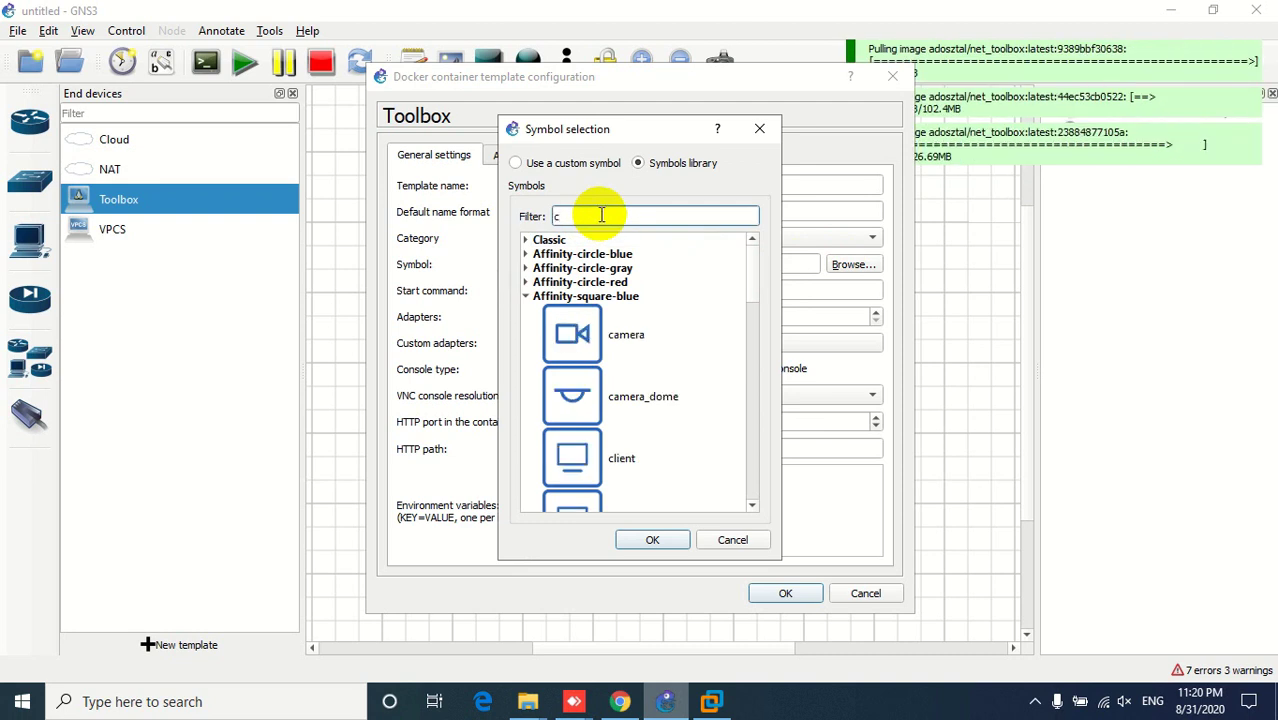
key(BackSpace)
text(ser)
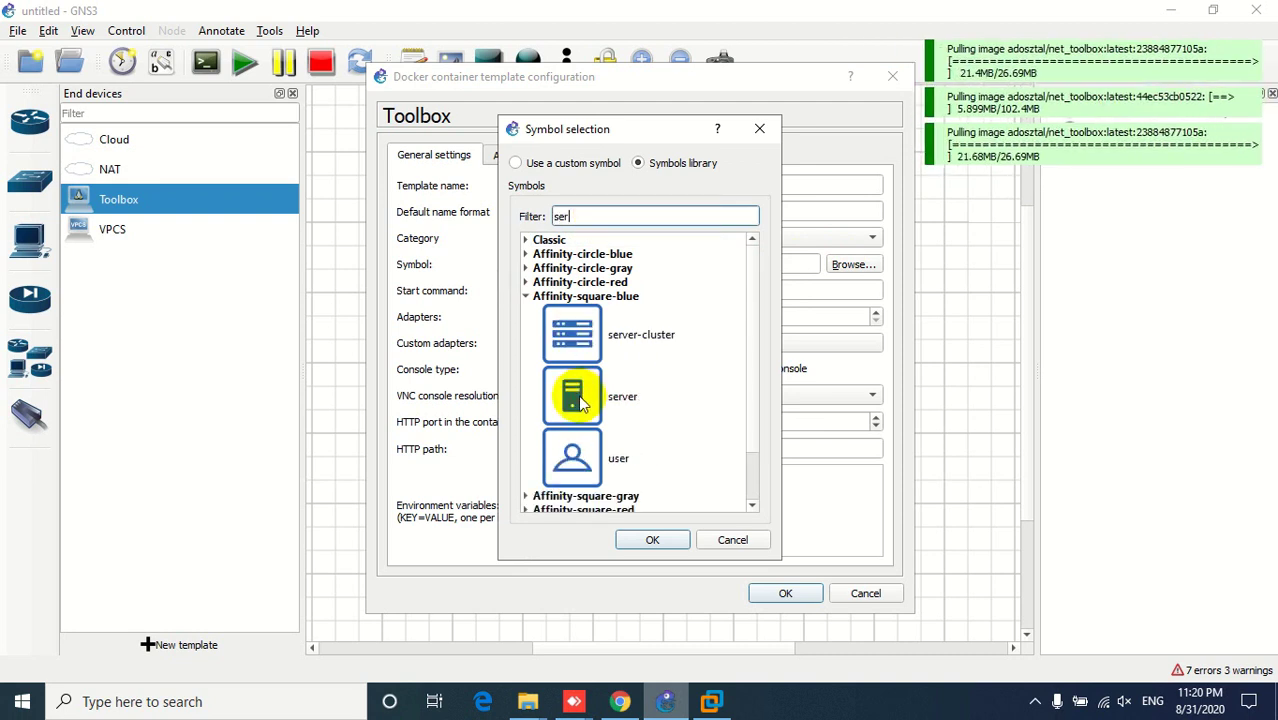
click(580, 400)
click(641, 540)
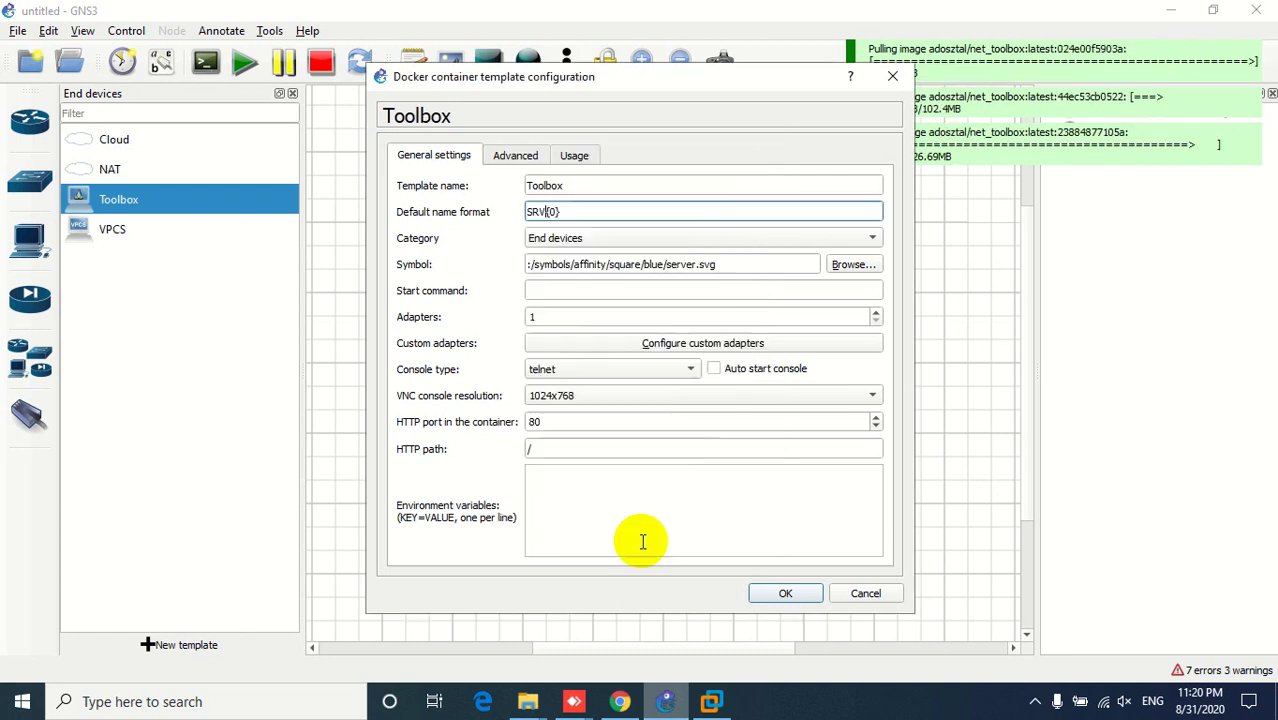
click(786, 594)
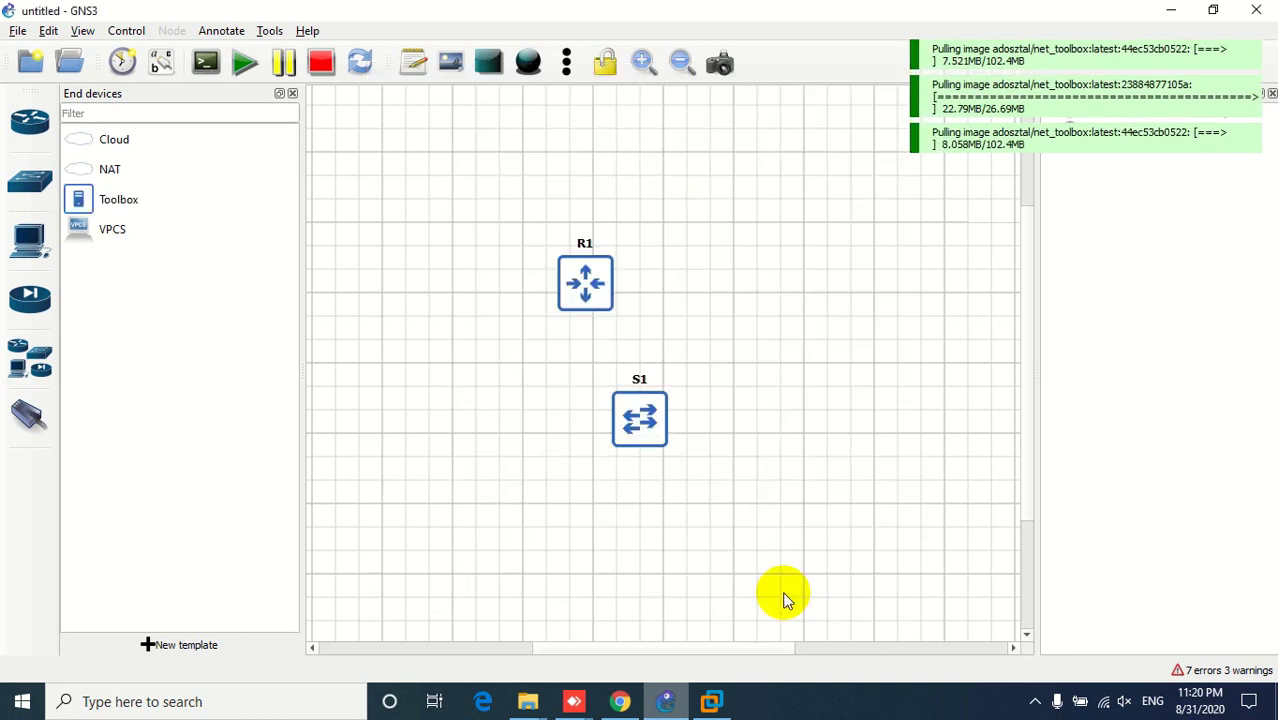
- Open the S1 switch's console, check that its command prompt responds, and close the session
right_click(635, 418)
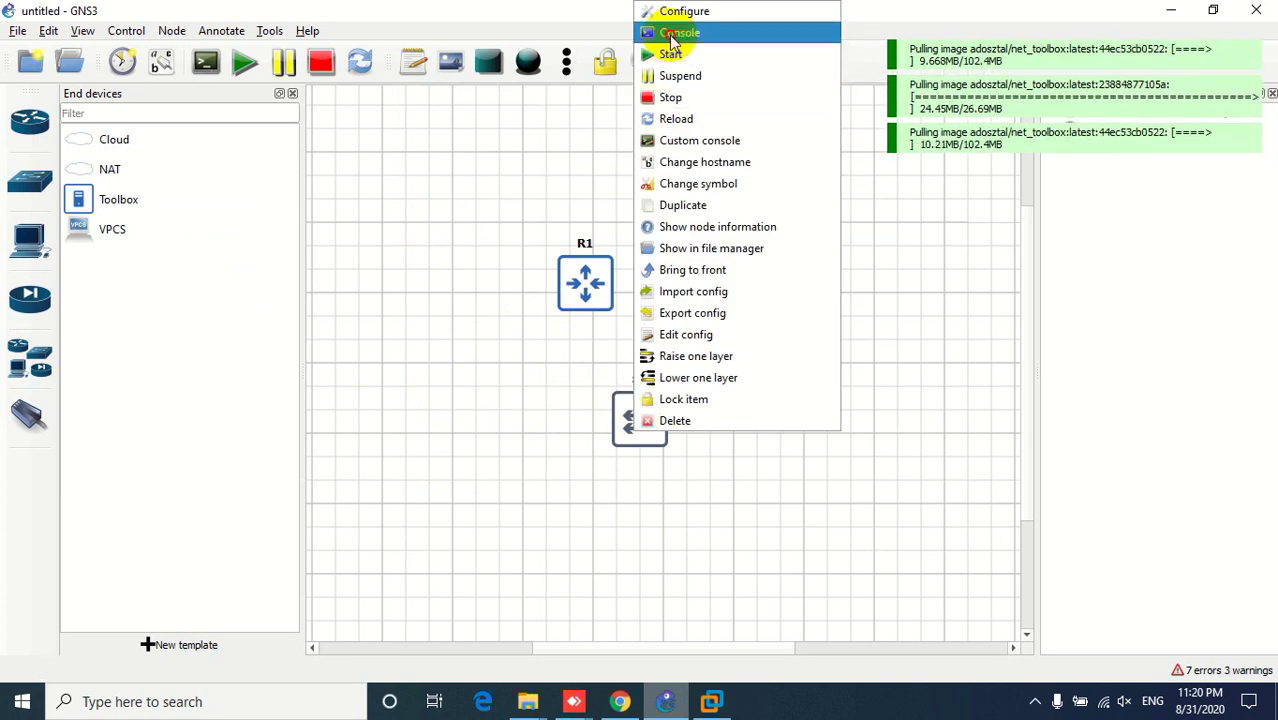
click(669, 33)
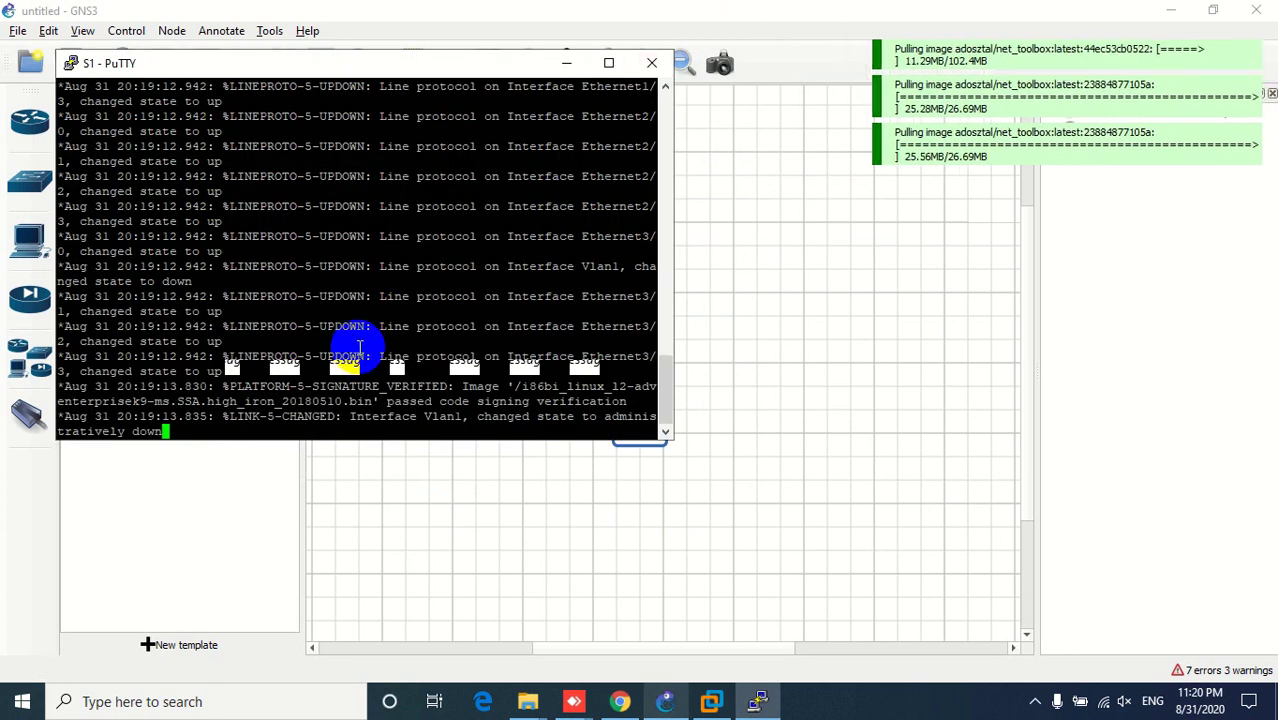
key(Return)
key(Return)
key(Return)
key(Return)
key(Return)
key(Return)
key(Return)
key(Return)
key(Return)
key(Return)
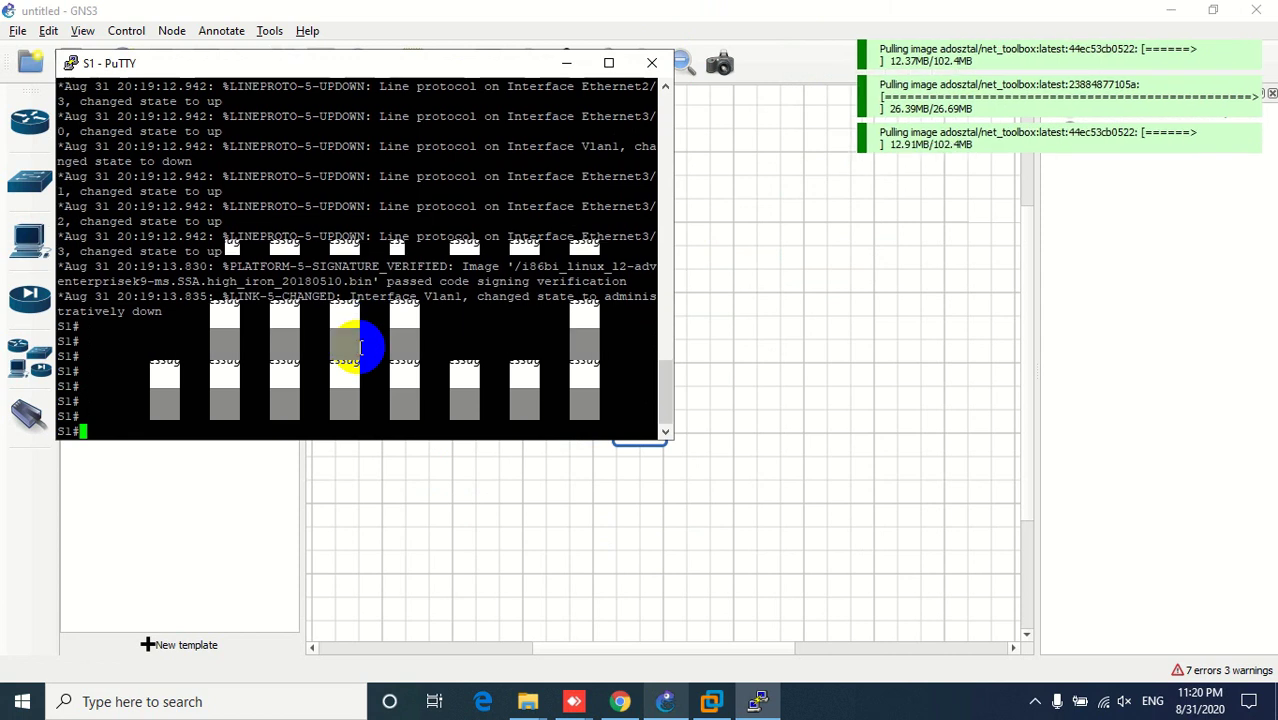
key(Return)
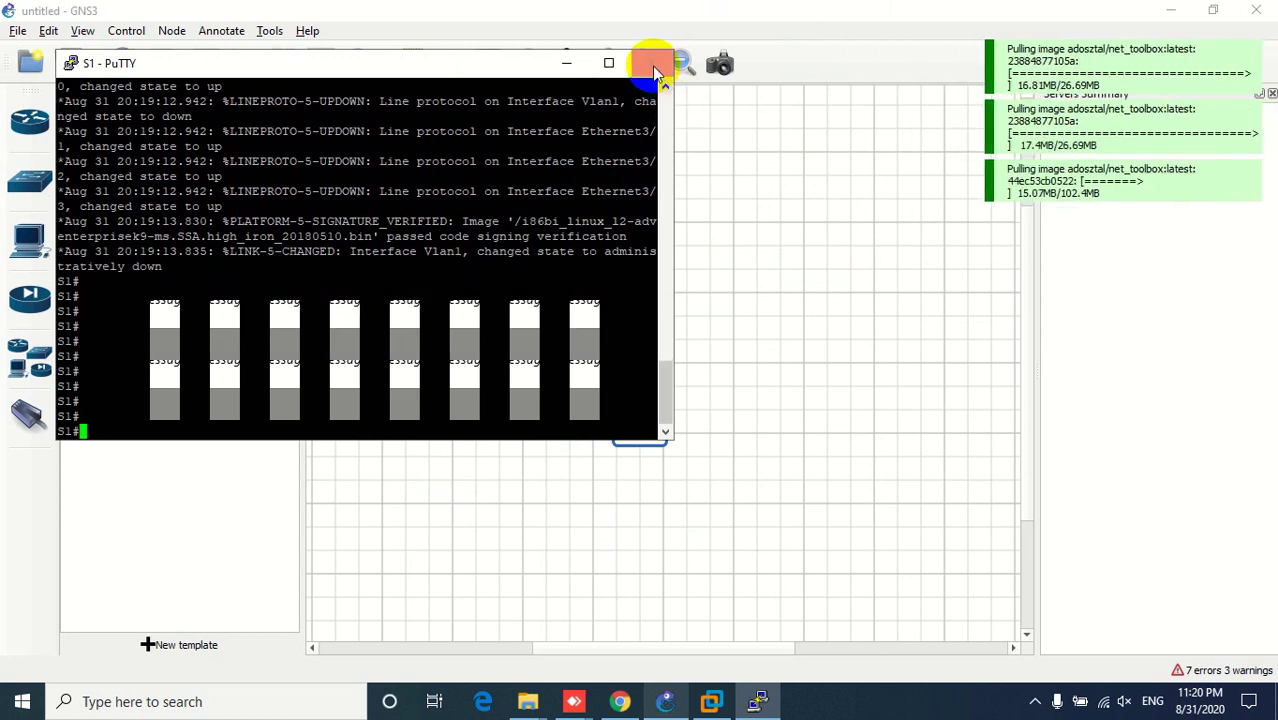
click(653, 66)
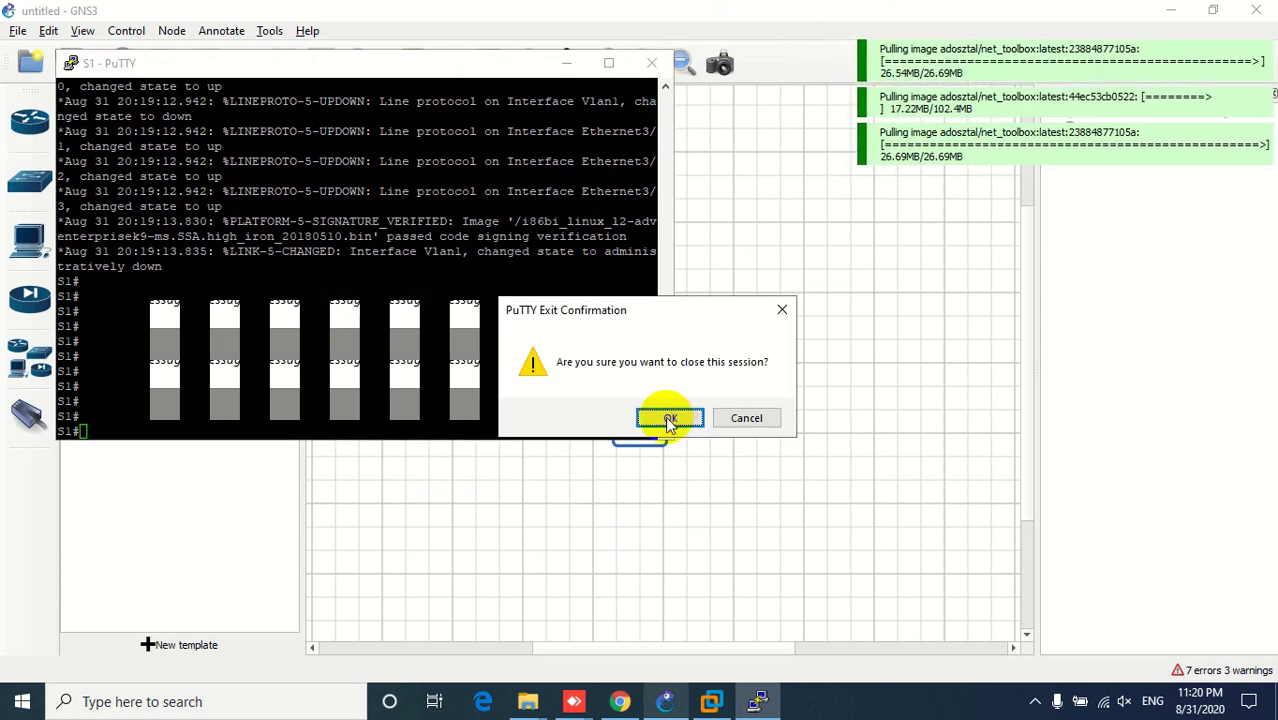
click(669, 420)
- Open the R1 router's console to check its boot output and close the session
right_click(586, 282)
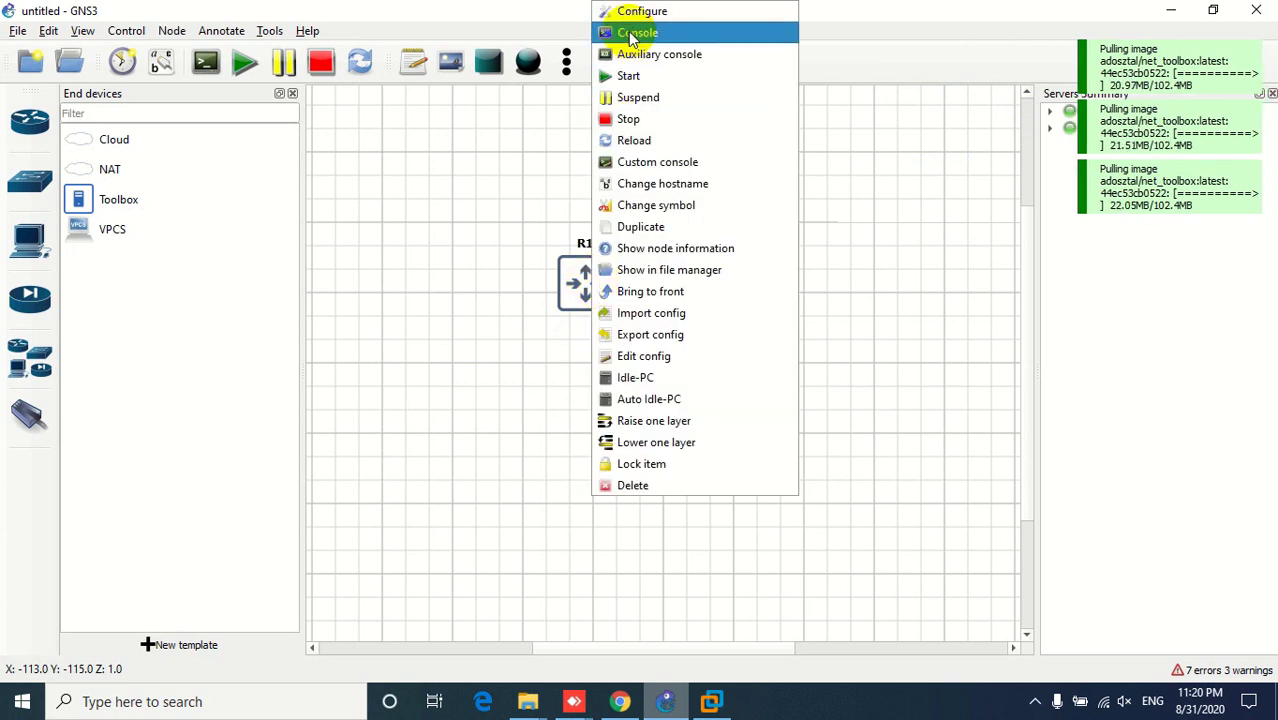
click(613, 33)
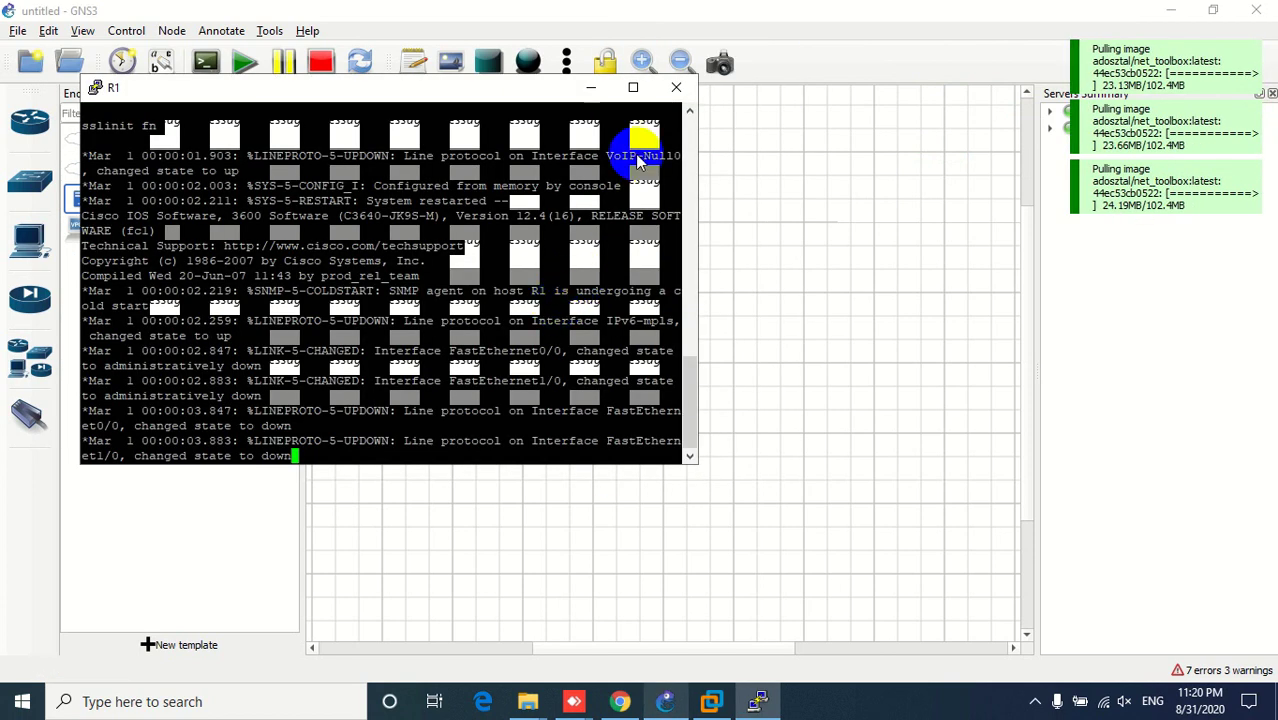
click(677, 92)
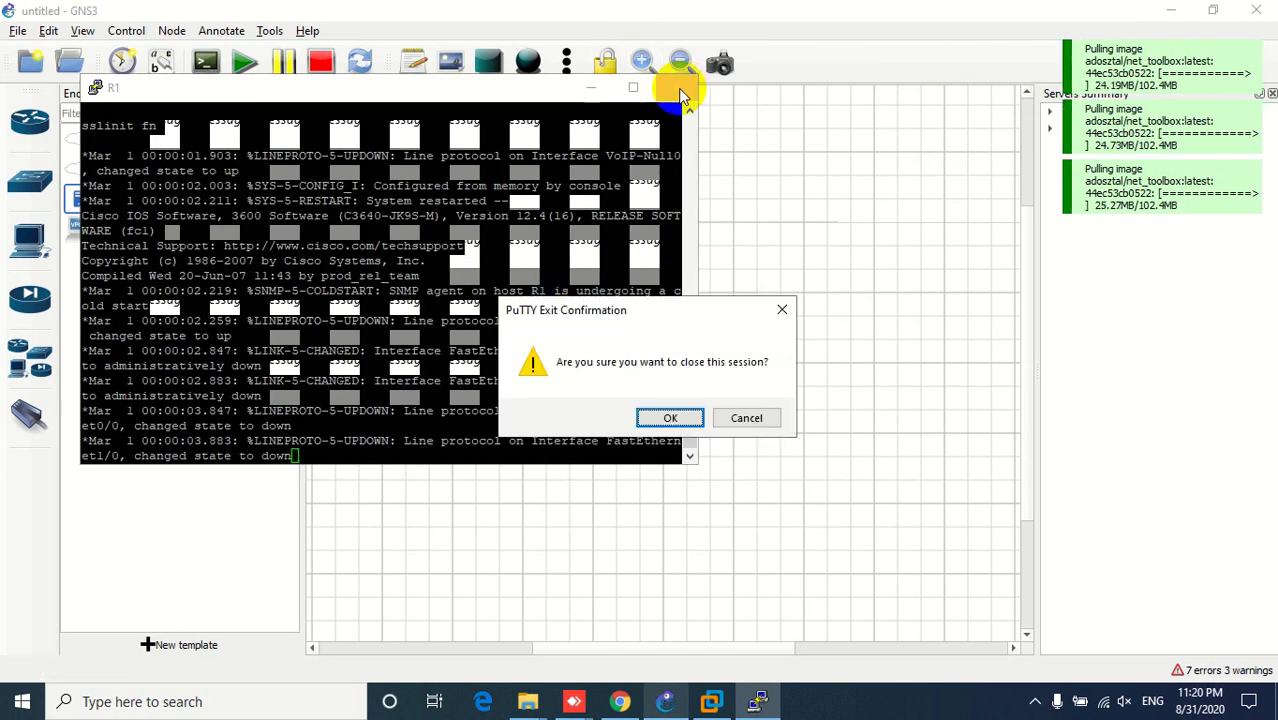
click(665, 420)
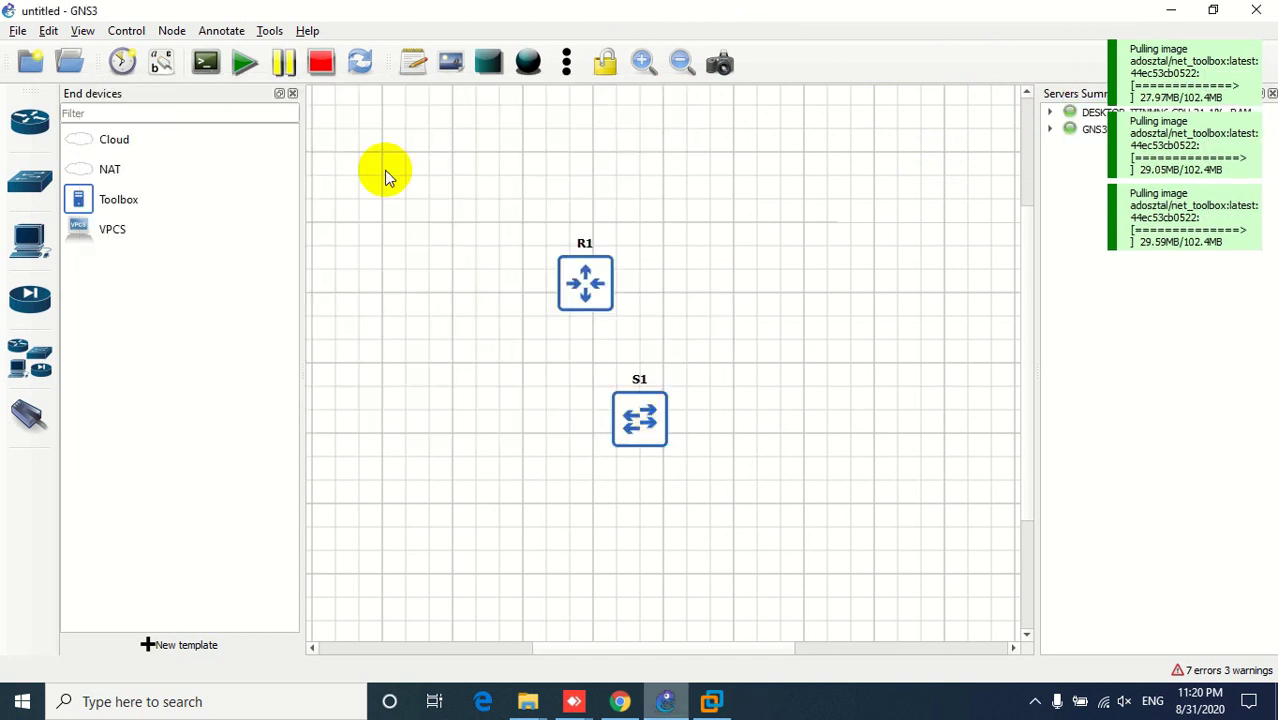
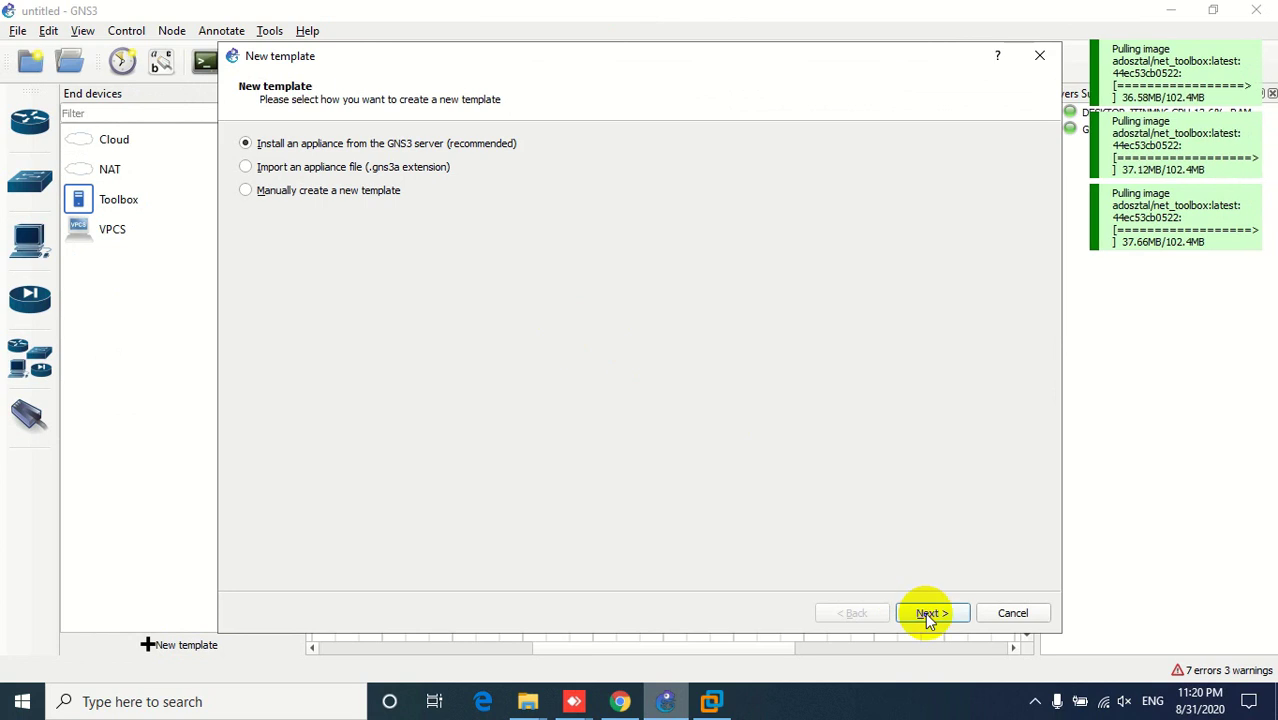
- Install the webterm guest appliance from the GNS3 server onto the GNS3 VM as a new template
click(927, 613)
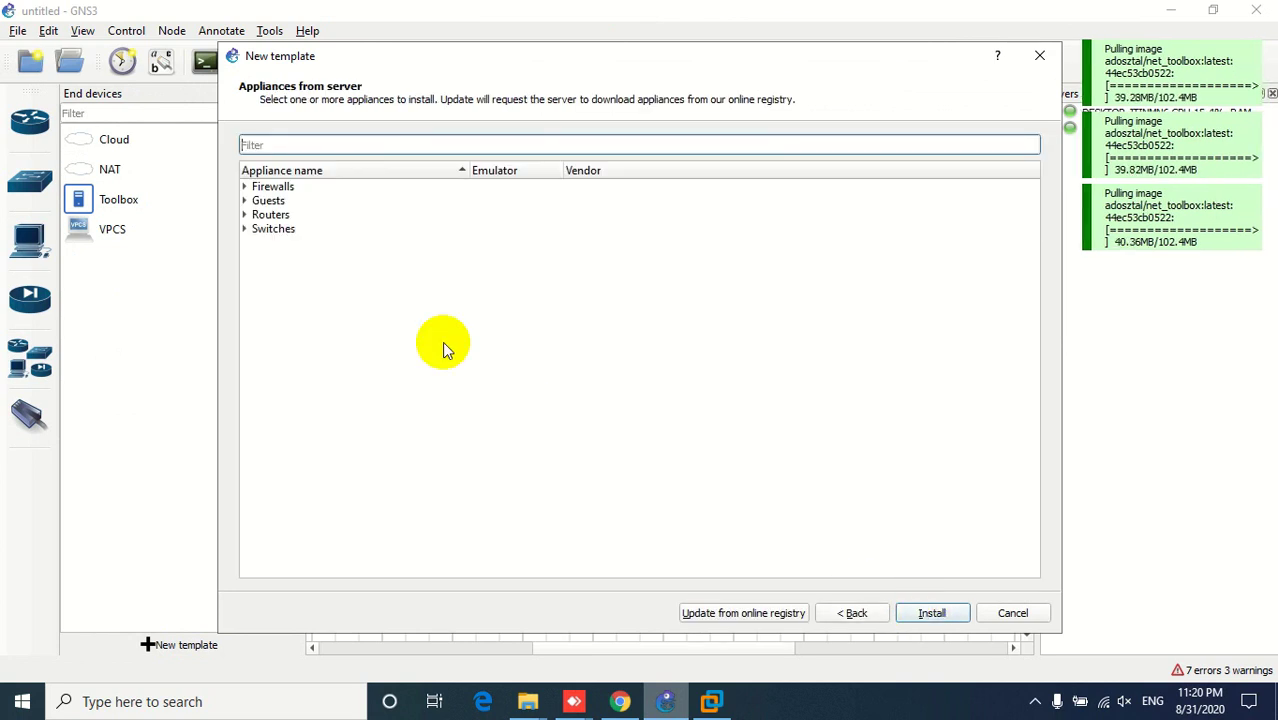
text(web)
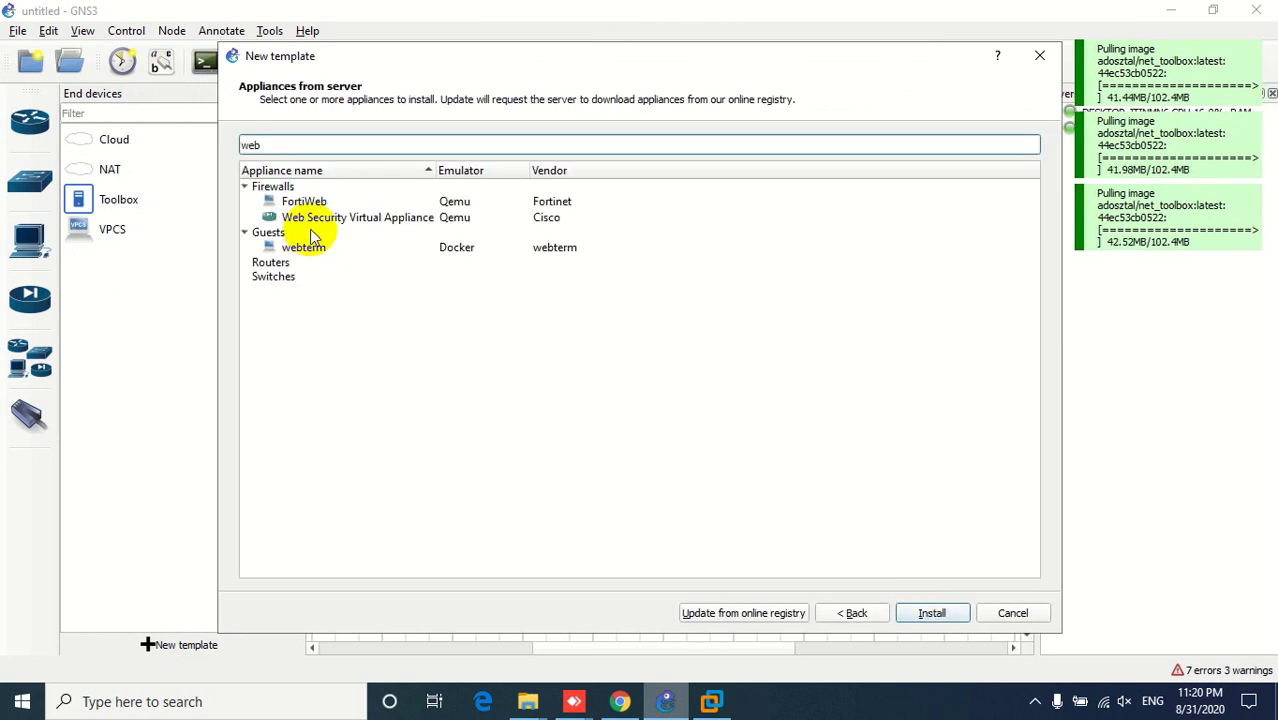
click(301, 248)
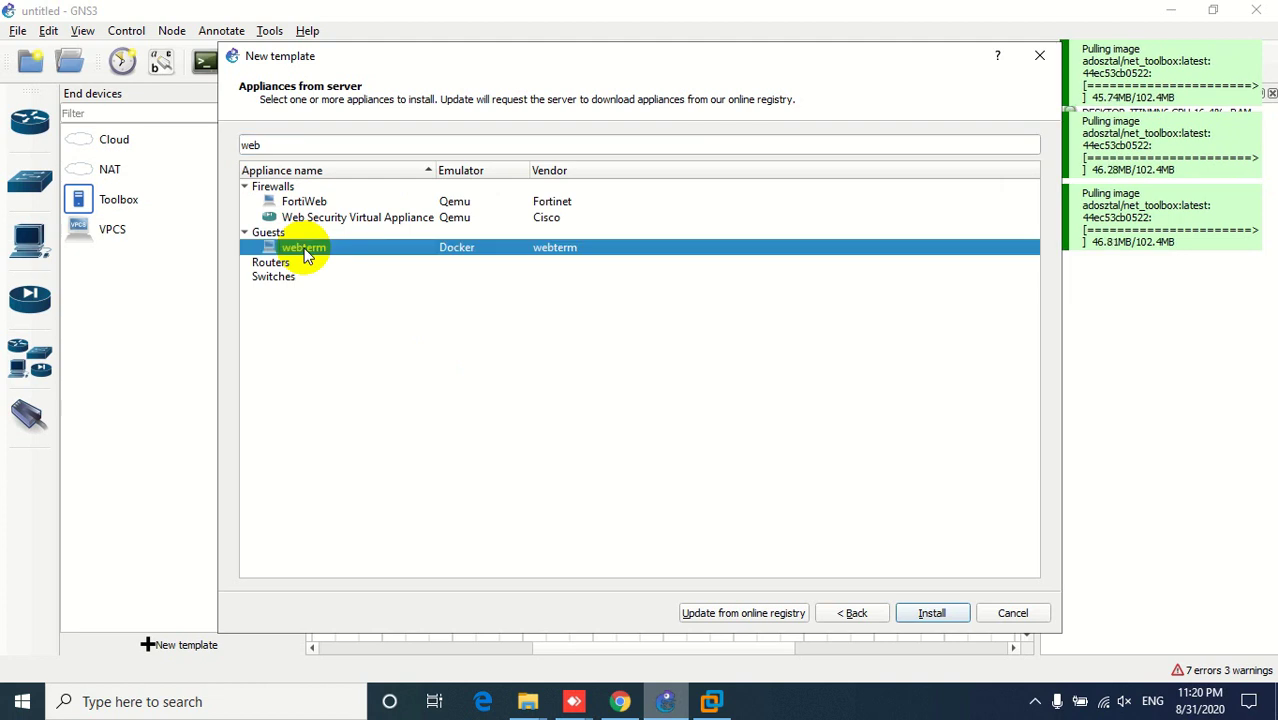
click(928, 615)
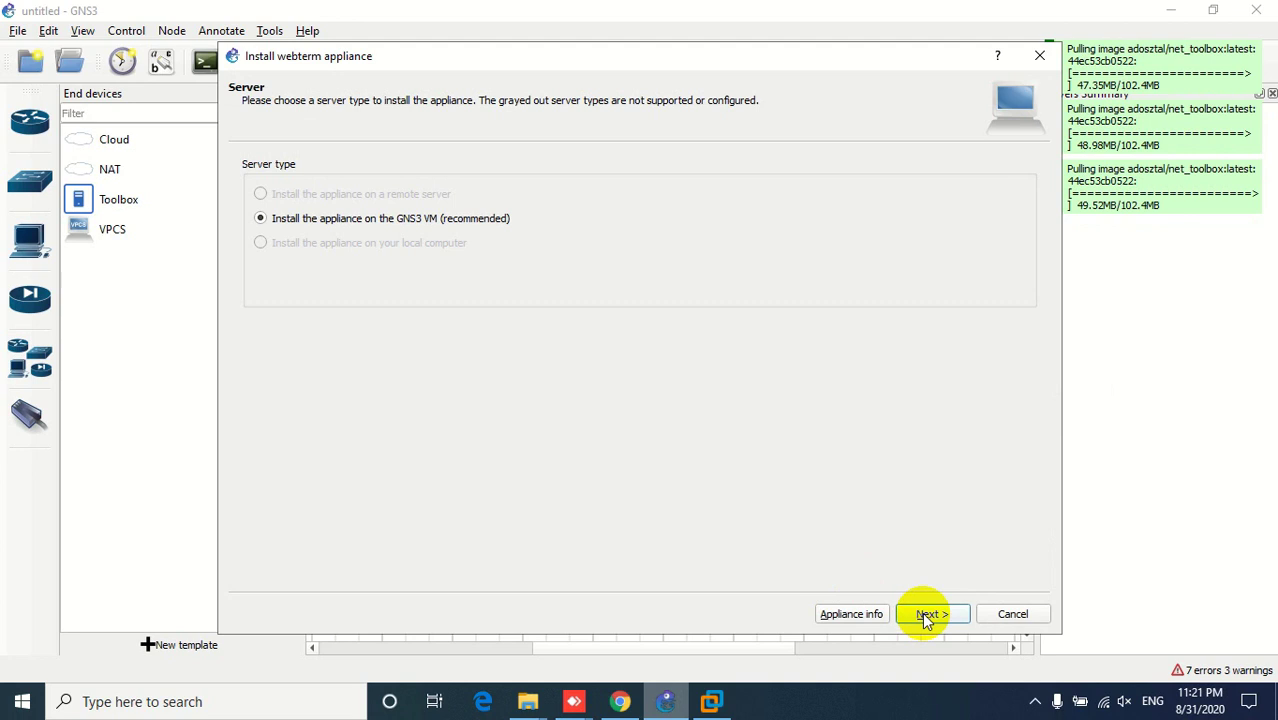
click(927, 617)
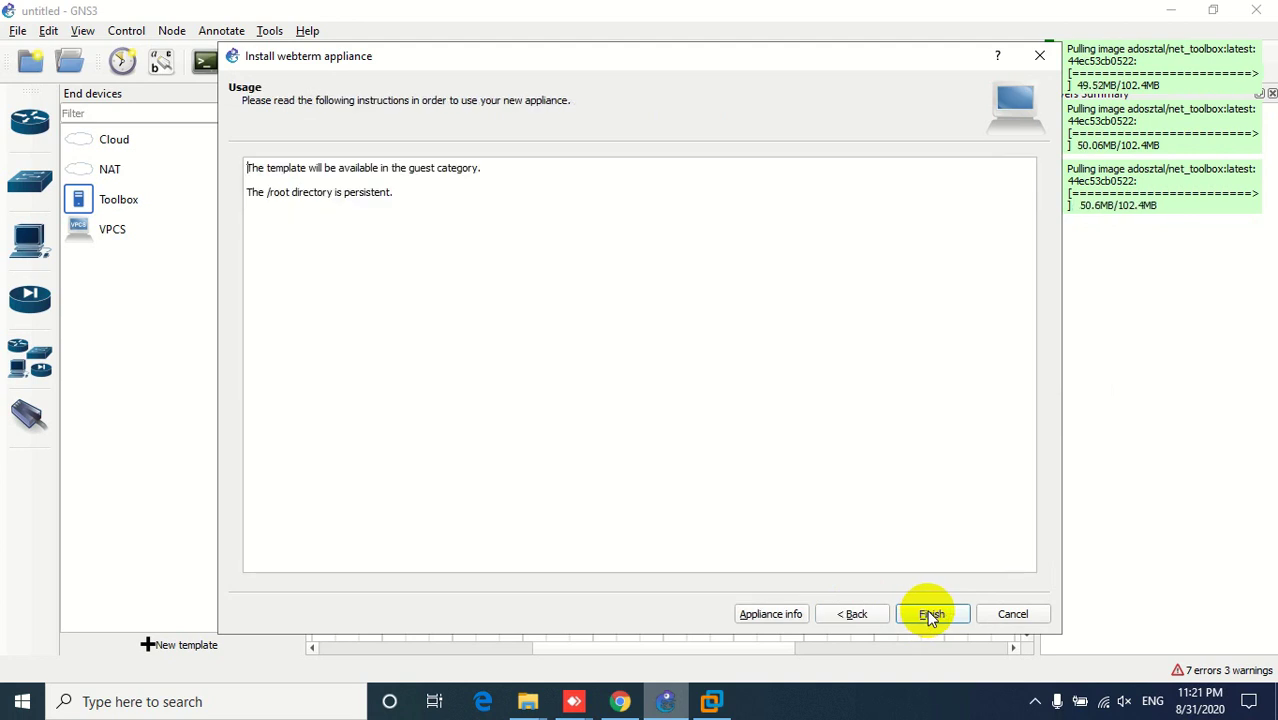
click(929, 615)
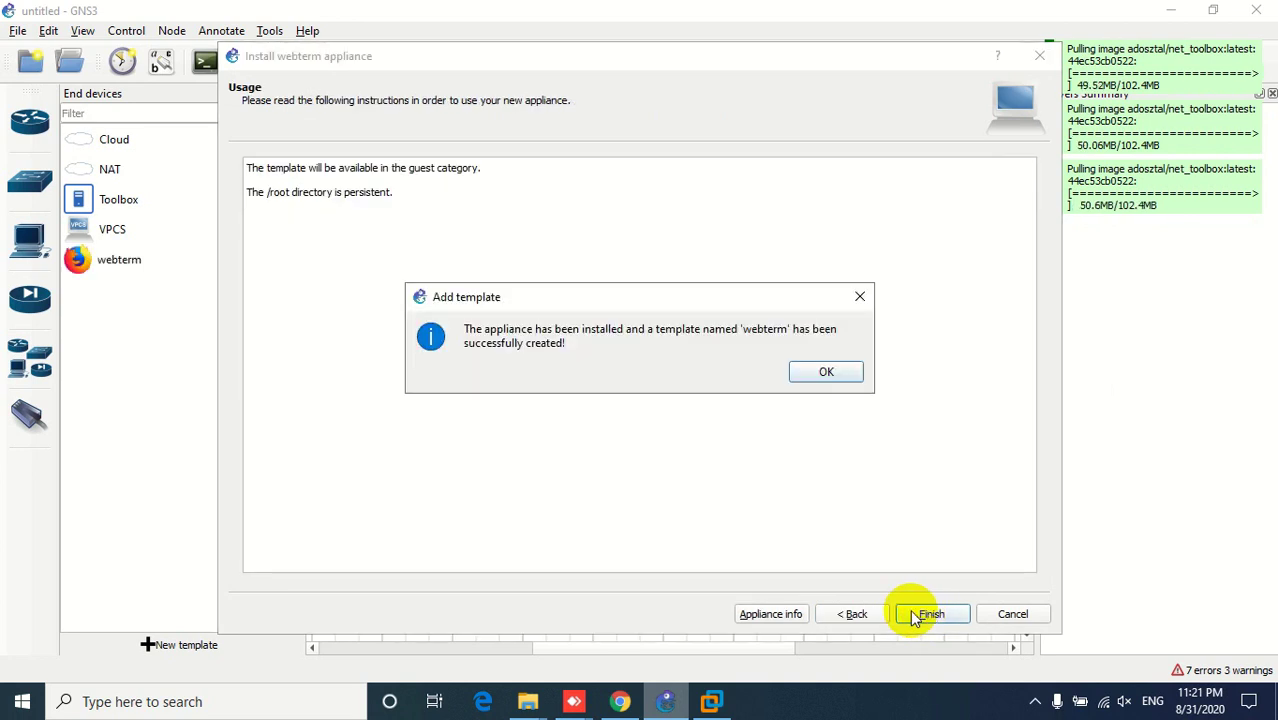
click(828, 374)
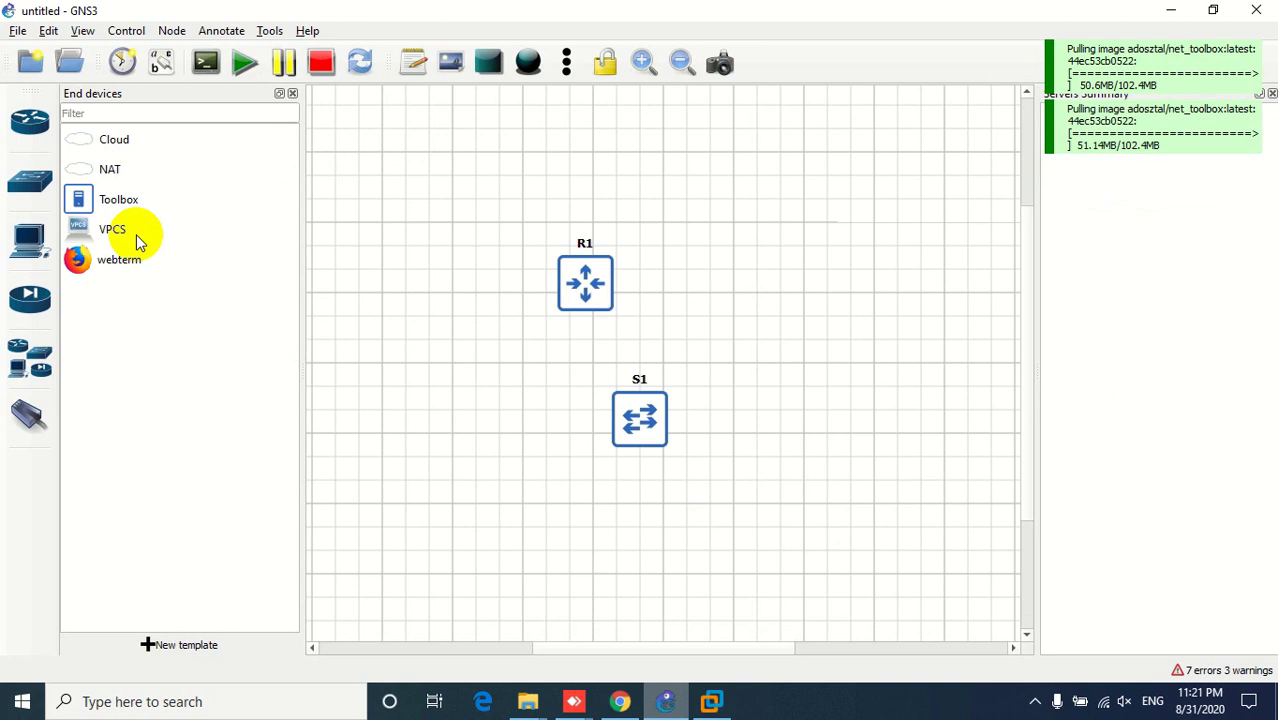
- Place a webterm node beside R1 and set the webterm template's default name format to PC{0}
drag(98, 268, 650, 283)
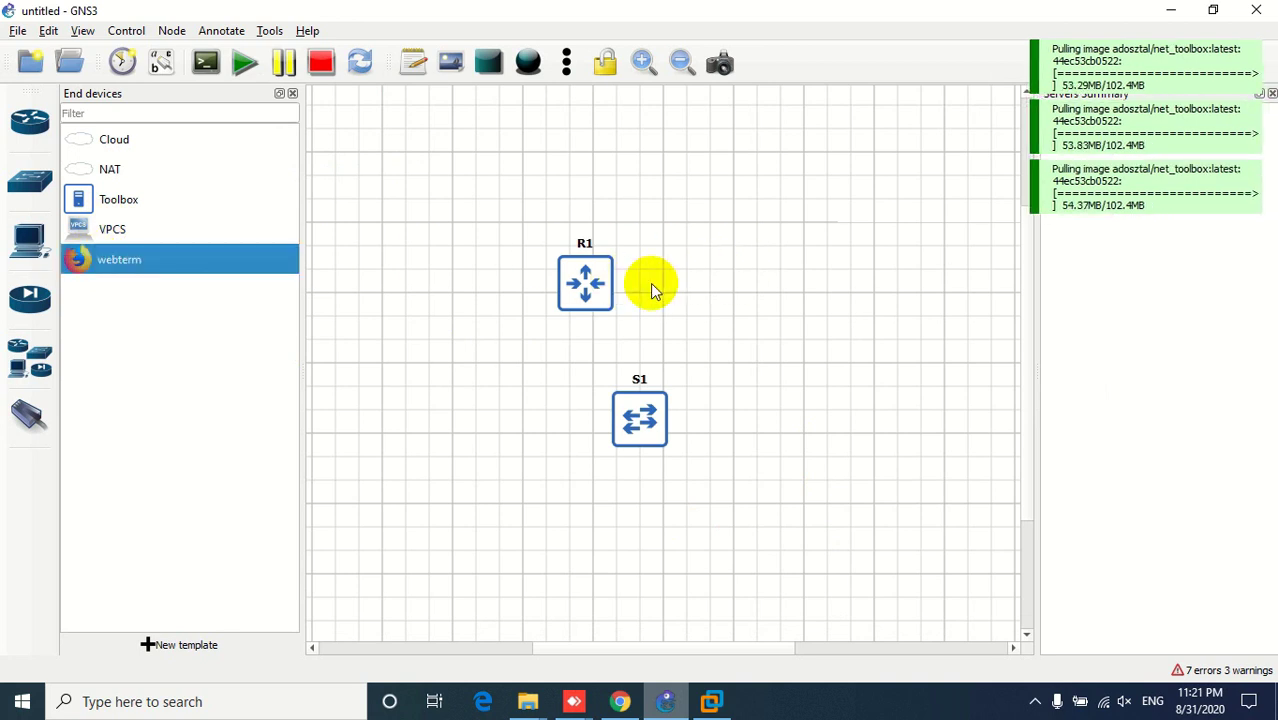
right_click(77, 262)
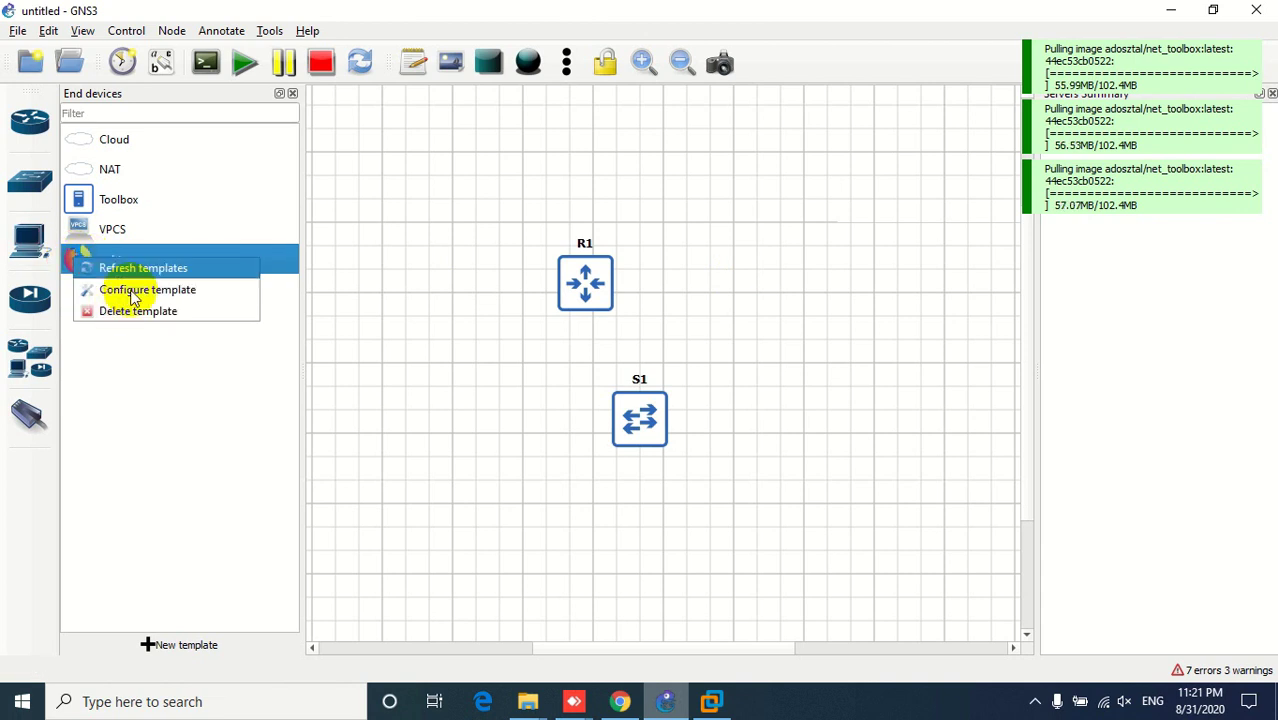
click(131, 292)
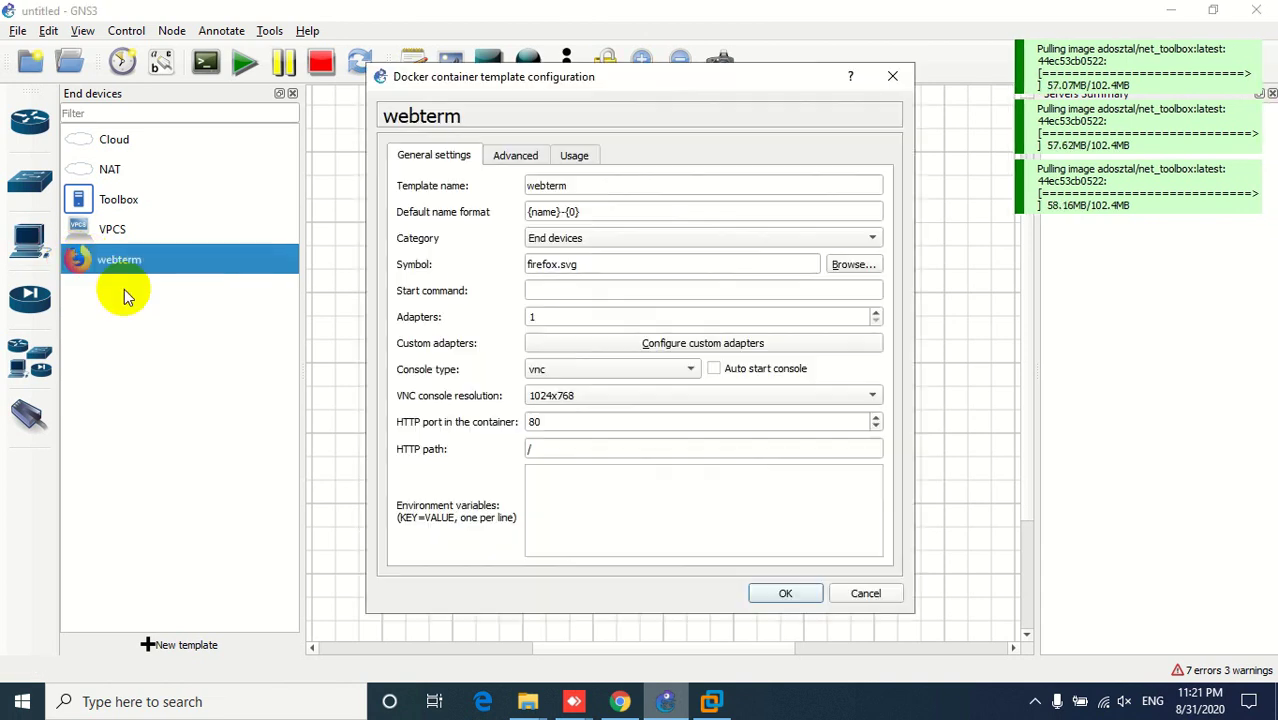
click(562, 214)
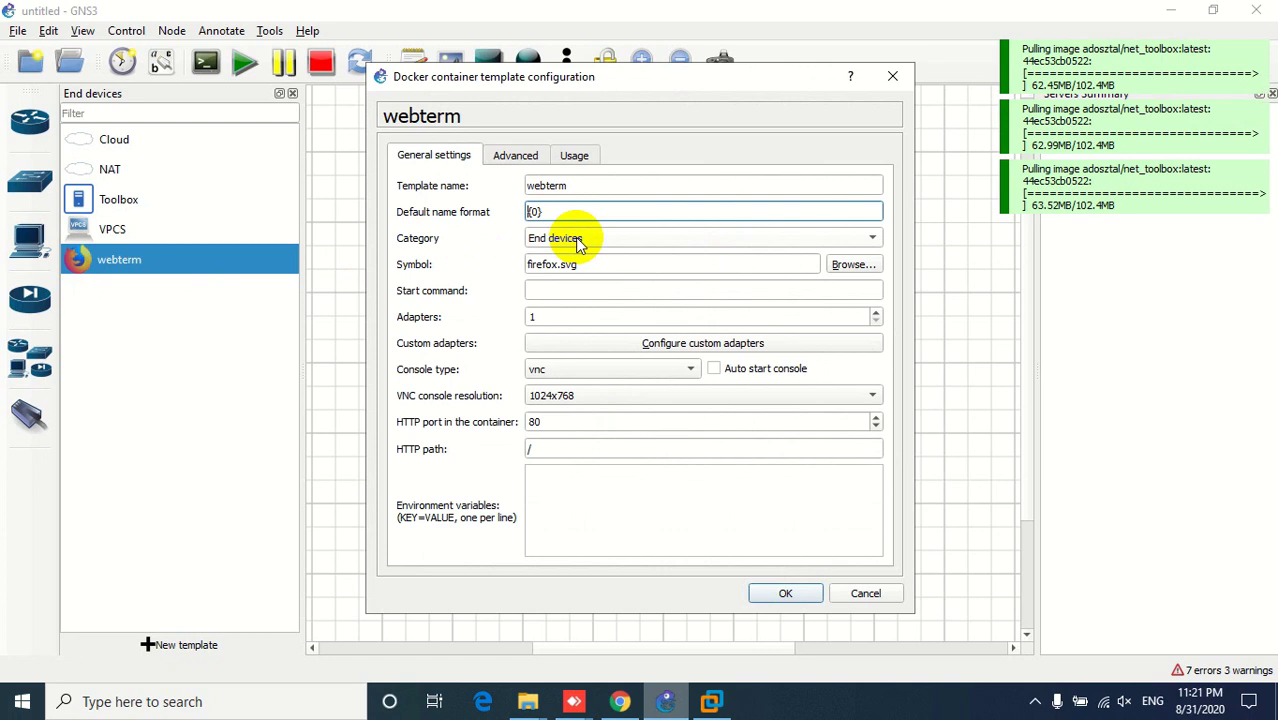
- Set the webterm template's symbol to the Affinity-square-blue client and save the template configuration
click(844, 266)
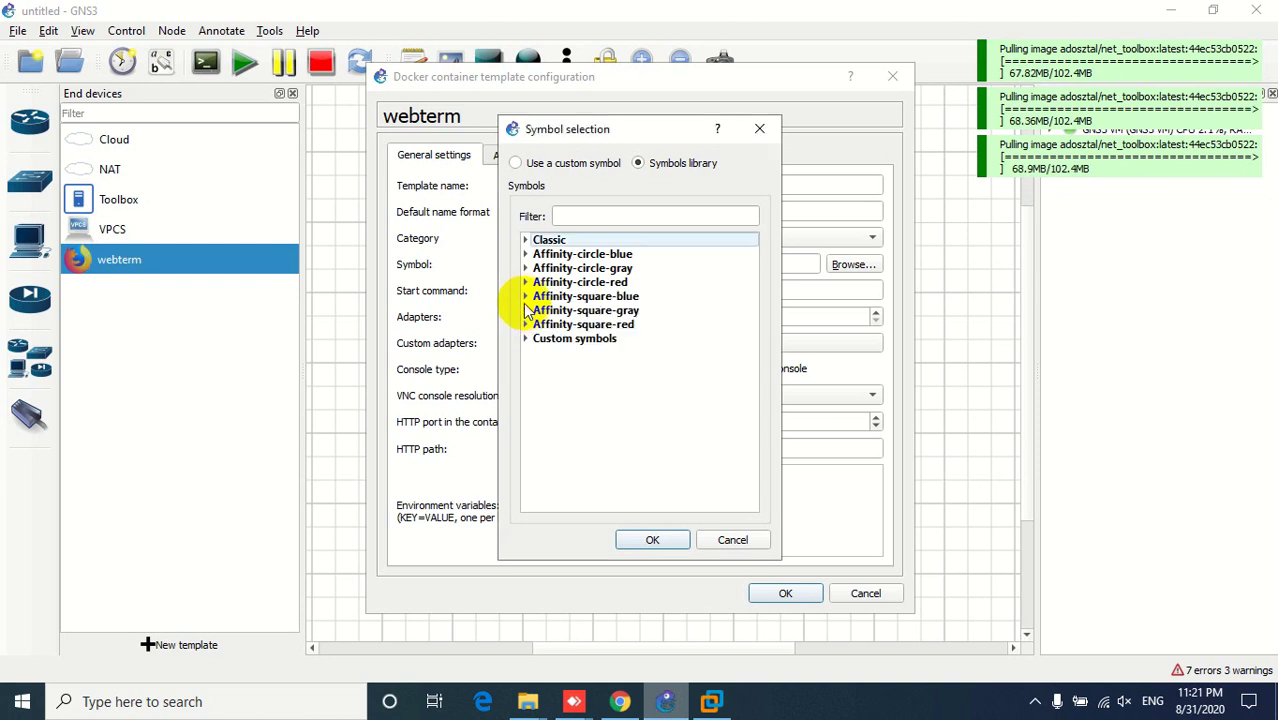
click(527, 296)
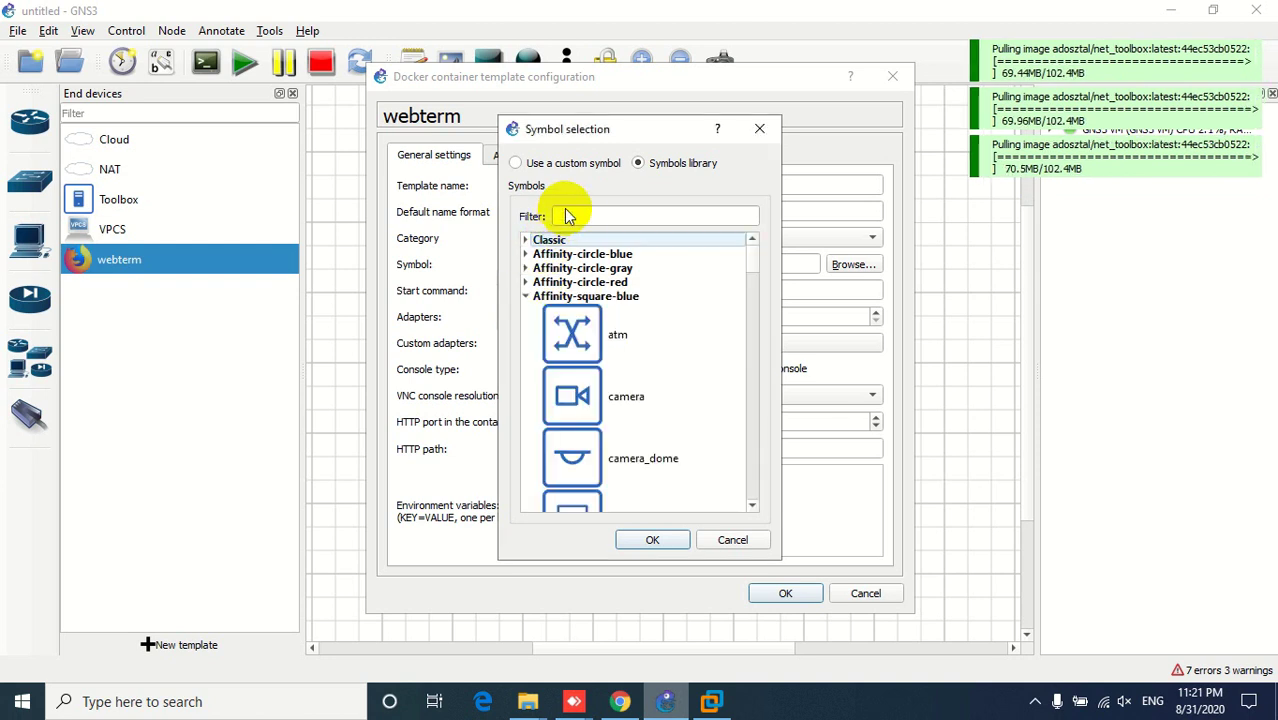
click(574, 215)
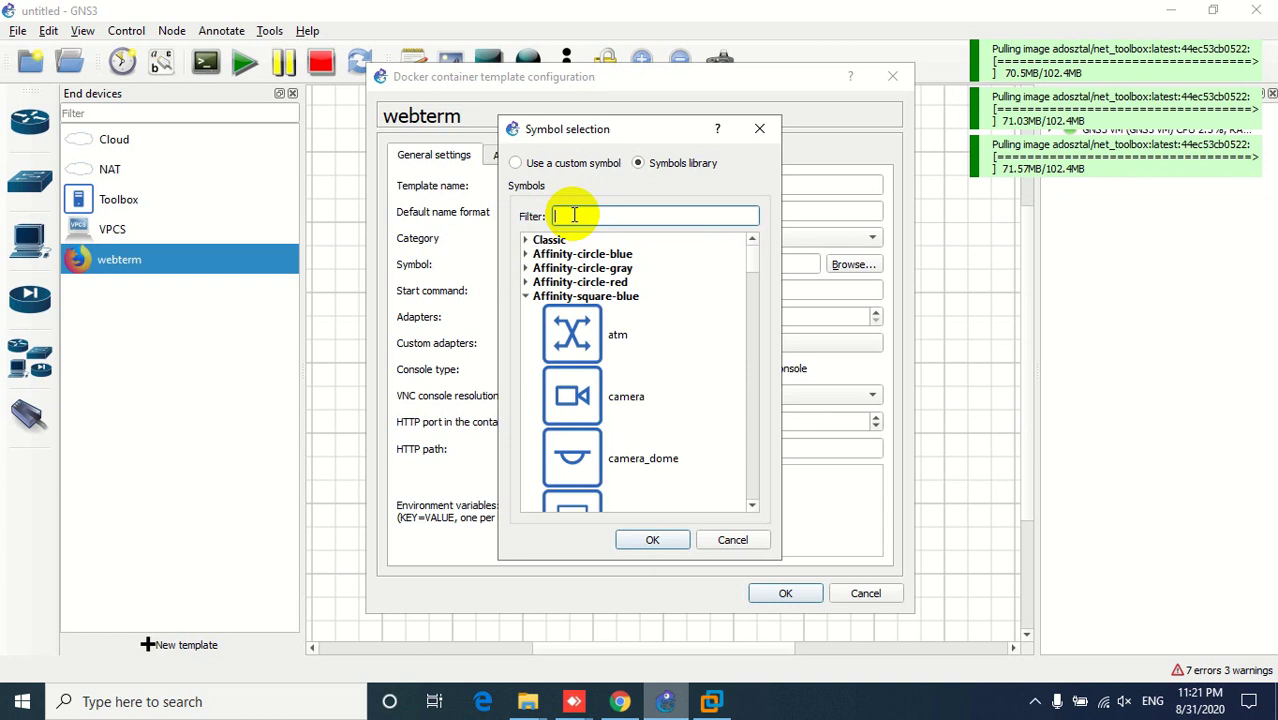
text(cl)
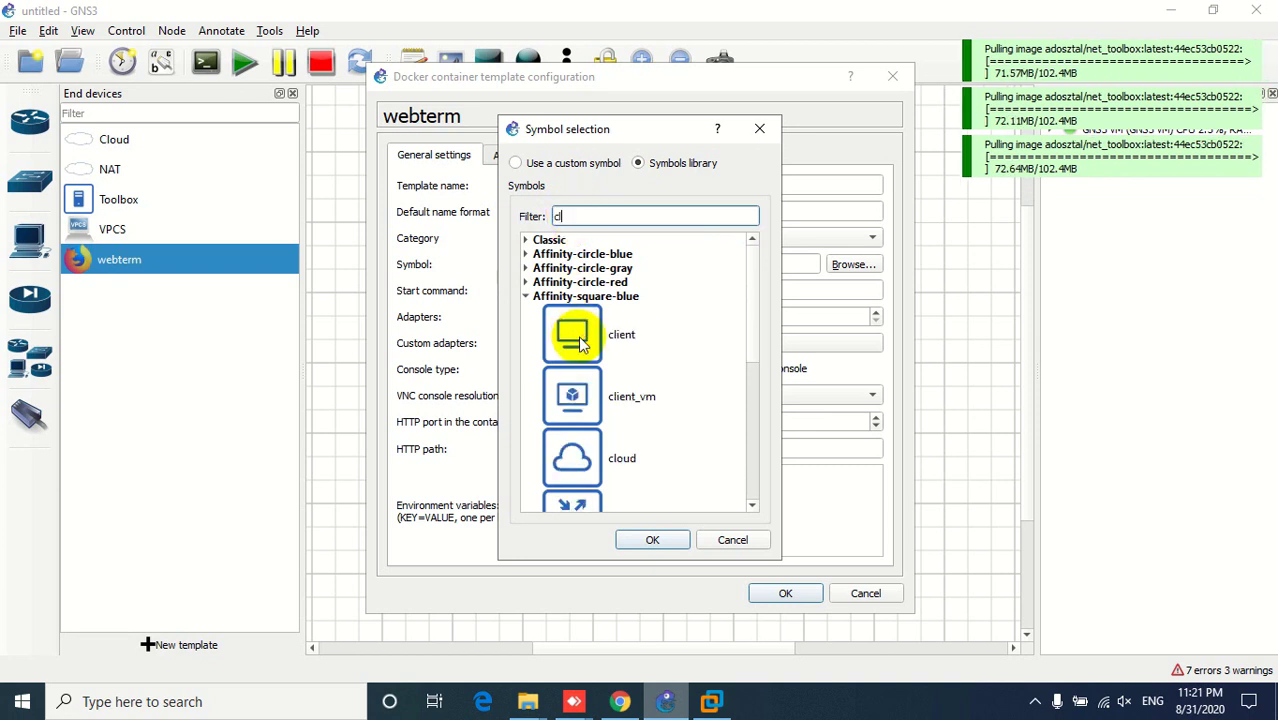
click(582, 344)
click(651, 538)
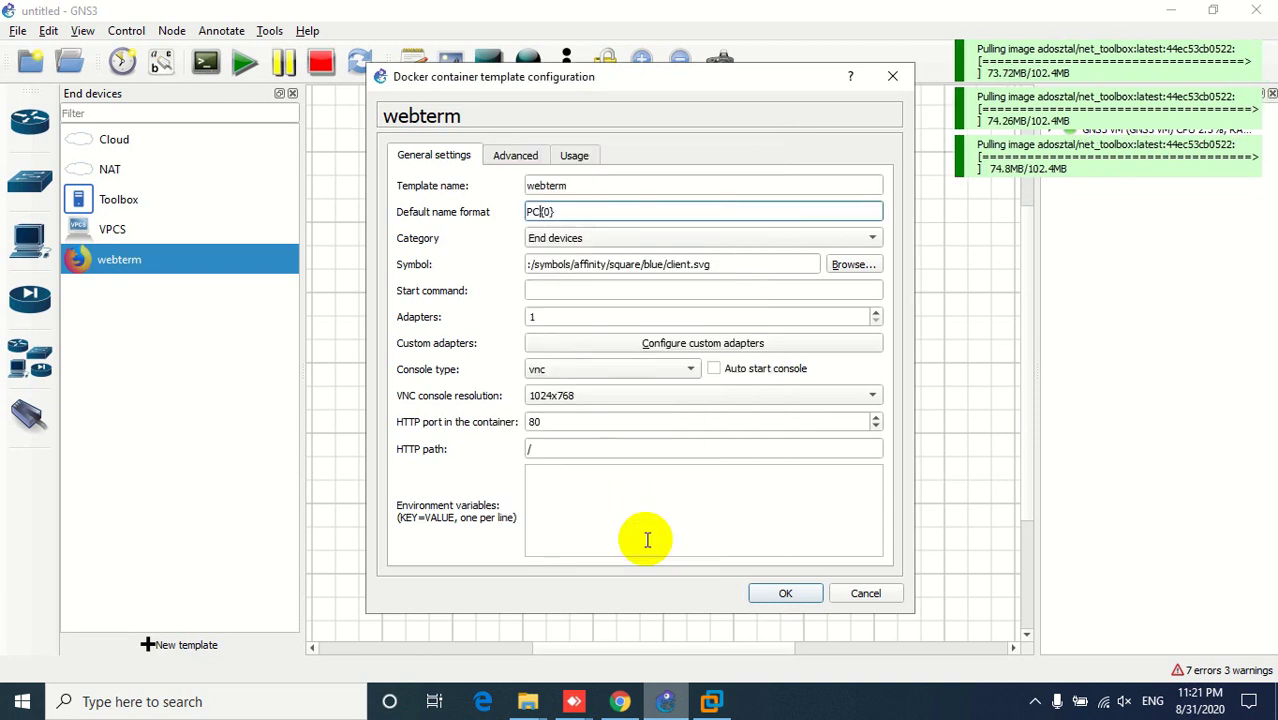
click(785, 594)
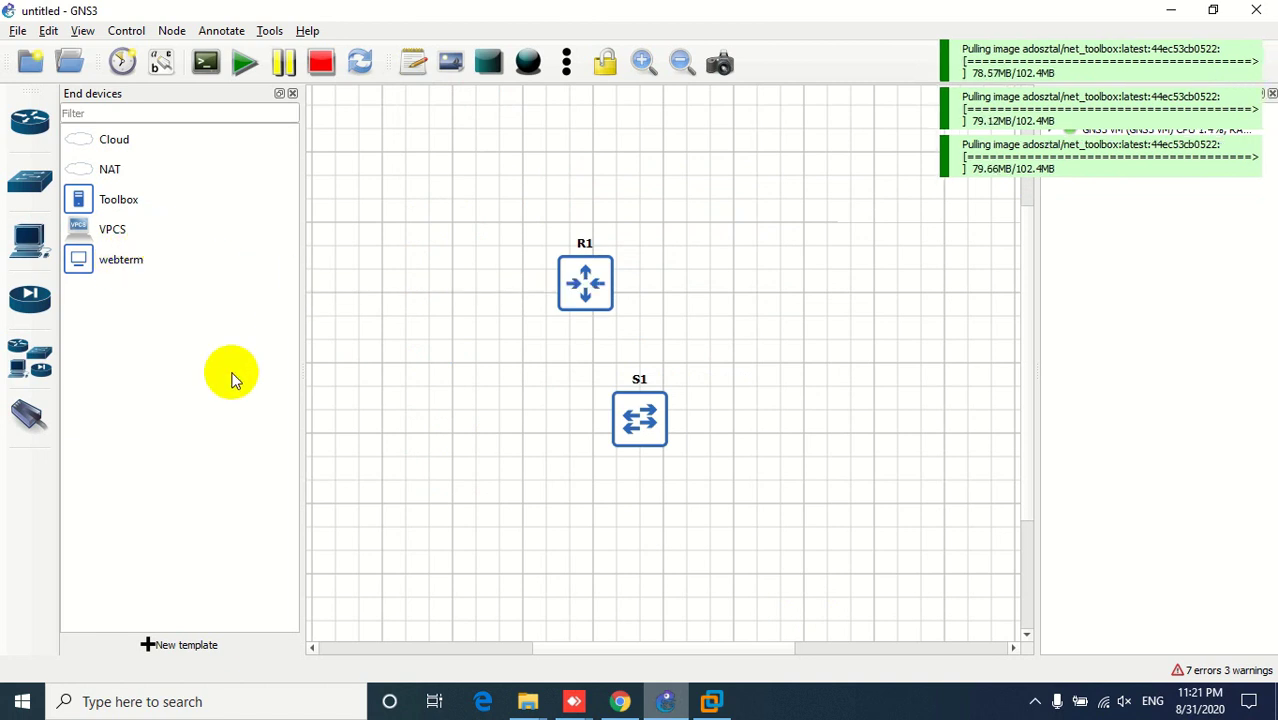
- Install the Ubuntu Docker Guest appliance from the GNS3 server as a new template
click(183, 645)
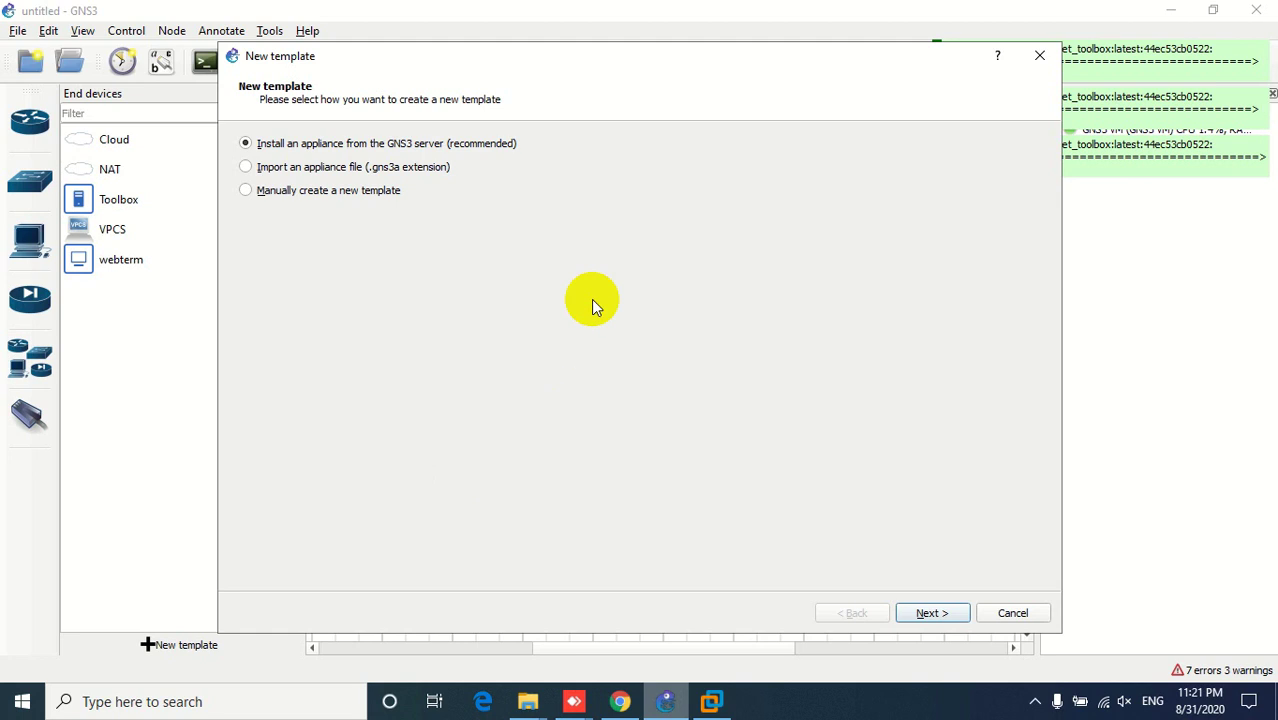
click(927, 612)
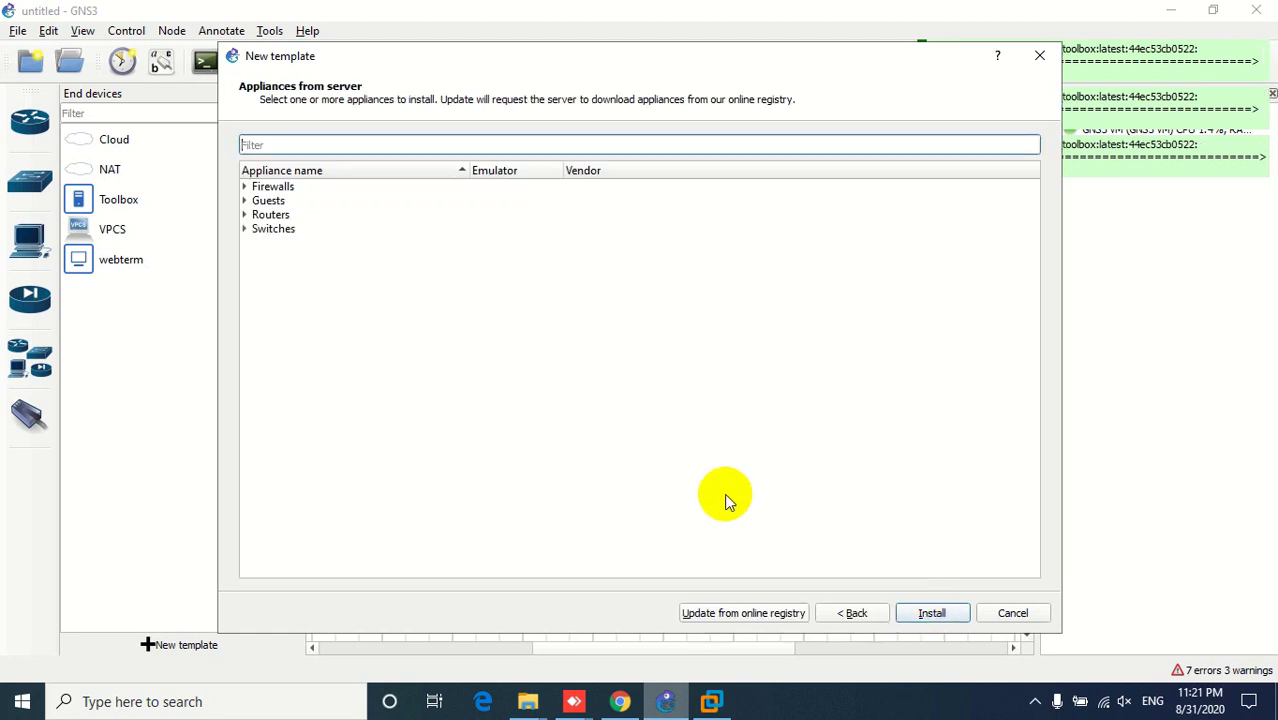
text(bu)
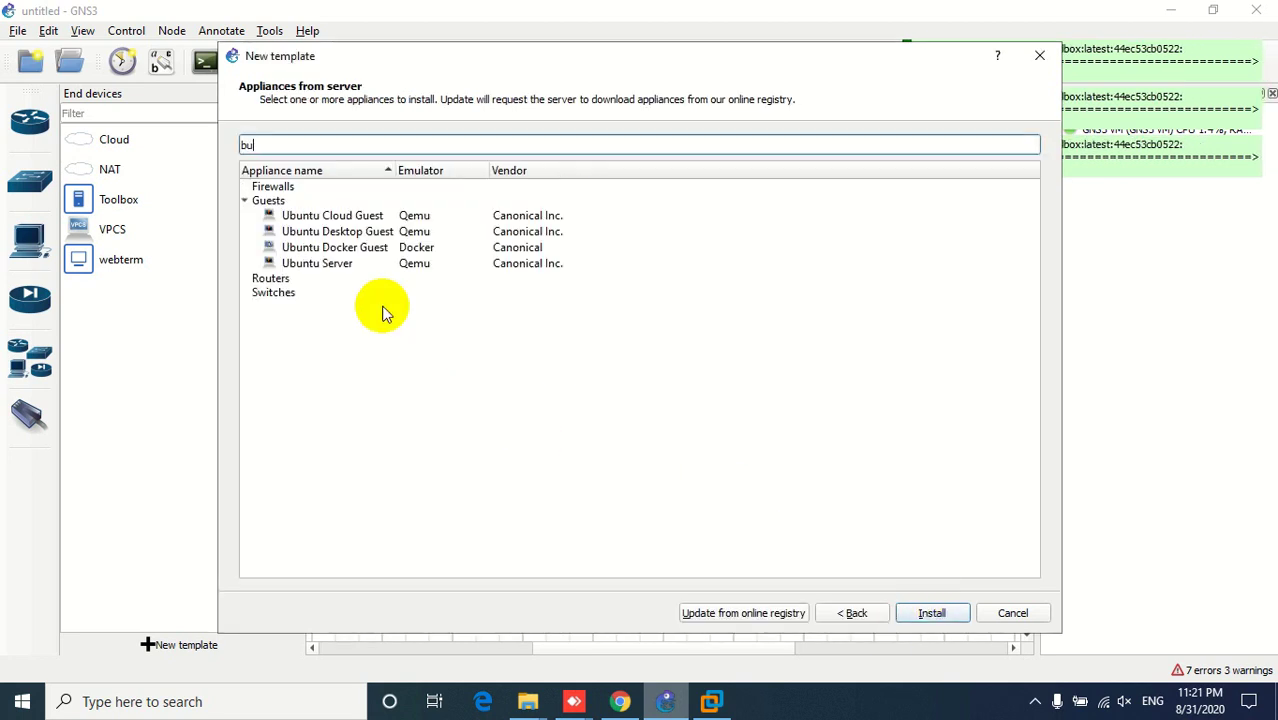
click(338, 249)
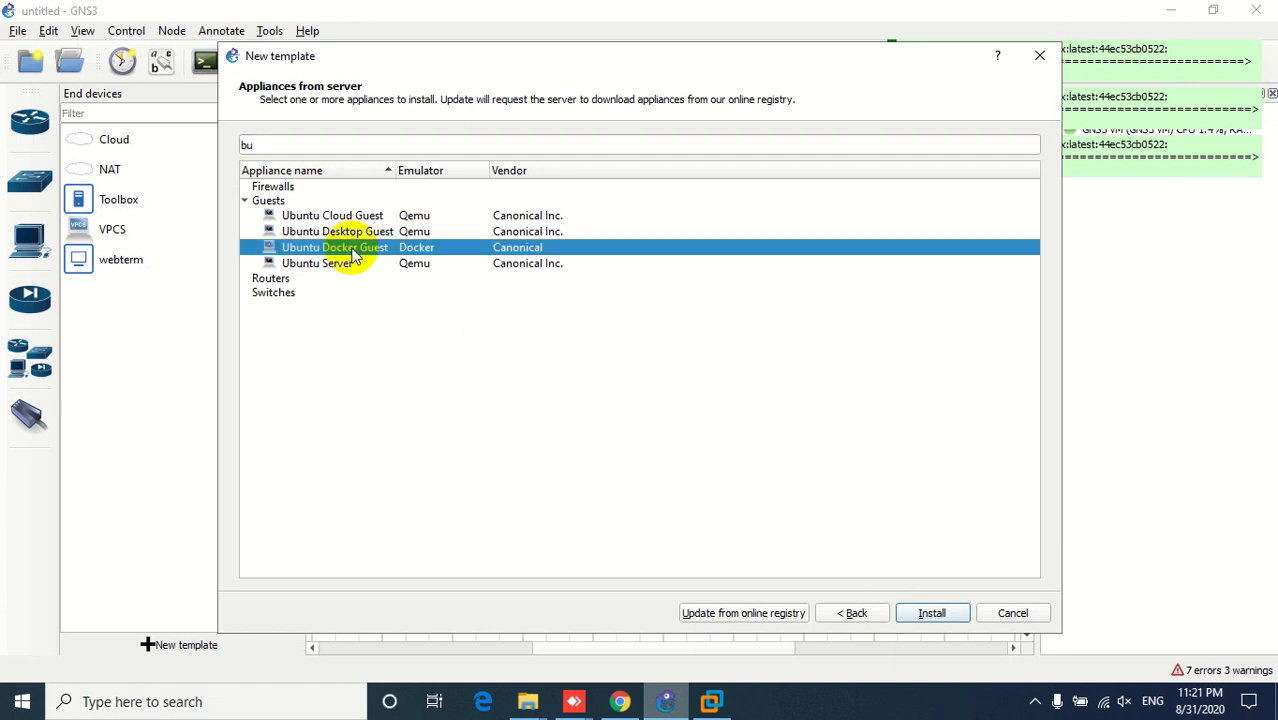
click(938, 617)
click(928, 618)
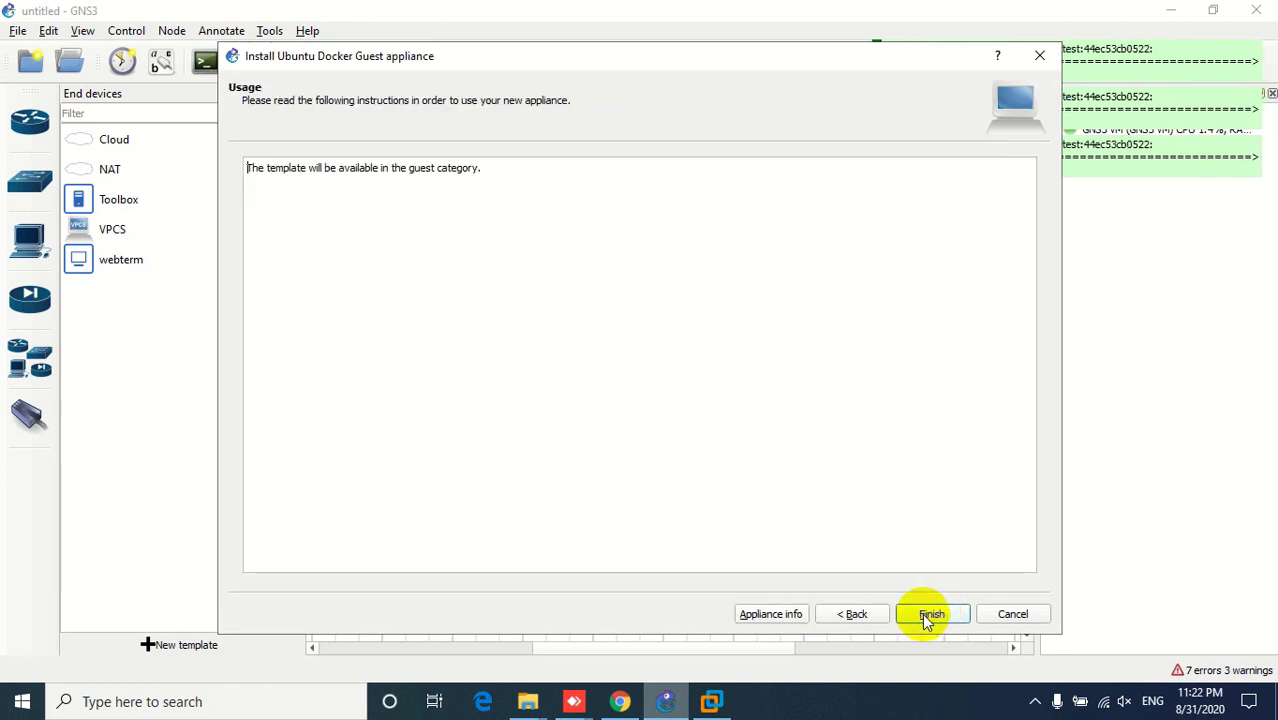
click(926, 615)
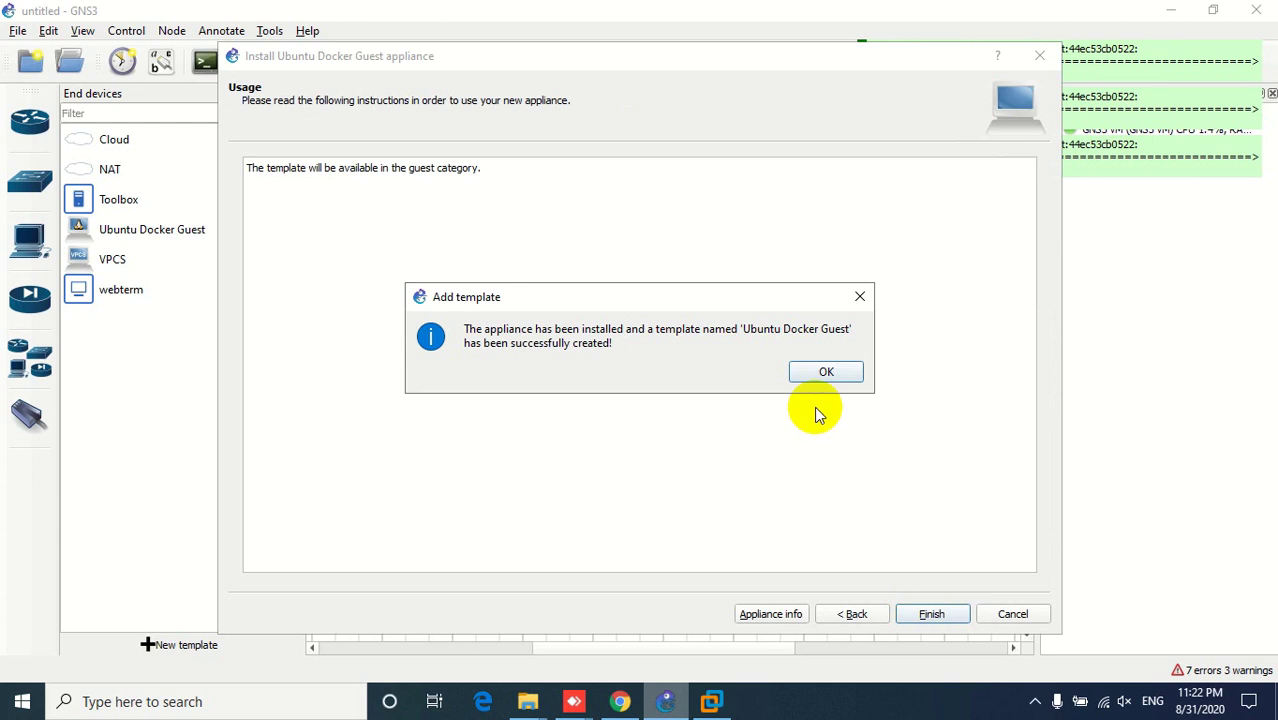
click(821, 373)
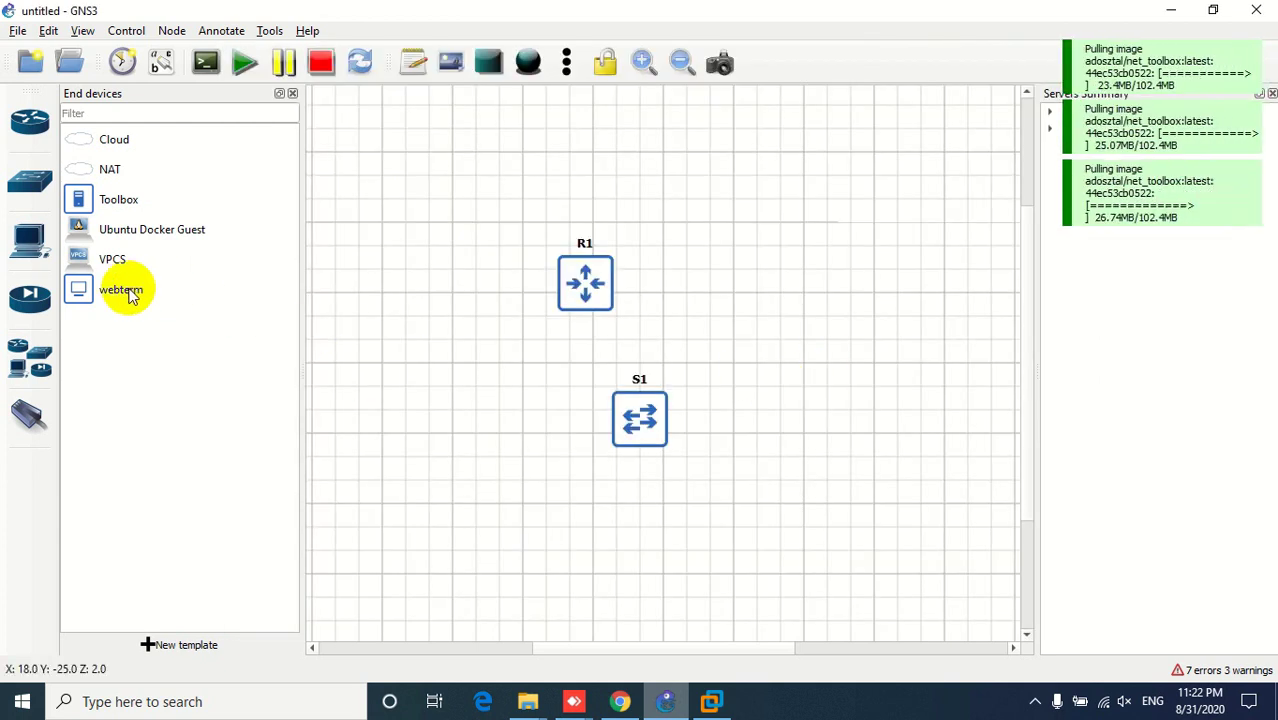
- Place an Ubuntu Docker Guest node near R1 and set that template's default name format to UB{0}
drag(103, 236, 518, 219)
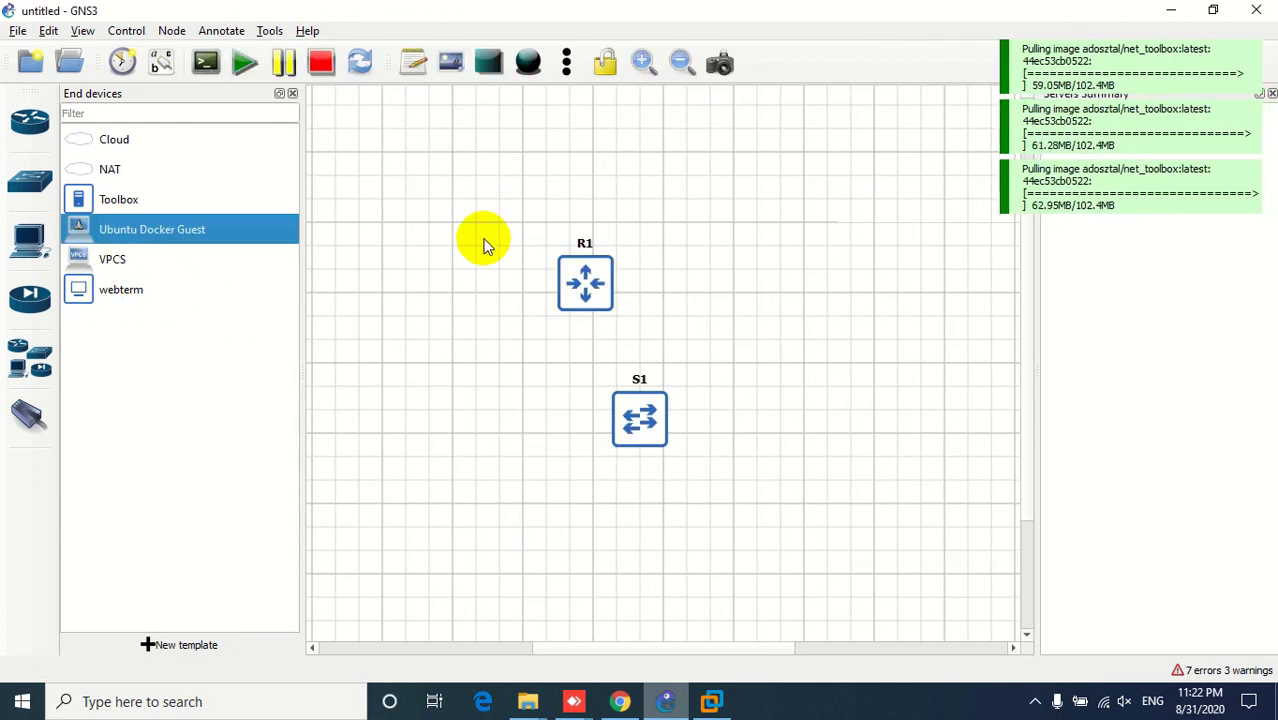
right_click(153, 232)
click(205, 265)
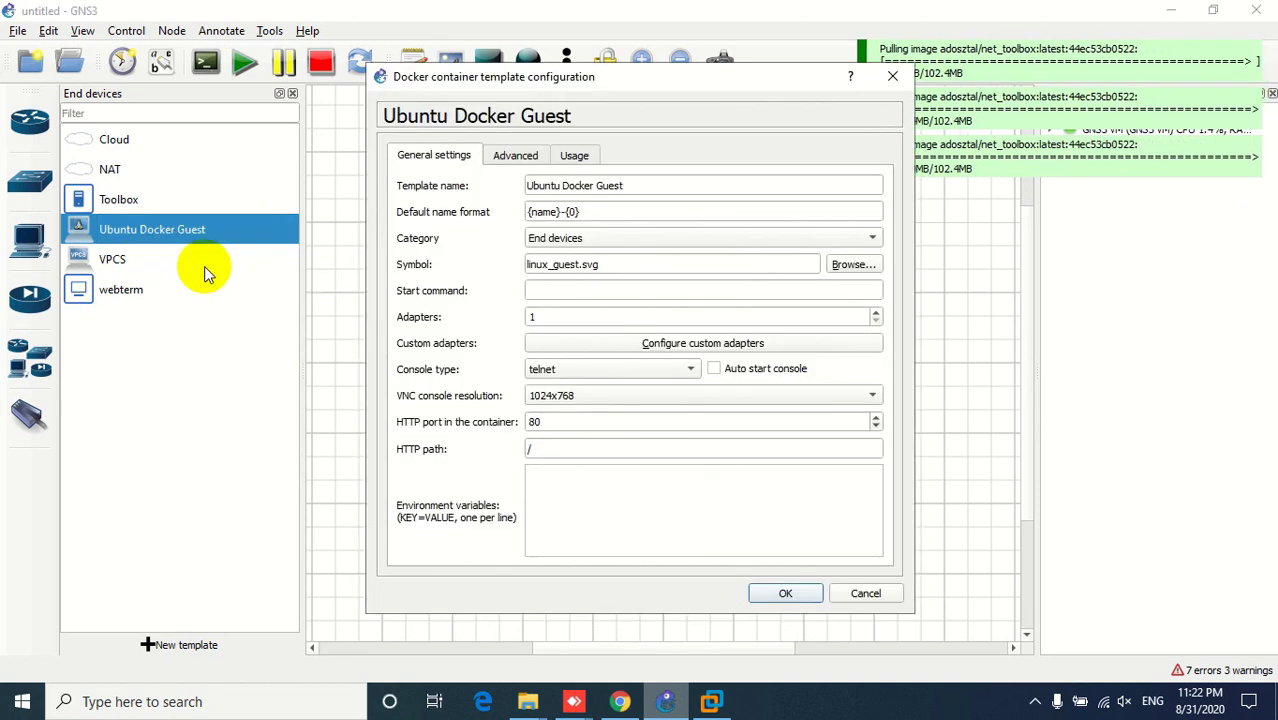
click(570, 211)
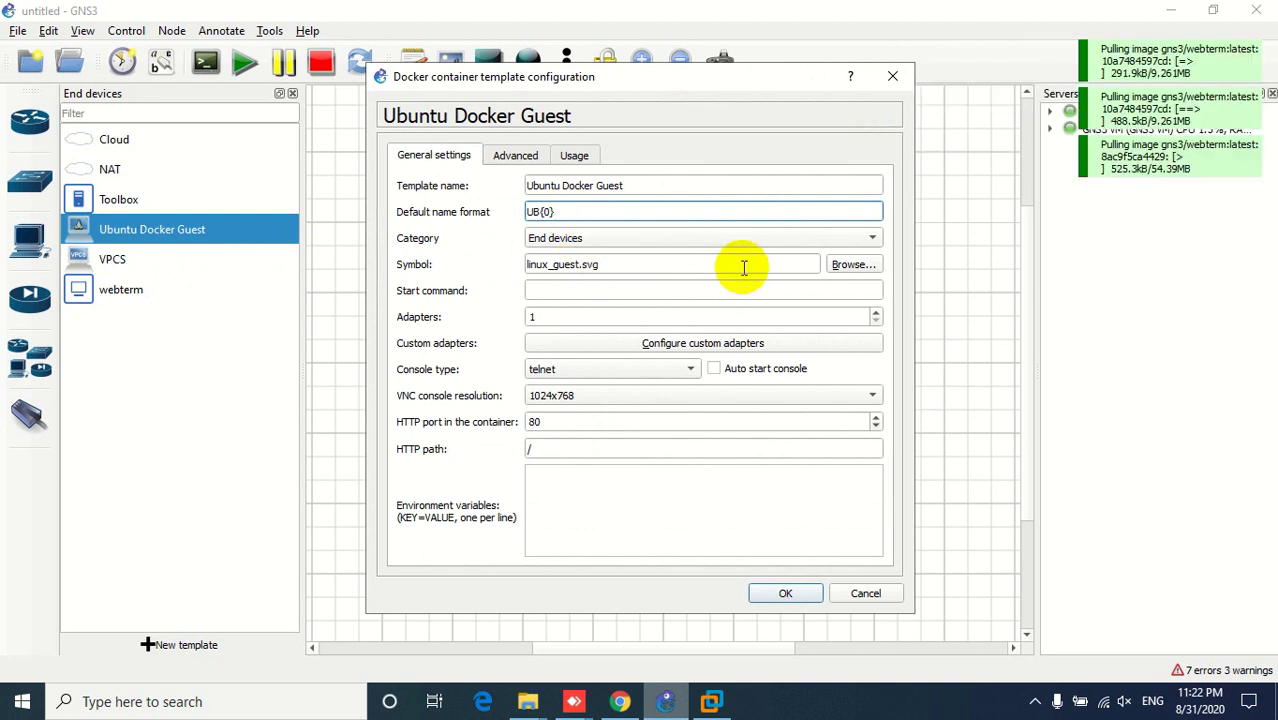
- Set the Ubuntu Docker Guest template's symbol to the Affinity-square-red client and save the template configuration
click(849, 265)
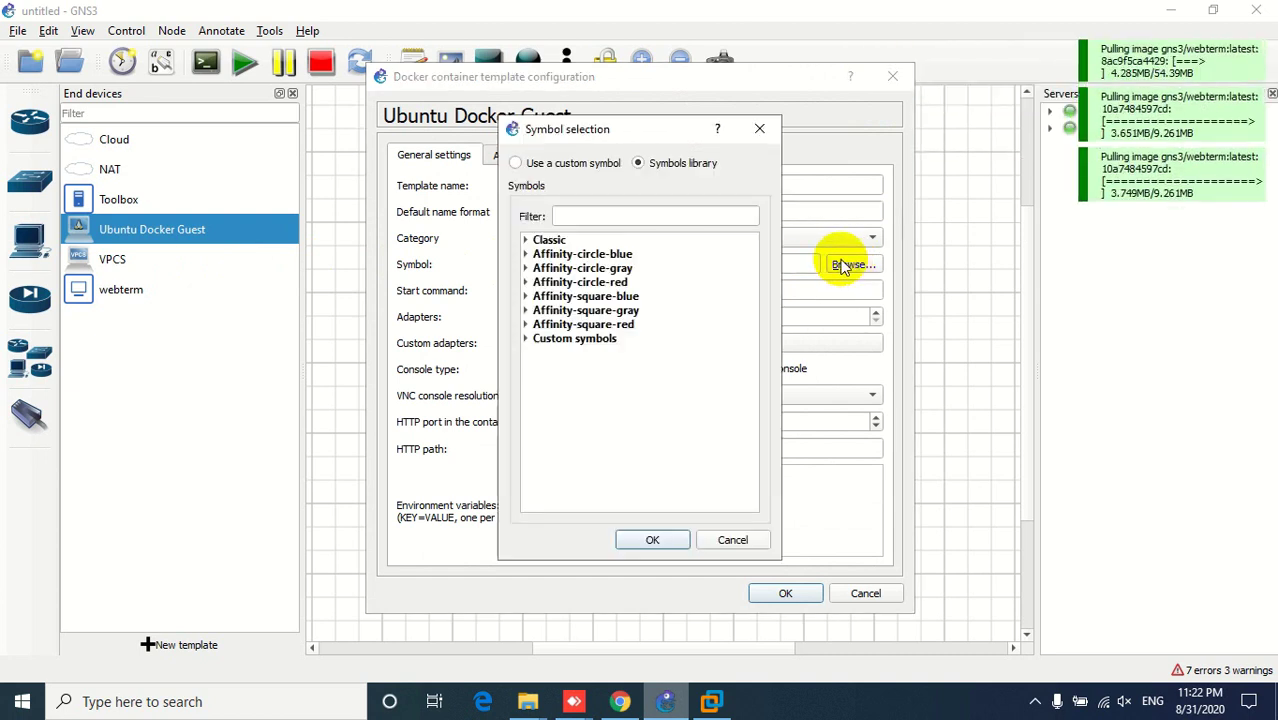
click(525, 324)
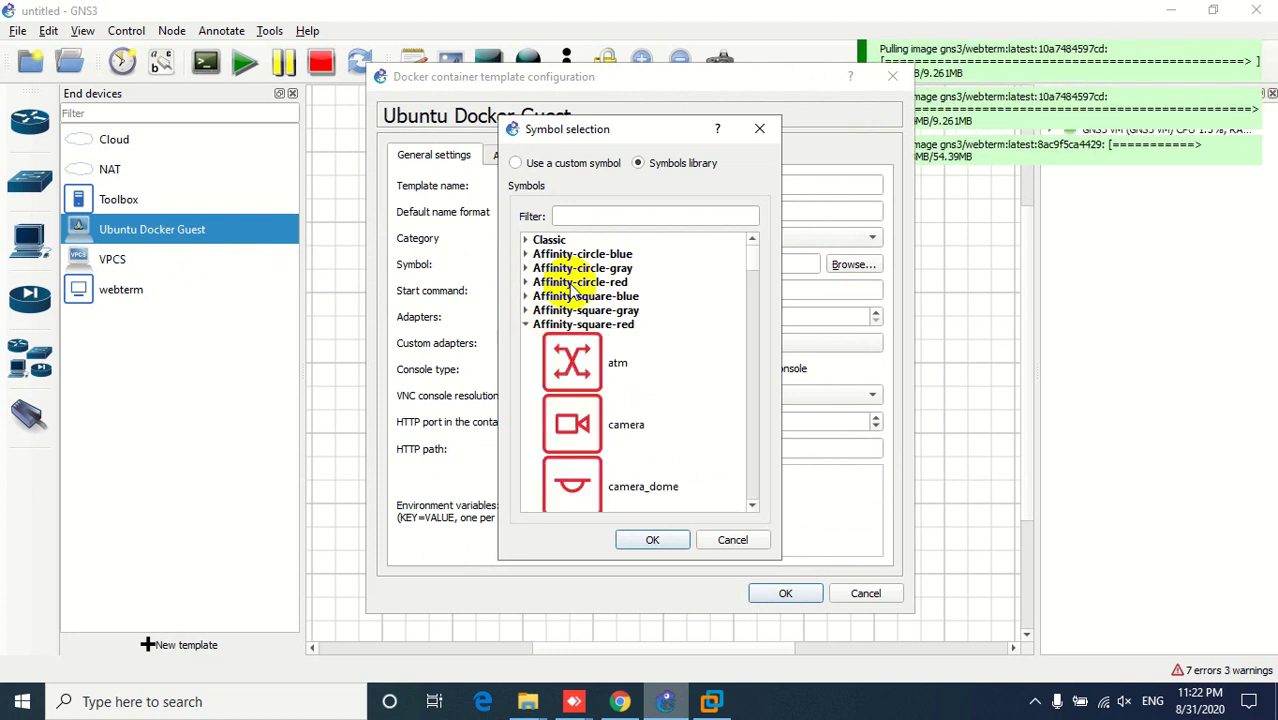
click(593, 216)
text(cl)
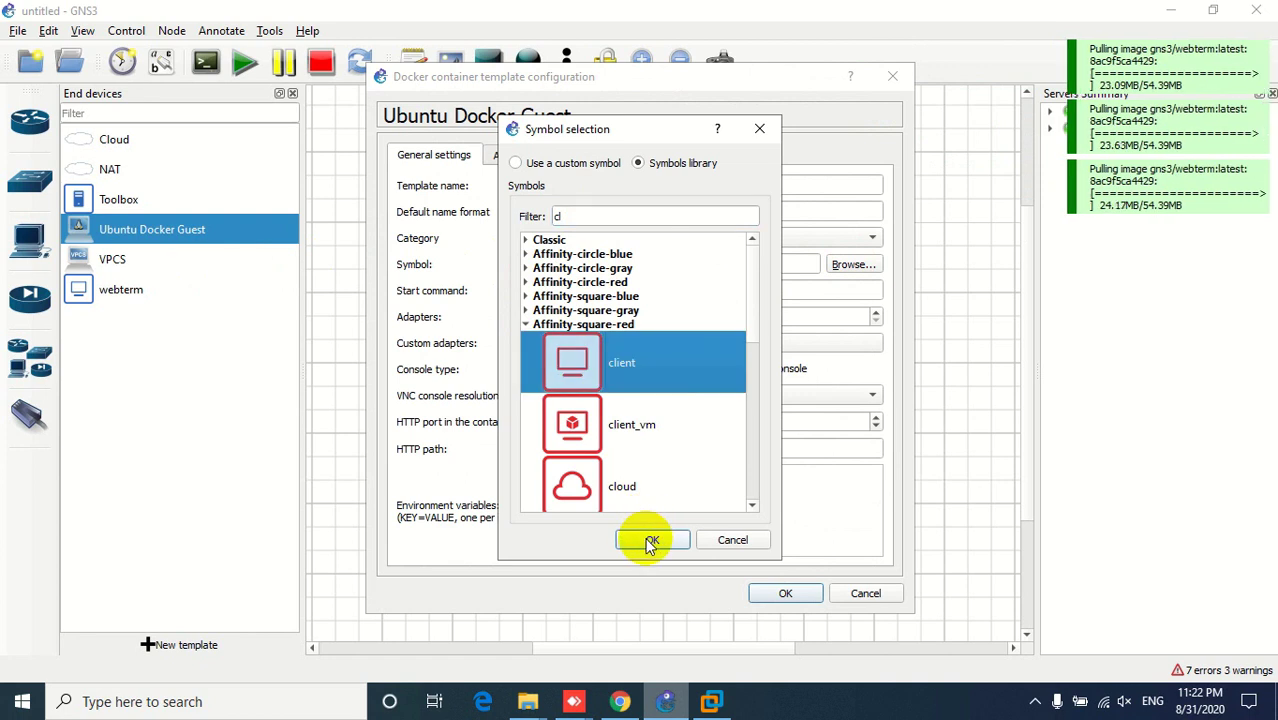
key(Return)
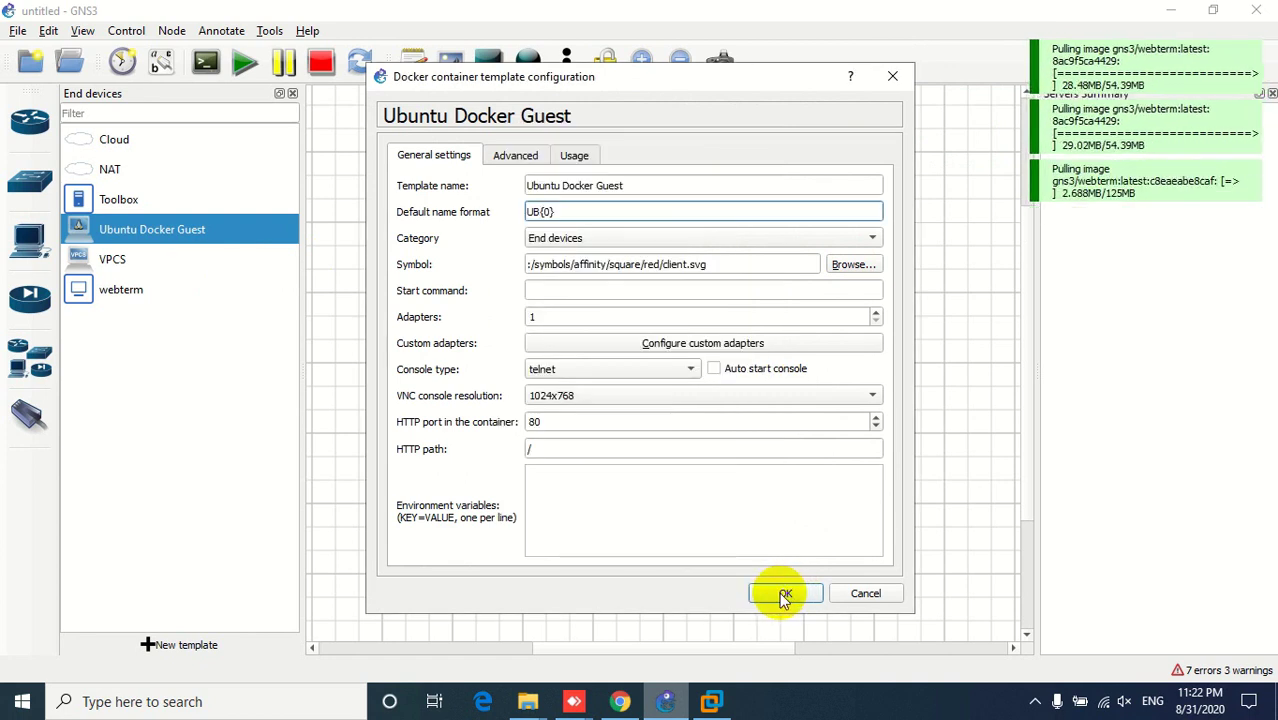
click(783, 594)
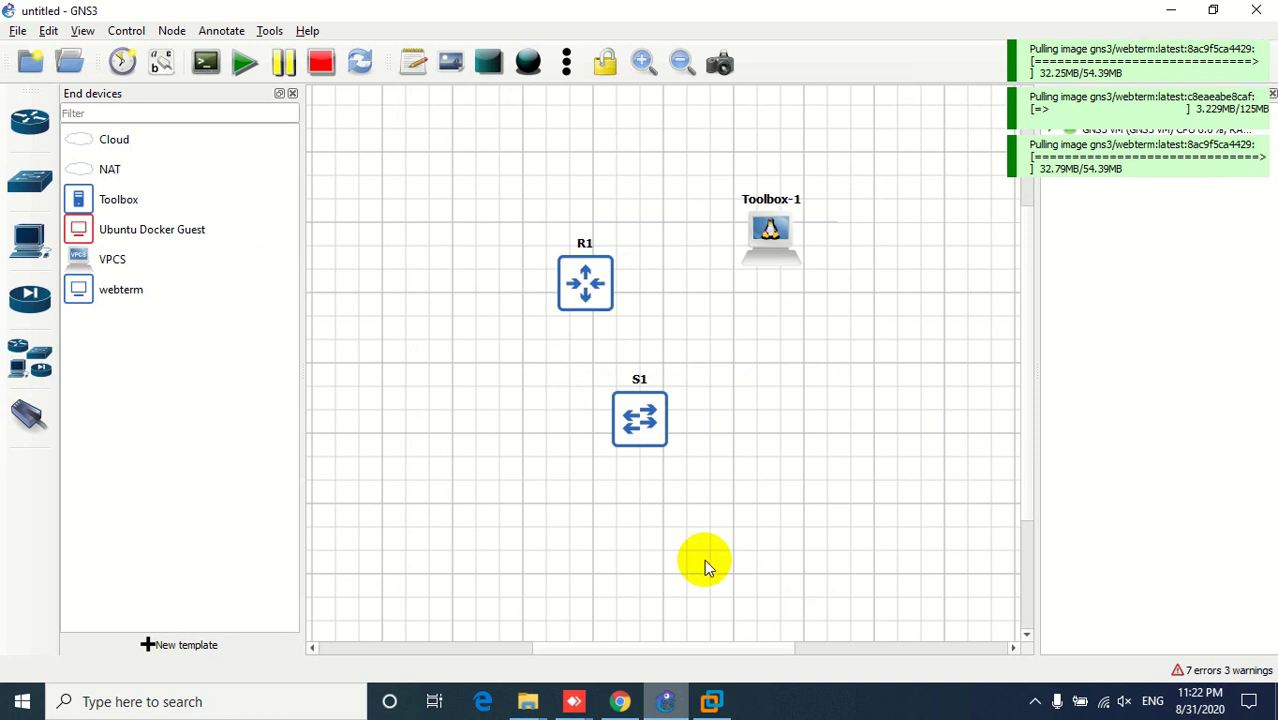
- Delete the Toolbox-1 node from the workspace
drag(770, 235, 747, 238)
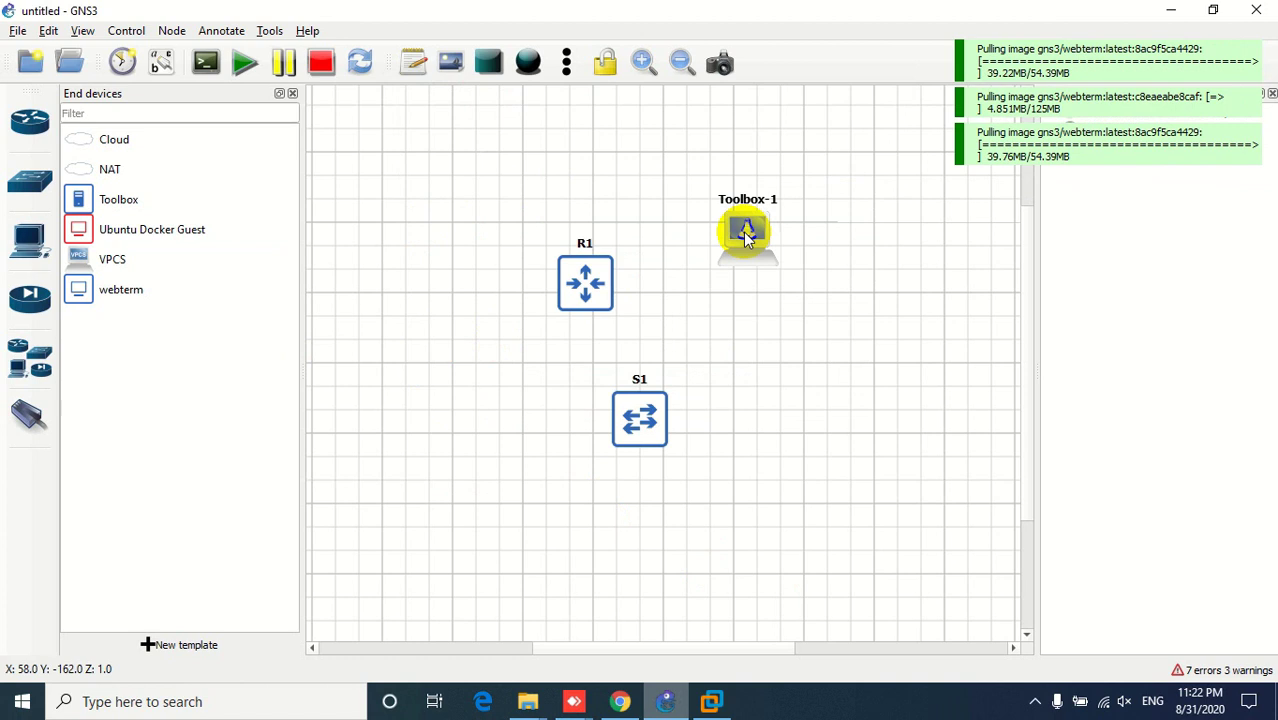
right_click(745, 235)
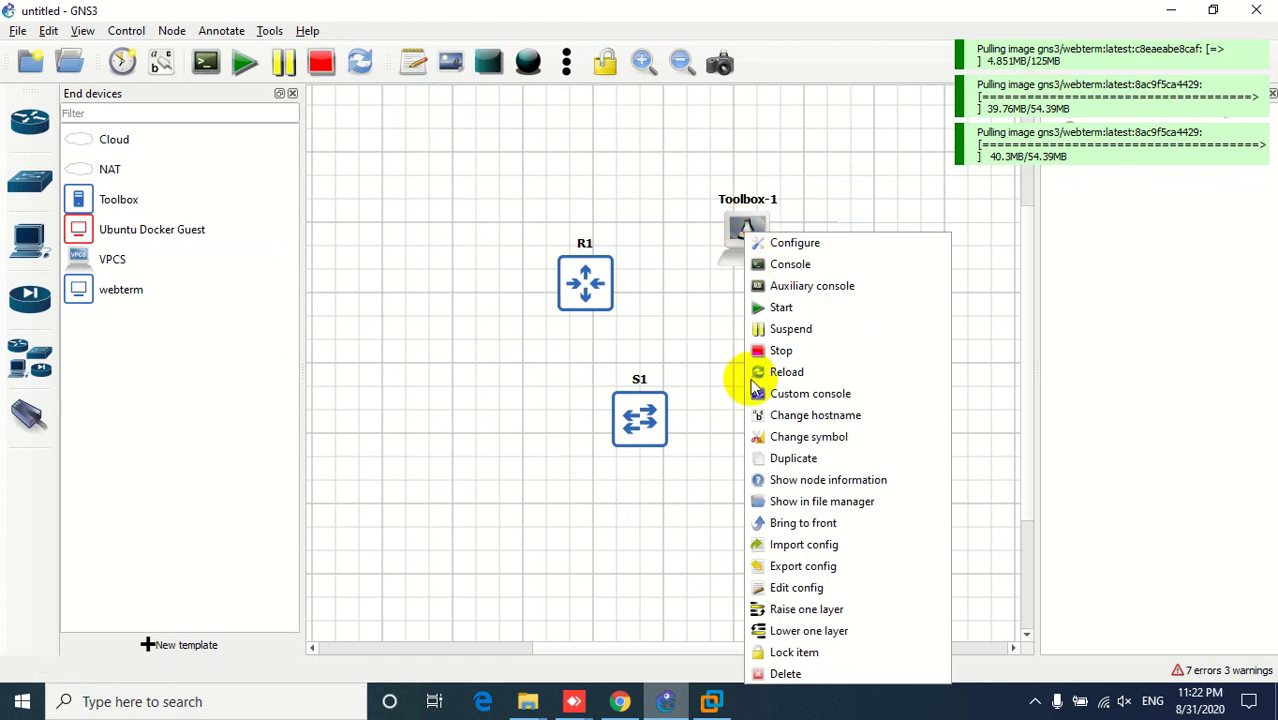
click(779, 674)
click(657, 370)
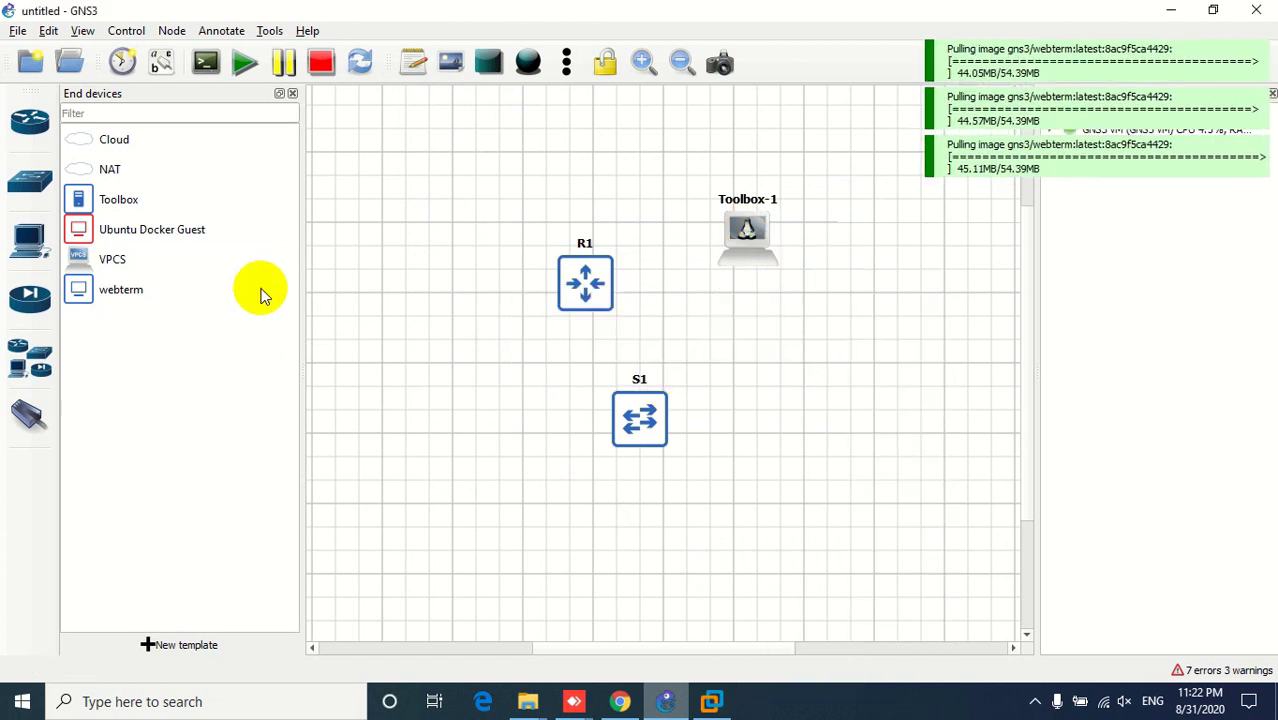
- Place two Toolbox server nodes on the workspace, one above the other, to the left of R1
drag(107, 204, 420, 212)
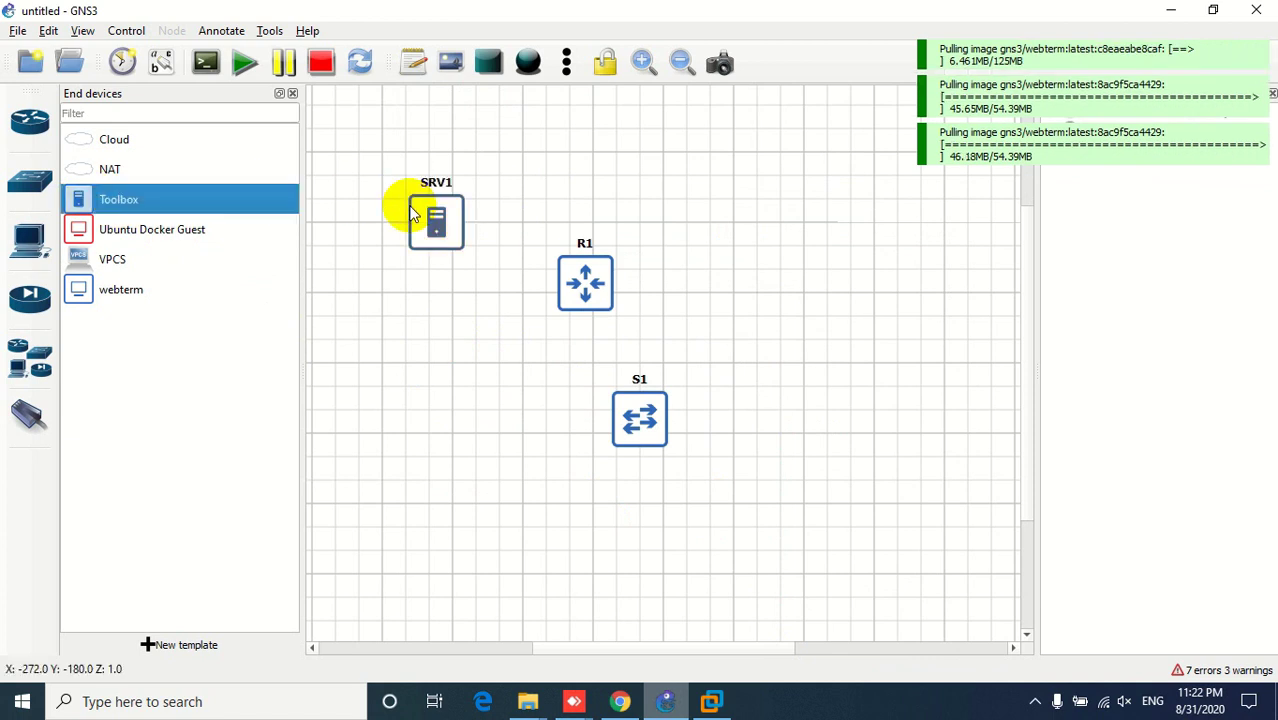
drag(108, 200, 404, 338)
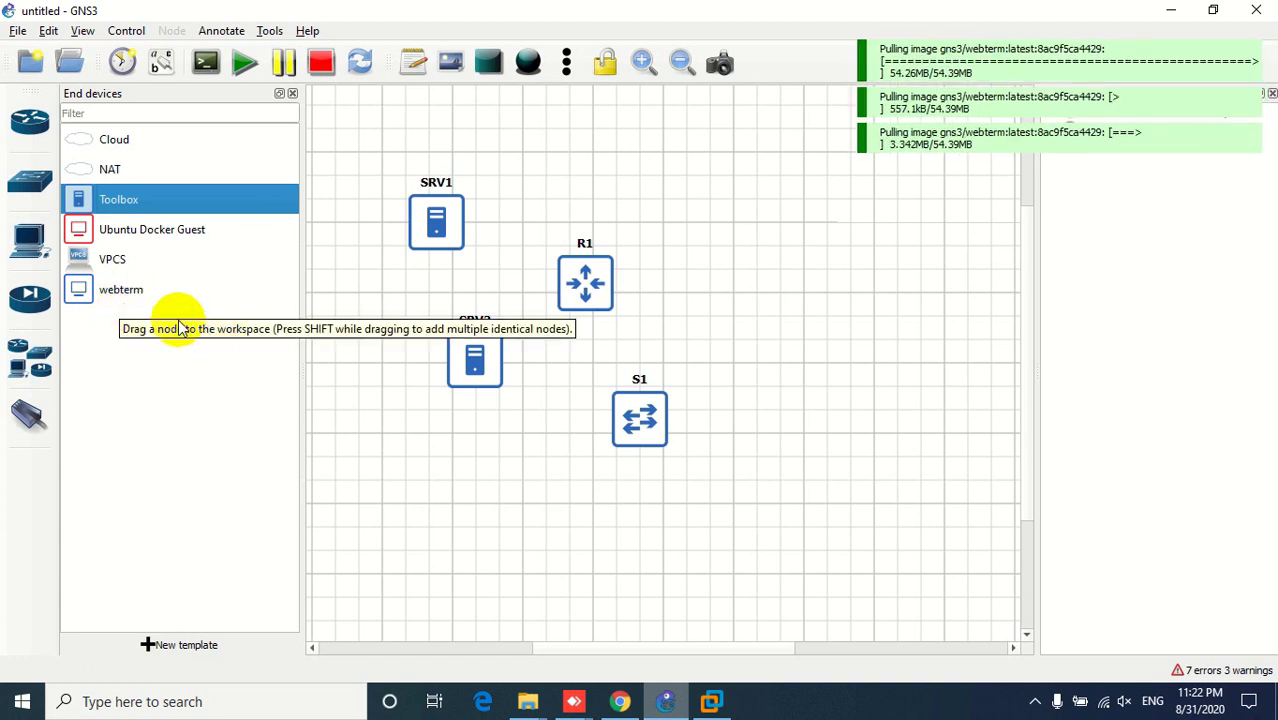
- Review the available templates in the security device, router and switch categories
click(28, 297)
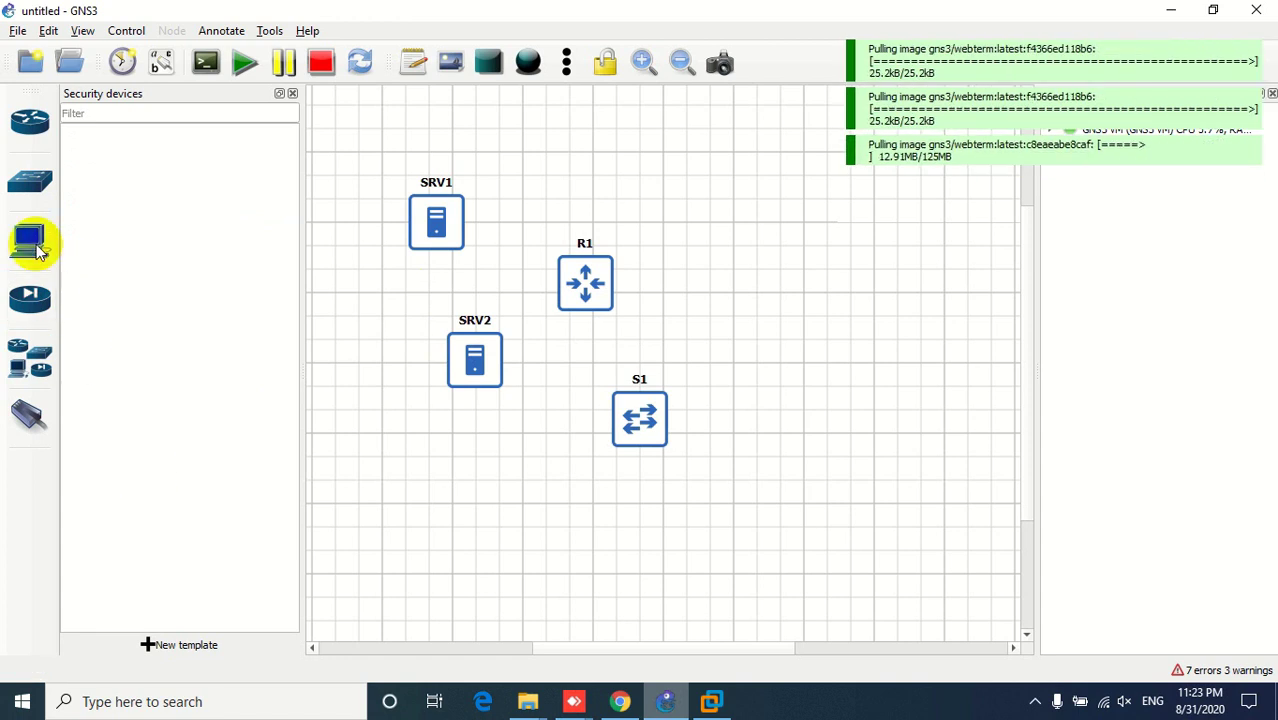
click(29, 121)
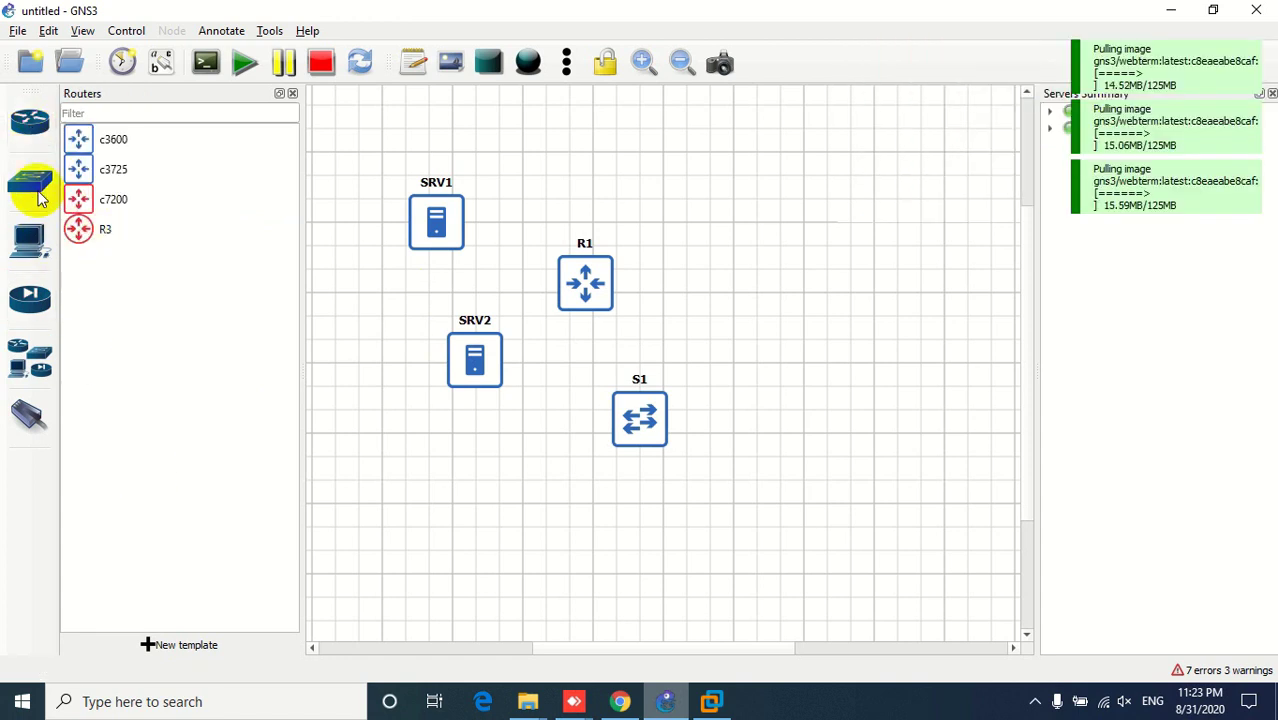
click(29, 180)
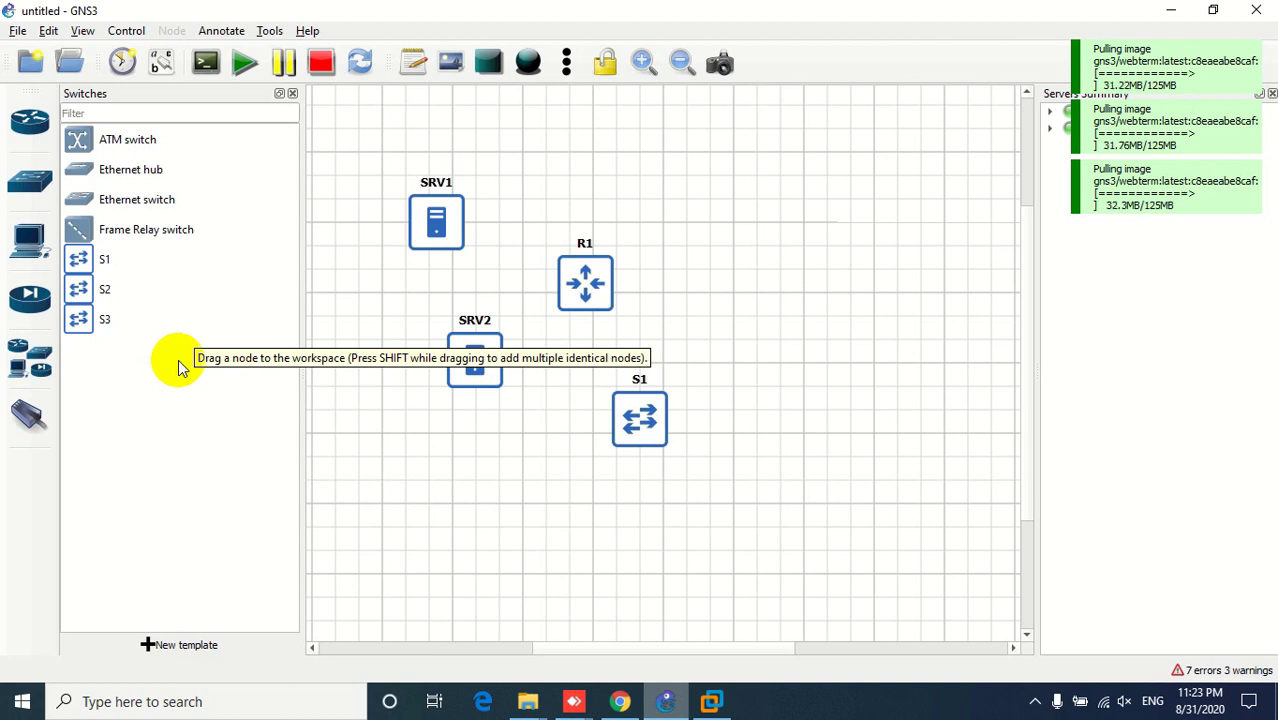
- Check the GNS3 VM's server version in VMware Workstation and compare it with the version of the GNS3 client
click(712, 703)
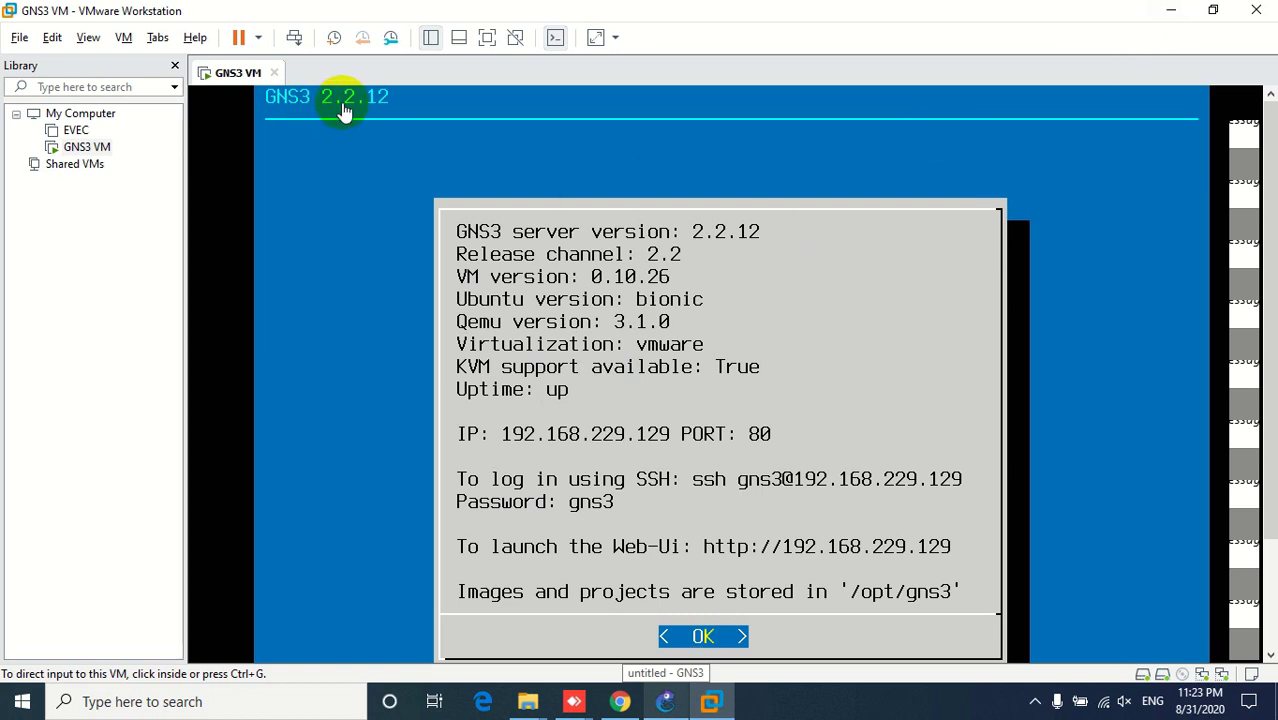
click(1172, 19)
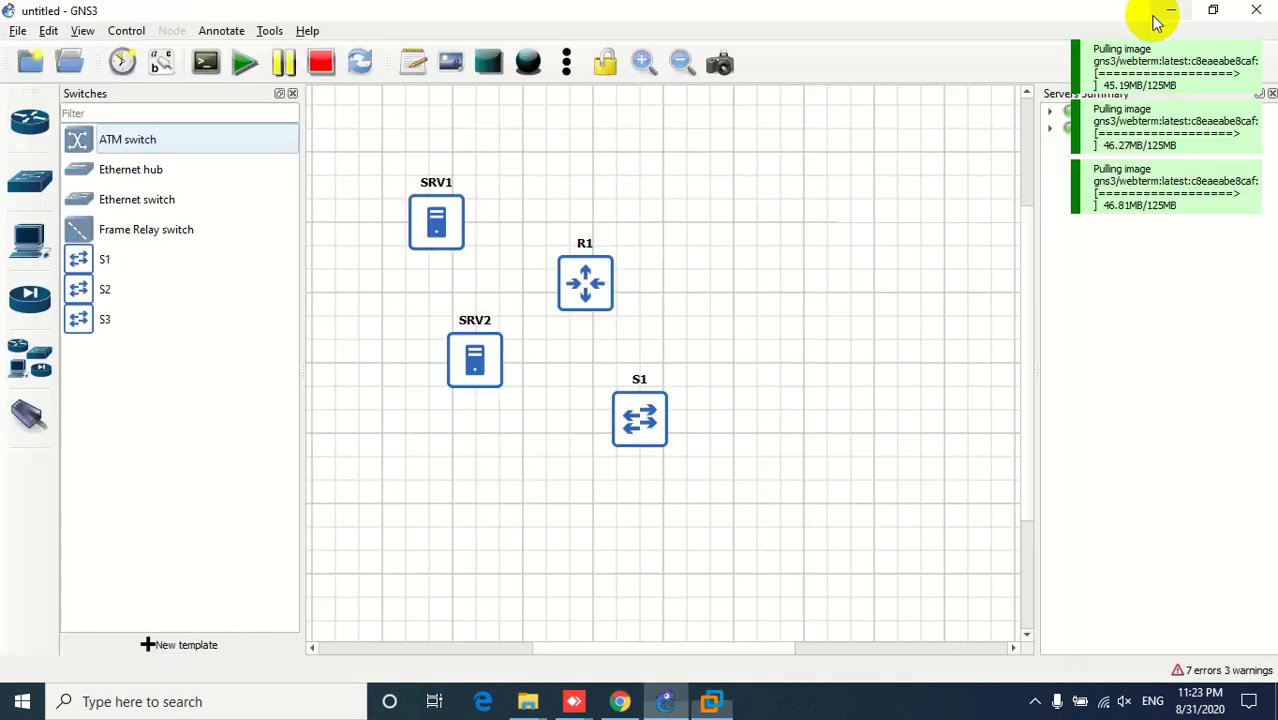
click(307, 31)
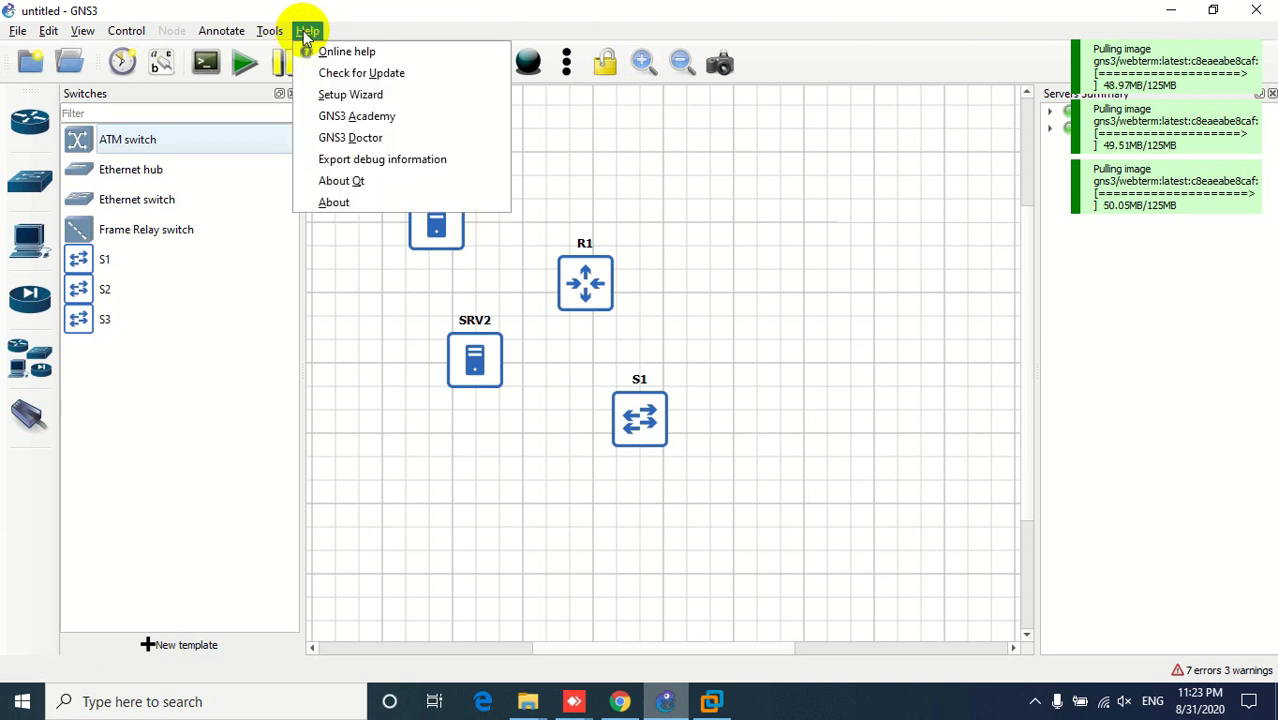
click(333, 203)
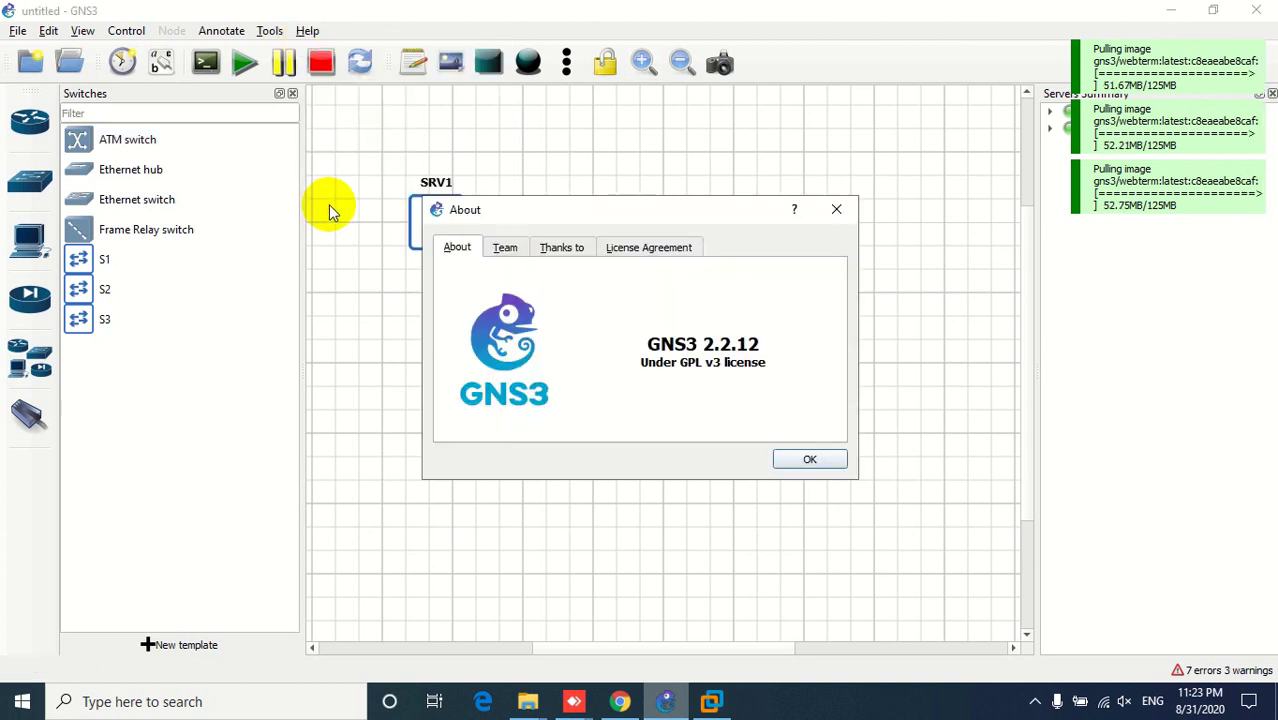
click(810, 460)
mouse_move(866, 10)
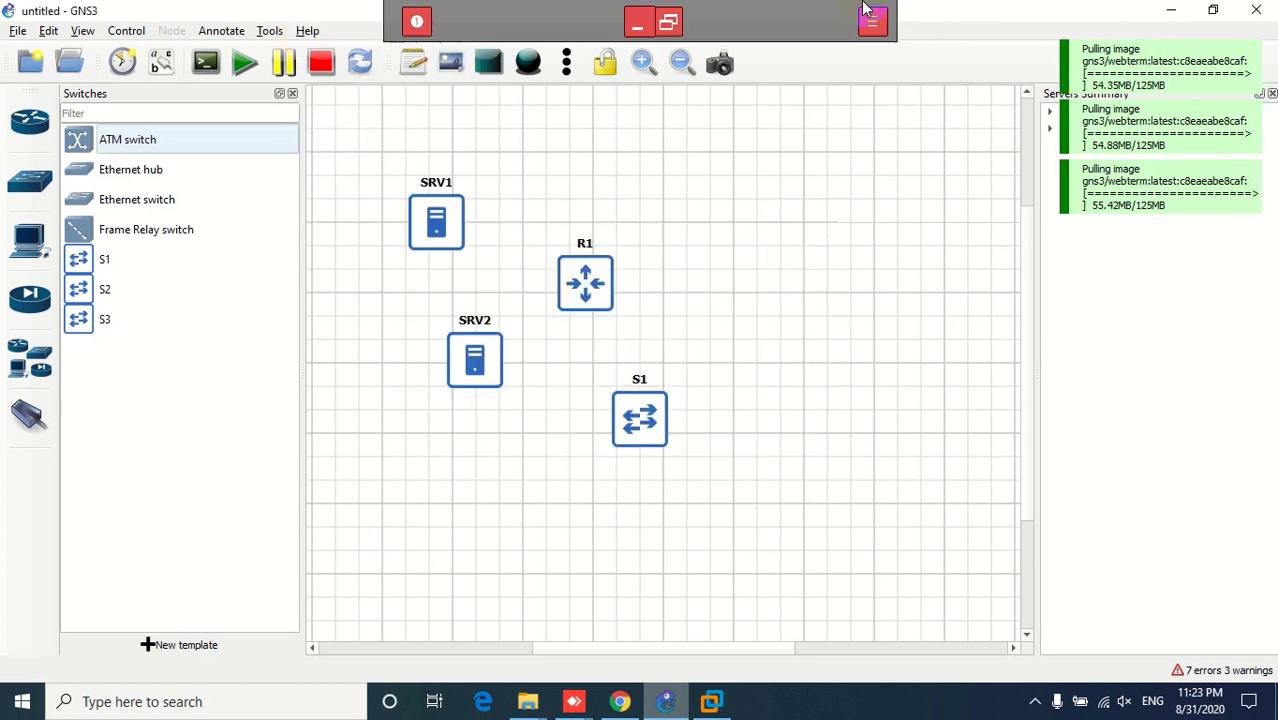
click(642, 24)
click(1035, 701)
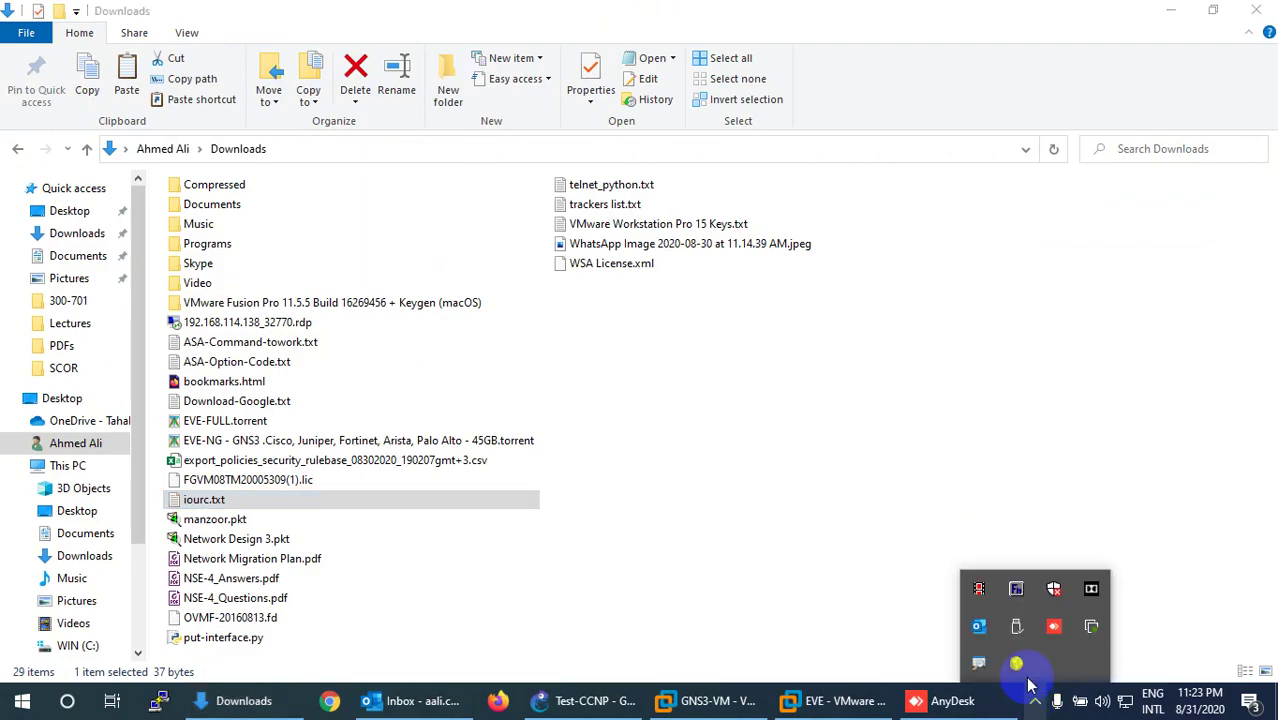